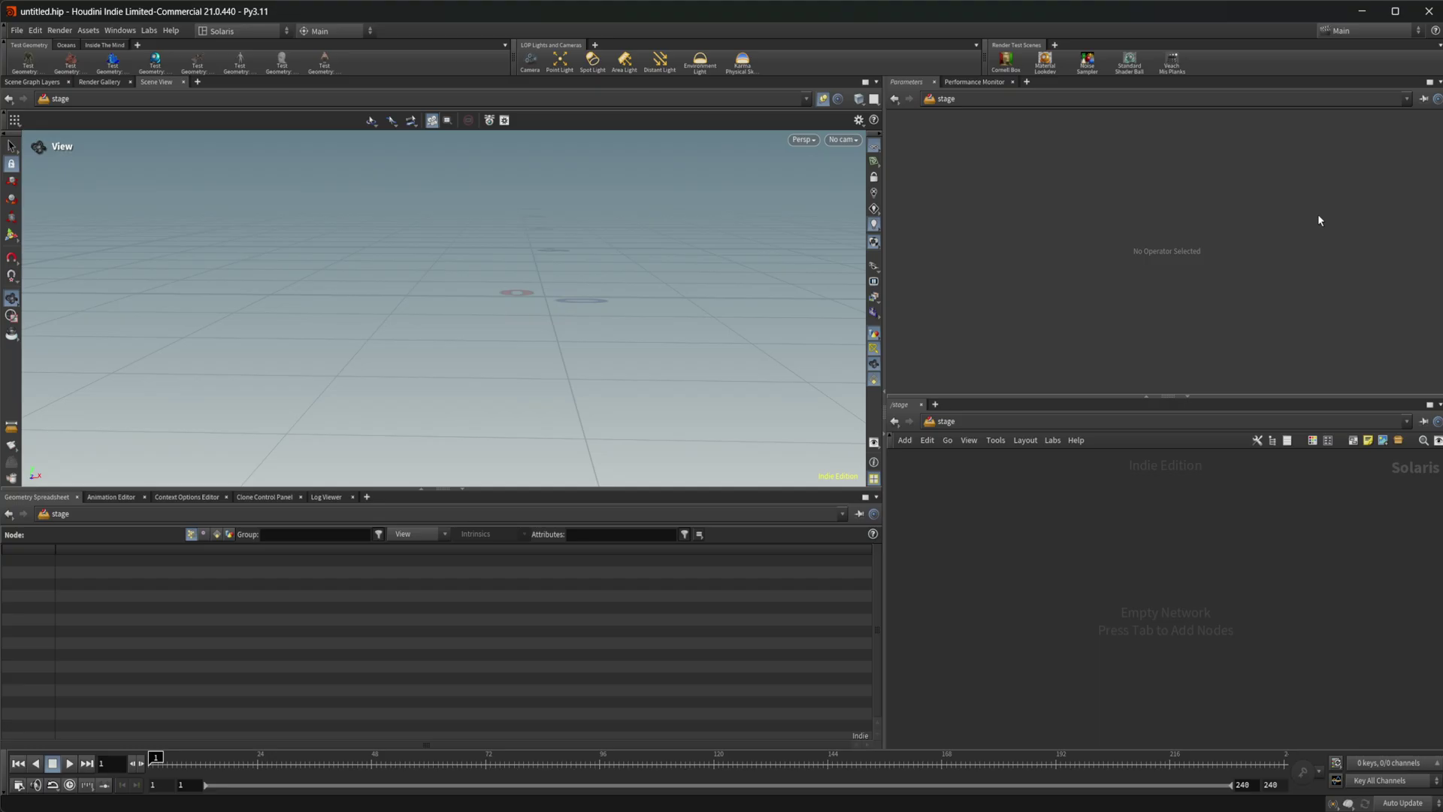
- Switch to the browser and look over the HouMats - Free product page and its list of included HDAs
{"action": "left_click", "coordinate": [1353, 12]}
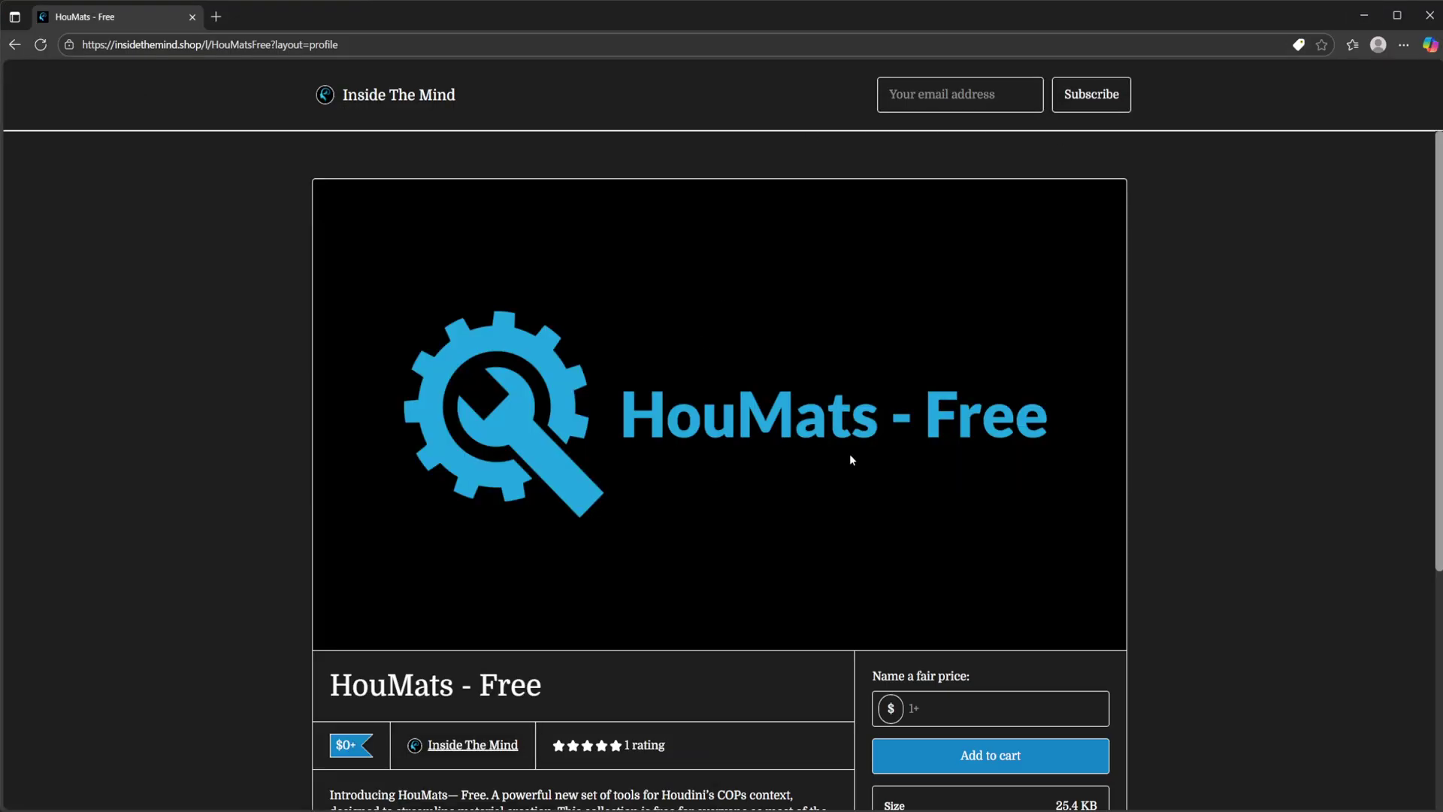
{"action": "scroll", "coordinate": [779, 541], "scroll_direction": "down", "scroll_amount": 4}
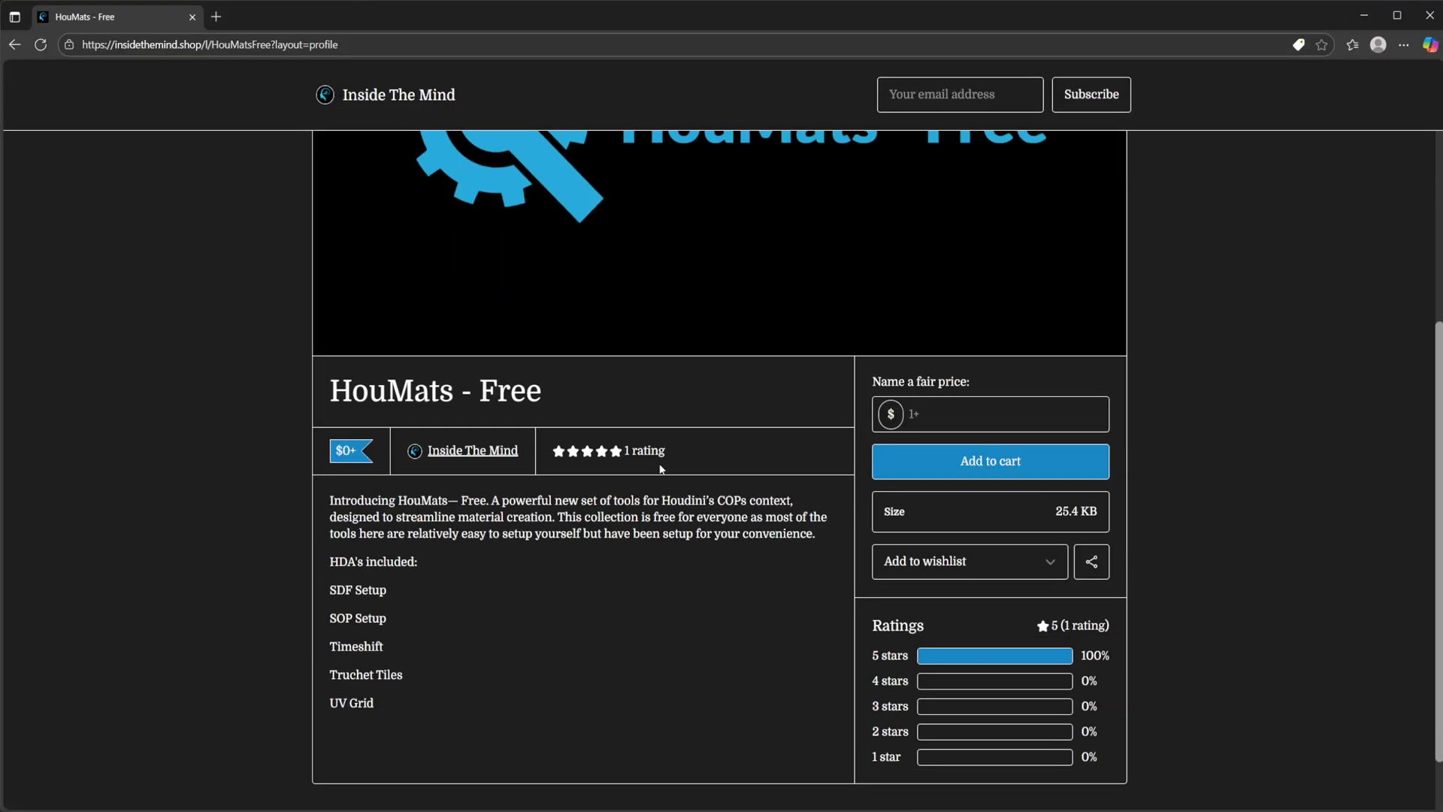
{"action": "scroll", "coordinate": [778, 497], "scroll_direction": "up", "scroll_amount": 2}
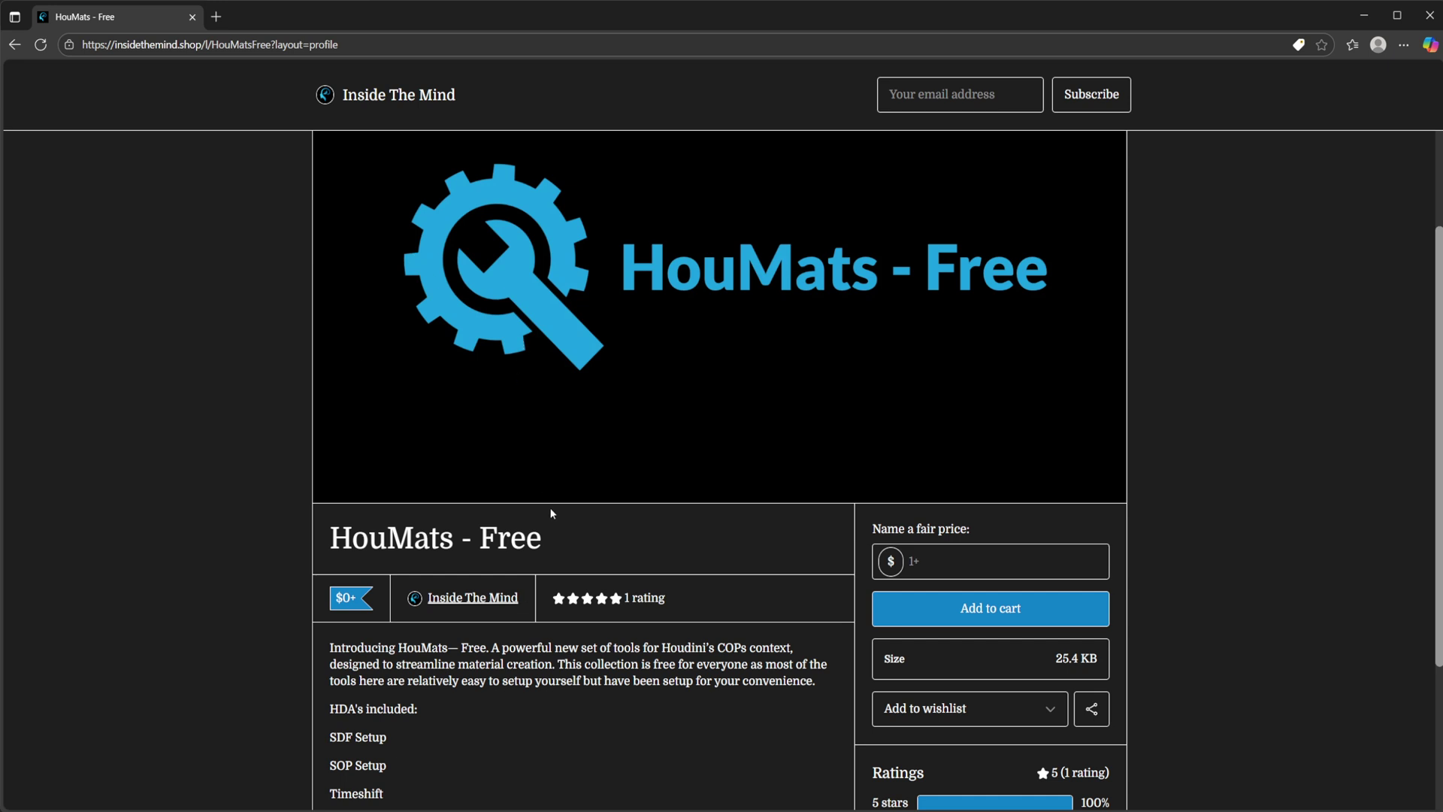
{"action": "scroll", "coordinate": [551, 514], "scroll_direction": "down", "scroll_amount": 2}
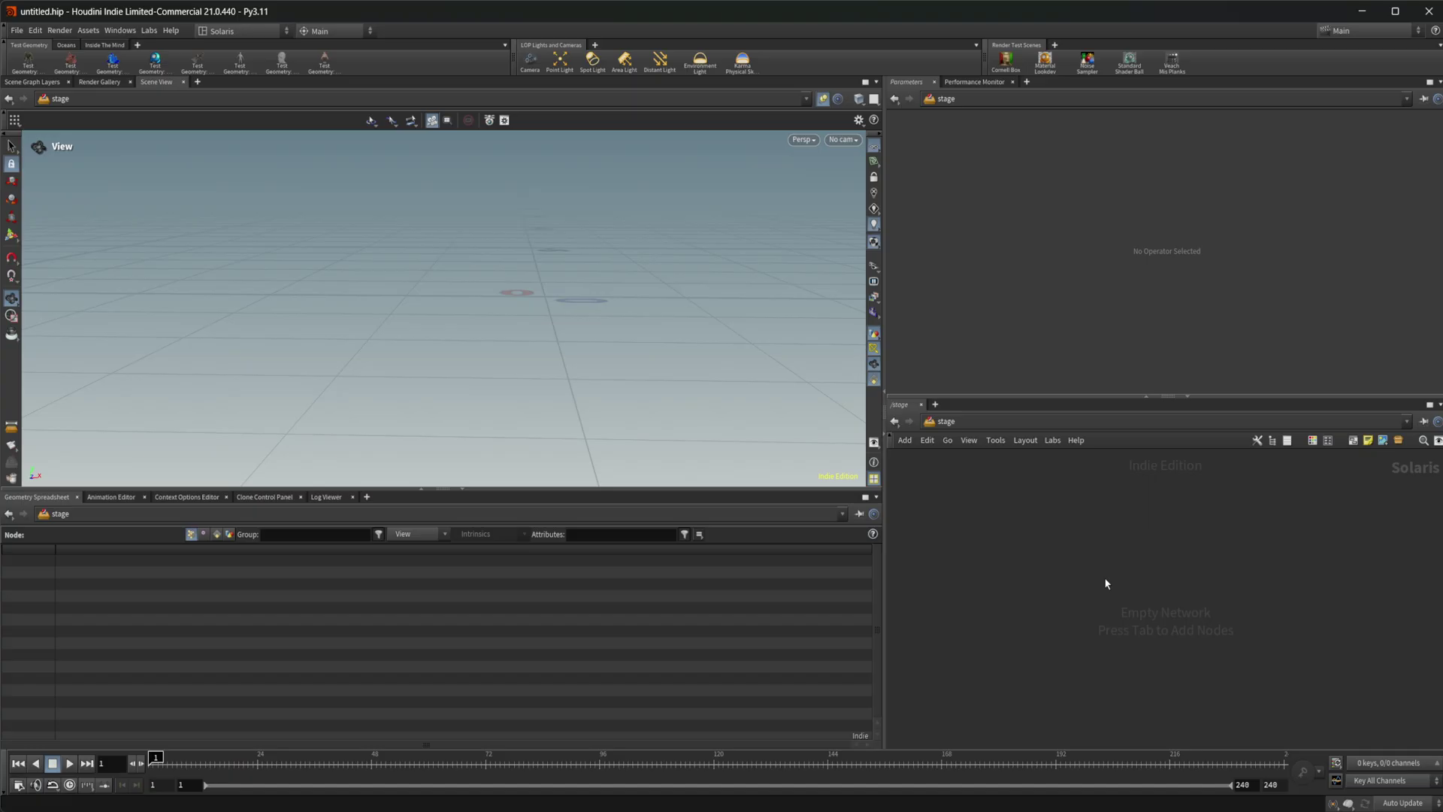
- Create a COP Network in the Houdini stage and go inside it
{"action": "key", "text": "Tab"}
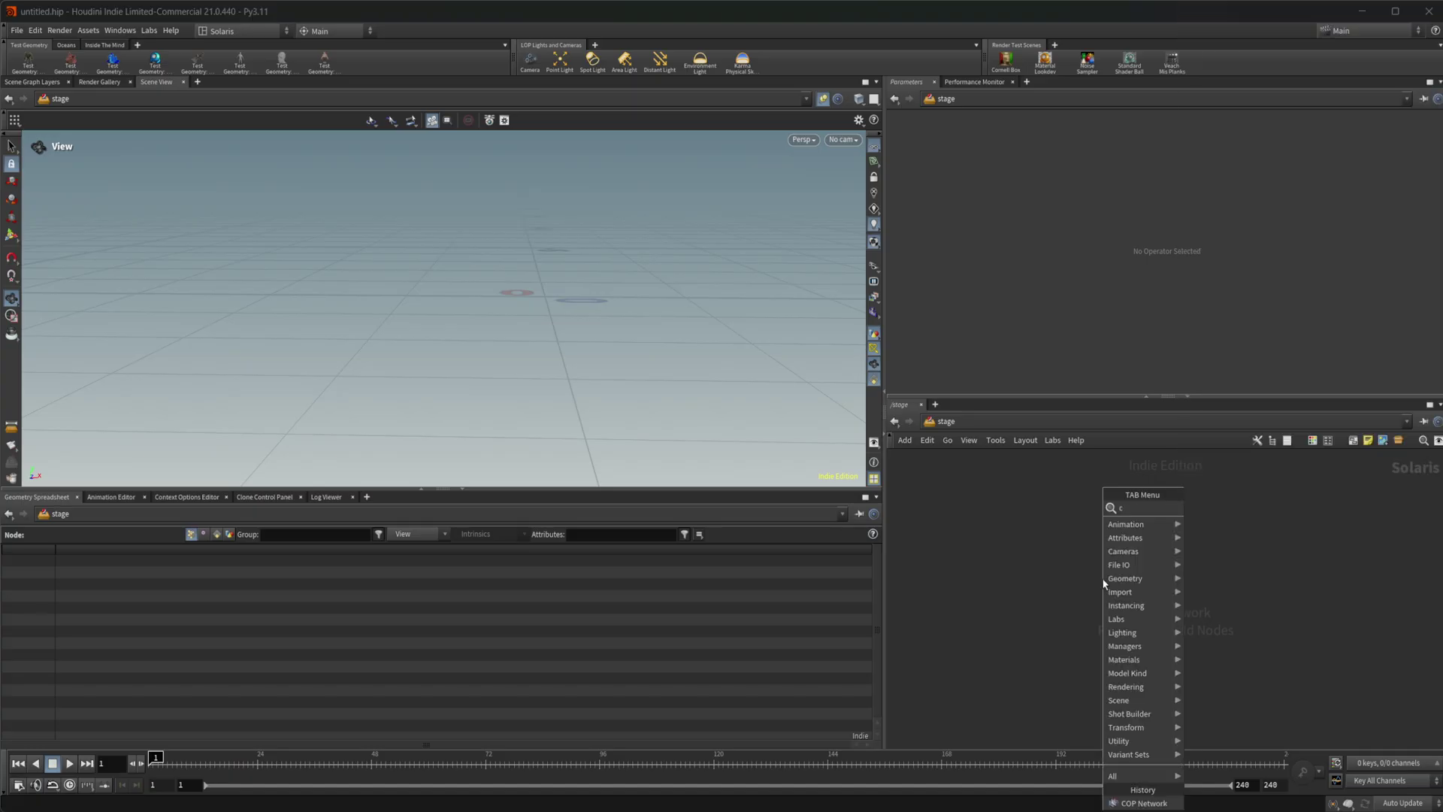
{"action": "key", "text": "Return"}
{"action": "left_click", "coordinate": [1104, 584]}
{"action": "double_click", "coordinate": [1104, 584]}
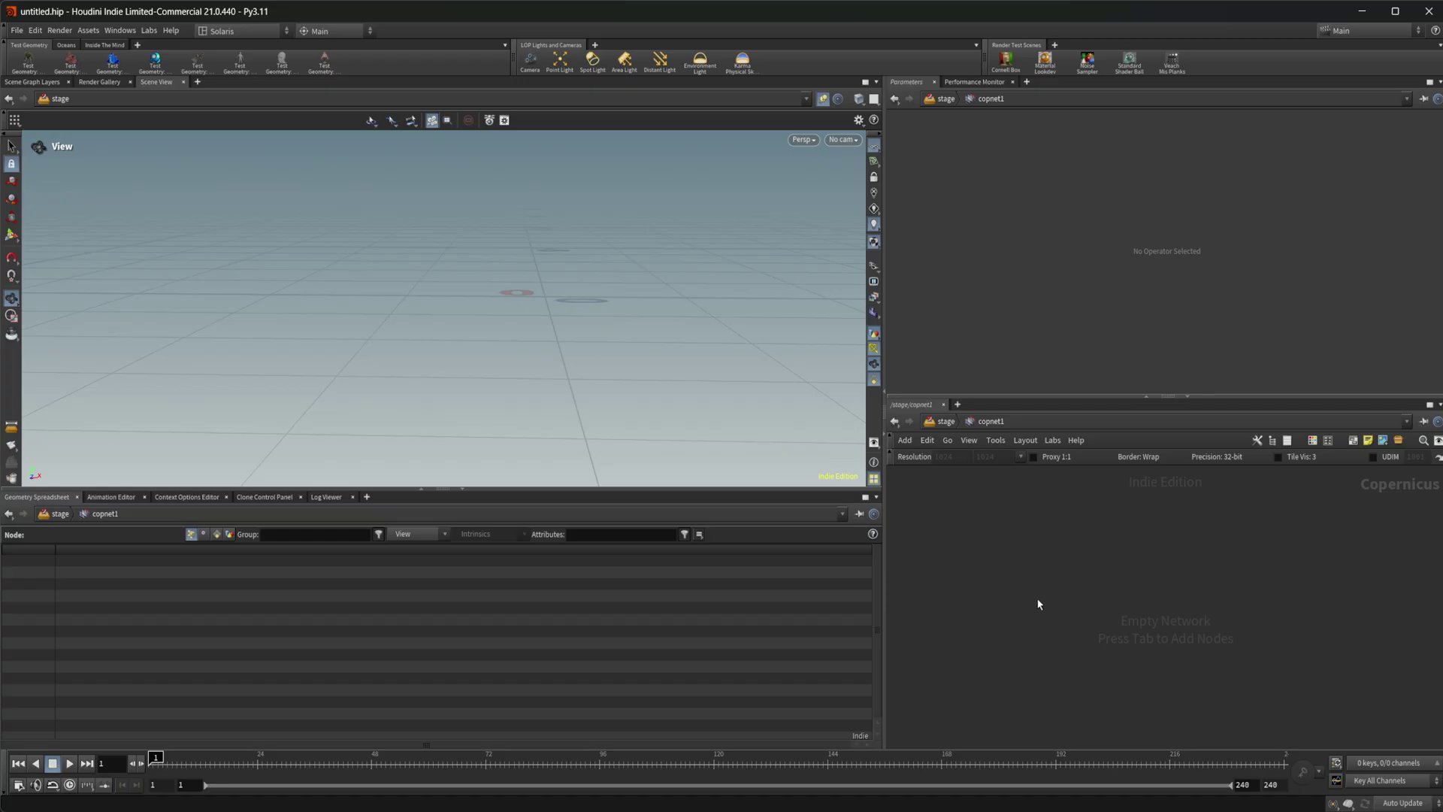
- Add a Fractal Noise node to the COP network and reset the viewport to show its image
{"action": "key", "text": "Tab"}
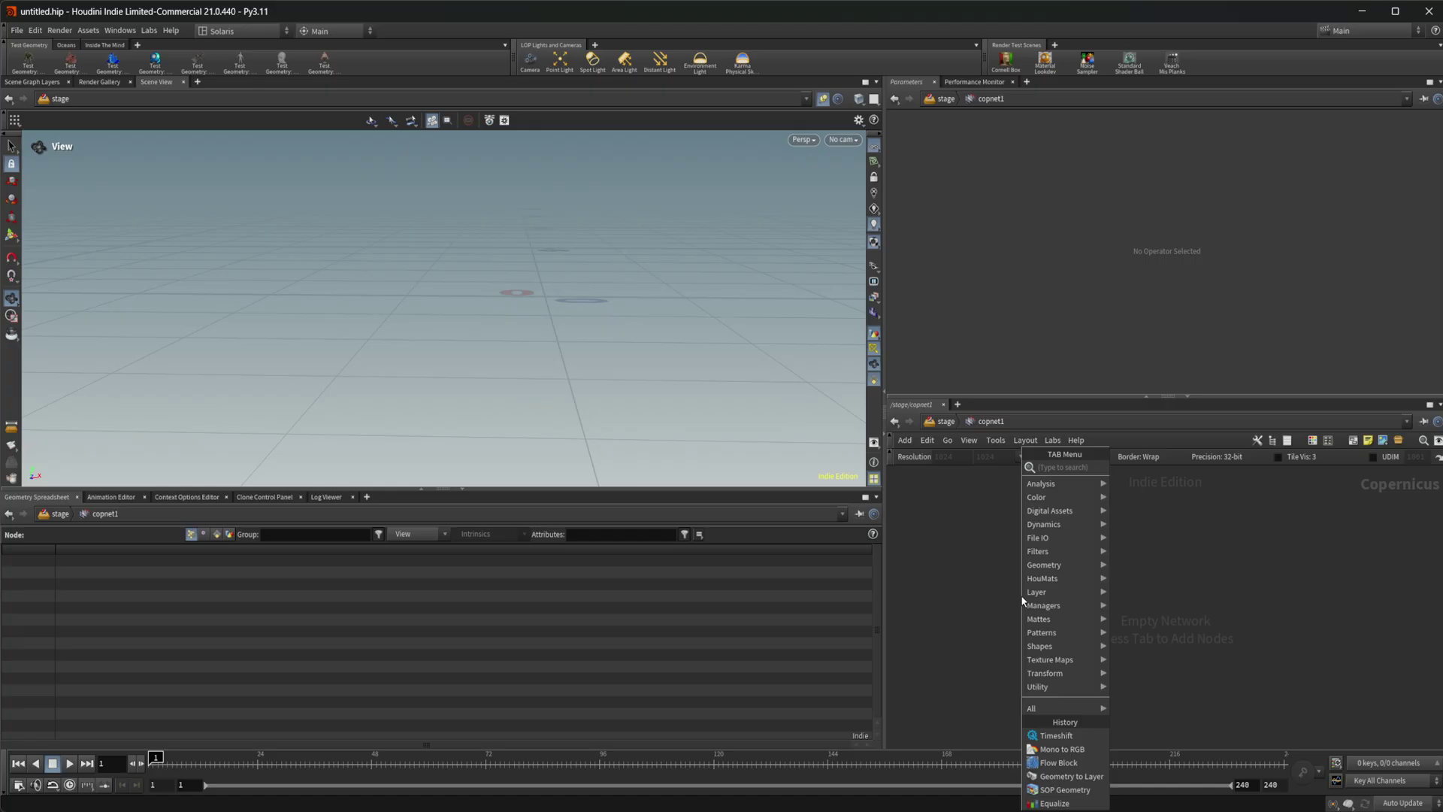
{"action": "type", "text": "fractal"}
{"action": "key", "text": "Return"}
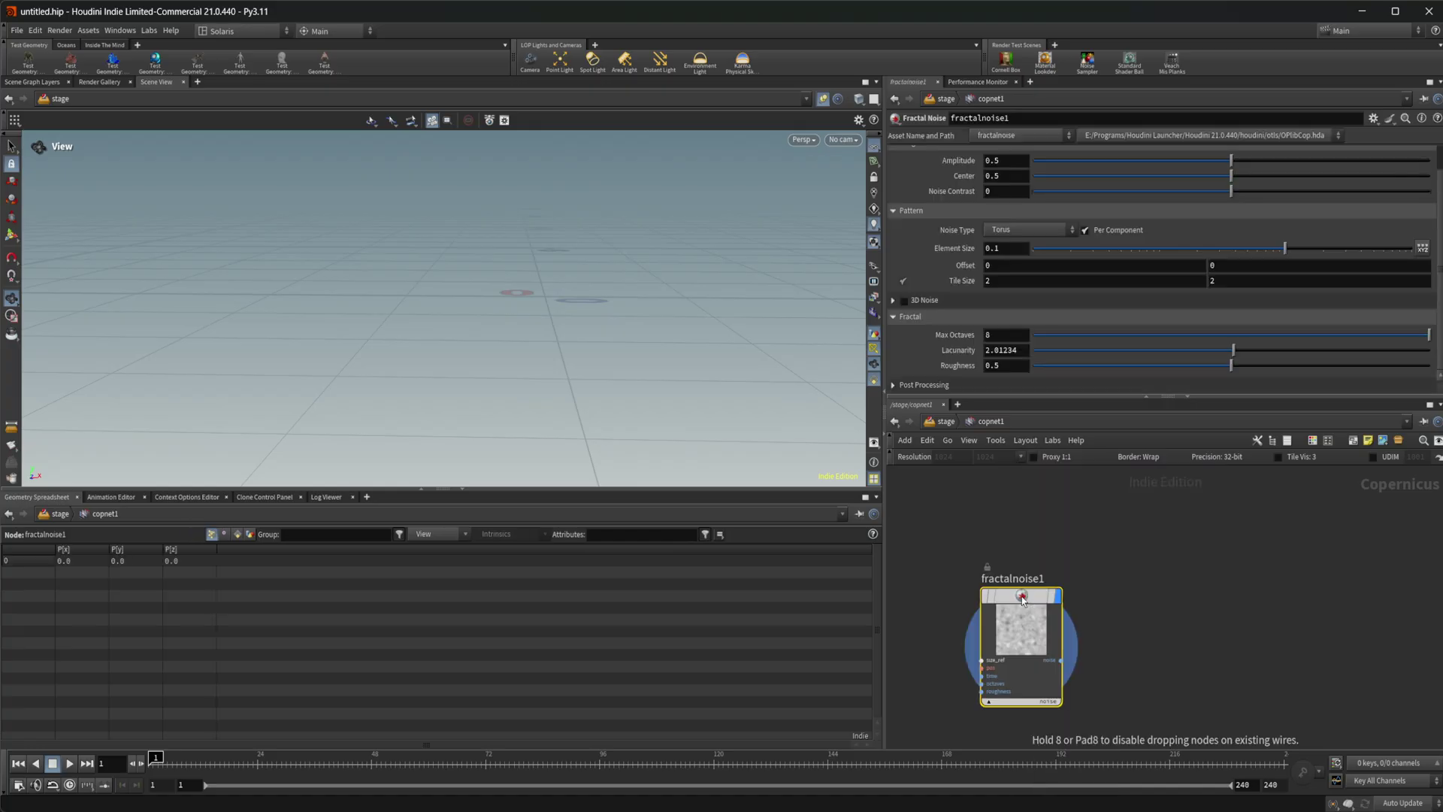
{"action": "left_click", "coordinate": [149, 30]}
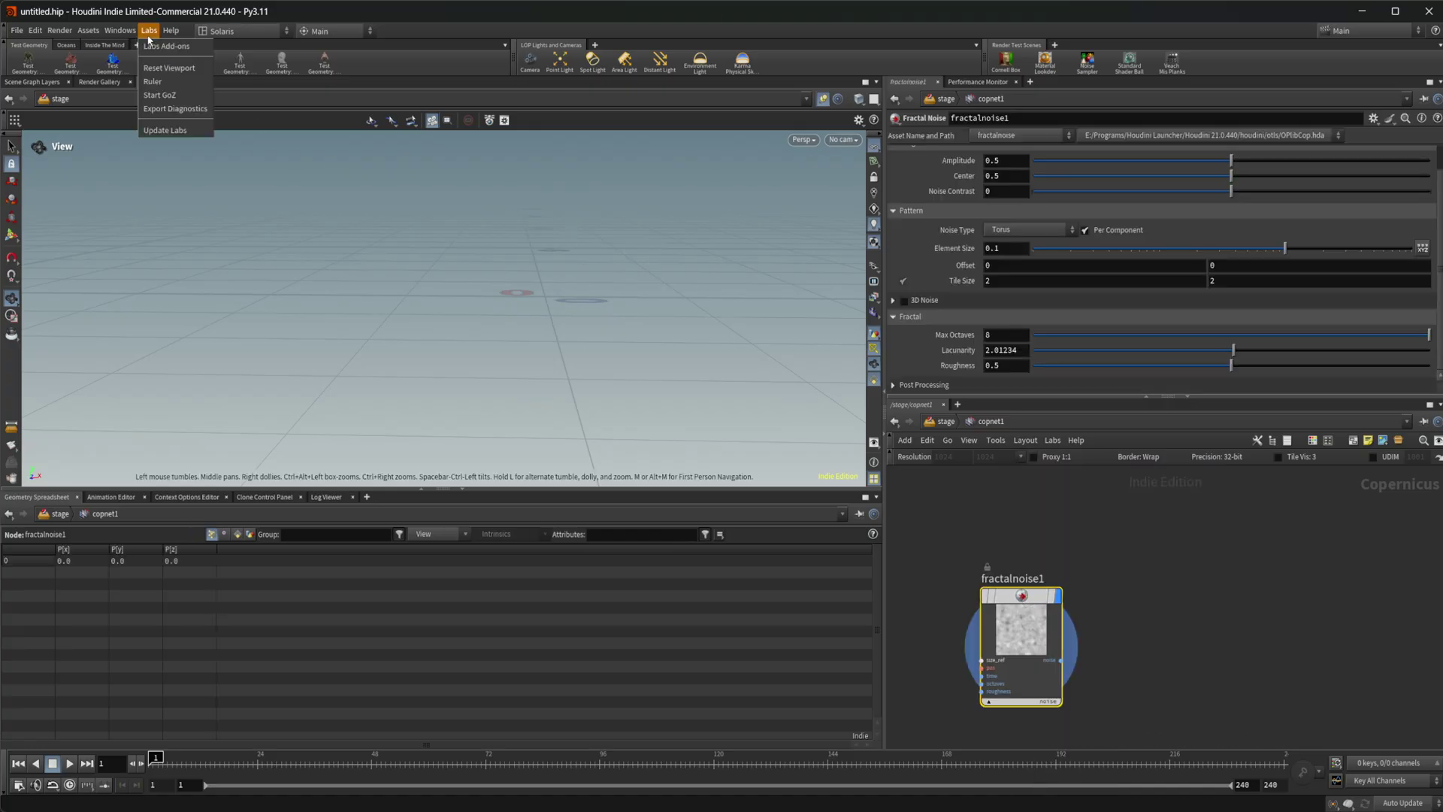
{"action": "left_click", "coordinate": [169, 68]}
{"action": "middle_click_drag", "start_coordinate": [602, 322], "coordinate": [532, 339]}
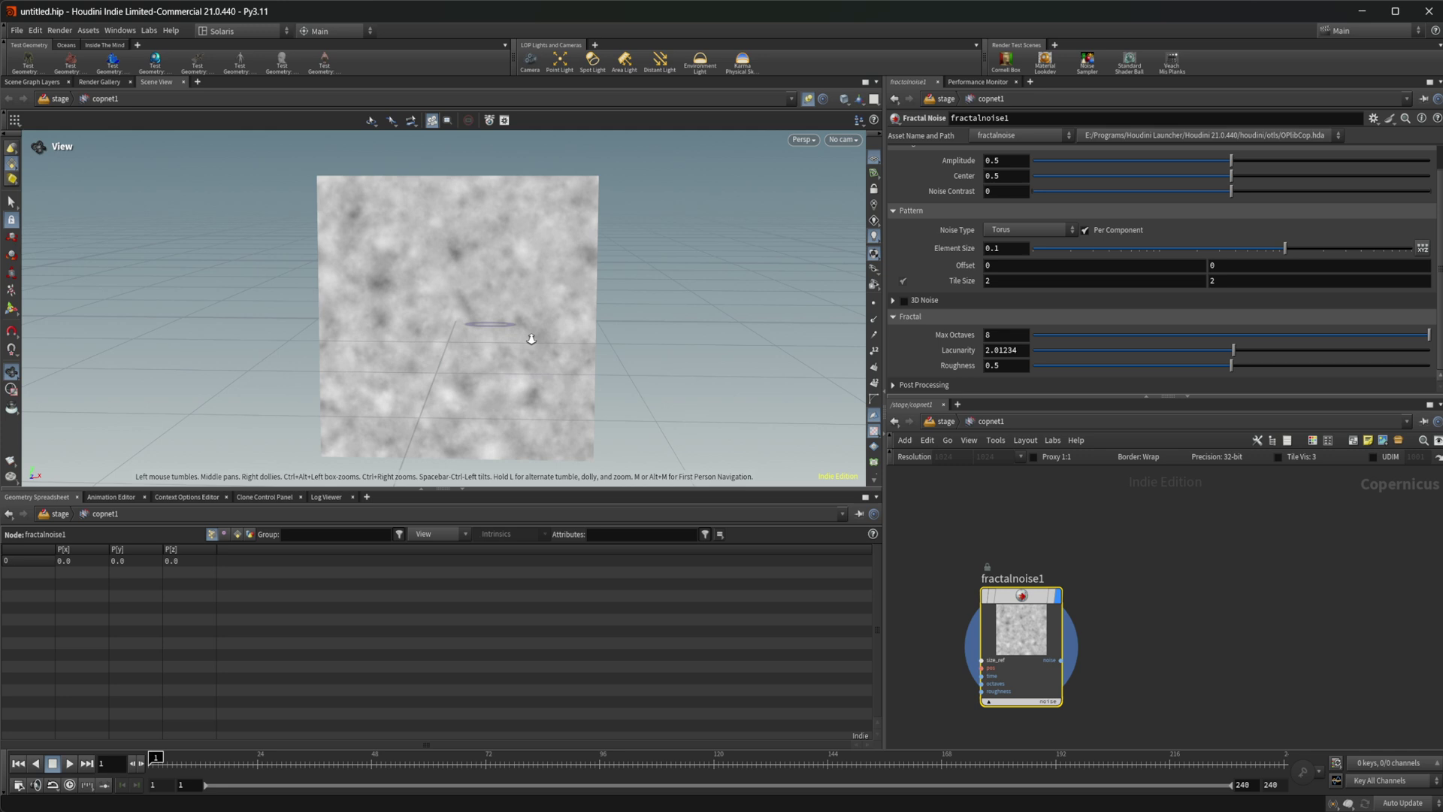
{"action": "right_click_drag", "start_coordinate": [532, 339], "coordinate": [496, 330]}
{"action": "middle_click_drag", "start_coordinate": [1169, 668], "coordinate": [1146, 640]}
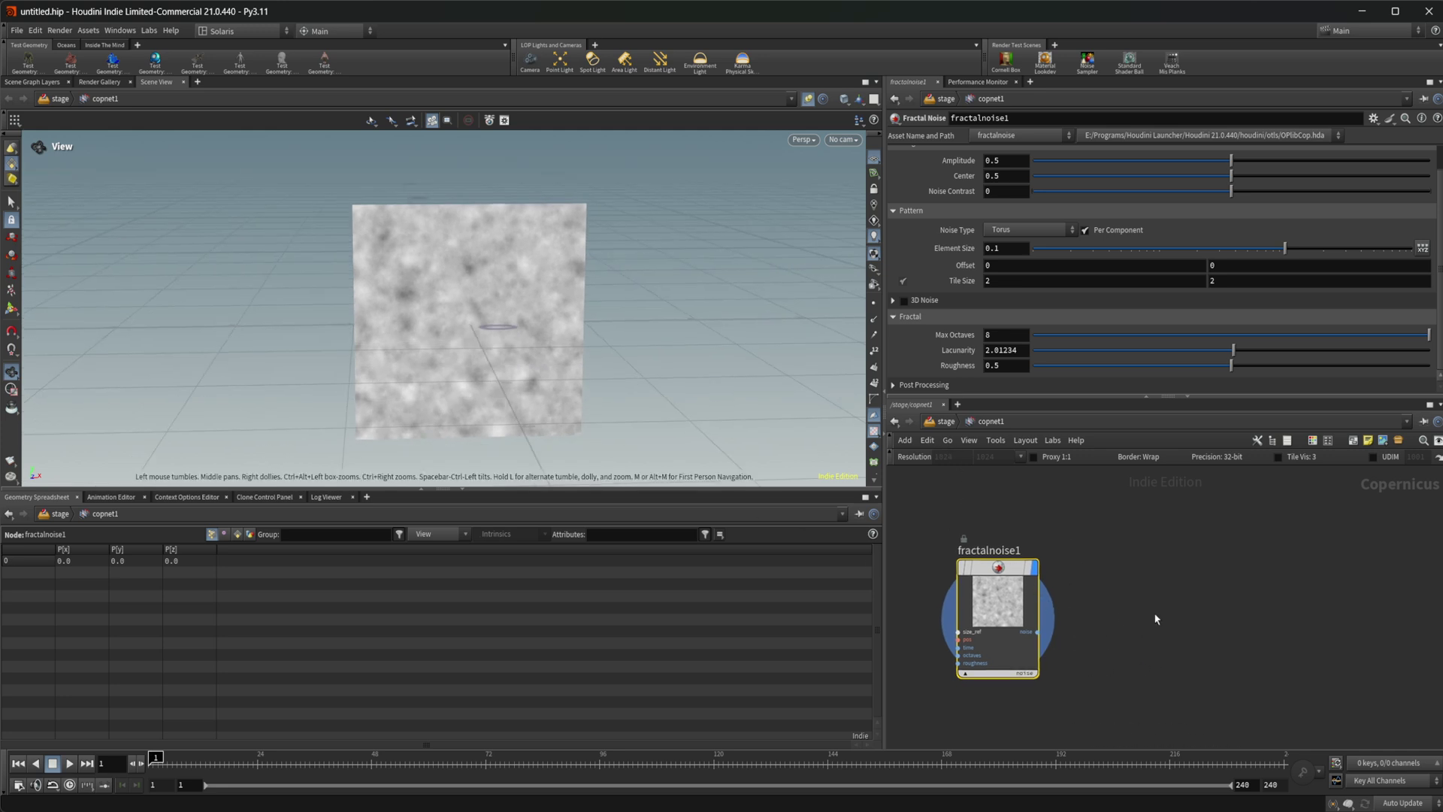
- Turn on tile visualization and set the fractal noise's Tile Size to 2.7 by 2.5
{"action": "left_click", "coordinate": [1291, 457]}
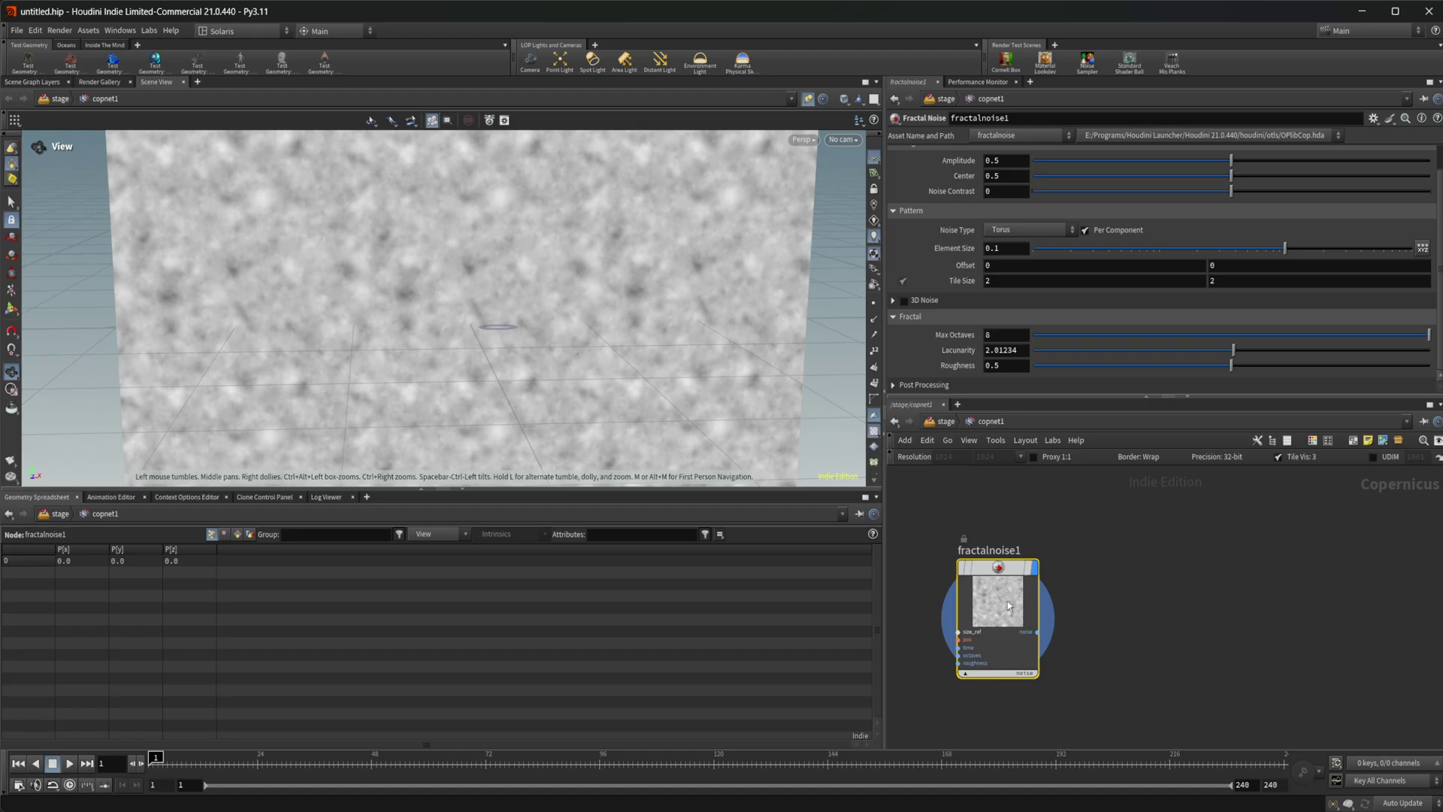
{"action": "middle_click_drag", "start_coordinate": [1042, 296], "coordinate": [1293, 283]}
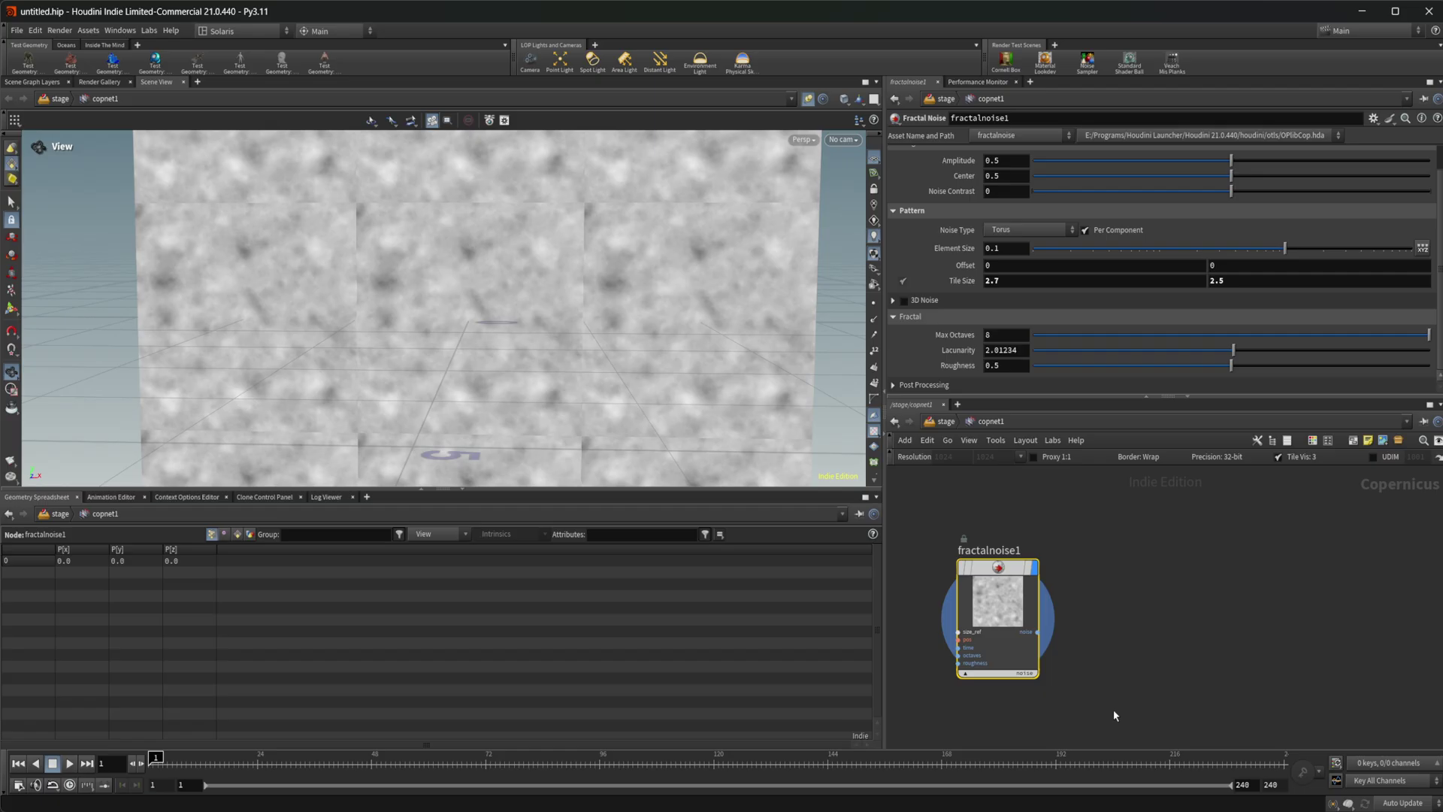
{"action": "middle_click_drag", "start_coordinate": [1073, 714], "coordinate": [1100, 713]}
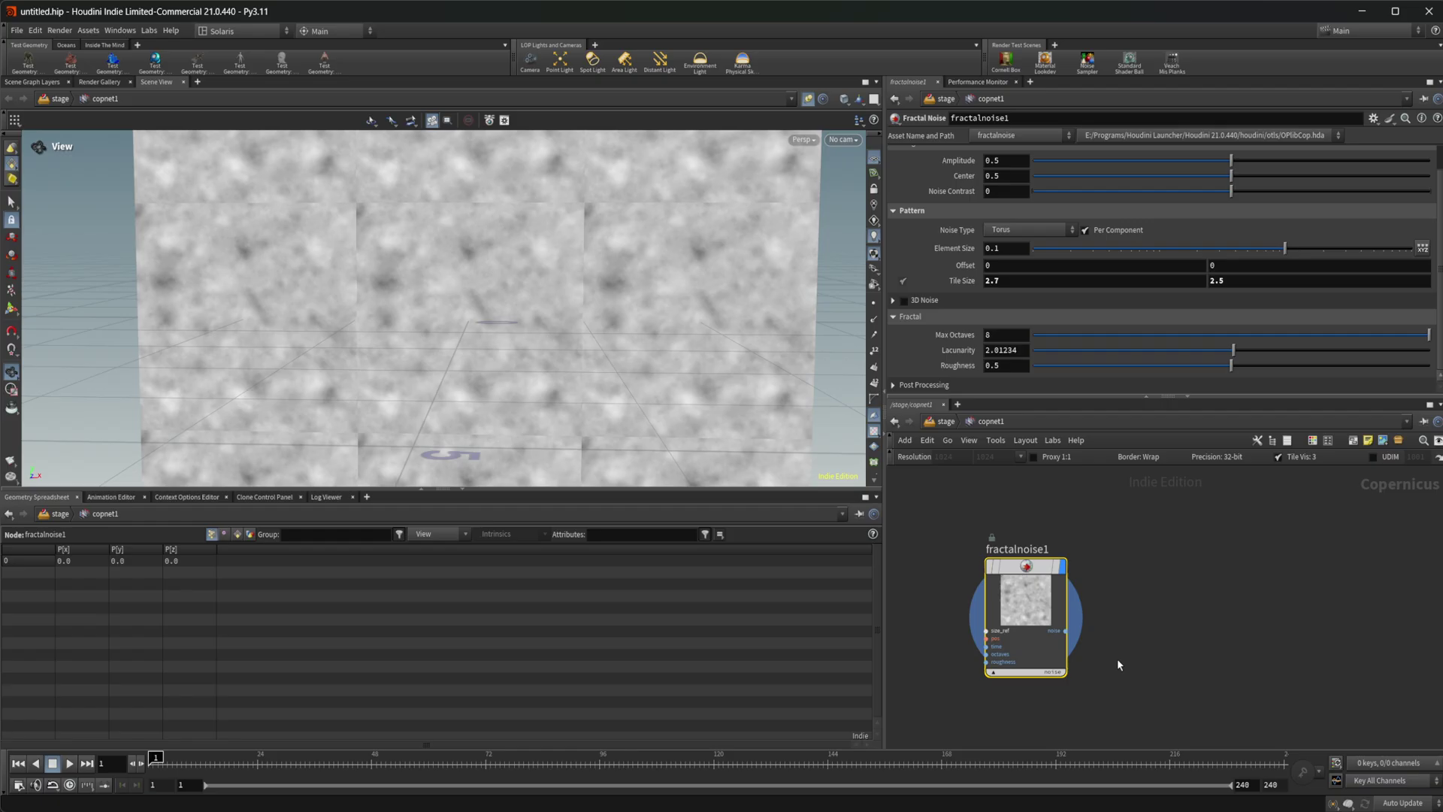
{"action": "middle_click_drag", "start_coordinate": [1175, 633], "coordinate": [1132, 631]}
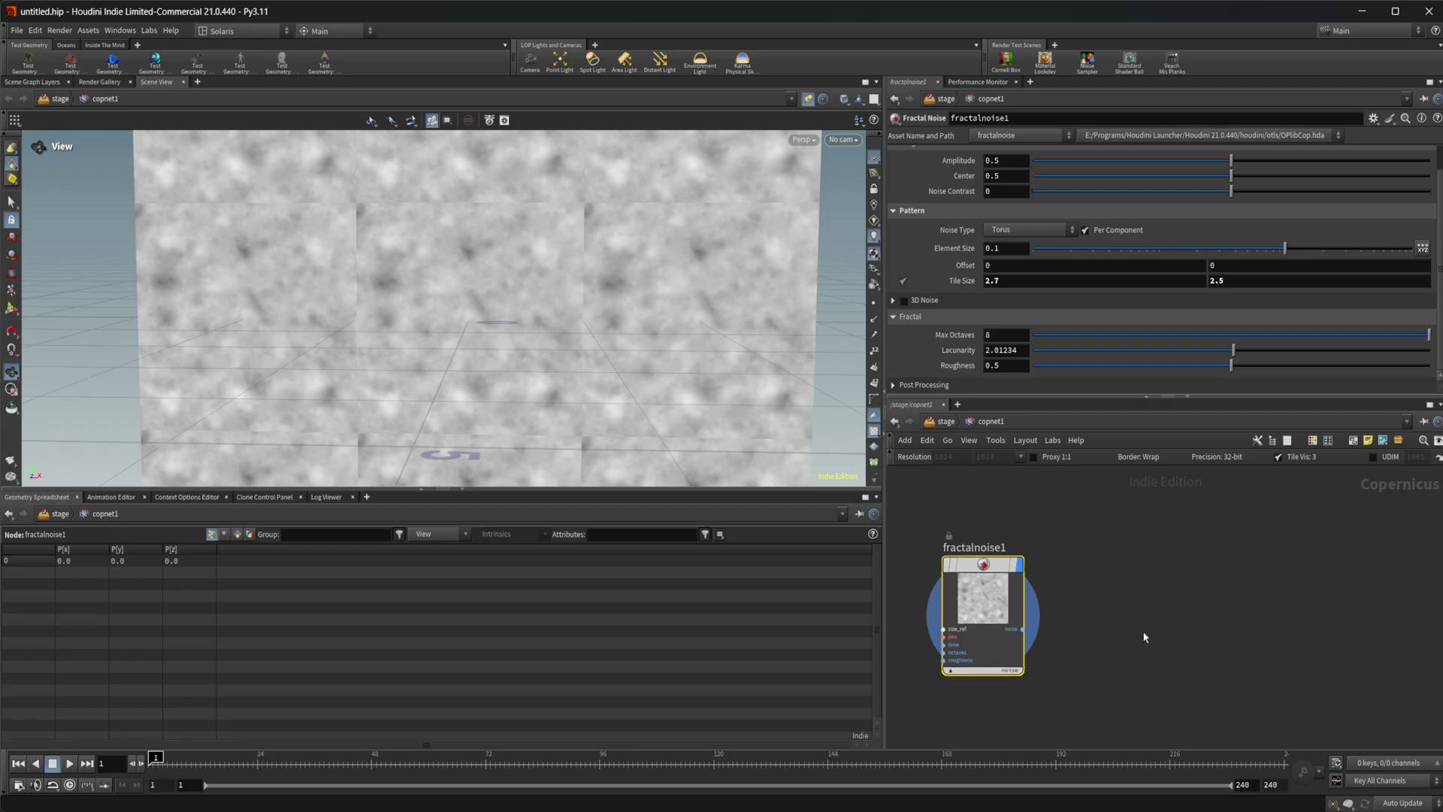
- Add a Slope Direction node, feed the fractal noise into its height input, and turn off Read Pixels outside Image
{"action": "key", "text": "Tab"}
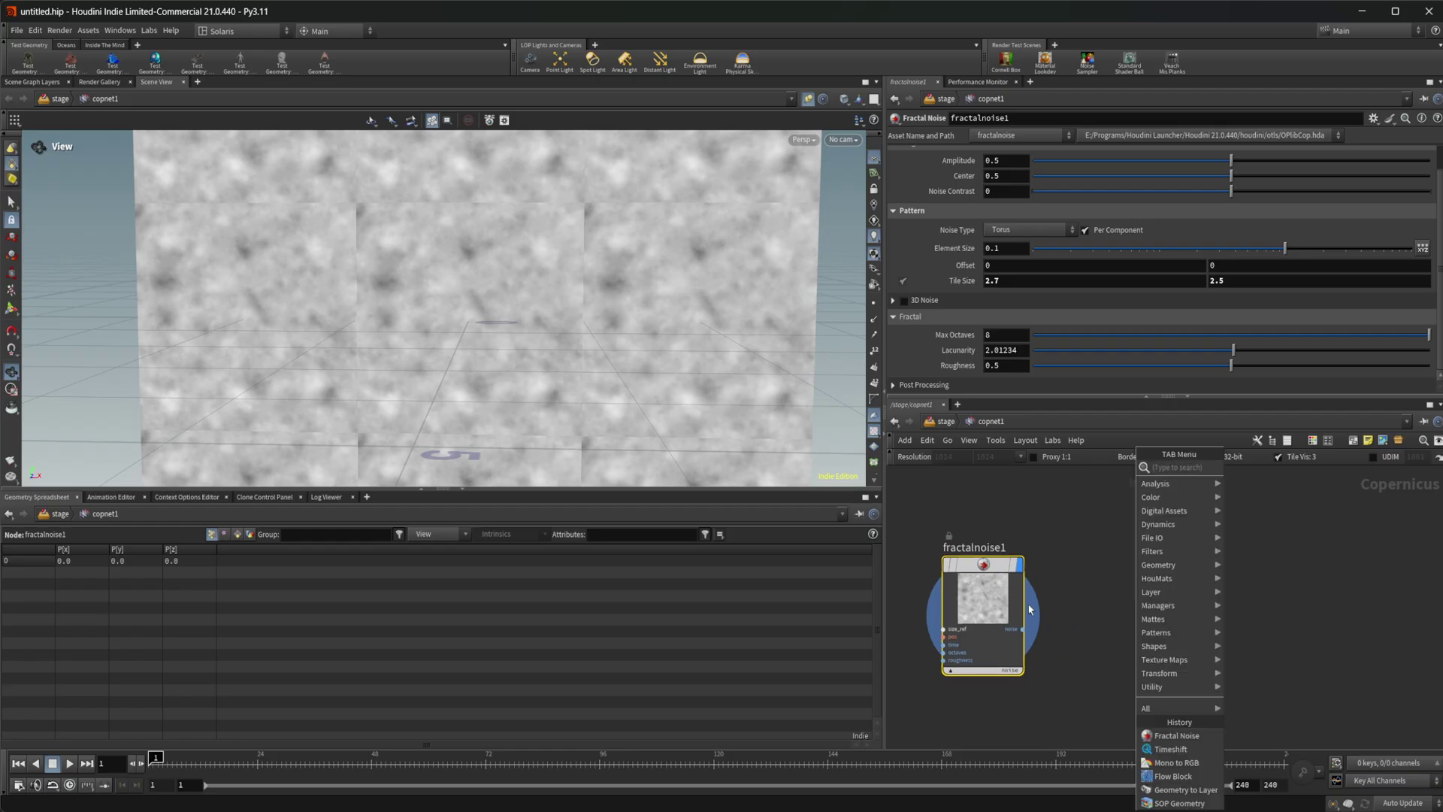
{"action": "key", "text": "Escape"}
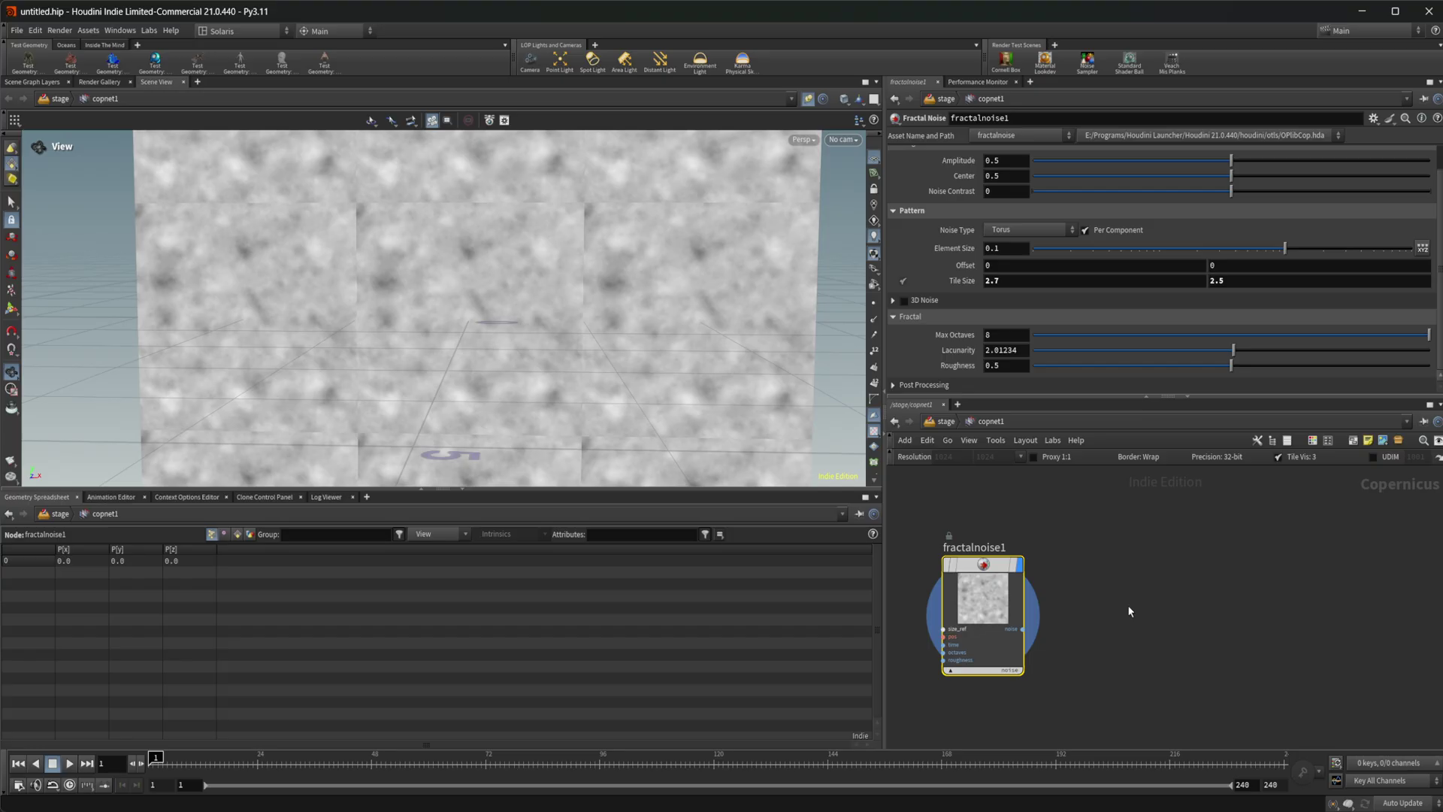
{"action": "key", "text": "Tab"}
{"action": "type", "text": "slo"}
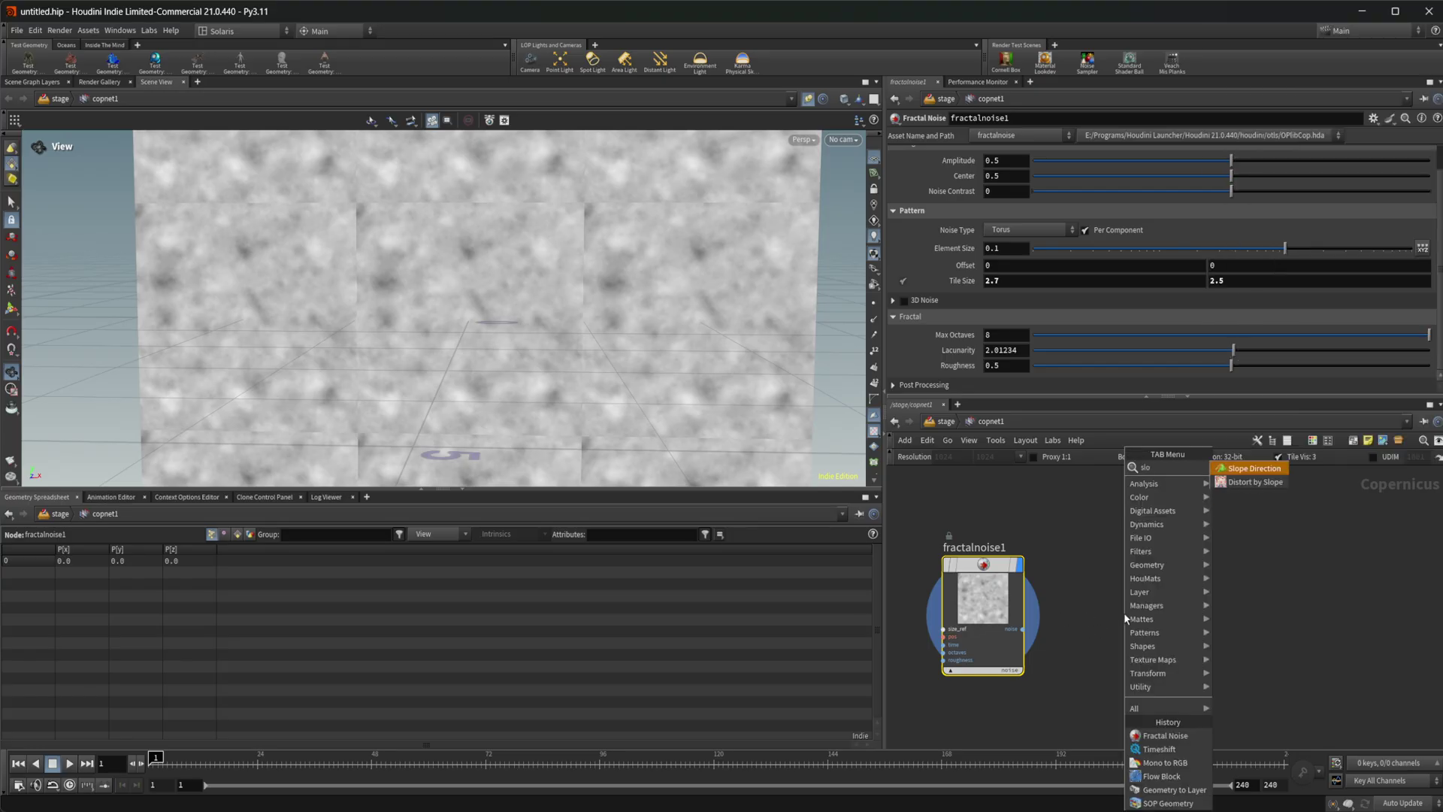
{"action": "key", "text": "Return"}
{"action": "left_click", "coordinate": [1125, 615]}
{"action": "left_click_drag", "start_coordinate": [1136, 623], "coordinate": [1157, 602]}
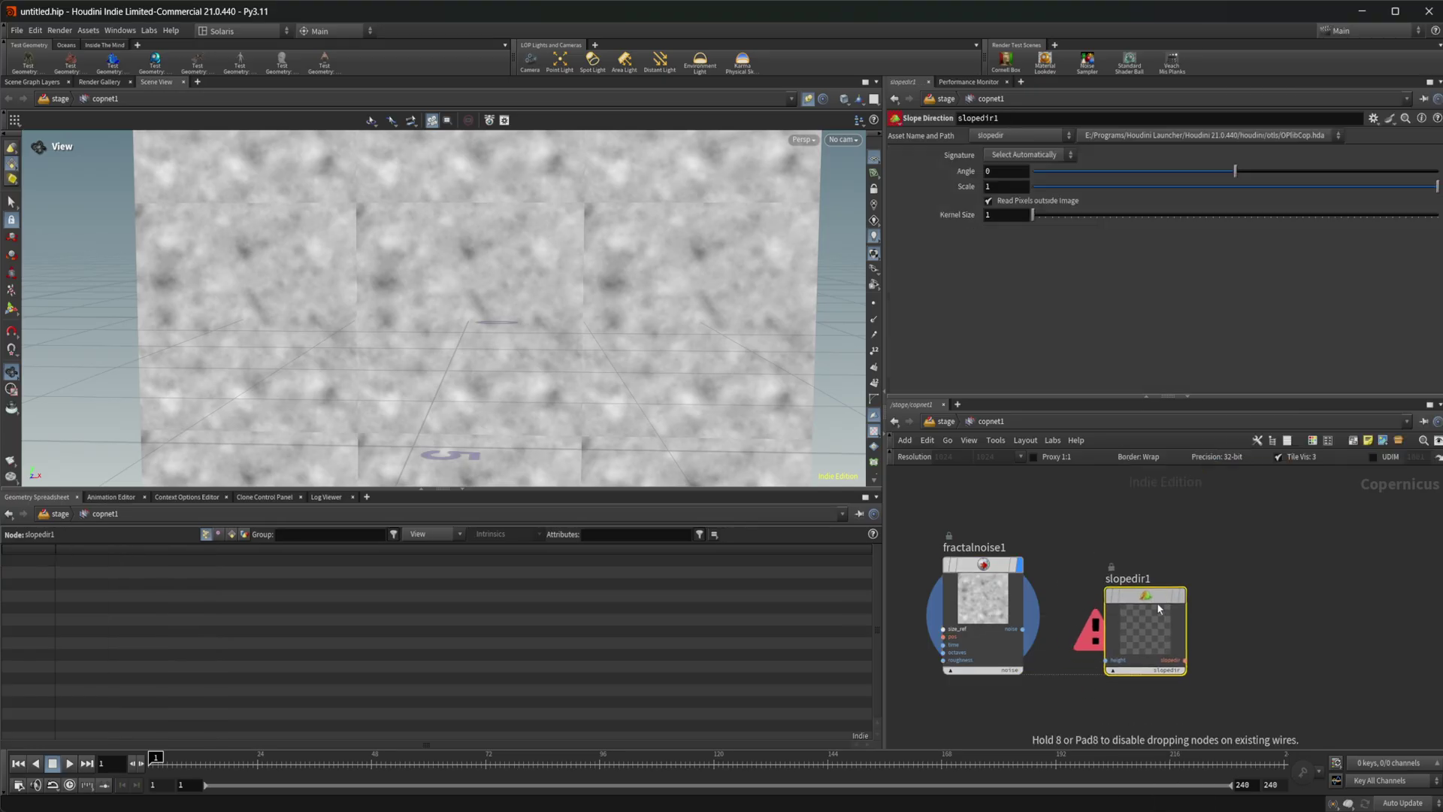
{"action": "left_click_drag", "start_coordinate": [1023, 628], "coordinate": [1083, 644]}
{"action": "left_click", "coordinate": [1085, 645]}
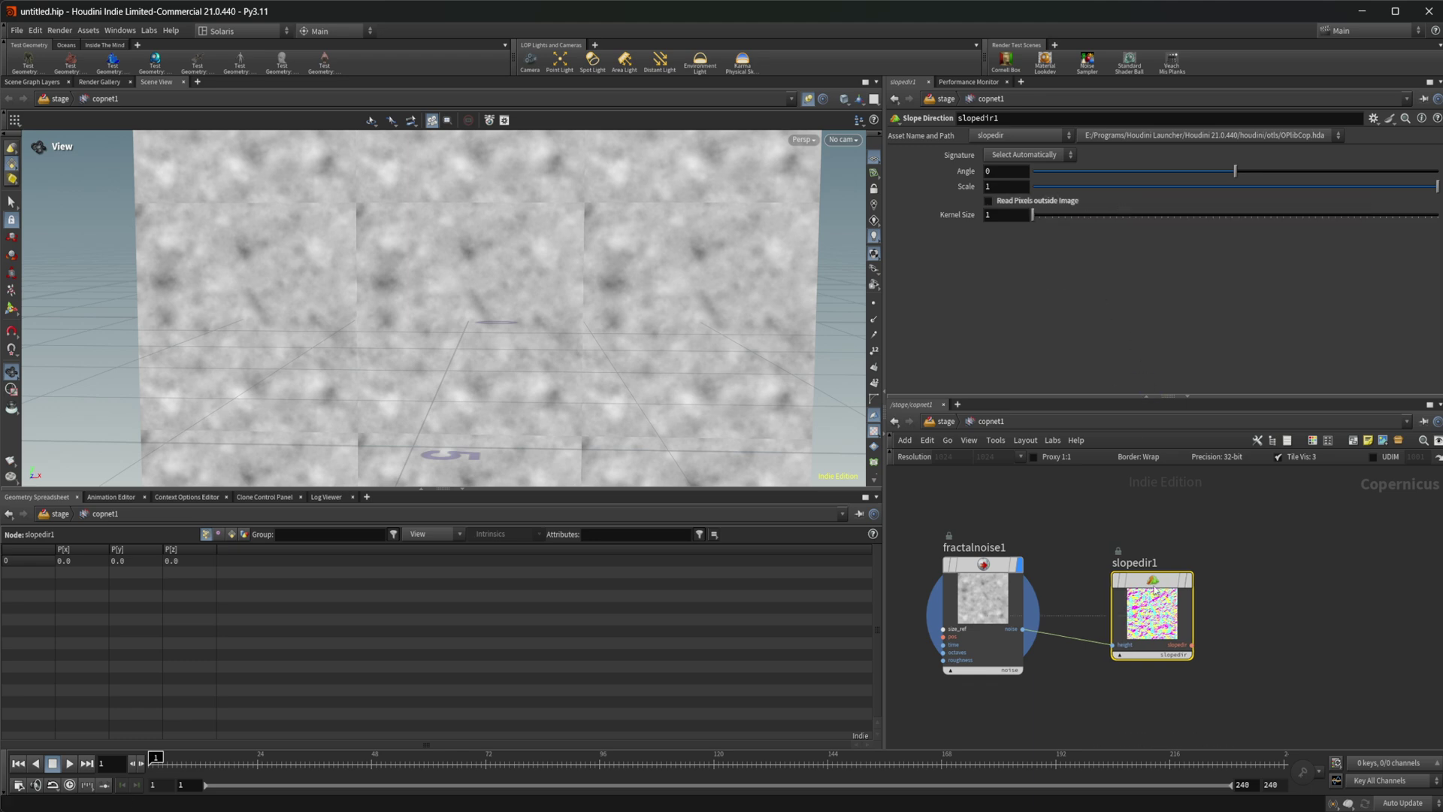
{"action": "left_click_drag", "start_coordinate": [1149, 613], "coordinate": [1163, 598]}
- Add a Flow Project Non-Divergent Multigrid node and connect the slope direction output to its v input
{"action": "middle_click_drag", "start_coordinate": [1286, 608], "coordinate": [1147, 615]}
{"action": "key", "text": "Tab"}
{"action": "type", "text": "flow"}
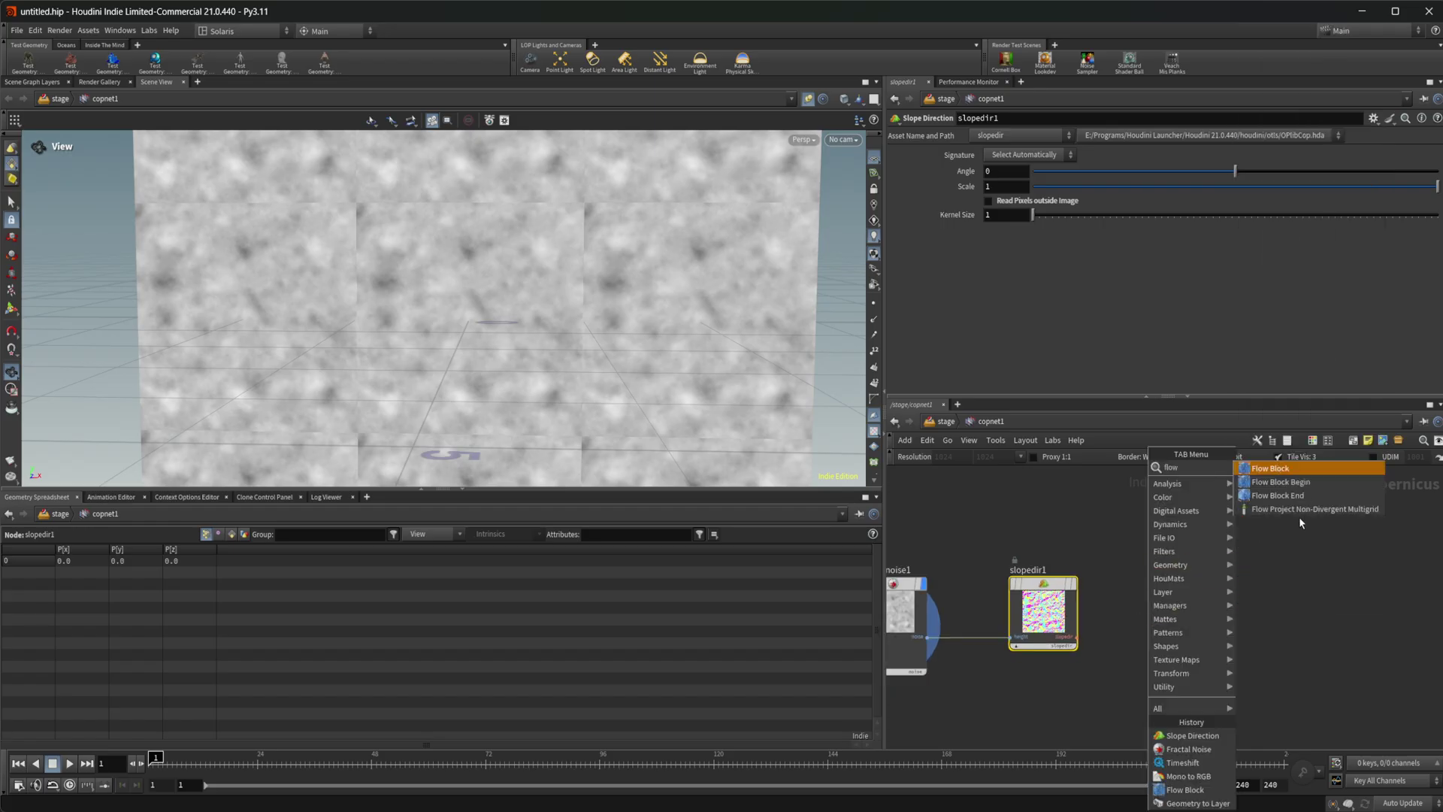
{"action": "left_click", "coordinate": [1299, 511]}
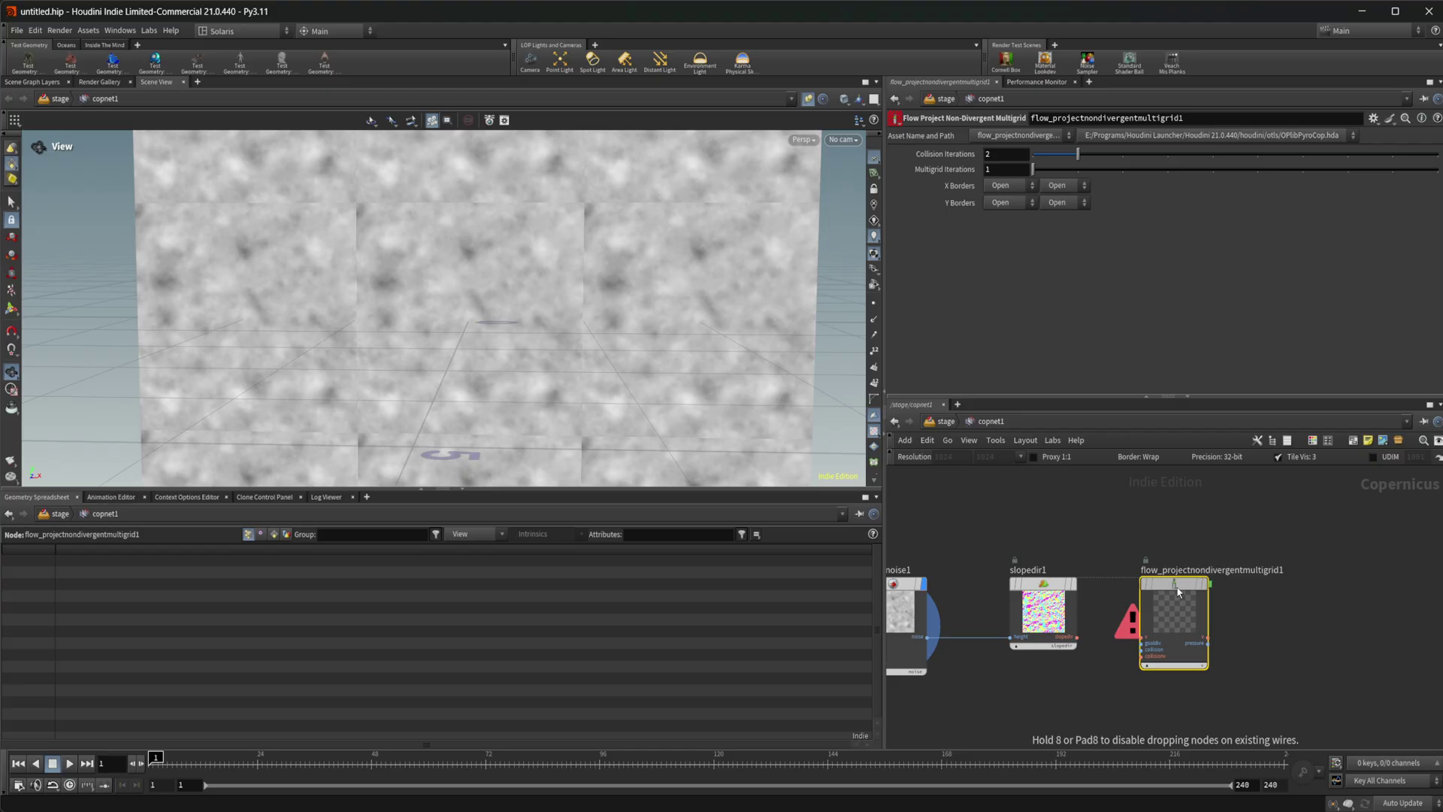
{"action": "left_click", "coordinate": [1178, 591]}
{"action": "scroll", "coordinate": [1085, 669], "scroll_direction": "up", "scroll_amount": 3}
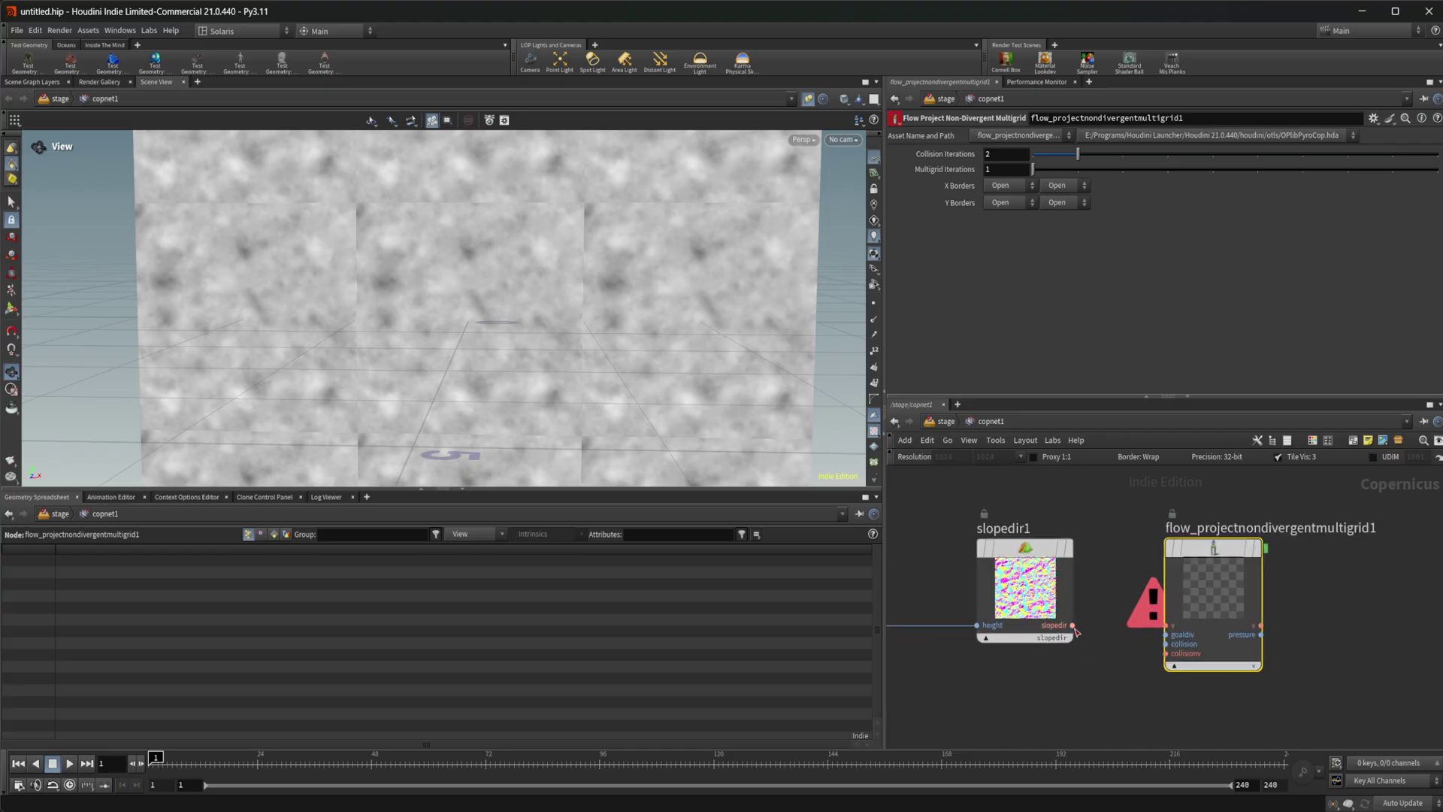
{"action": "left_click_drag", "start_coordinate": [1073, 625], "coordinate": [1227, 595]}
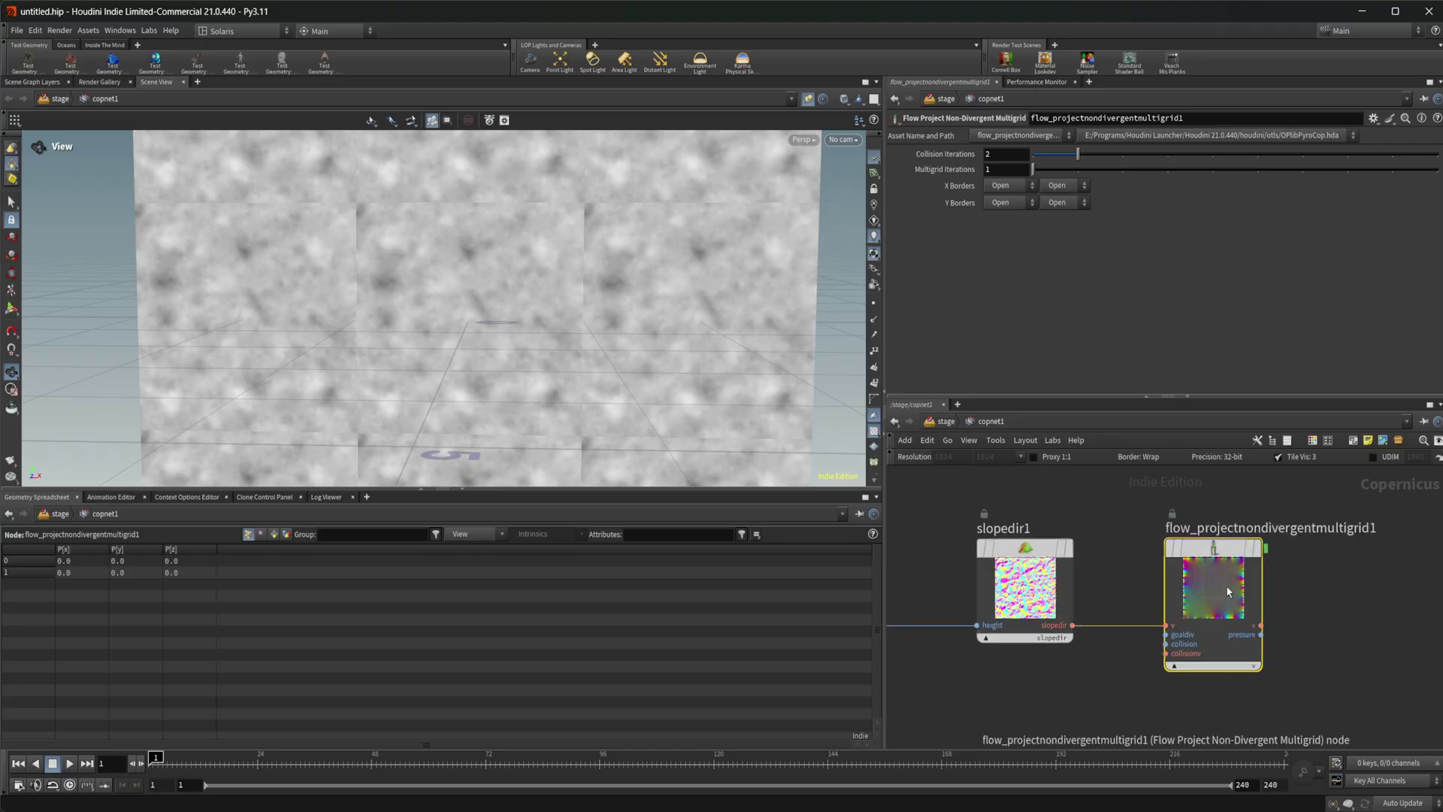
- Display the flow projection node in the viewport, showing its pressure output
{"action": "key", "text": "r"}
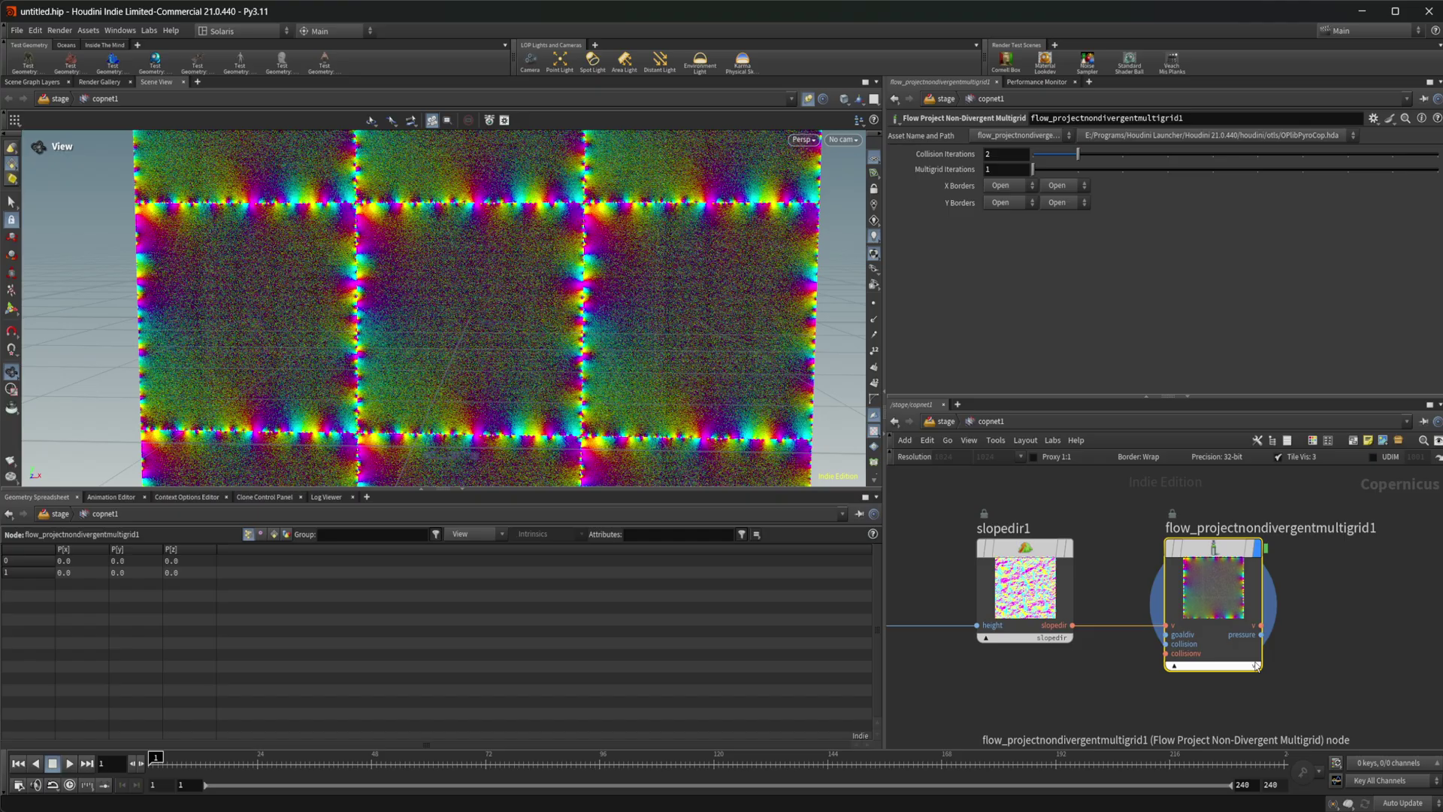
{"action": "left_click", "coordinate": [1256, 666]}
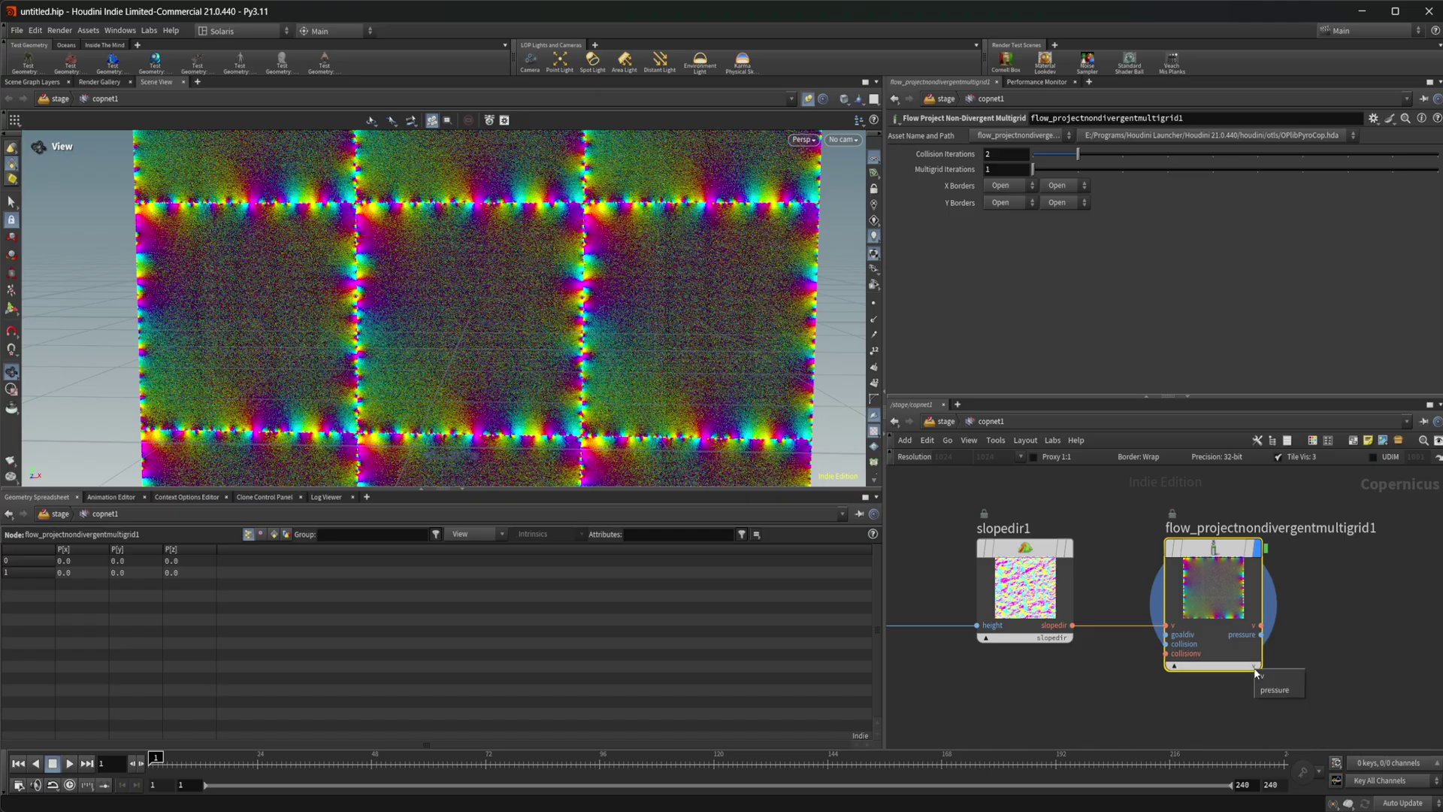
{"action": "left_click", "coordinate": [1270, 692]}
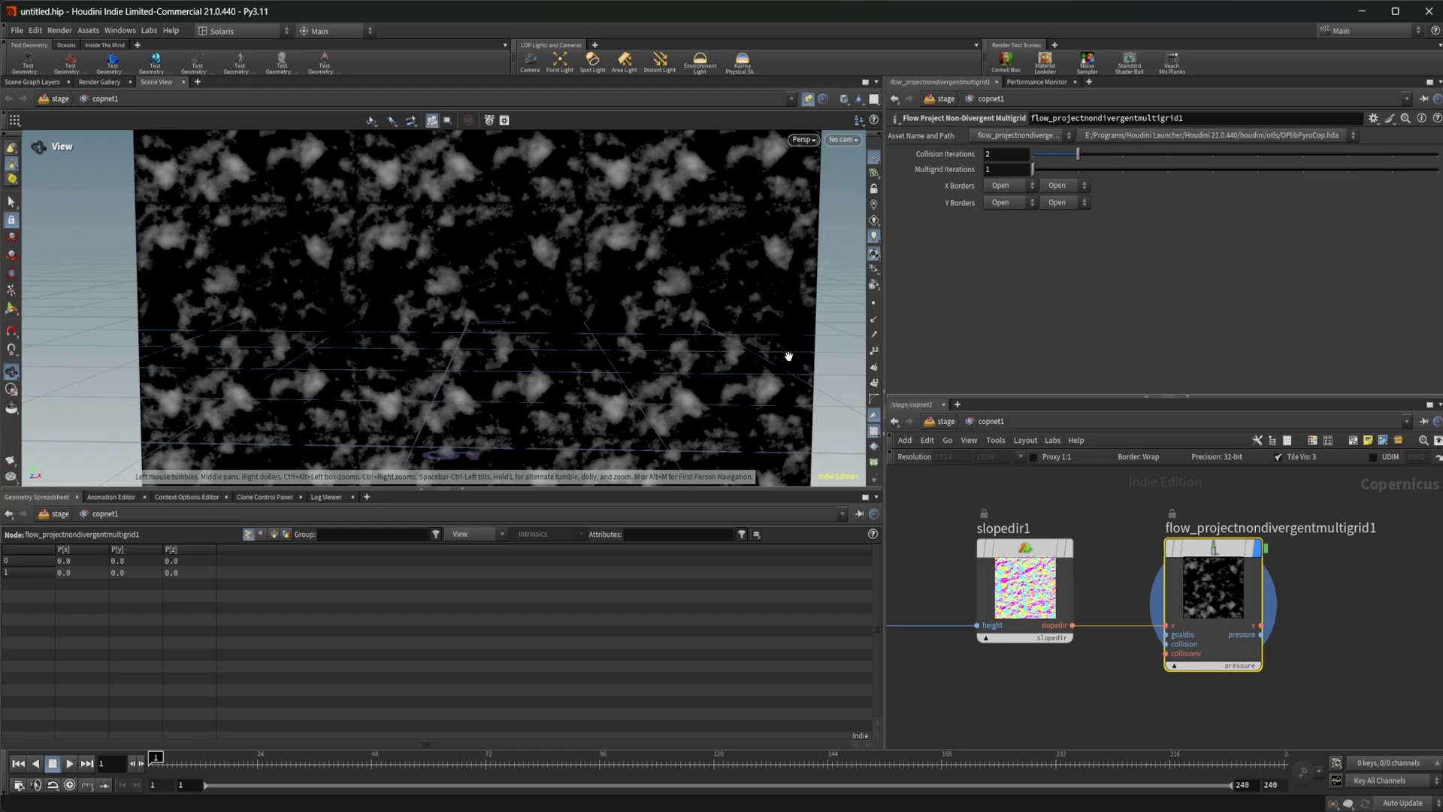
- Set the flow projection's Multigrid Iterations to 10 and both its X and Y Borders to Periodic
{"action": "left_click", "coordinate": [1005, 172]}
{"action": "type", "text": "0"}
{"action": "key", "text": "Return"}
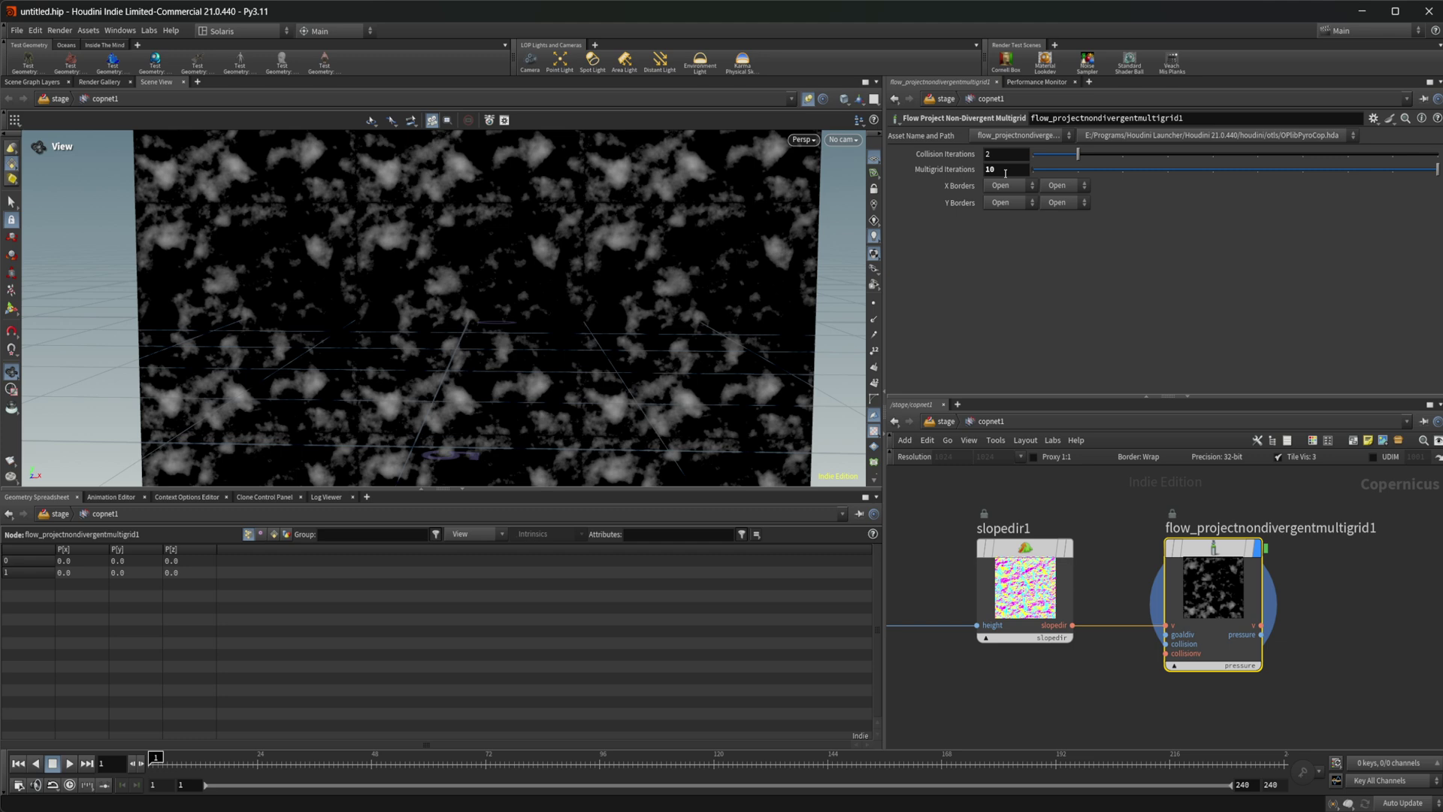
{"action": "left_click", "coordinate": [1028, 186]}
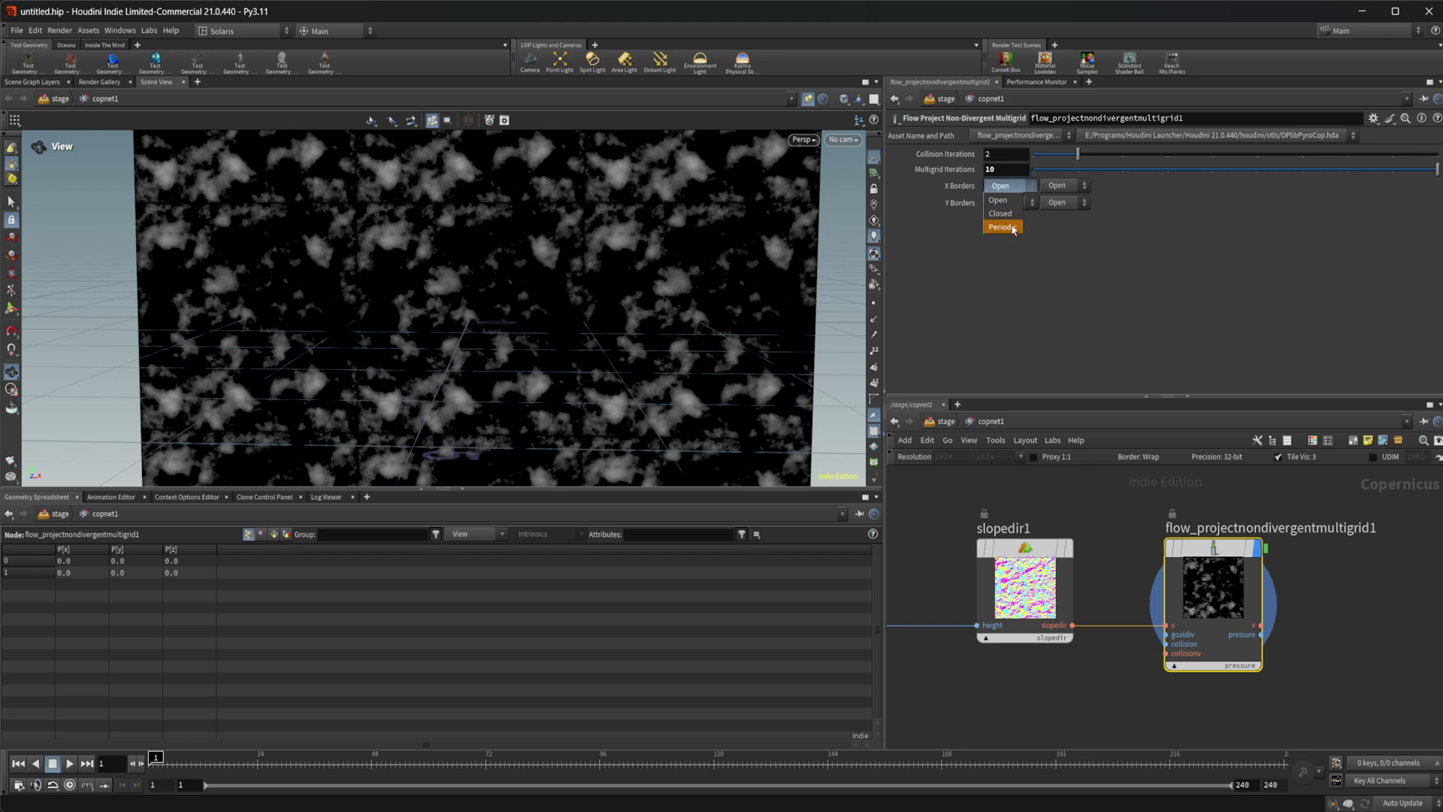
{"action": "left_click", "coordinate": [1003, 224]}
{"action": "left_click", "coordinate": [1009, 205]}
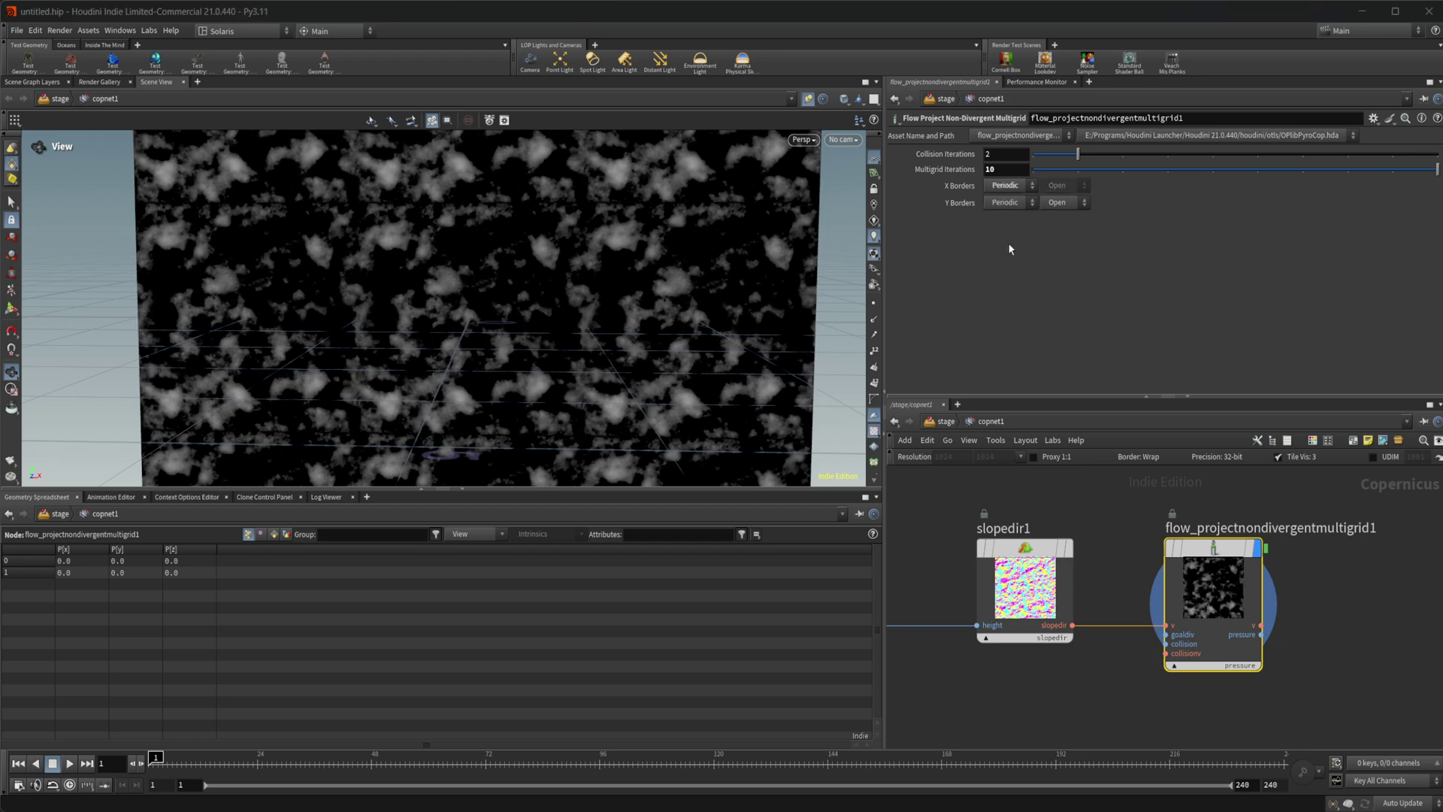
{"action": "left_click", "coordinate": [1009, 242]}
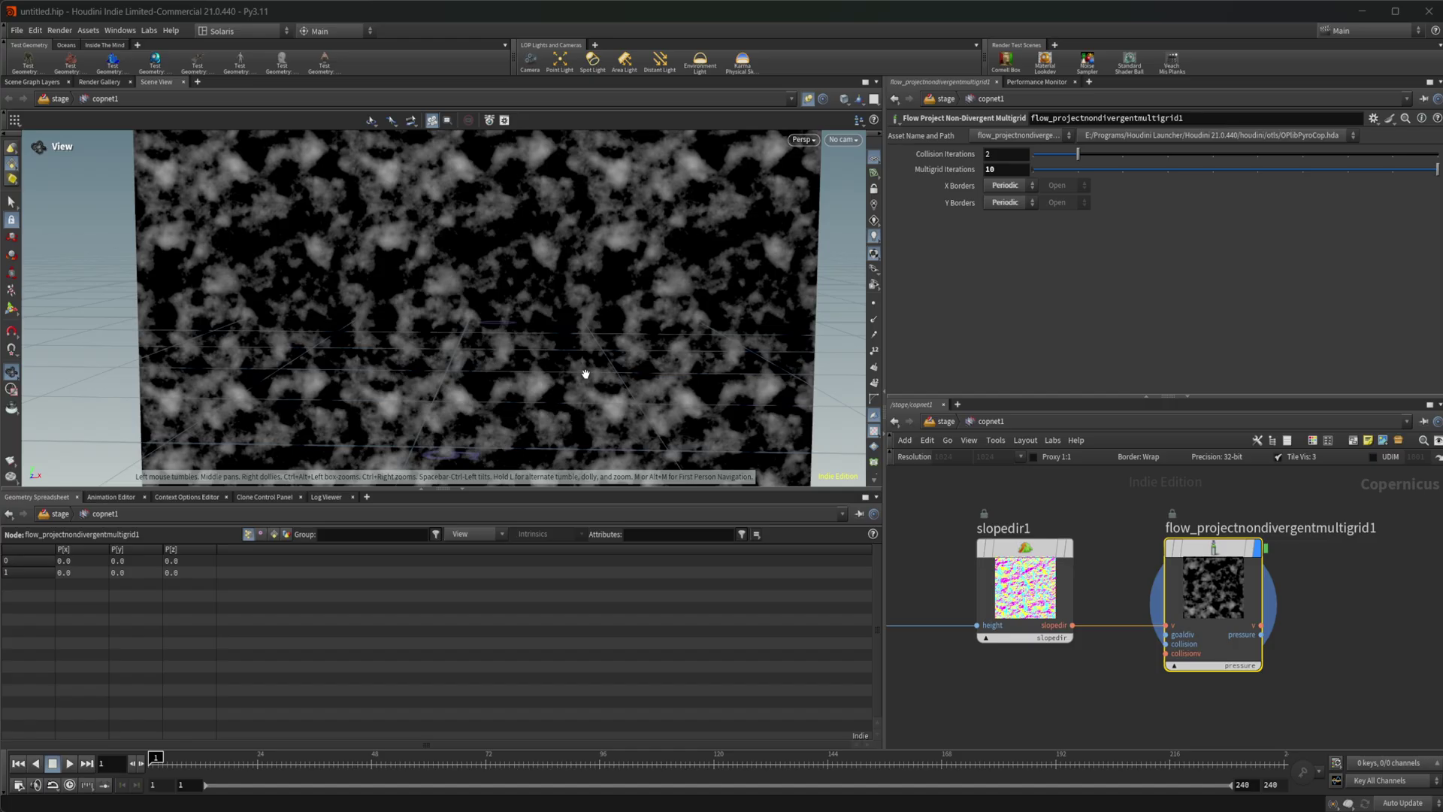
- Add an Equalize node fed by the flow projection's pressure output and display its result
{"action": "middle_click_drag", "start_coordinate": [1281, 572], "coordinate": [1165, 597]}
{"action": "key", "text": "Tab"}
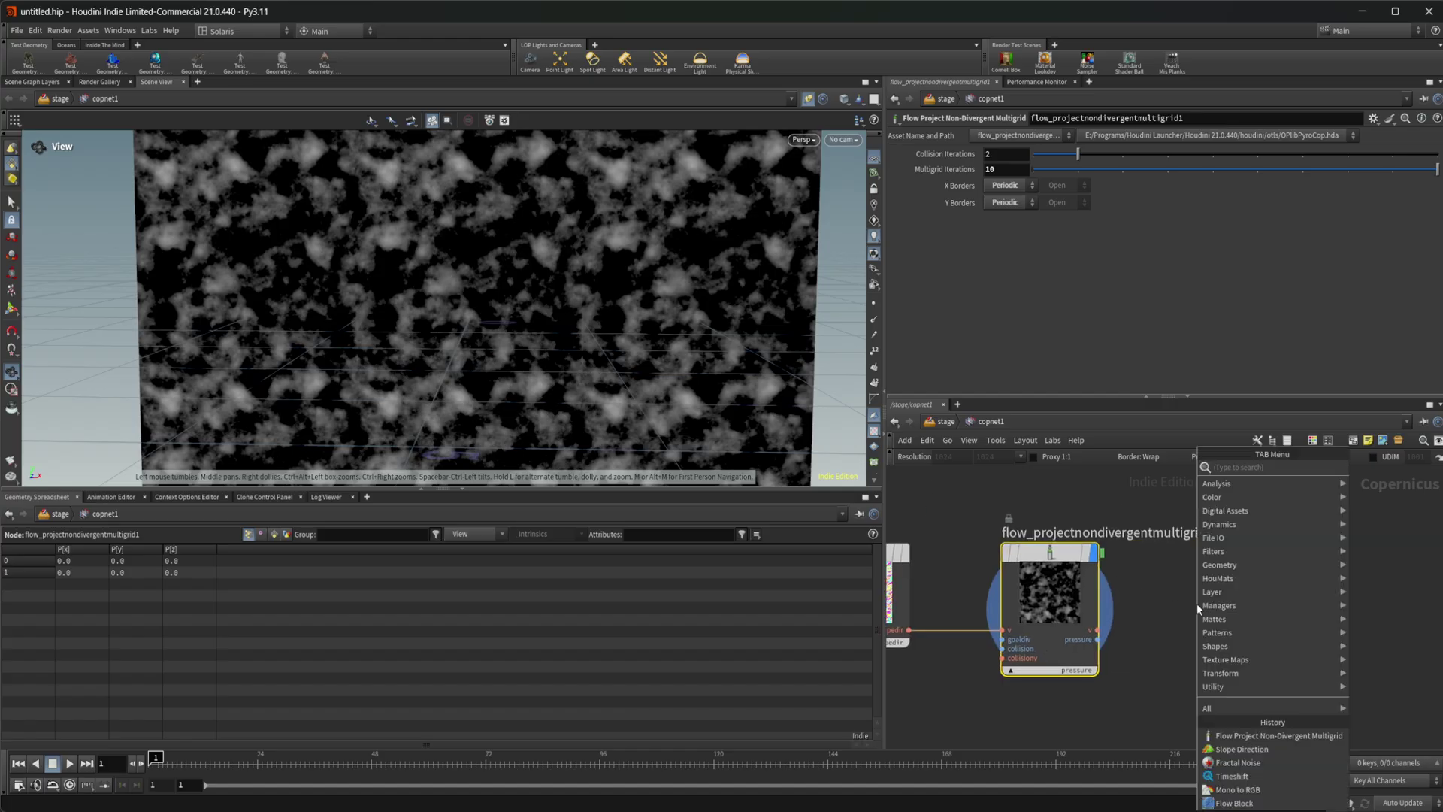
{"action": "type", "text": "equalize"}
{"action": "key", "text": "Return"}
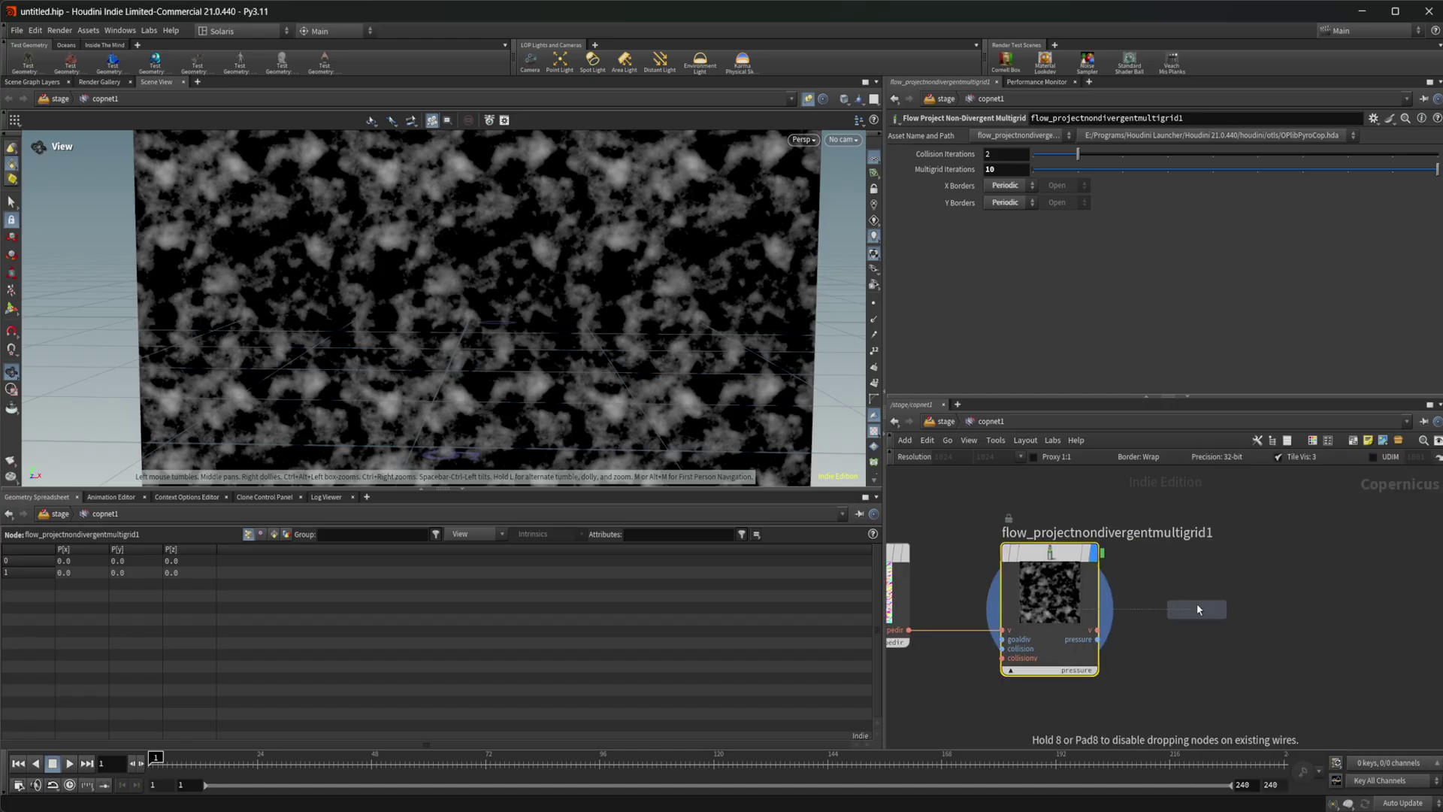
{"action": "left_click", "coordinate": [1197, 609]}
{"action": "left_click_drag", "start_coordinate": [1097, 639], "coordinate": [1241, 612]}
{"action": "scroll", "coordinate": [607, 373], "scroll_direction": "down", "scroll_amount": 3}
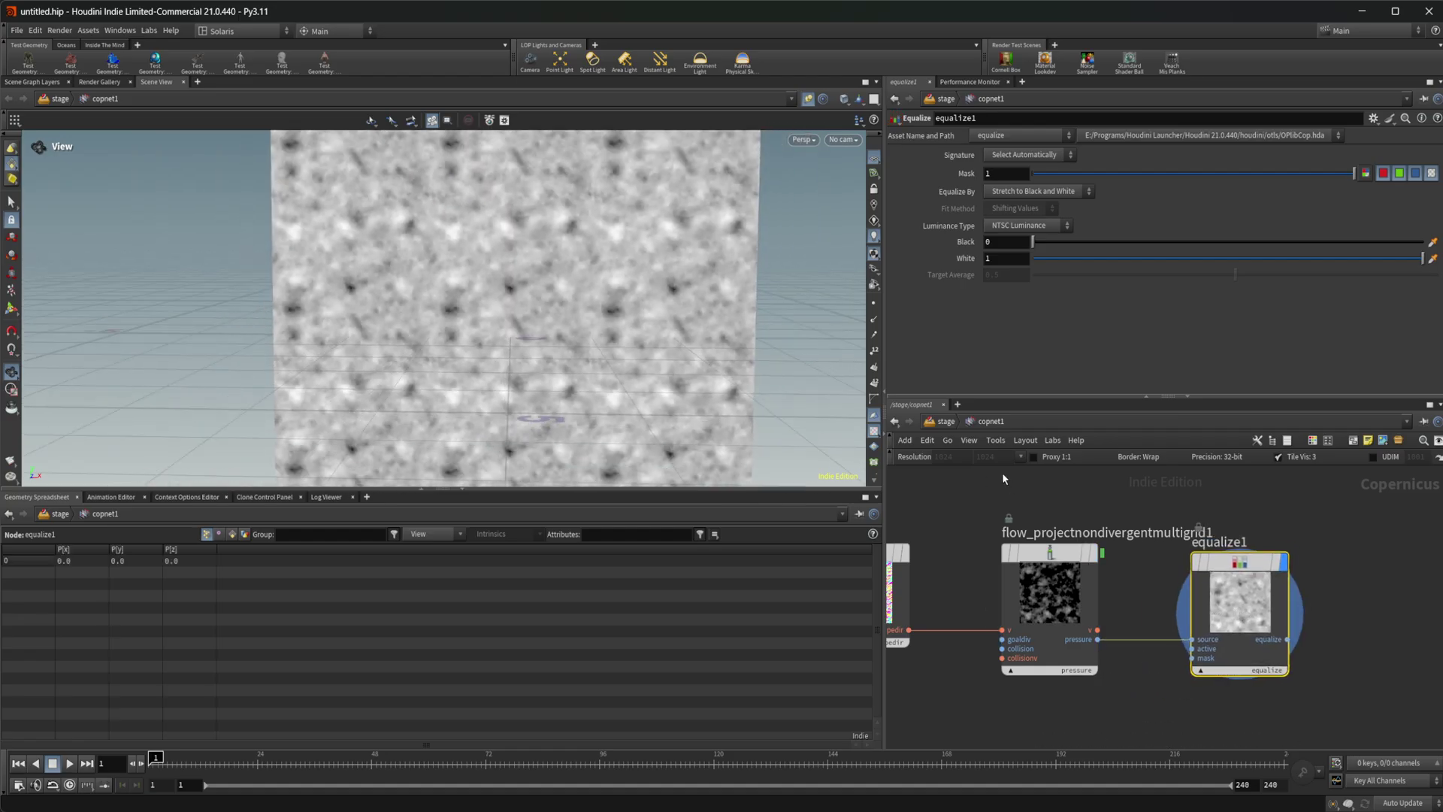
- Display the original Fractal Noise node to compare its tiling with the equalized result
{"action": "mouse_move", "coordinate": [573, 335]}
{"action": "left_mouse_down"}
{"action": "mouse_move", "coordinate": [526, 330]}
{"action": "mouse_move", "coordinate": [552, 323]}
{"action": "left_mouse_up"}
{"action": "middle_click_drag", "start_coordinate": [1149, 573], "coordinate": [1247, 568]}
{"action": "scroll", "coordinate": [1002, 587], "scroll_direction": "down", "scroll_amount": 3}
{"action": "middle_click_drag", "start_coordinate": [1007, 651], "coordinate": [1094, 651]}
{"action": "left_click", "coordinate": [965, 565]}
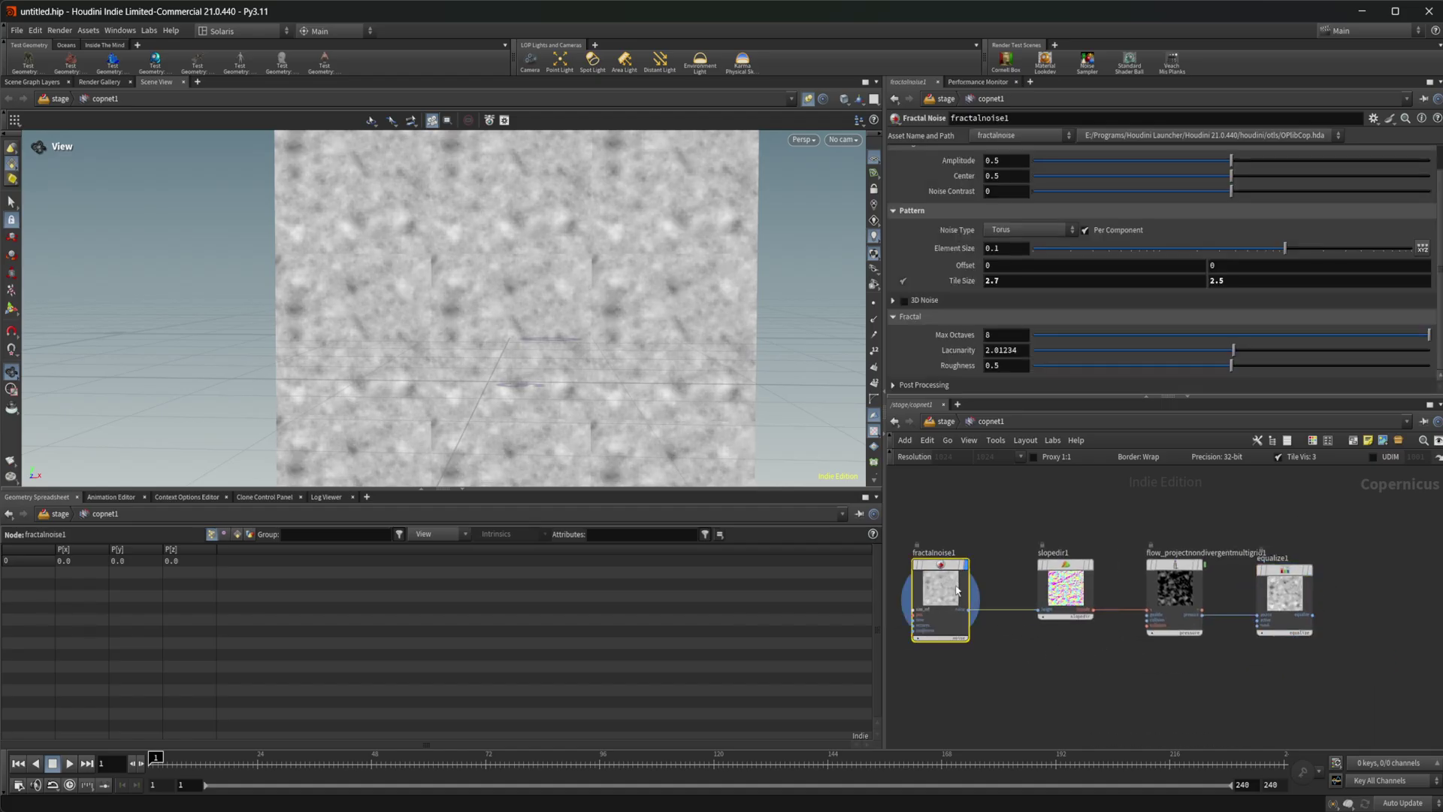
- Alternate the displayed node between Equalize and Fractal Noise to compare their tiling, ending on Equalize
{"action": "left_click", "coordinate": [1271, 607]}
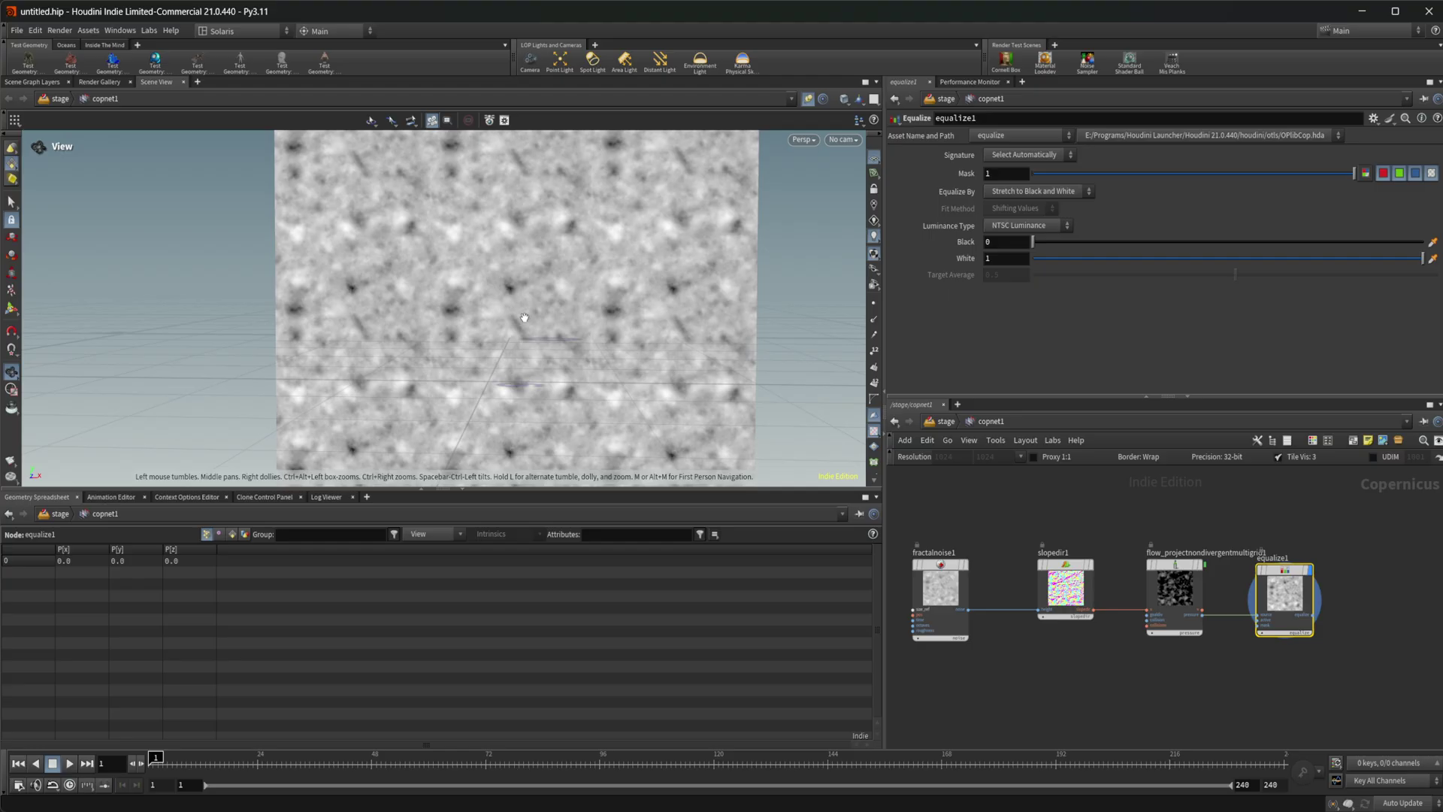
{"action": "left_click", "coordinate": [951, 596]}
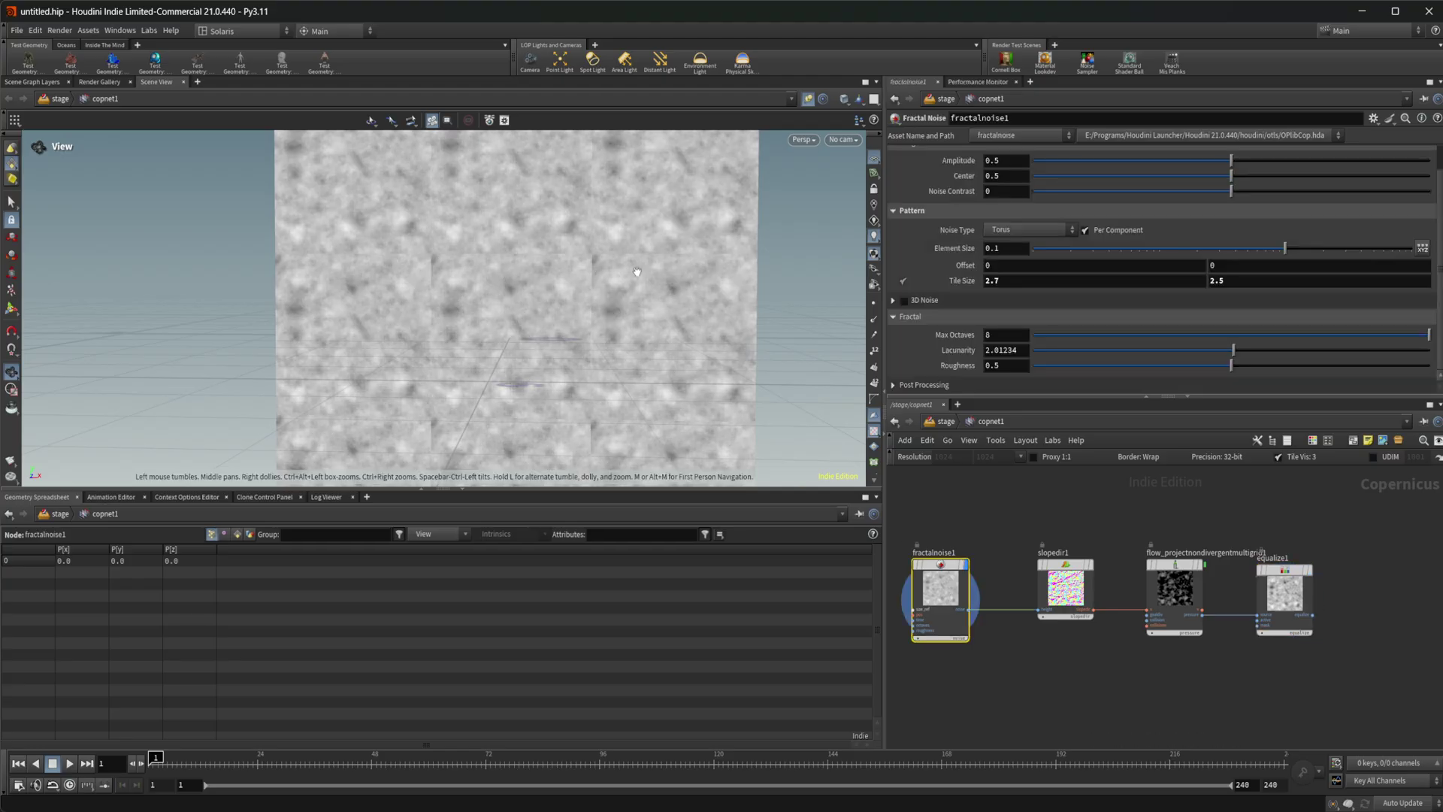
{"action": "left_click", "coordinate": [1278, 590]}
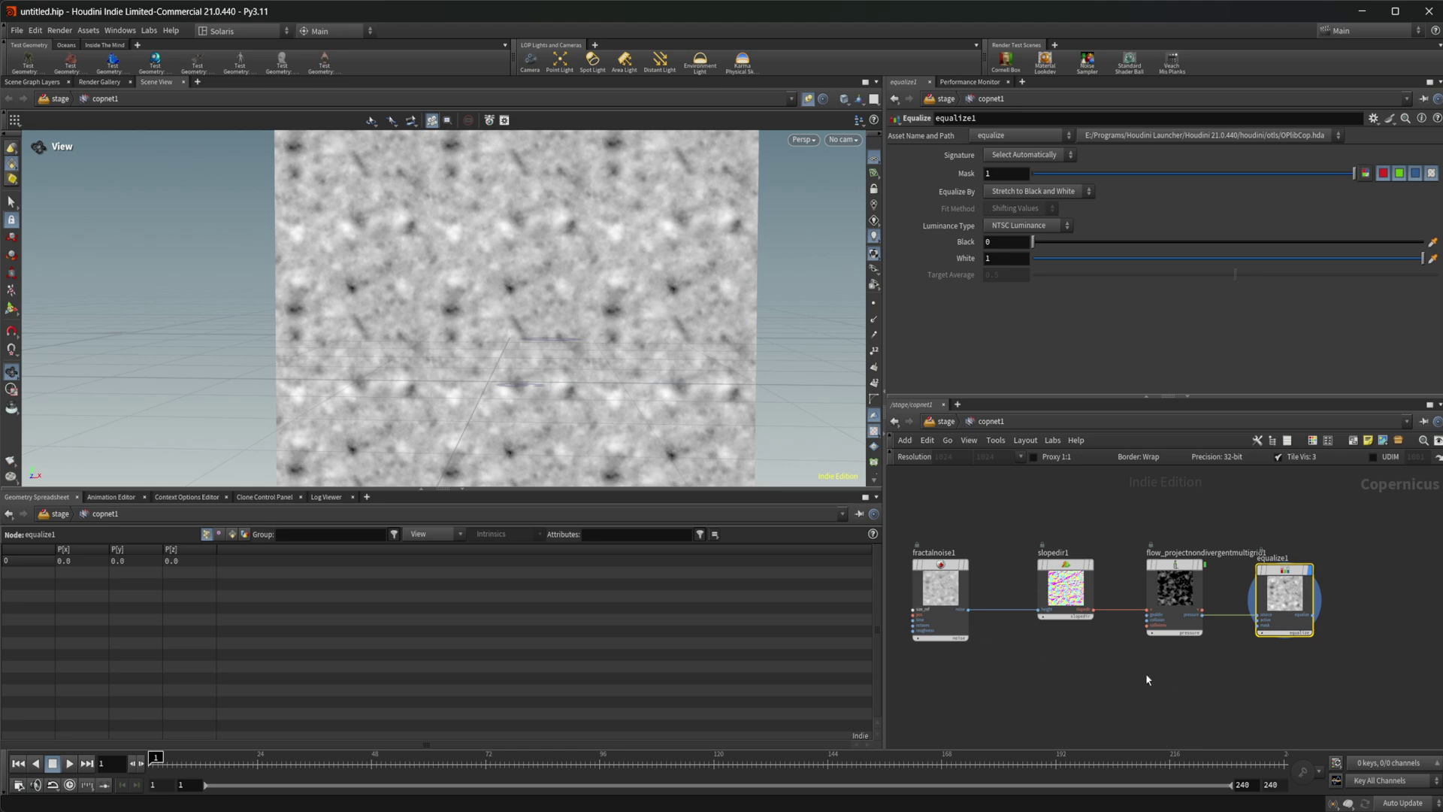
- Try various Slope Direction angles up to 180 while viewing the equalized result, and reset the angle to its default of 0
{"action": "left_click", "coordinate": [1087, 603]}
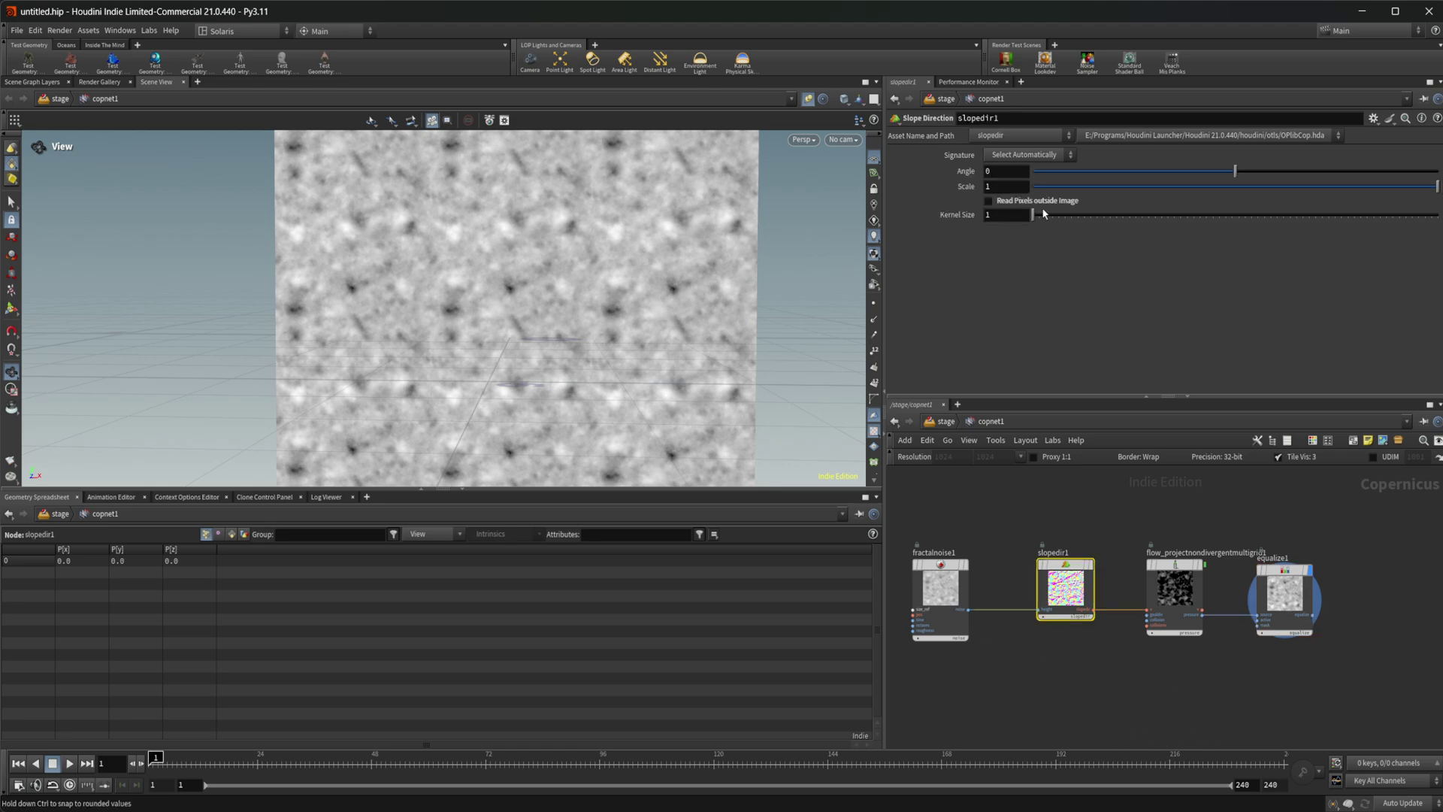
{"action": "left_click_drag", "start_coordinate": [1089, 173], "coordinate": [1142, 172]}
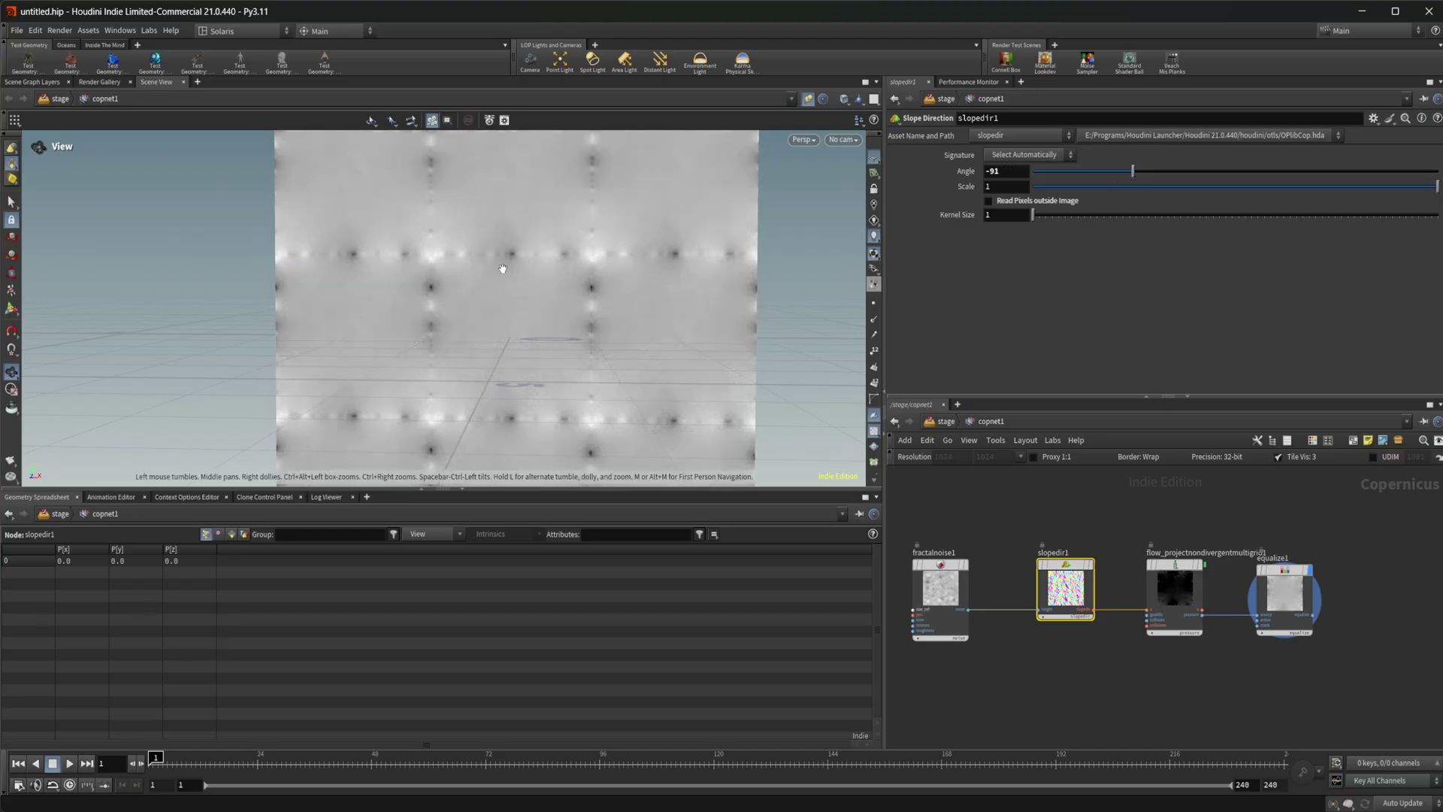
{"action": "left_click_drag", "start_coordinate": [1125, 177], "coordinate": [1439, 171]}
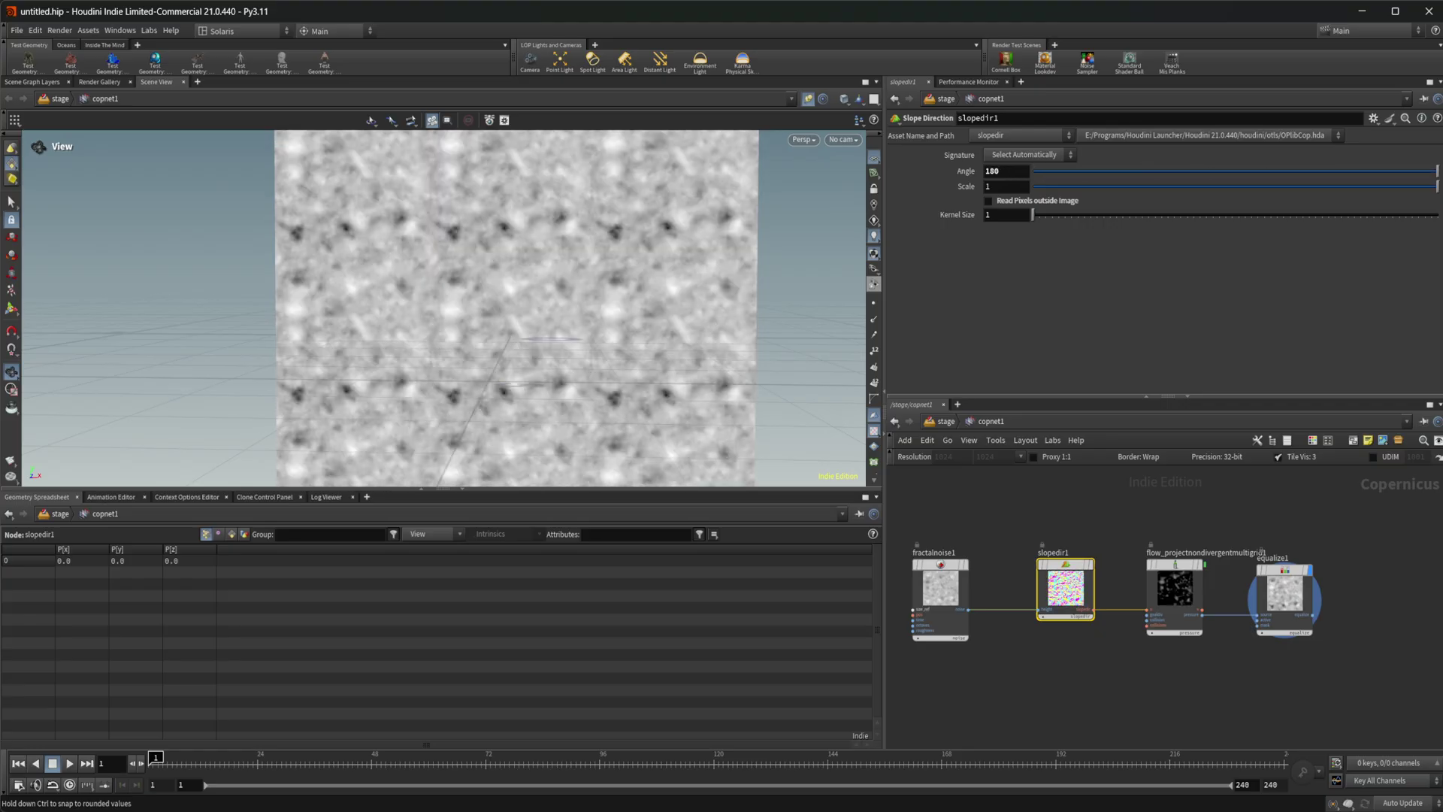
{"action": "left_click", "coordinate": [1059, 173]}
{"action": "left_click_drag", "start_coordinate": [1033, 172], "coordinate": [1217, 172]}
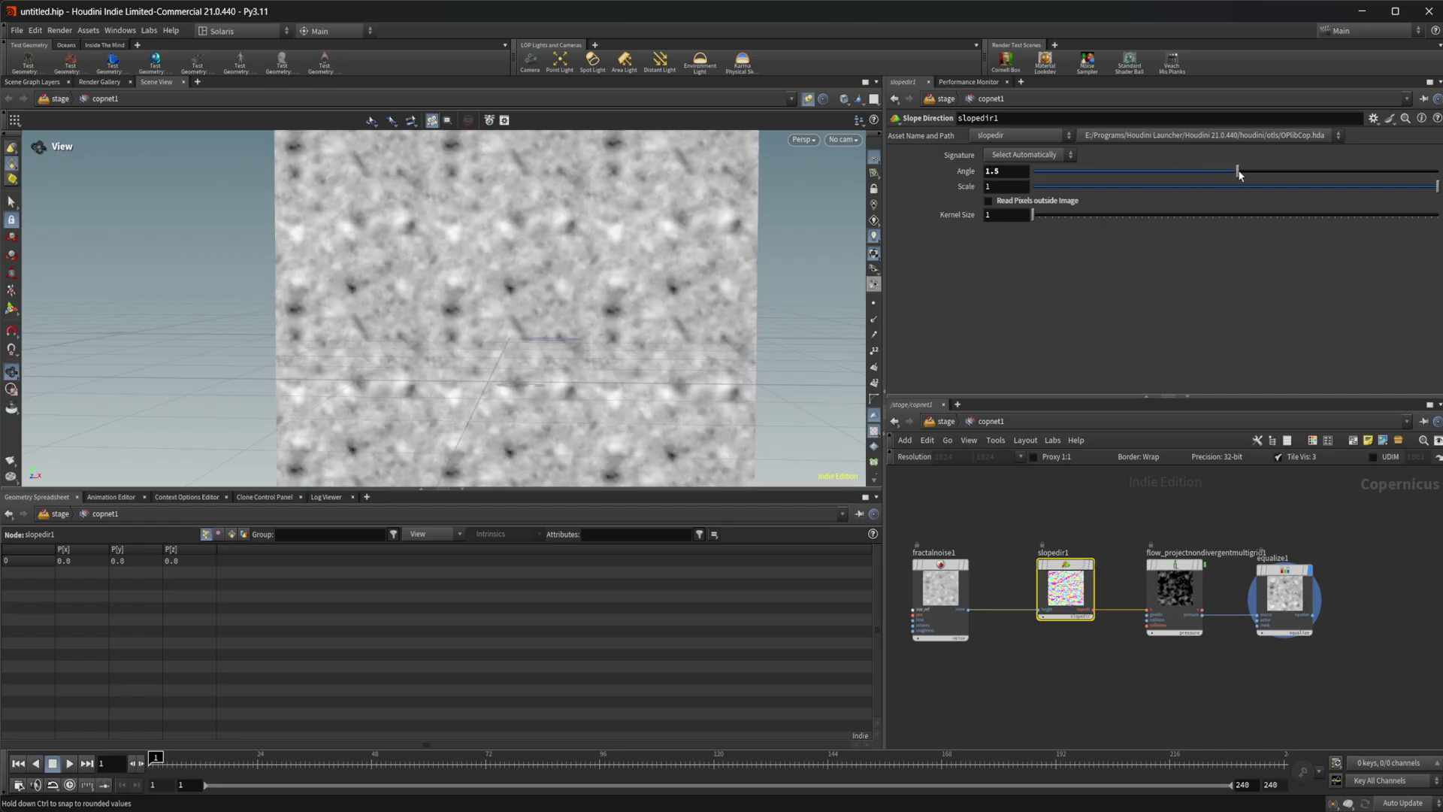
{"action": "left_click_drag", "start_coordinate": [1239, 174], "coordinate": [1437, 171]}
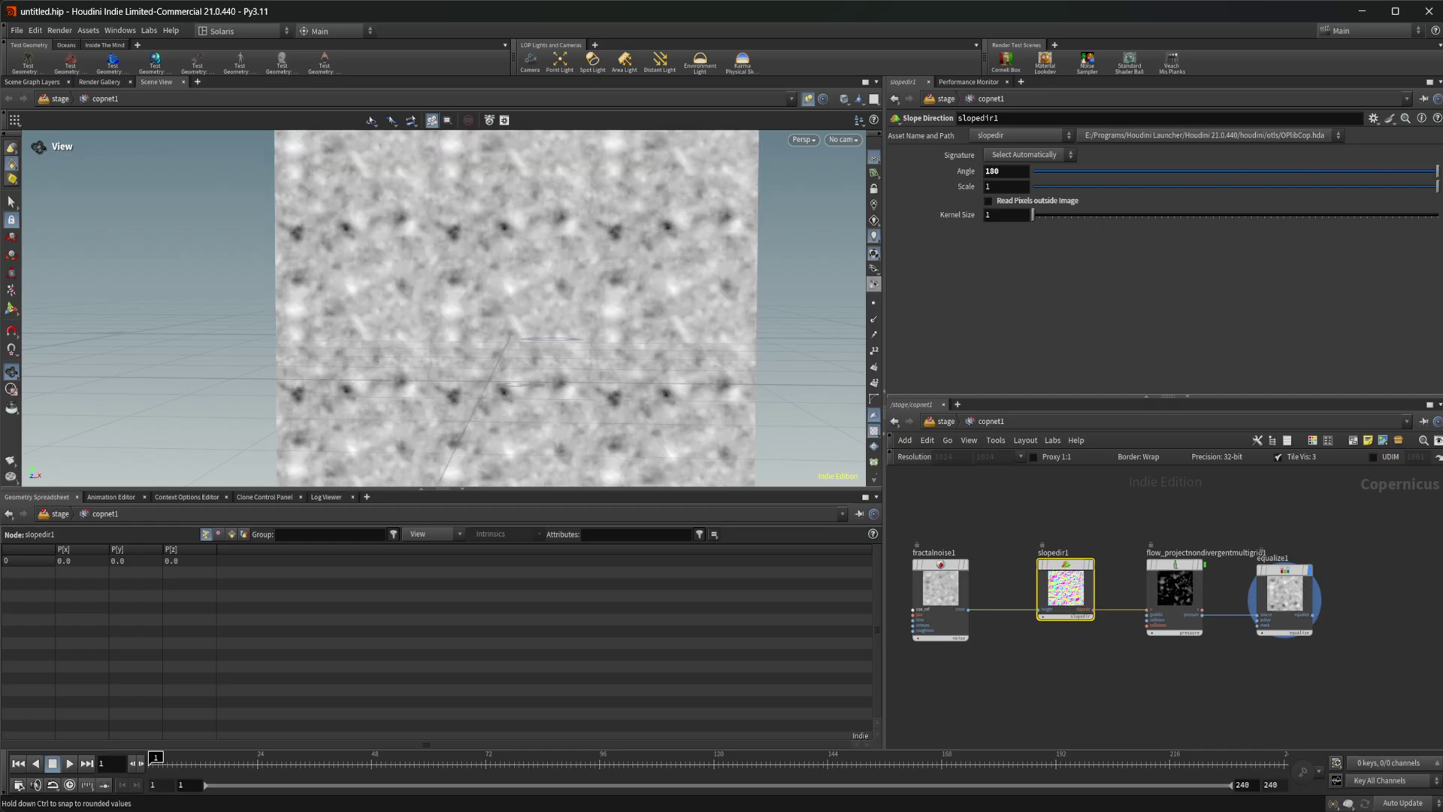
{"action": "middle_click", "coordinate": [969, 173], "text": "ctrl"}
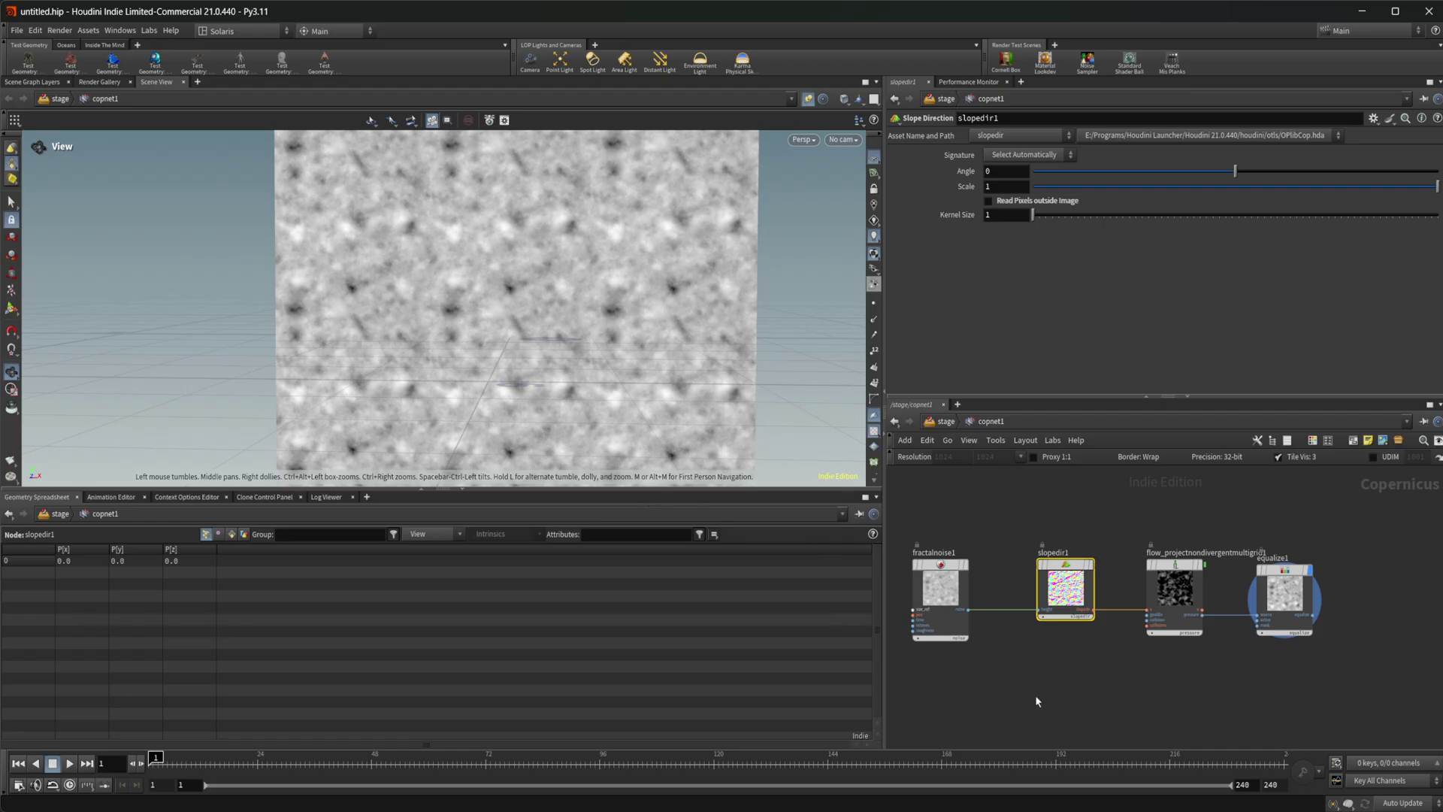
- Add a SOP Geometry node below the Fractal Noise node and enter its empty geometry network
{"action": "middle_click_drag", "start_coordinate": [971, 725], "coordinate": [1088, 677]}
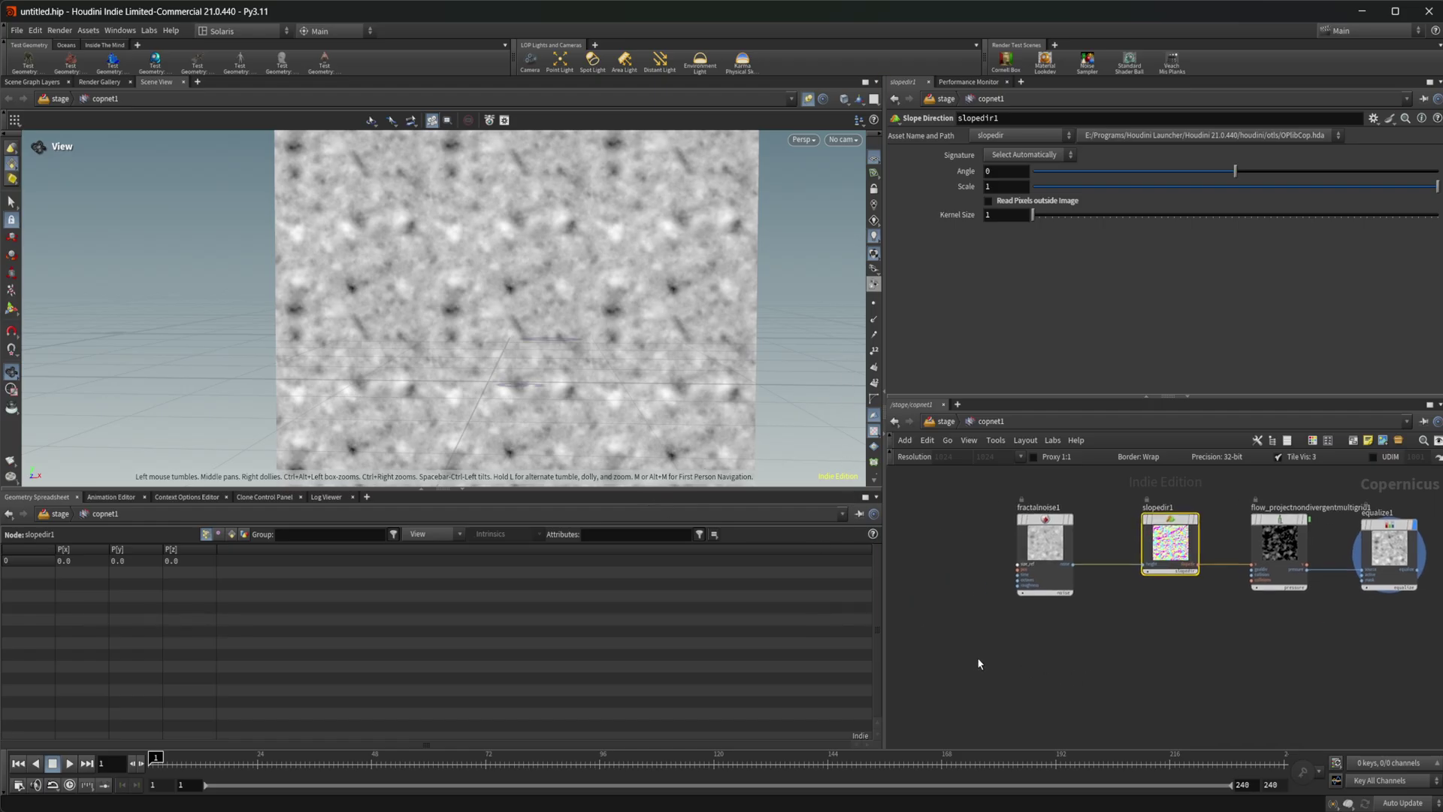
{"action": "scroll", "coordinate": [979, 664], "scroll_direction": "up", "scroll_amount": 2}
{"action": "key", "text": "Tab"}
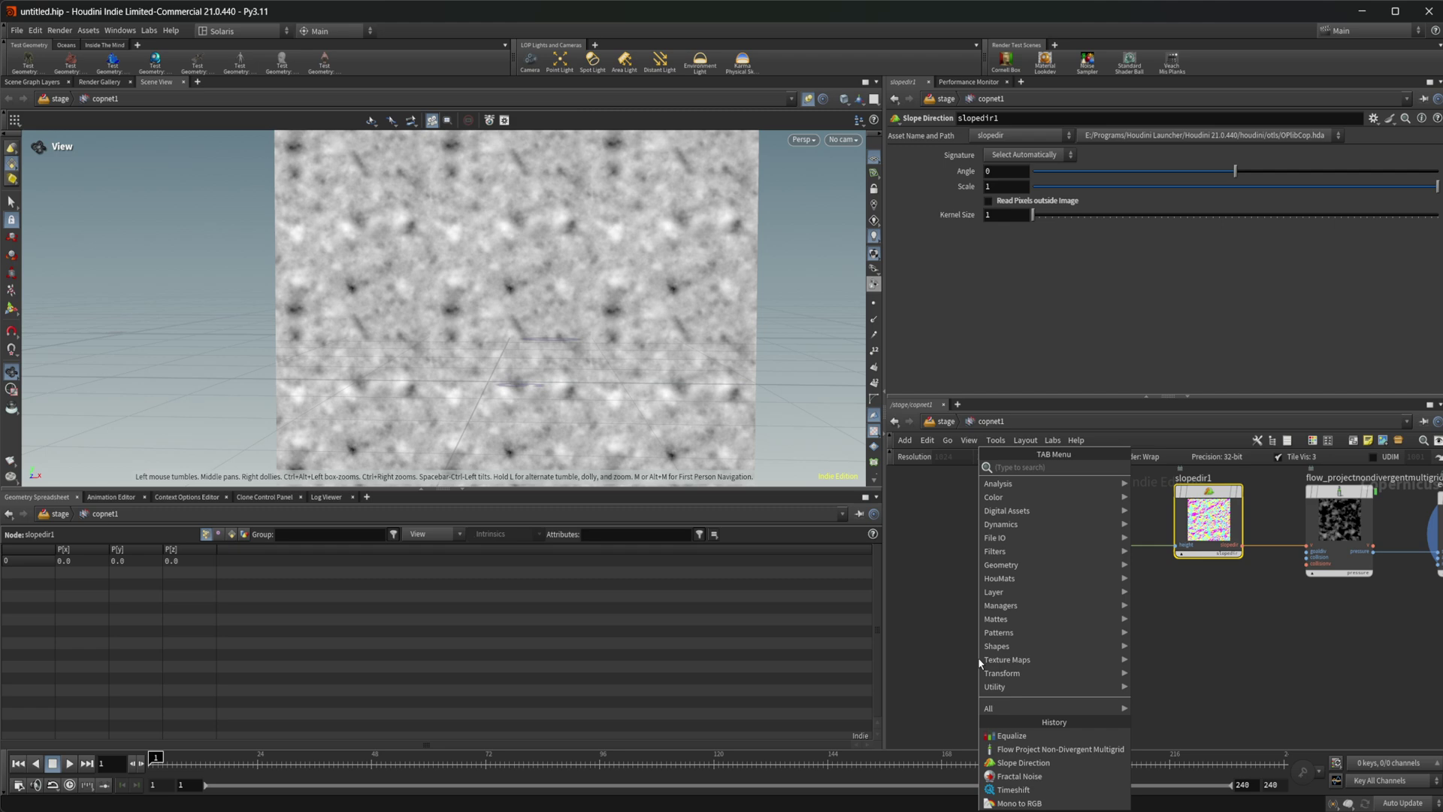
{"action": "type", "text": "sop"}
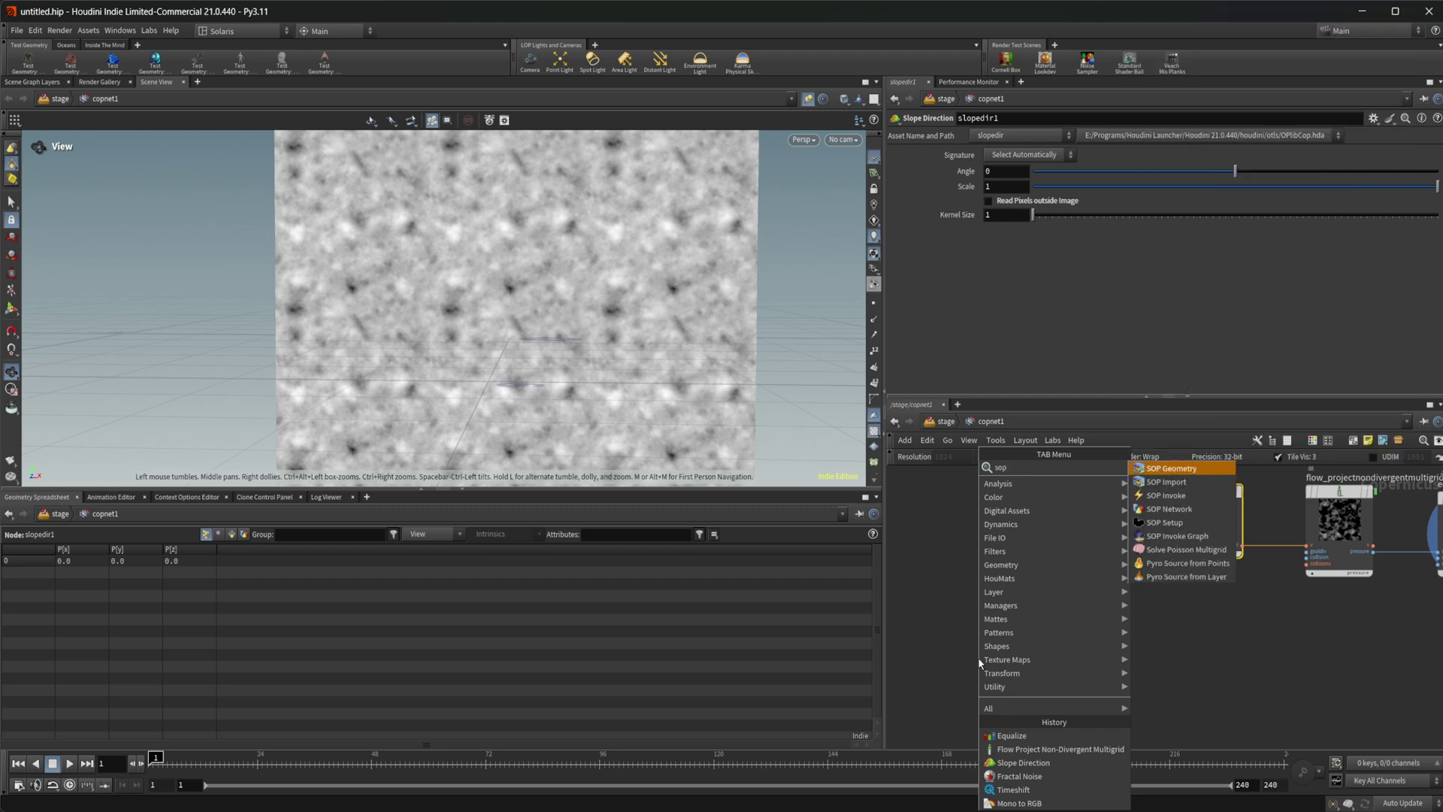
{"action": "key", "text": "Return"}
{"action": "left_click", "coordinate": [978, 659]}
{"action": "double_click", "coordinate": [977, 657]}
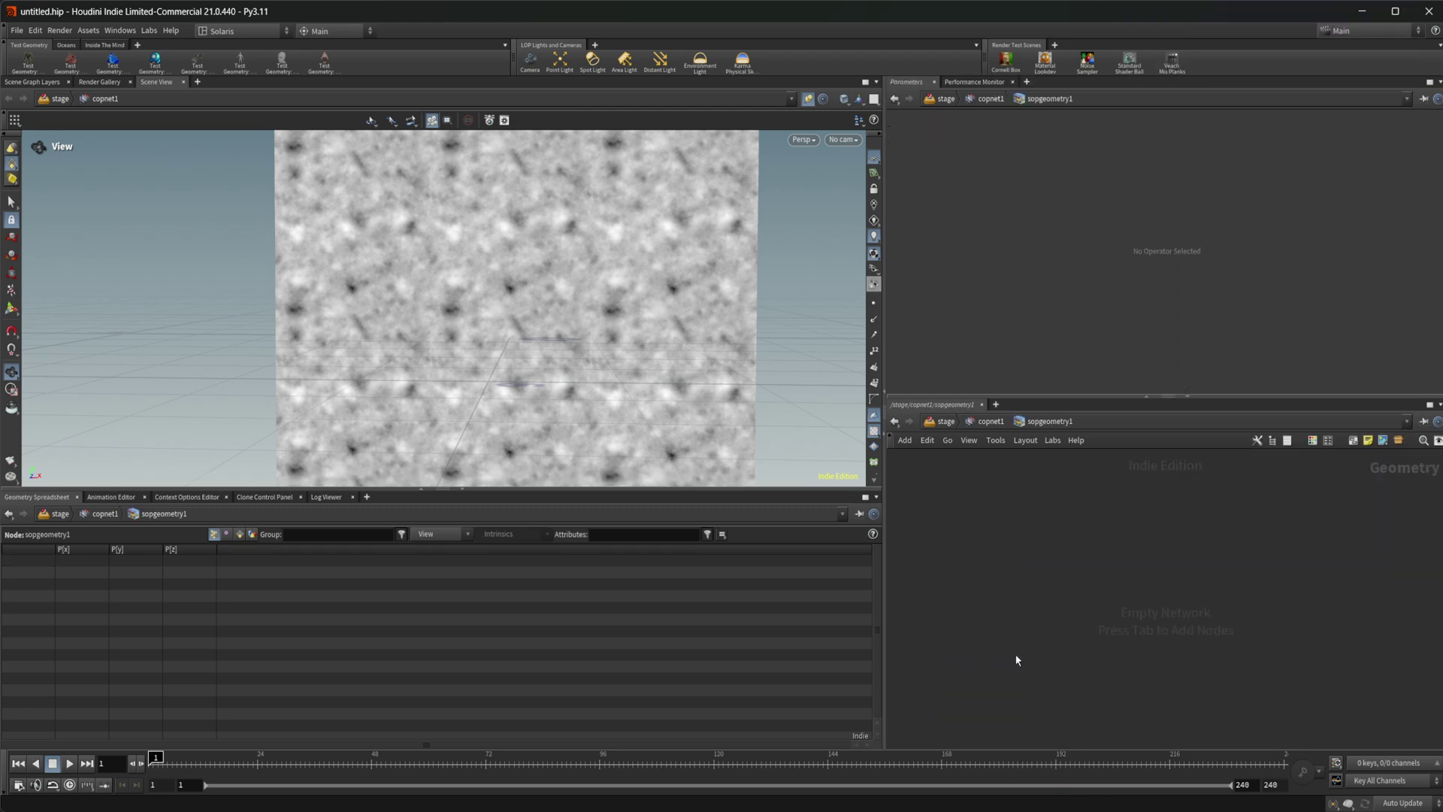
- Add a HeightField node inside the SOP geometry network
{"action": "key", "text": "Tab"}
{"action": "key", "text": "Escape"}
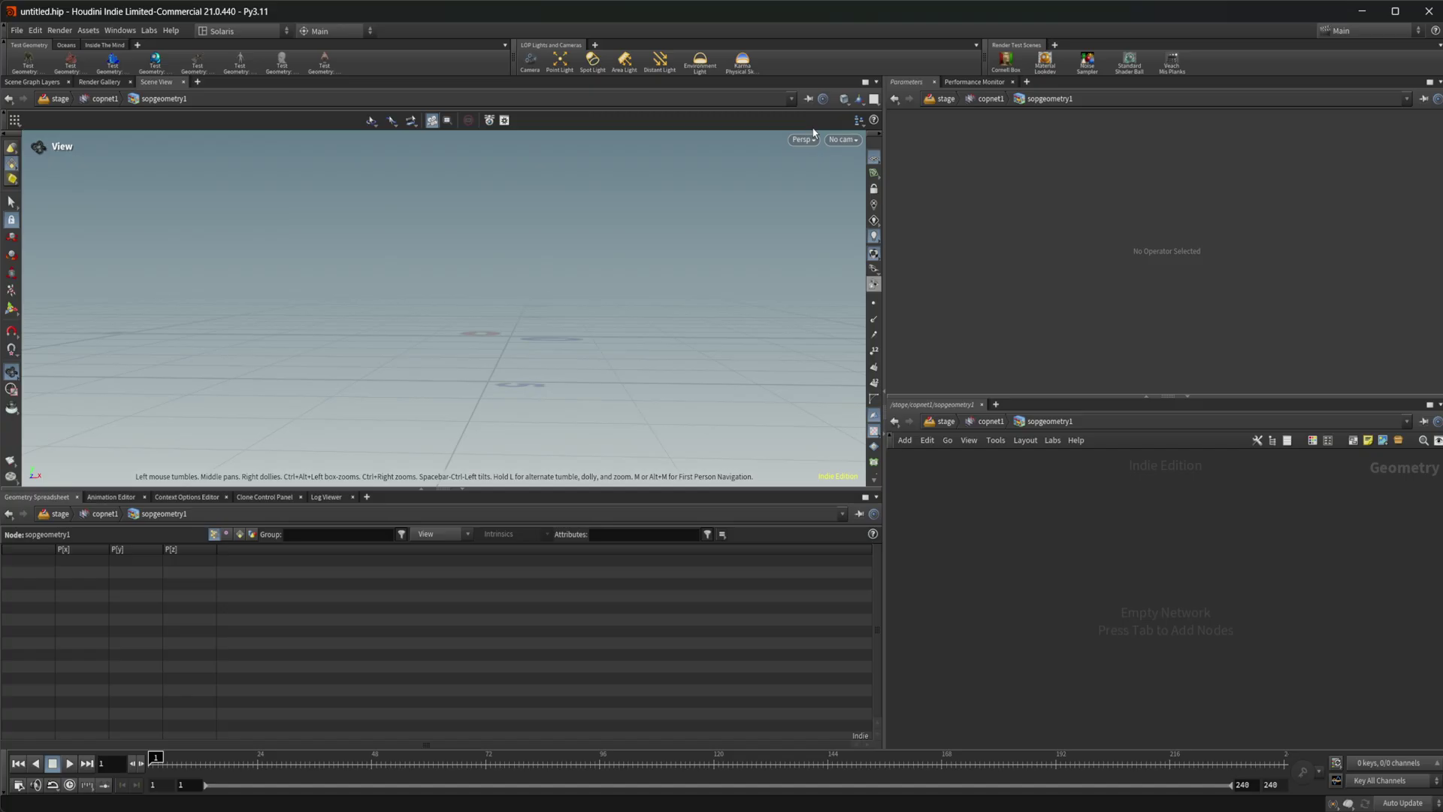
{"action": "key", "text": "Tab"}
{"action": "mouse_move", "coordinate": [1093, 598]}
{"action": "type", "text": "heigh"}
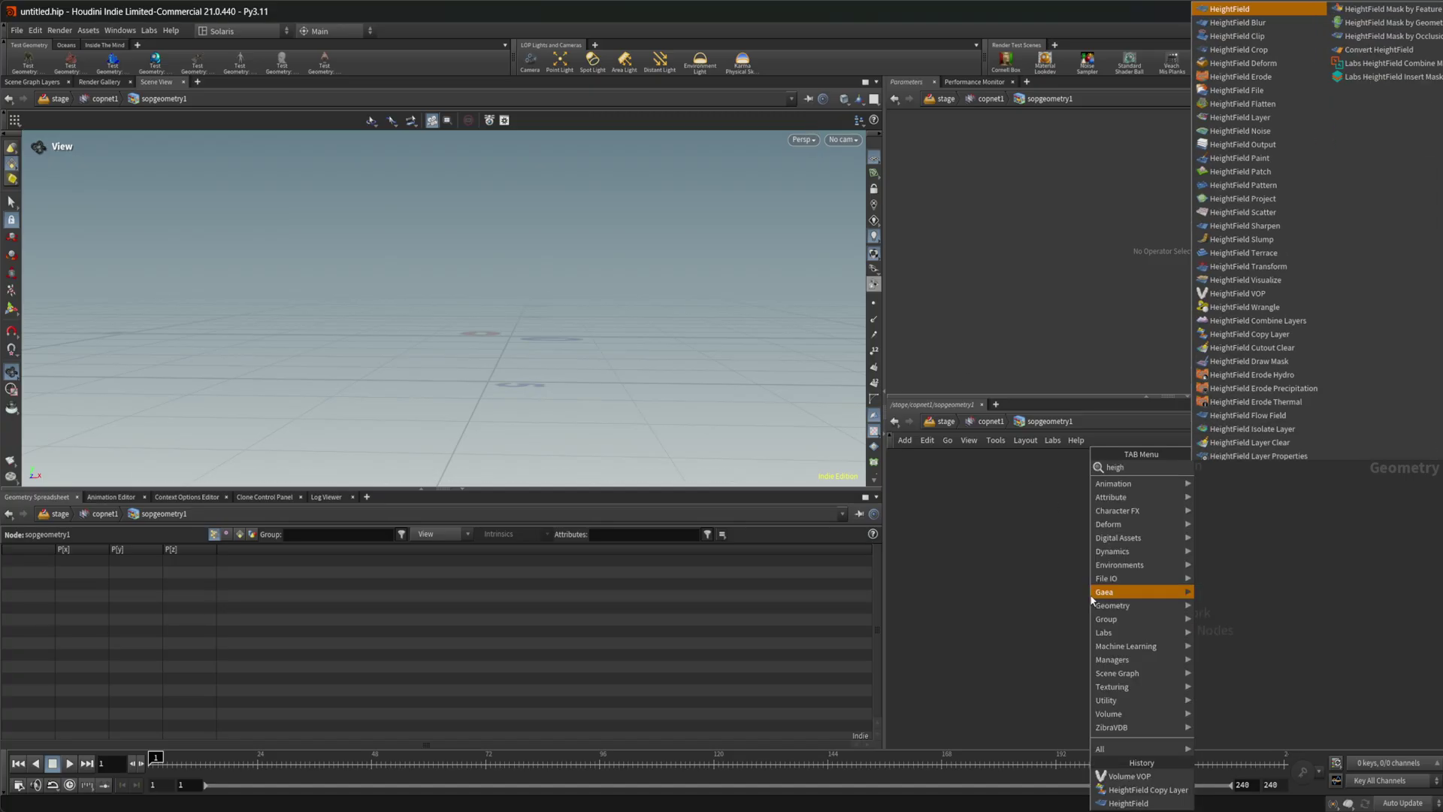
{"action": "key", "text": "Return"}
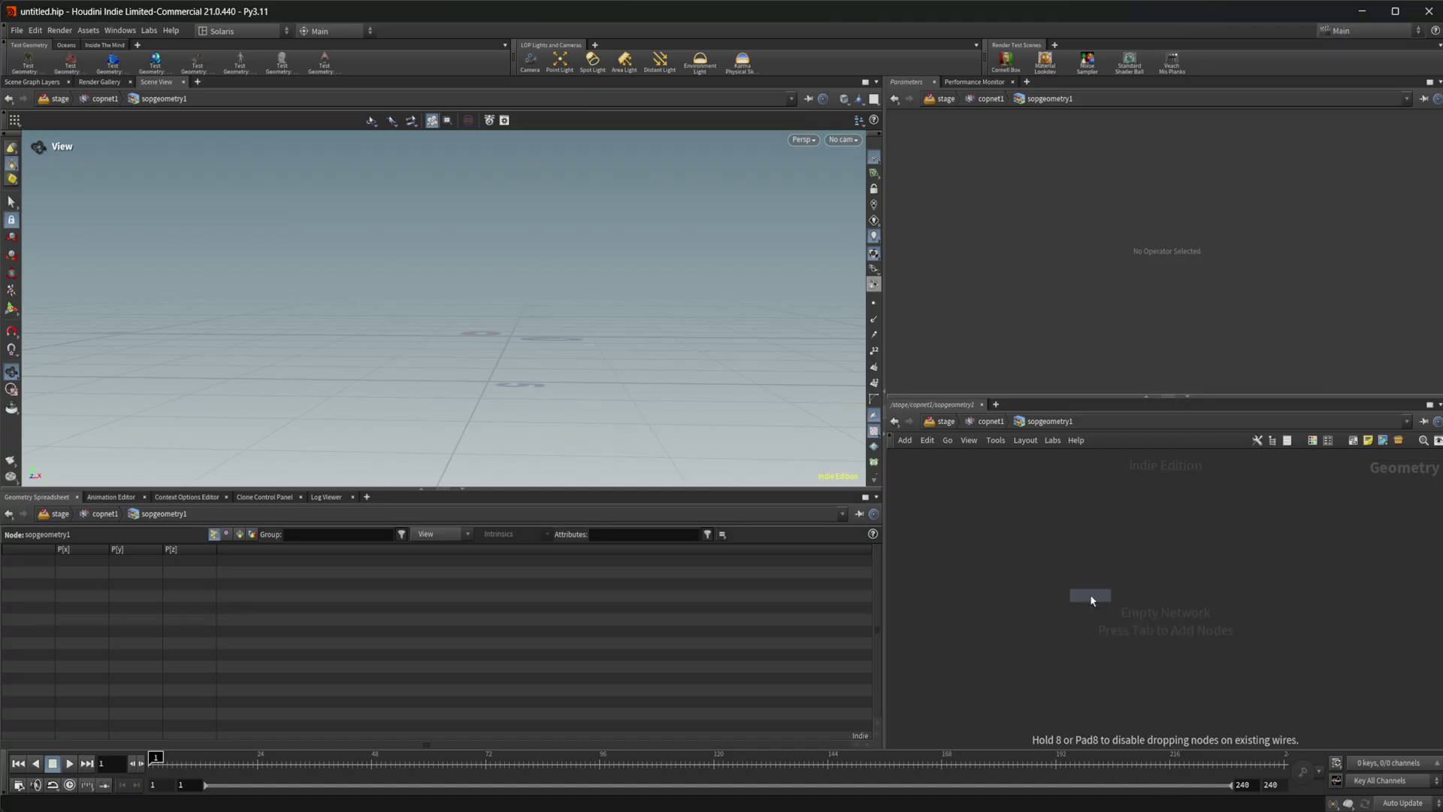
{"action": "left_click", "coordinate": [1091, 596]}
- Return to the Copernicus network and display the Fractal Noise and Equalize nodes in turn to compare their seams
{"action": "left_click", "coordinate": [989, 421]}
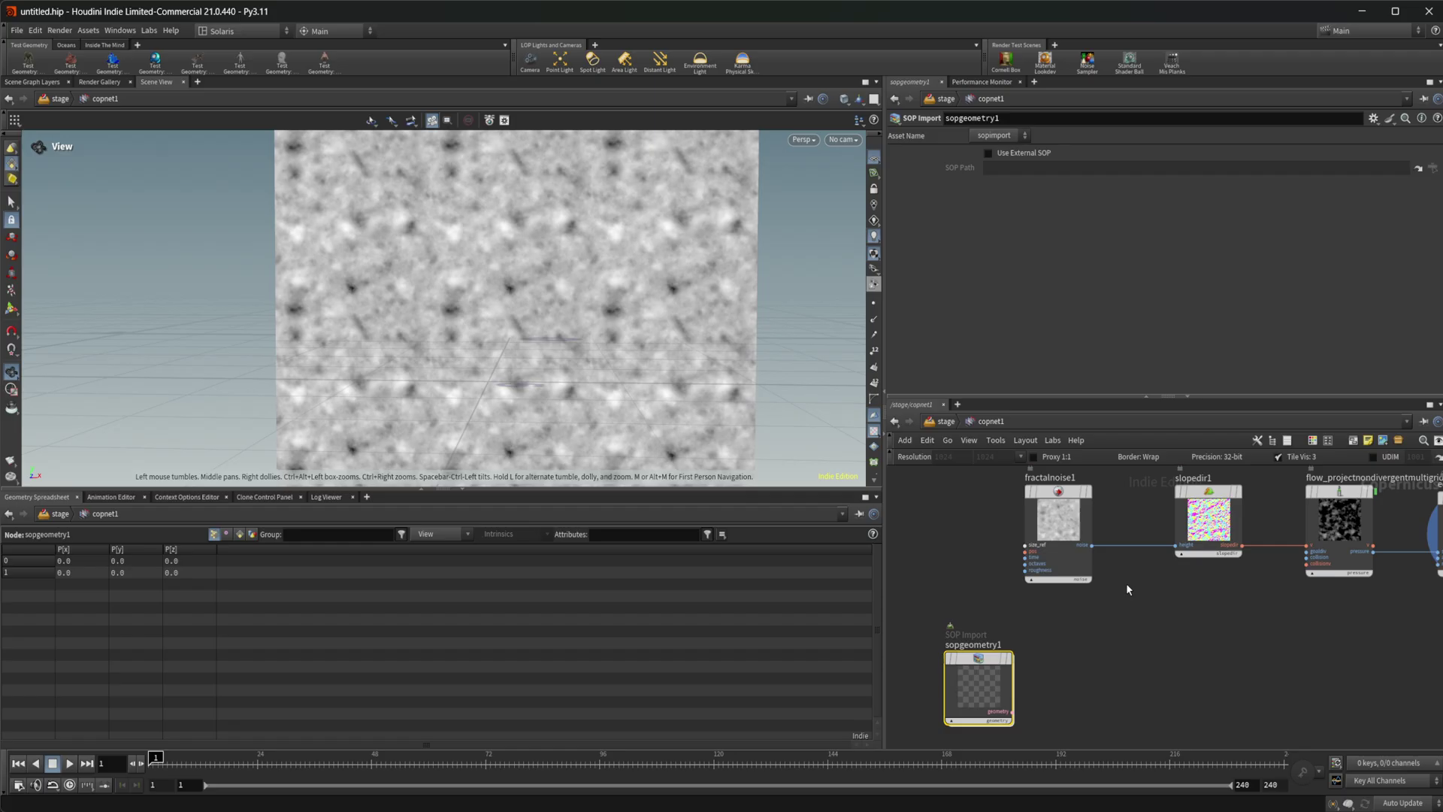
{"action": "middle_click_drag", "start_coordinate": [1128, 589], "coordinate": [1070, 637]}
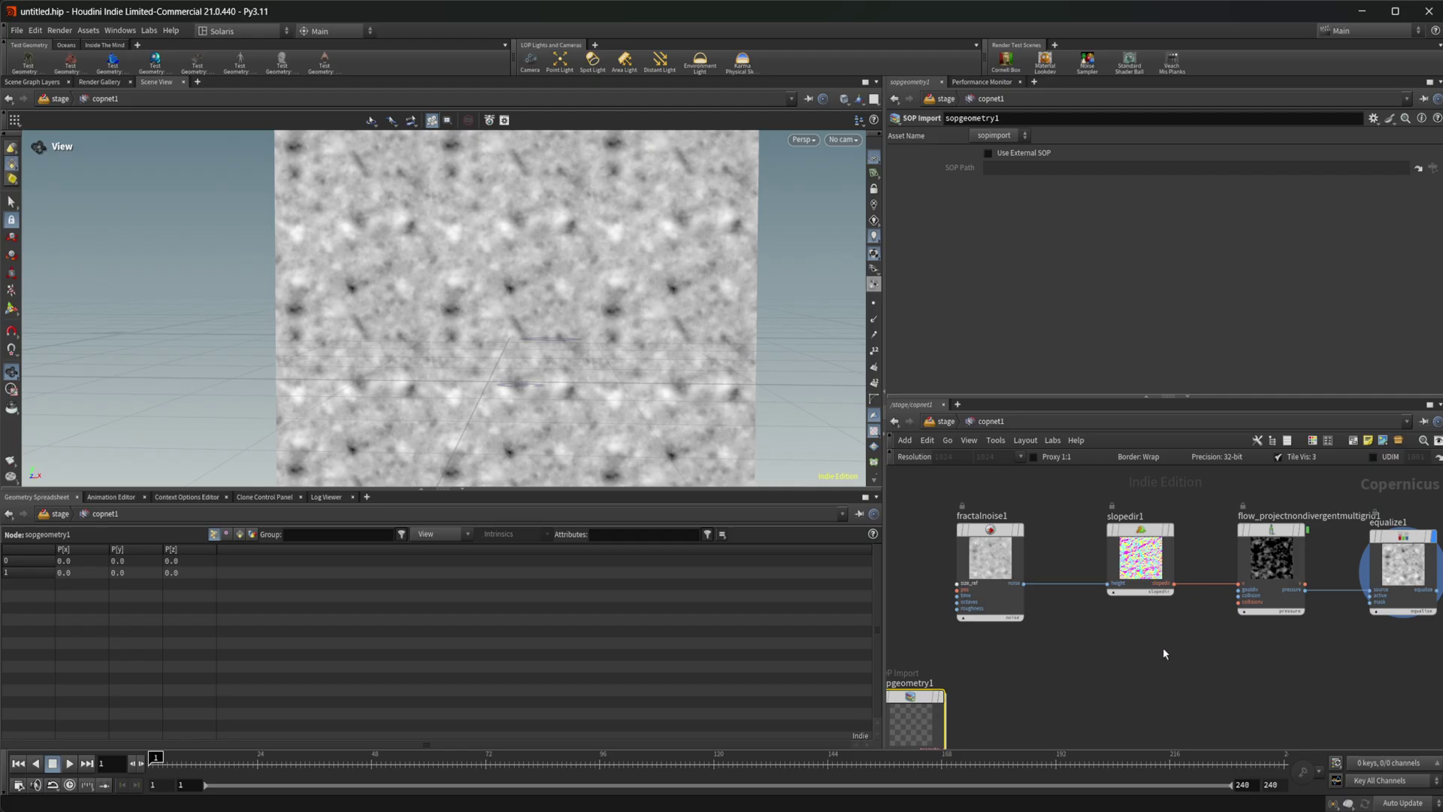
{"action": "left_click", "coordinate": [1011, 573]}
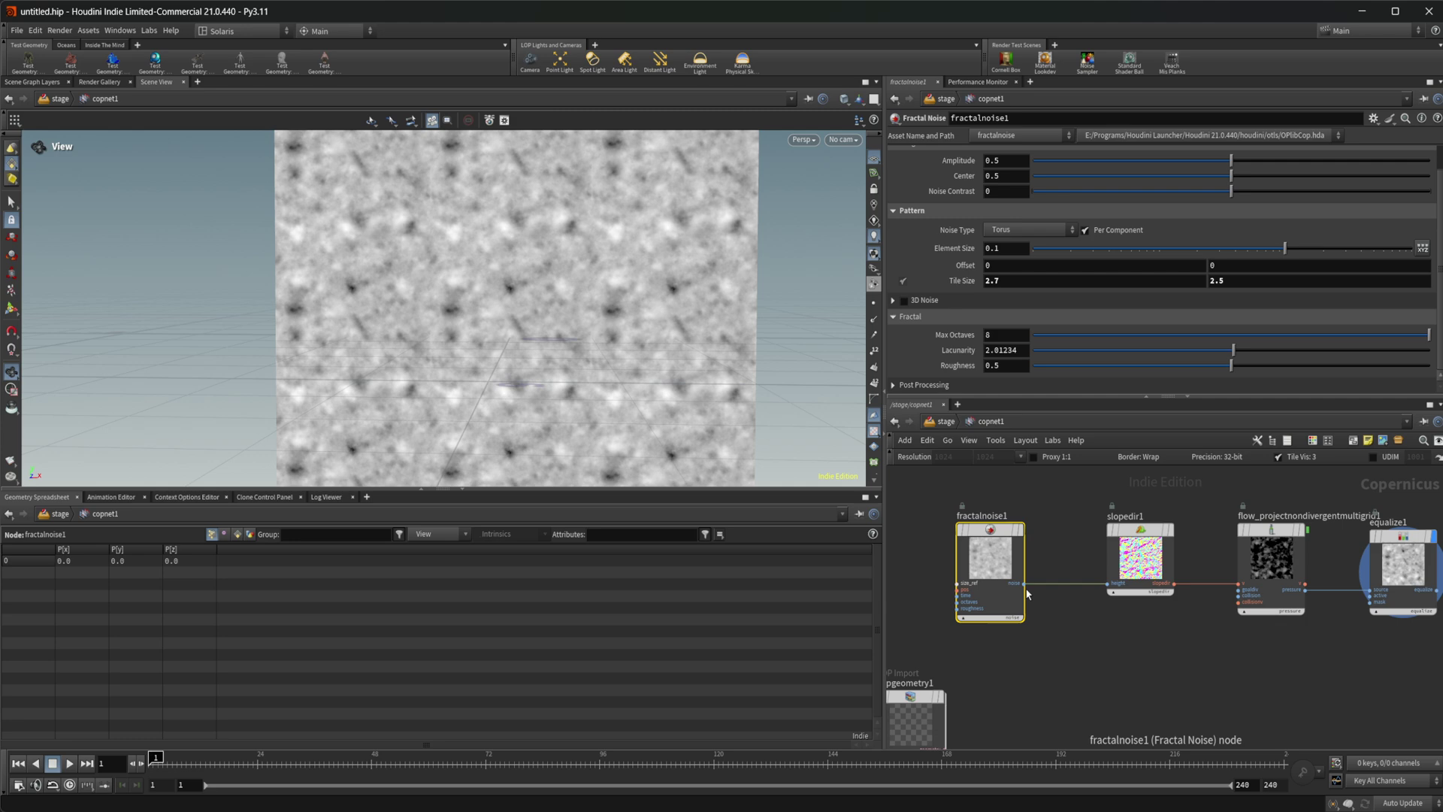
{"action": "left_click", "coordinate": [1019, 530]}
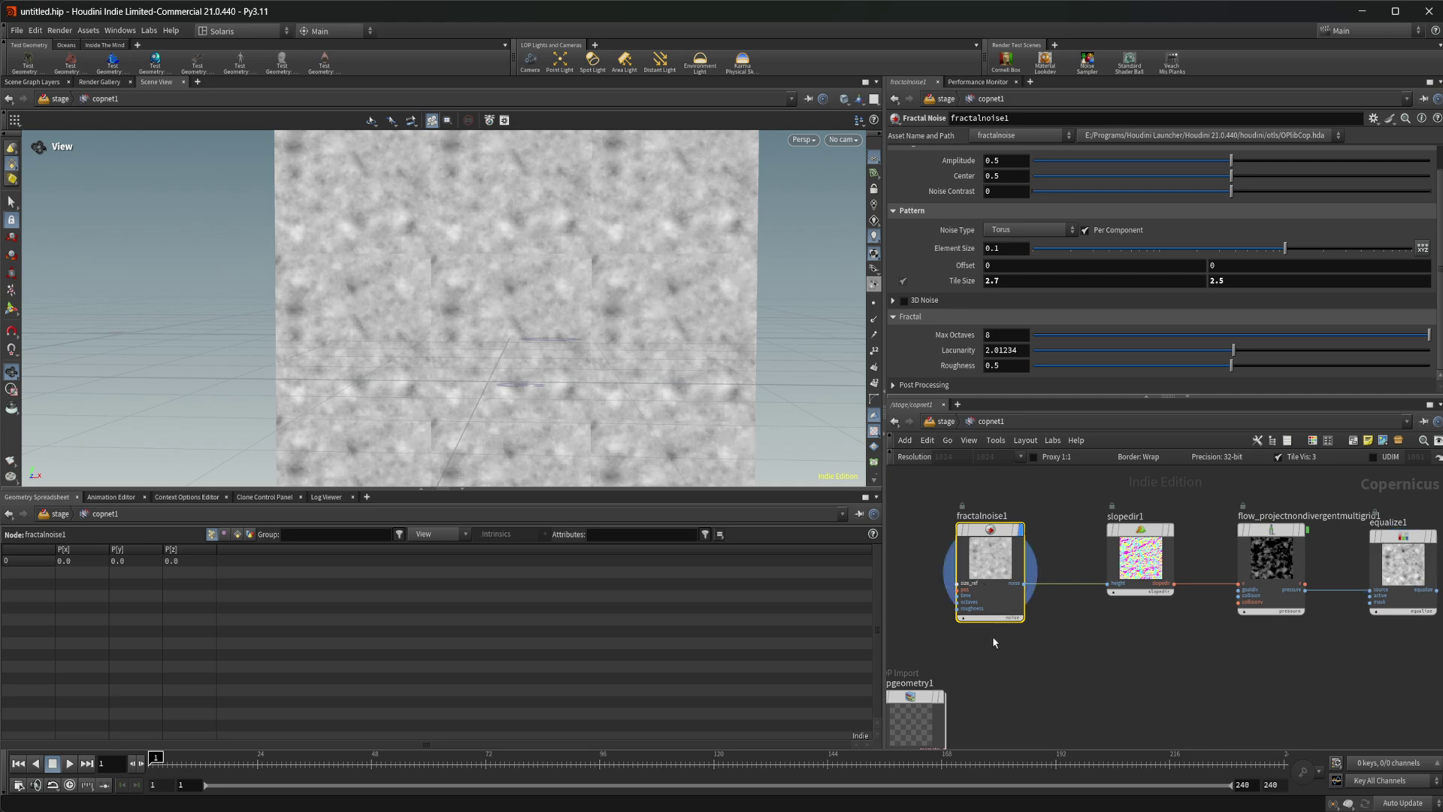
{"action": "middle_click_drag", "start_coordinate": [1153, 659], "coordinate": [1129, 656]}
{"action": "left_click", "coordinate": [1380, 572]}
{"action": "key", "text": "r"}
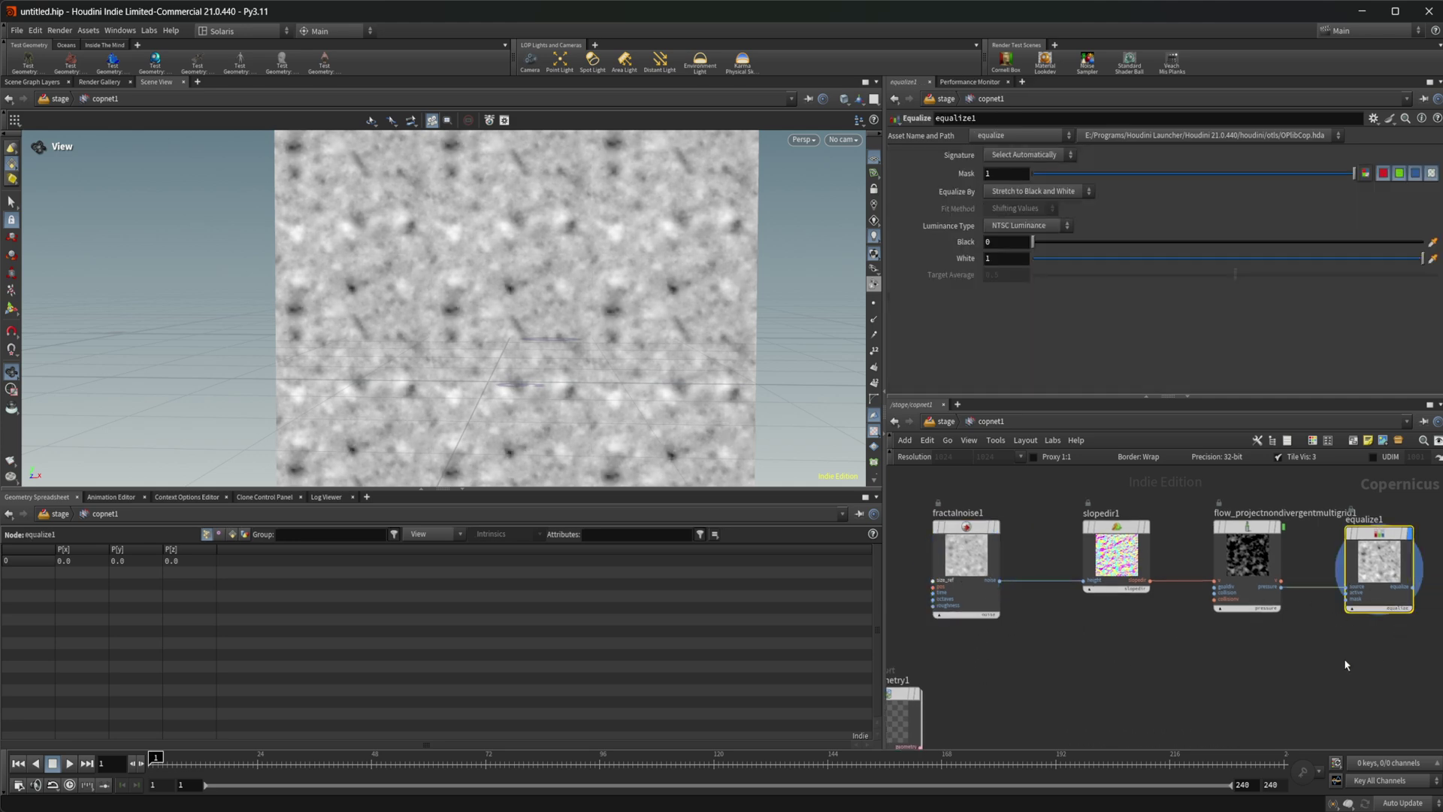
- Re-enter the SOP geometry network and set the heightfield's Orientation to XY and its Size to 2 by 2
{"action": "middle_click_drag", "start_coordinate": [1038, 644], "coordinate": [1107, 619]}
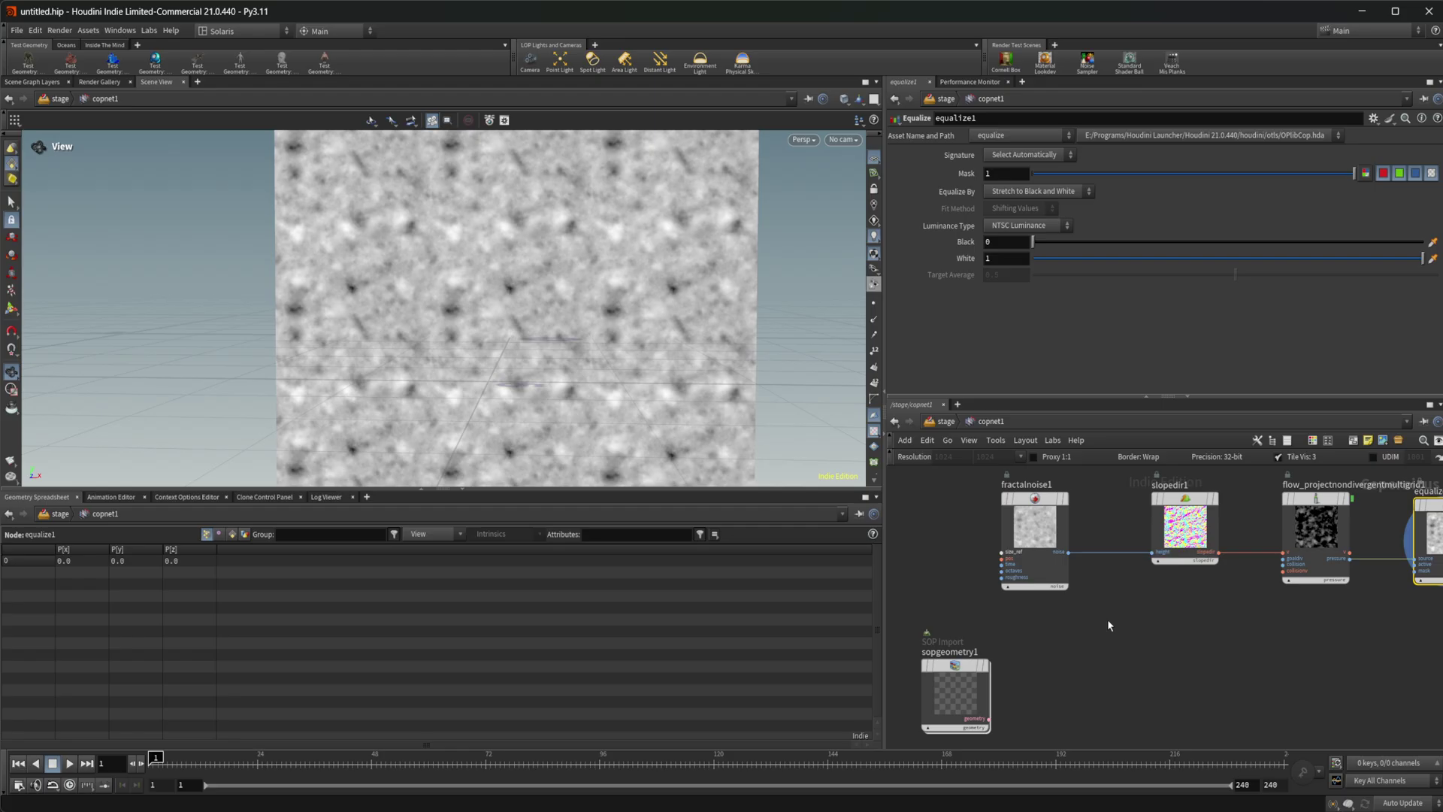
{"action": "left_click", "coordinate": [975, 683]}
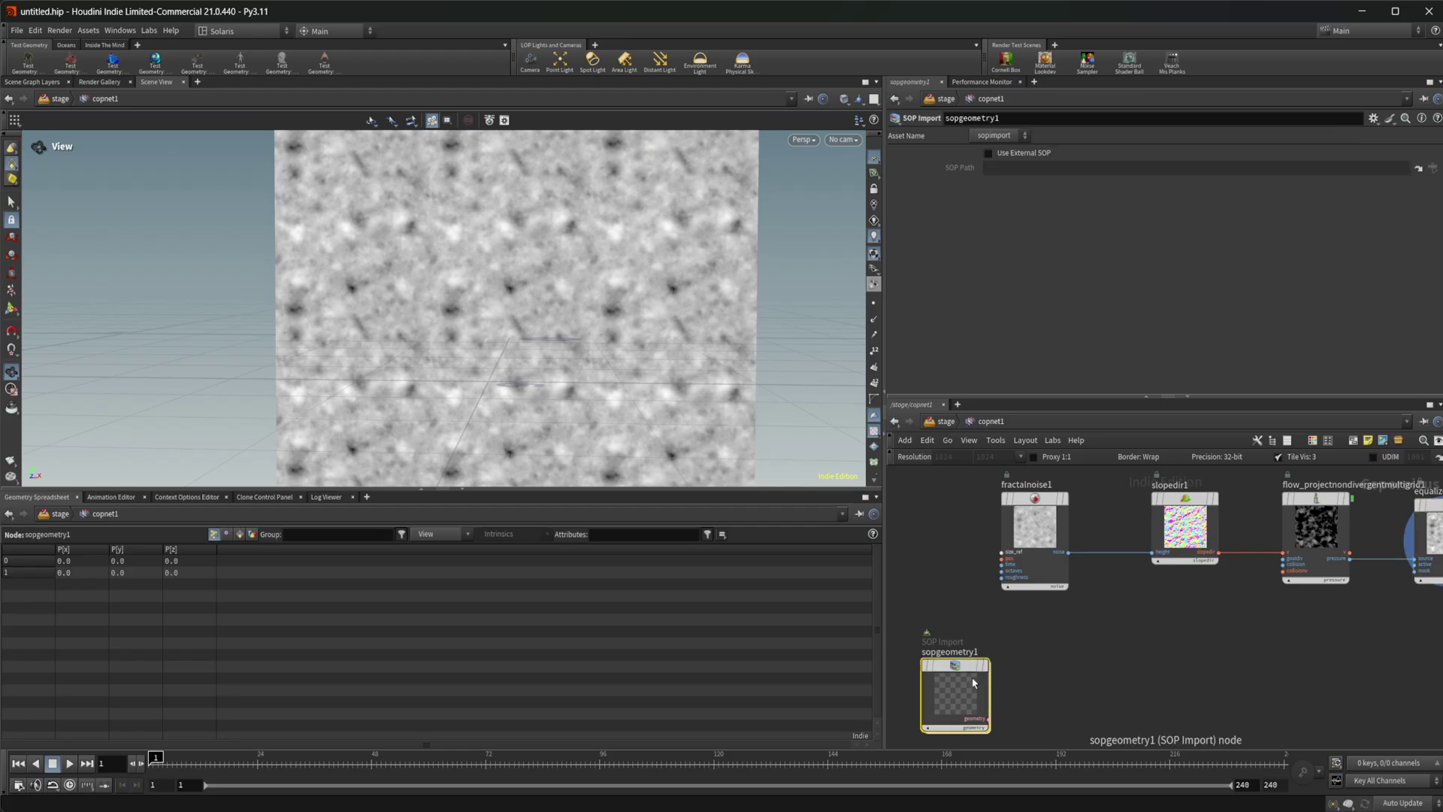
{"action": "double_click", "coordinate": [974, 682]}
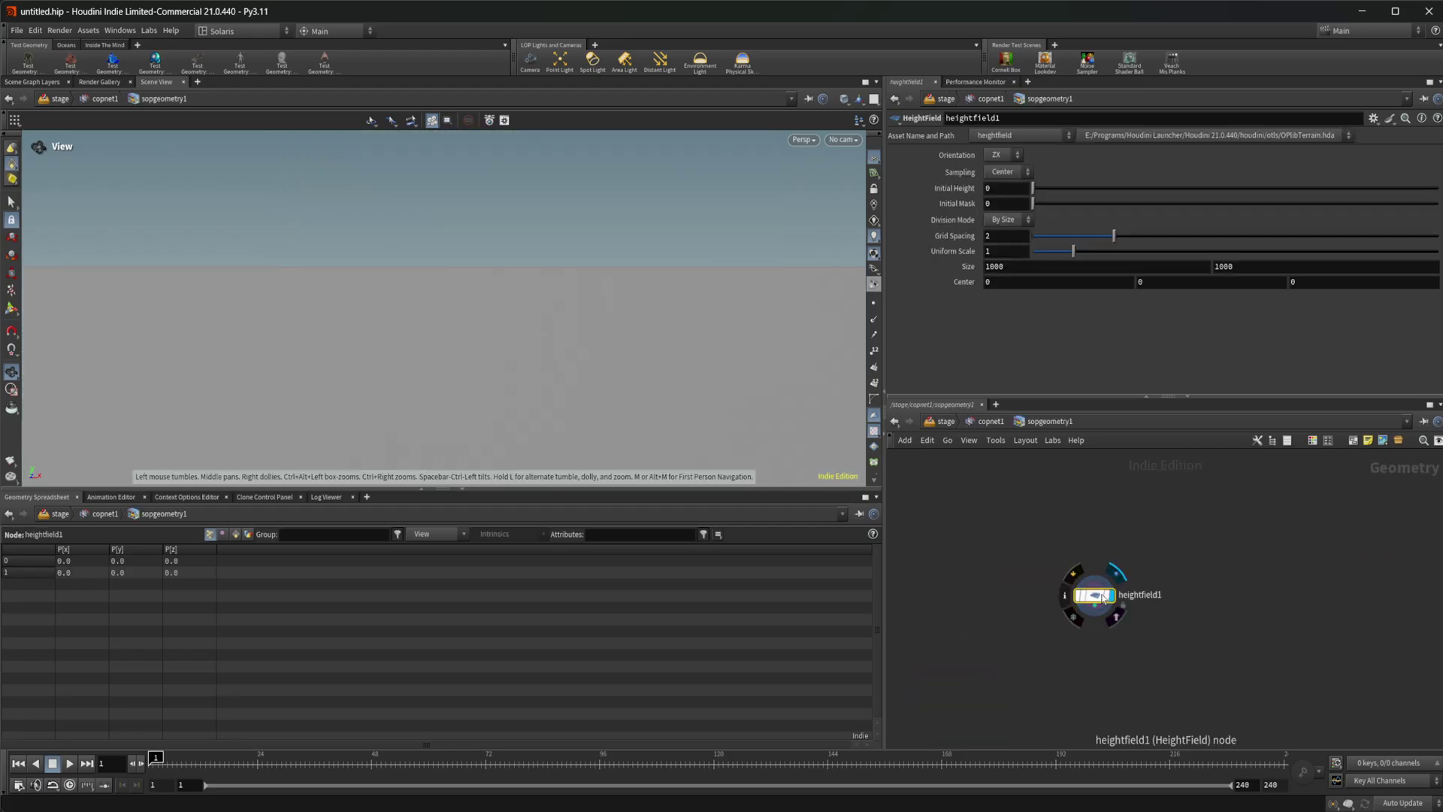
{"action": "left_click", "coordinate": [1011, 156]}
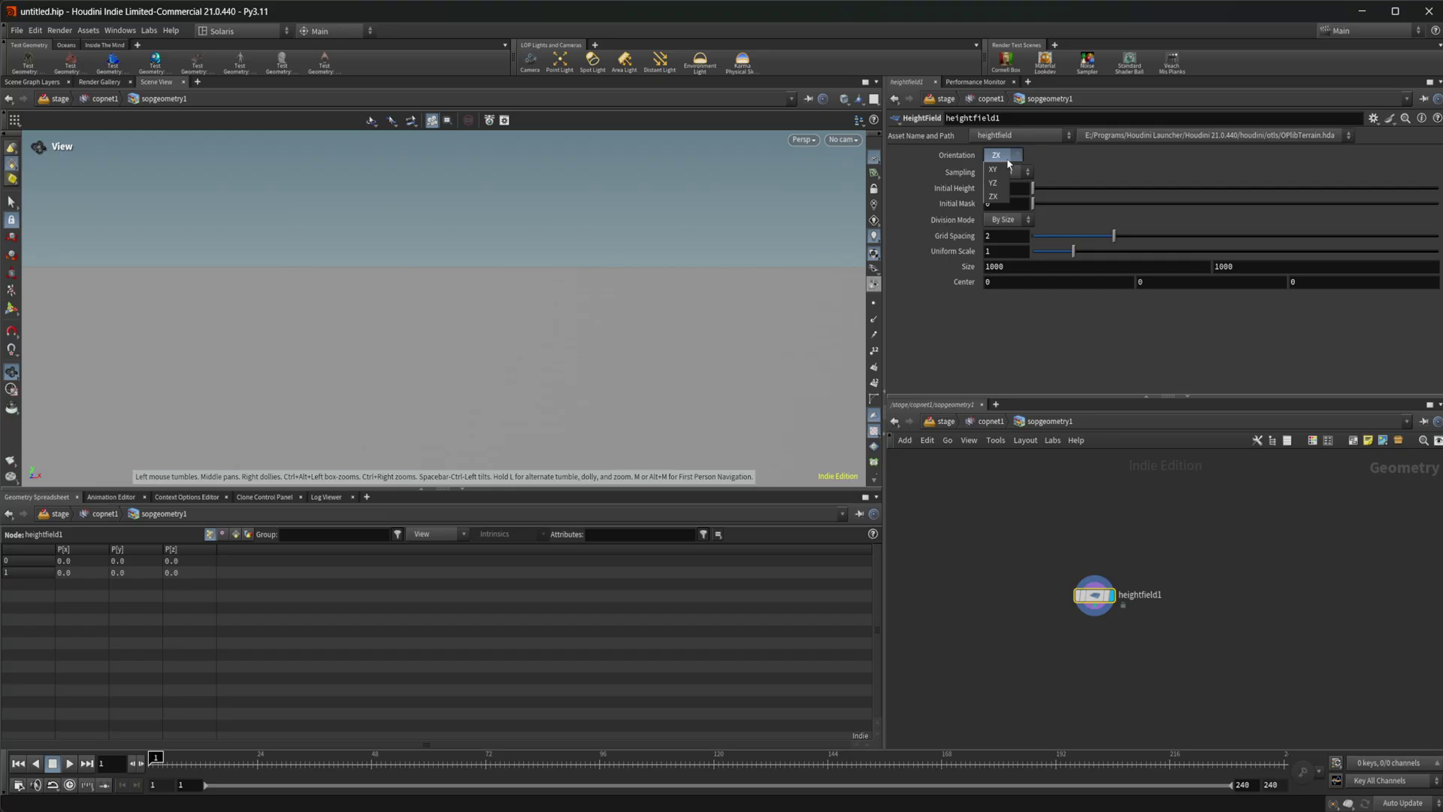
{"action": "left_click", "coordinate": [994, 169]}
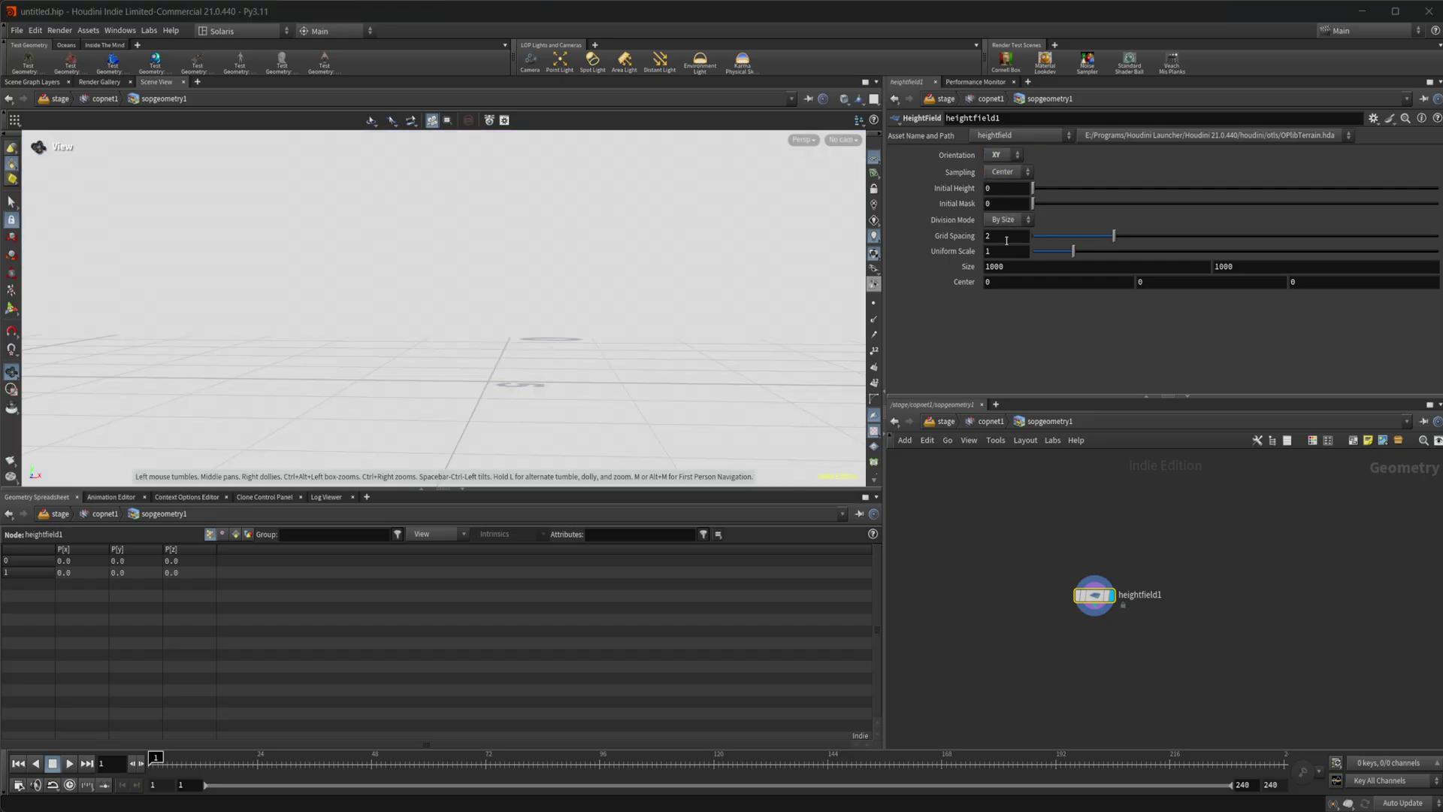
{"action": "double_click", "coordinate": [1011, 268]}
{"action": "type", "text": "2"}
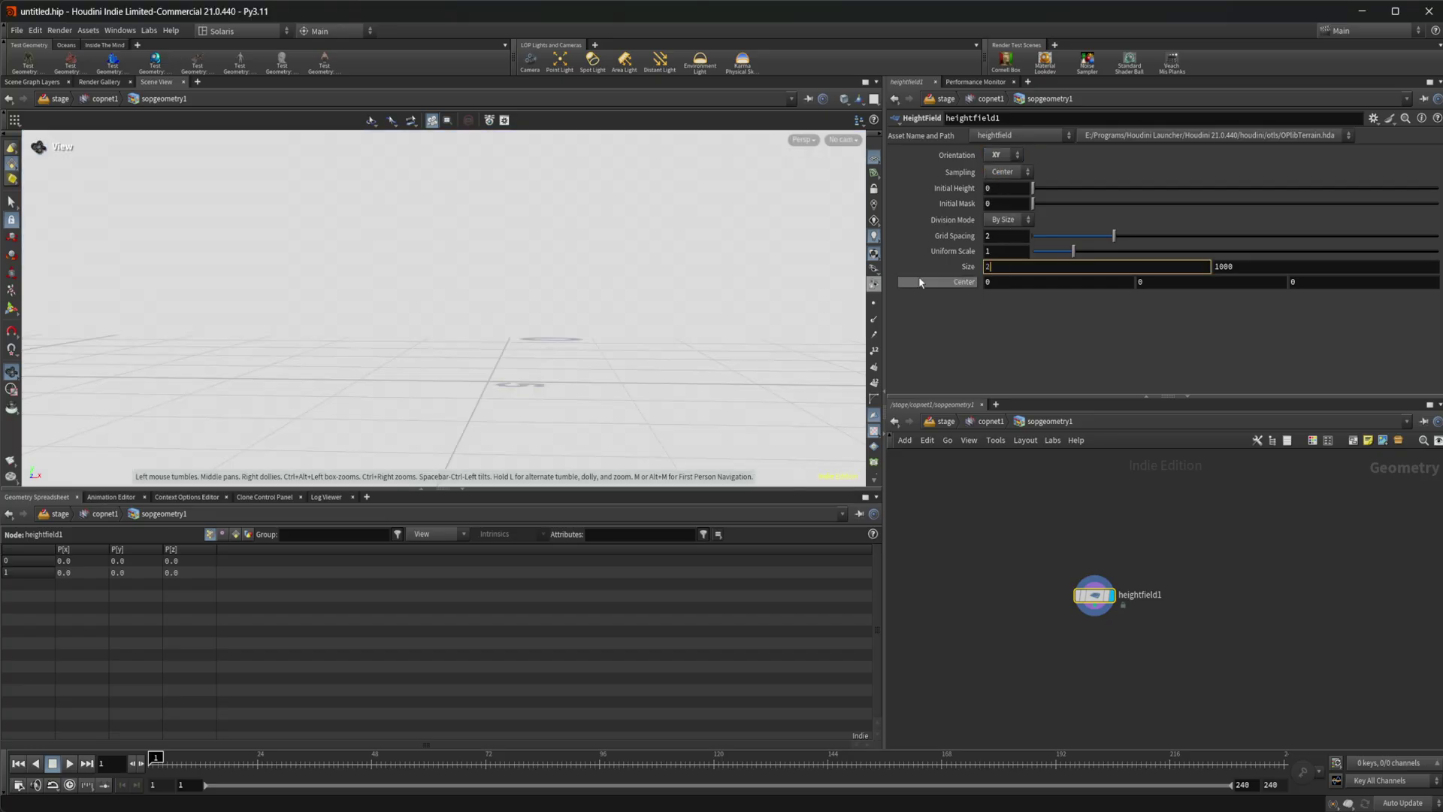
{"action": "key", "text": "Return"}
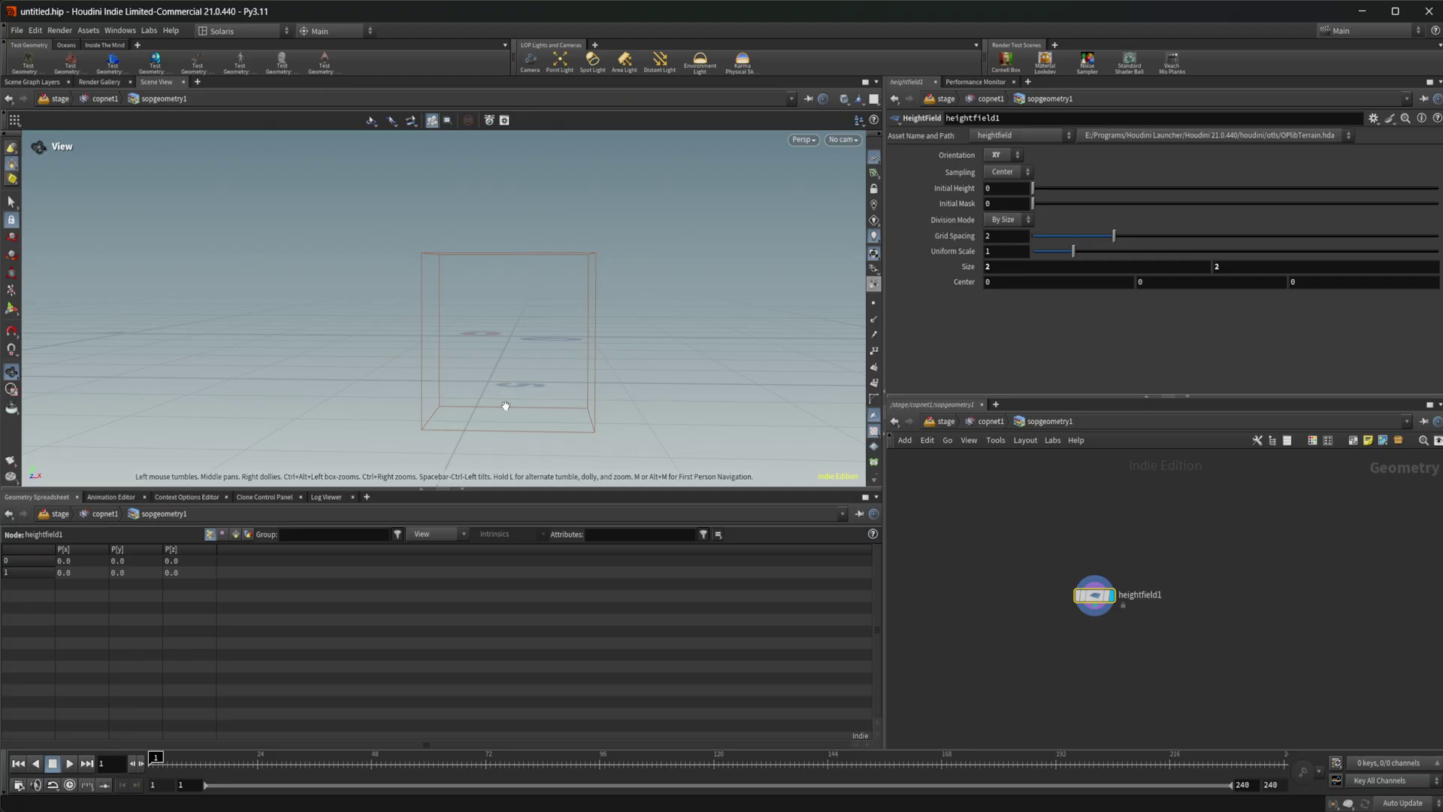
- Switch the heightfield's Division Mode to By Axis and set Grid Samples to 1024
{"action": "scroll", "coordinate": [544, 375], "scroll_direction": "up", "scroll_amount": 2}
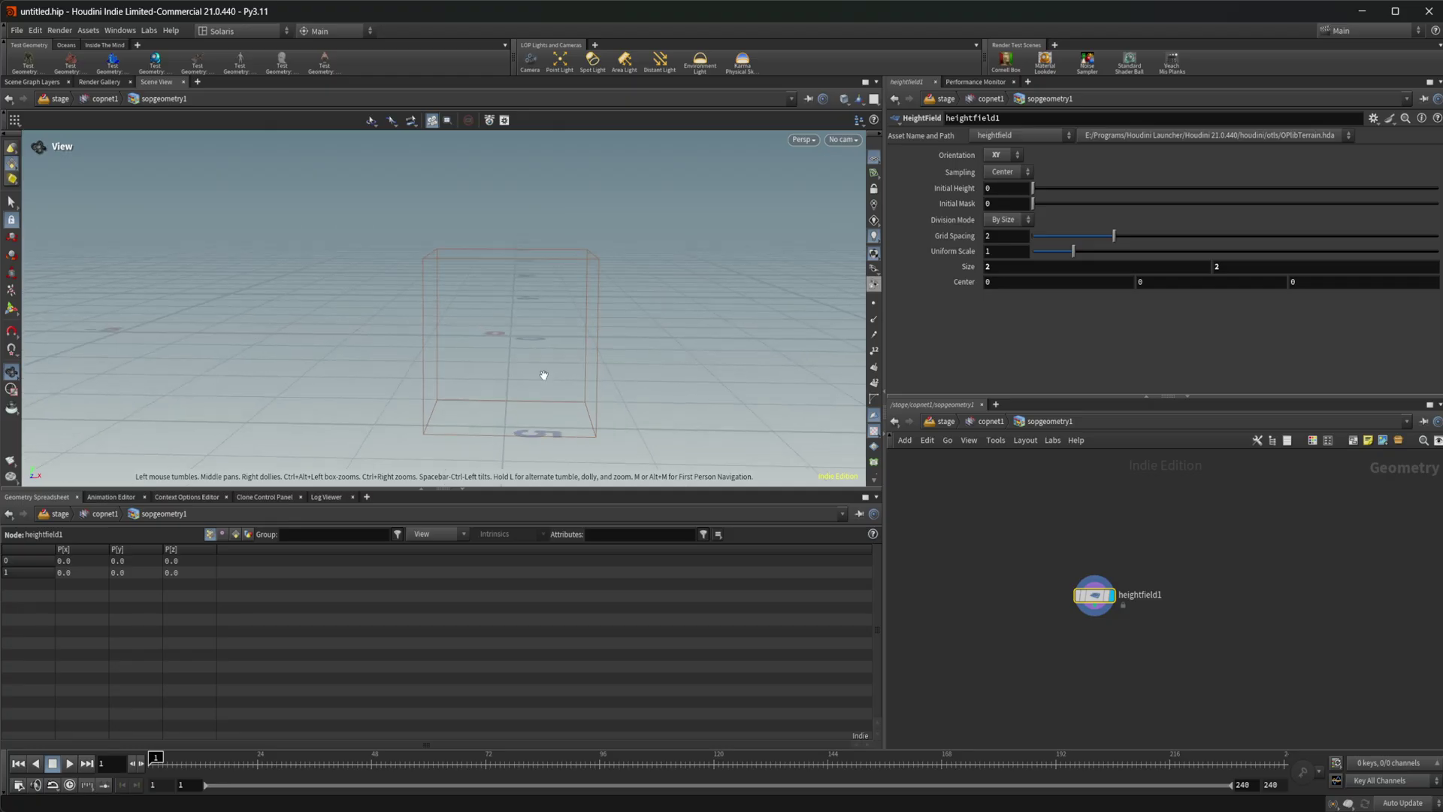
{"action": "left_click_drag", "start_coordinate": [544, 376], "coordinate": [589, 269]}
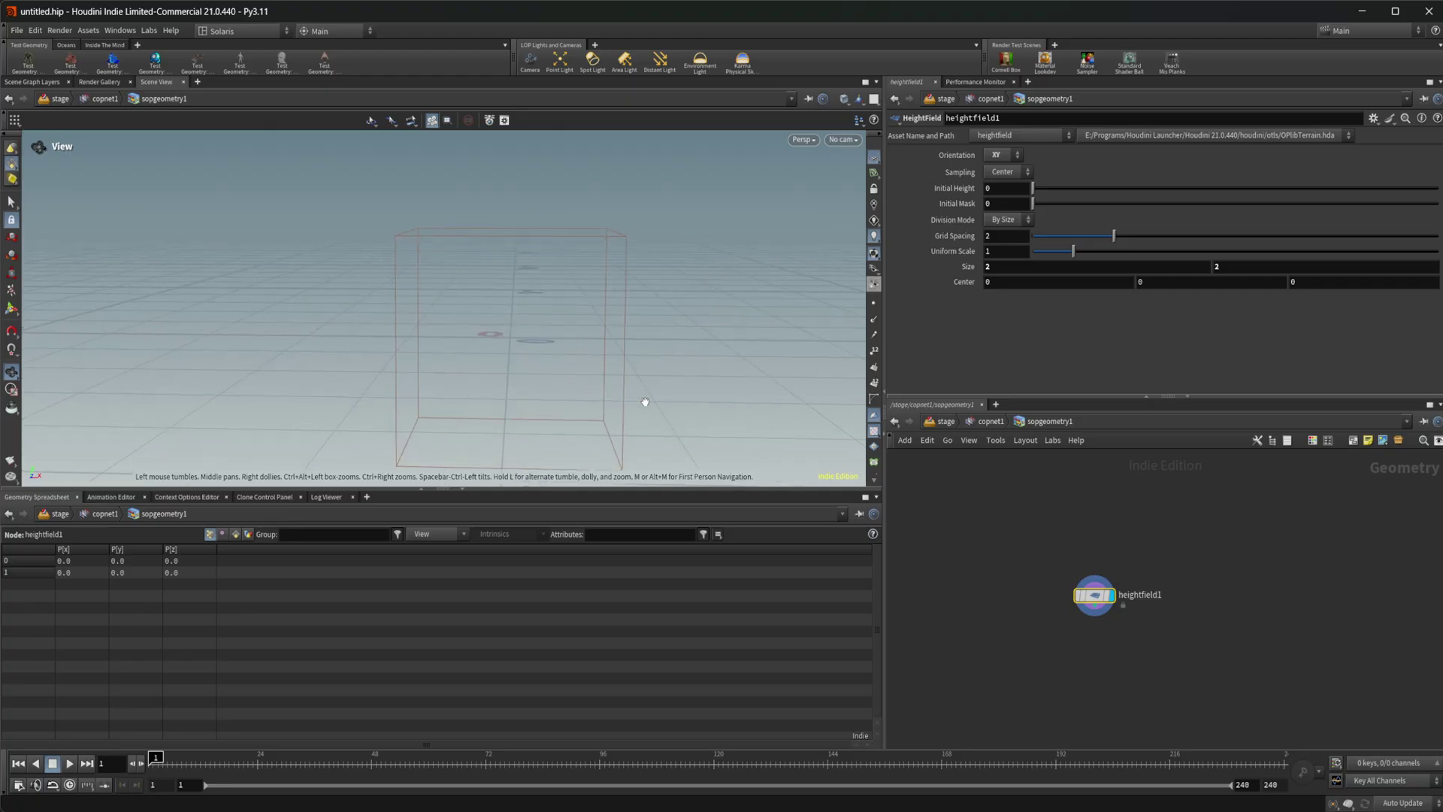
{"action": "left_click", "coordinate": [996, 221]}
{"action": "left_click", "coordinate": [1003, 235]}
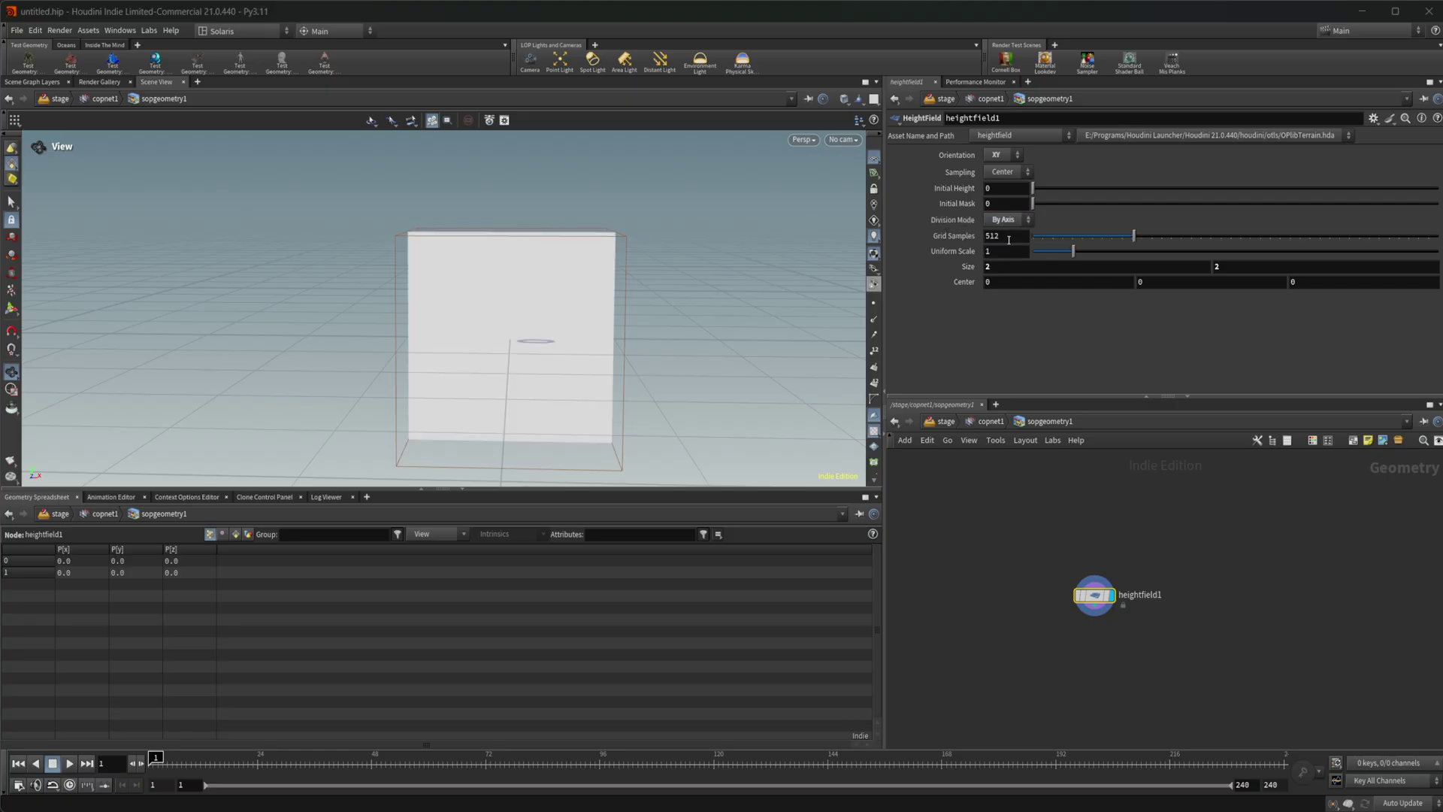
{"action": "double_click", "coordinate": [1008, 239]}
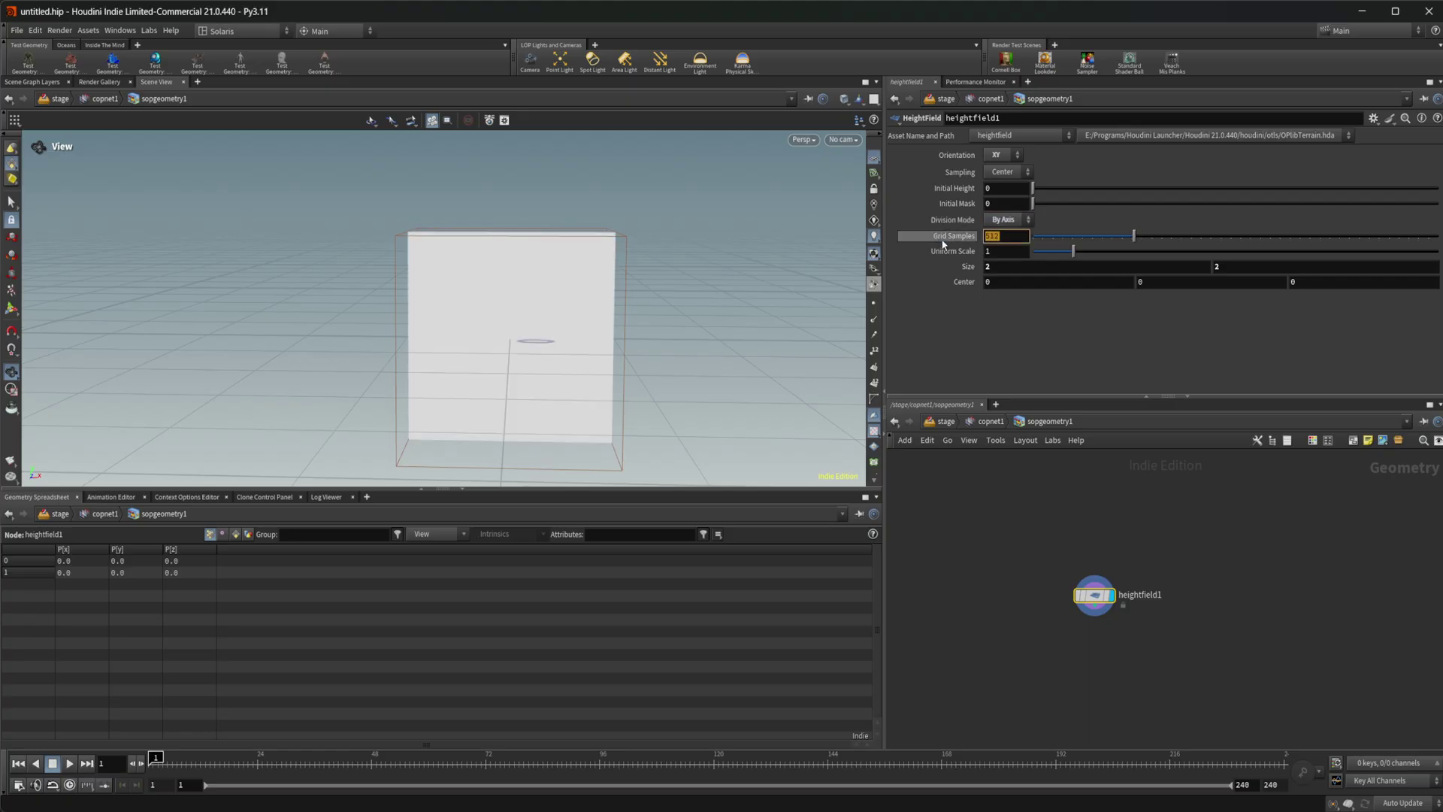
{"action": "type", "text": "1024"}
{"action": "key", "text": "Return"}
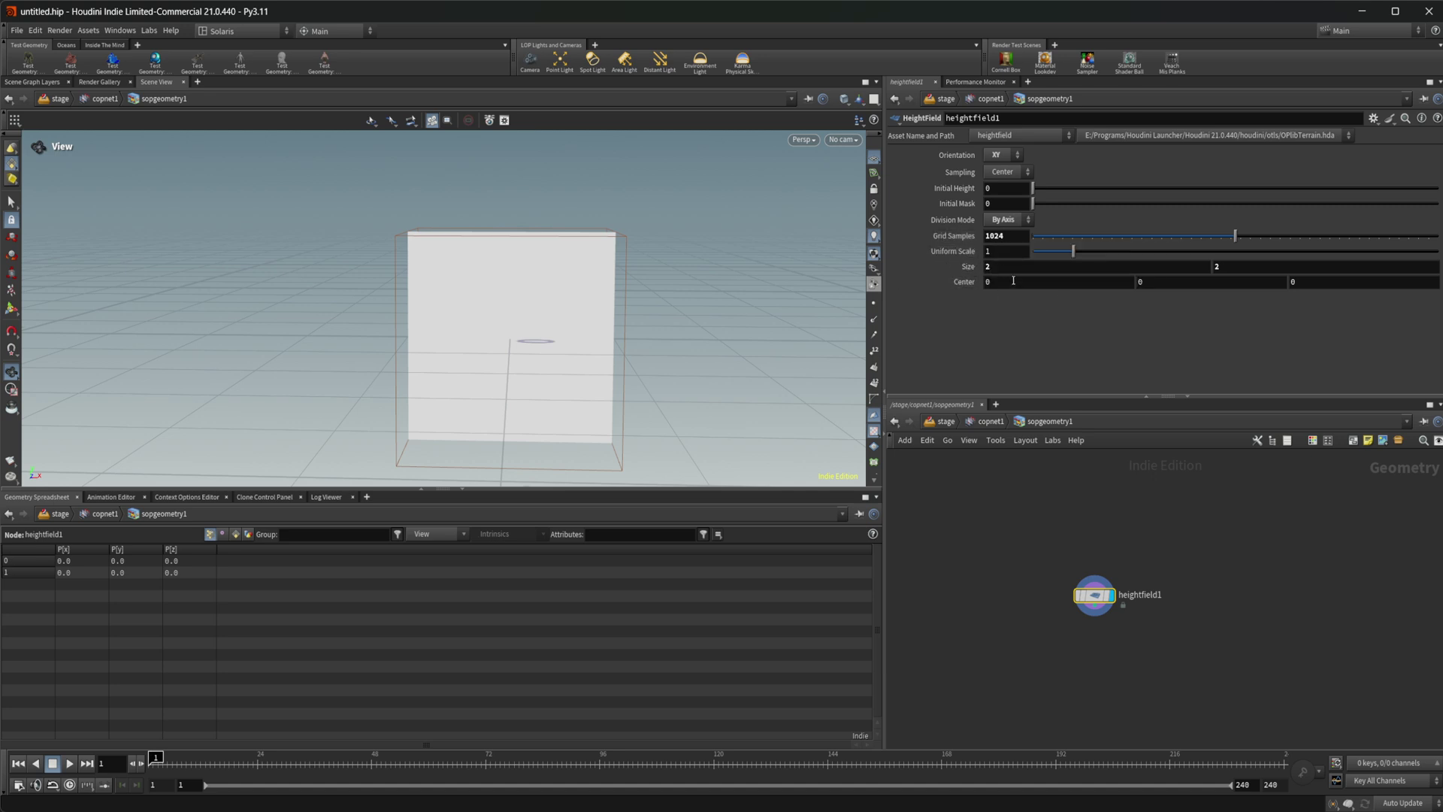
- Add a HeightField Copy Layer node connected below the heightfield
{"action": "scroll", "coordinate": [1077, 638], "scroll_direction": "up", "scroll_amount": 3}
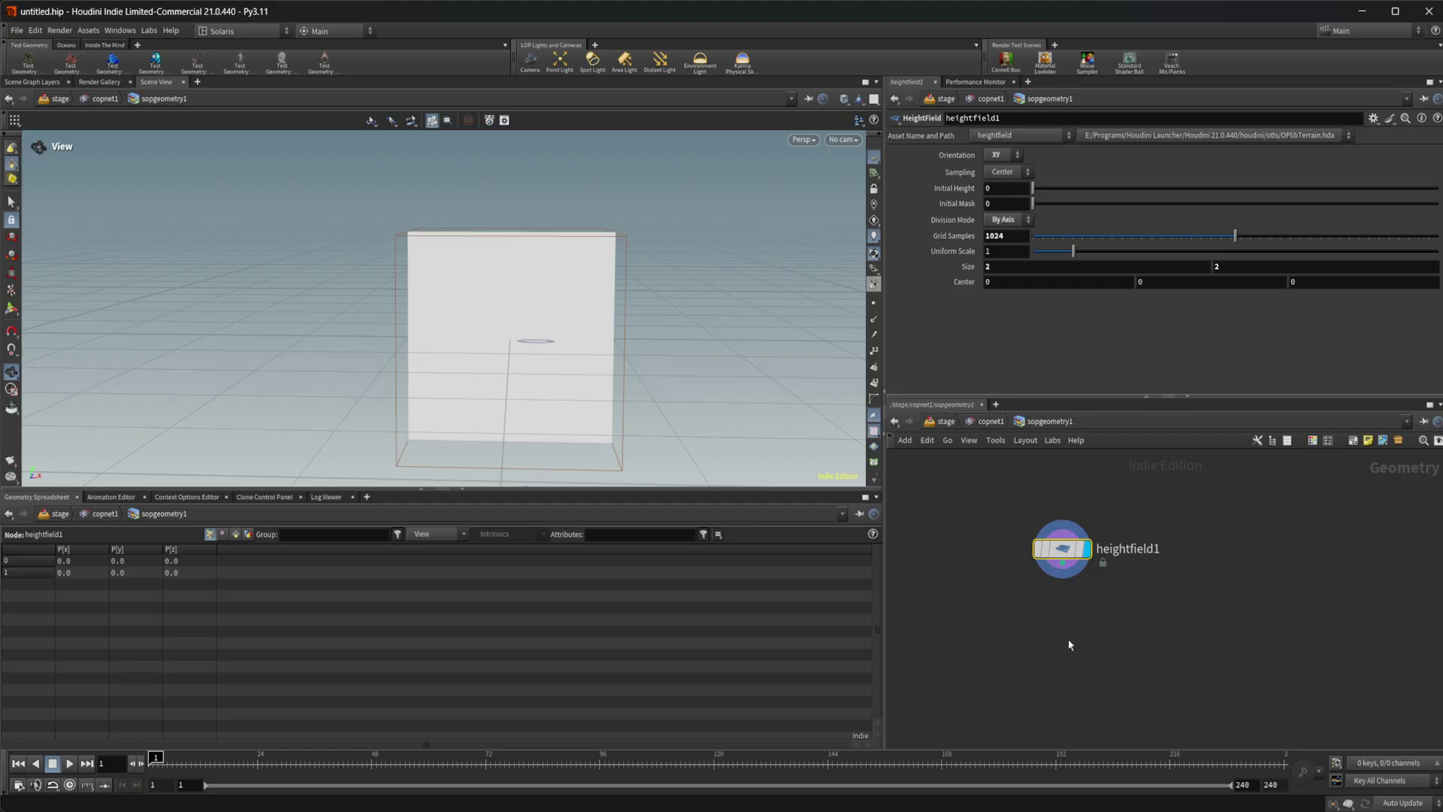
{"action": "key", "text": "Tab"}
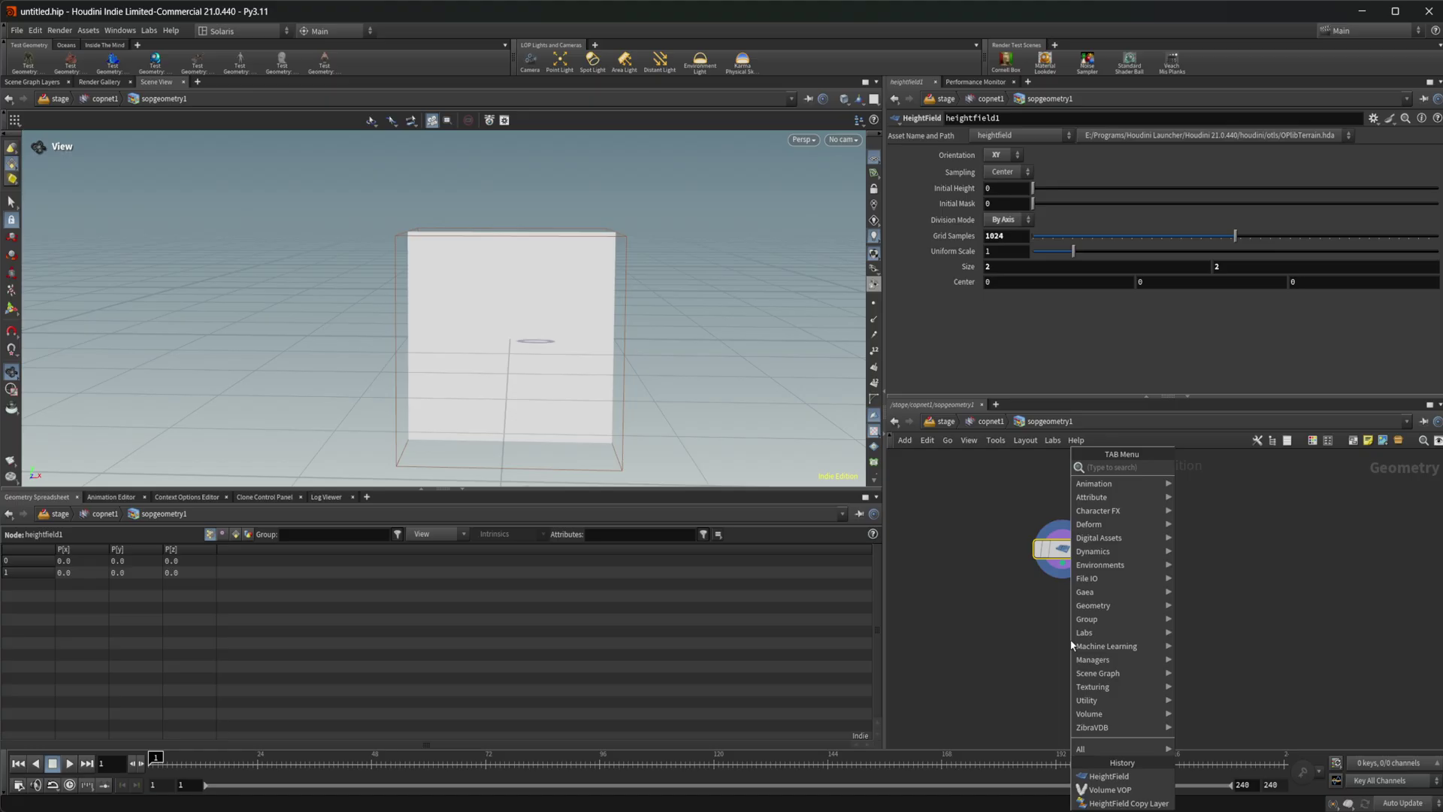
{"action": "type", "text": "heigh"}
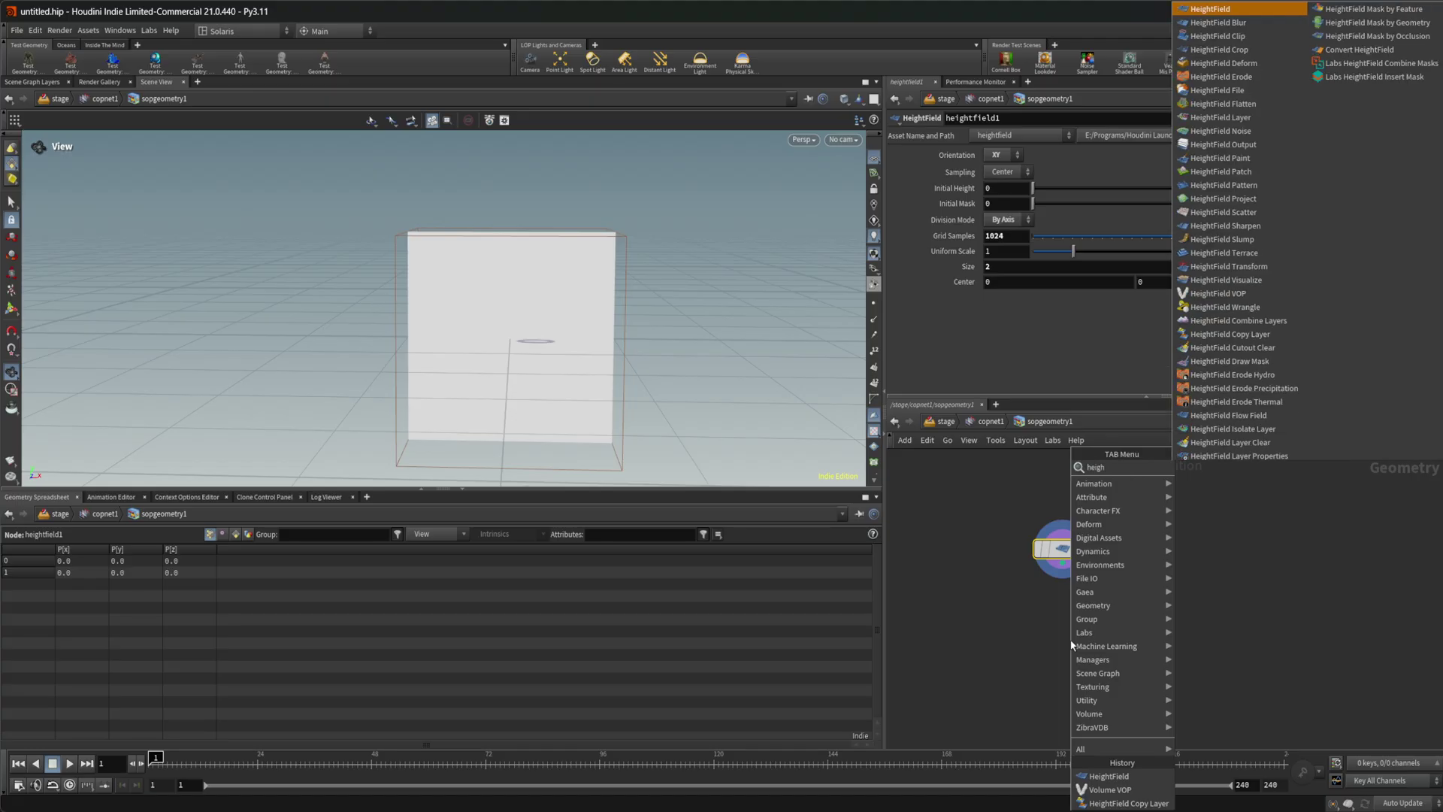
{"action": "type", "text": "tf co"}
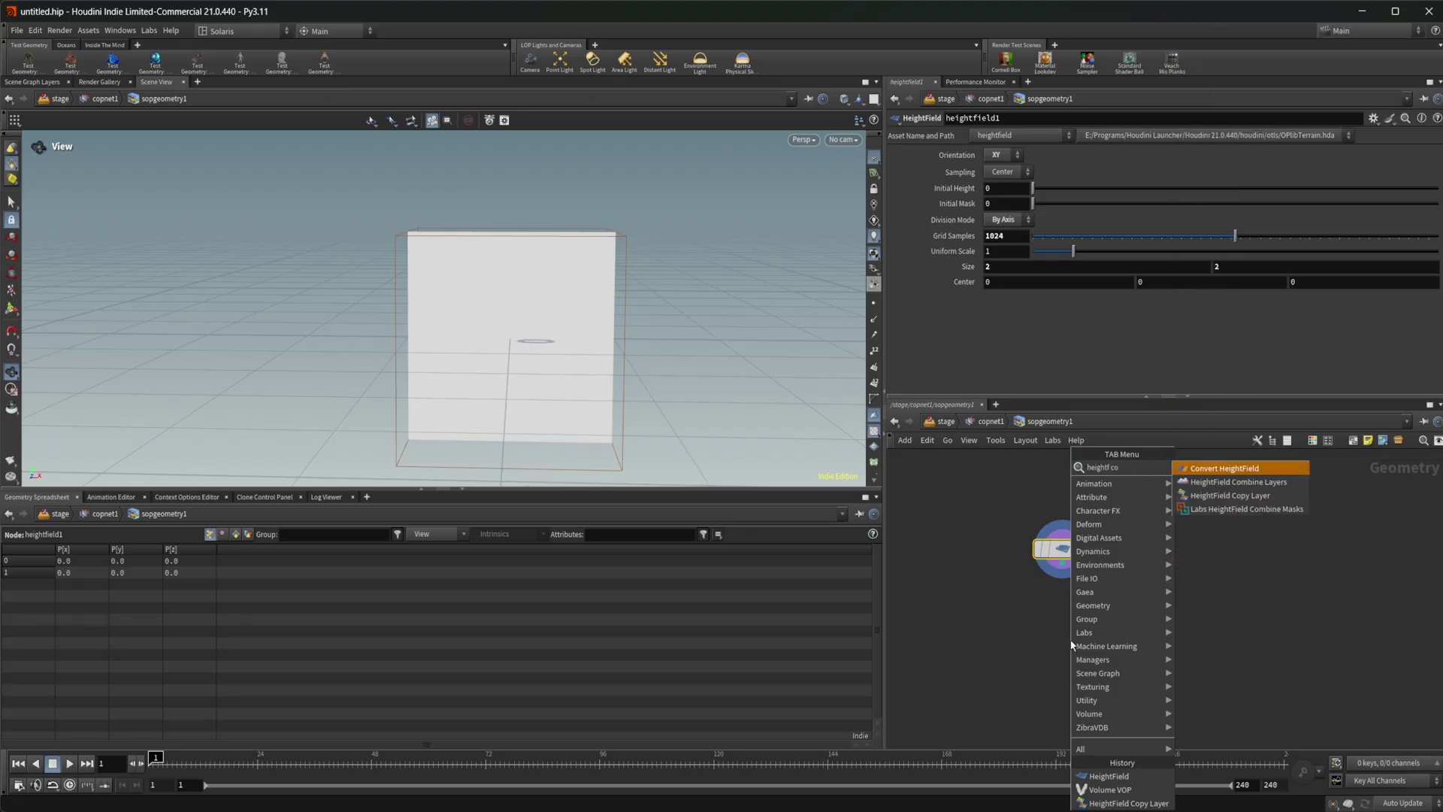
{"action": "key", "text": "Down"}
{"action": "key", "text": "Down"}
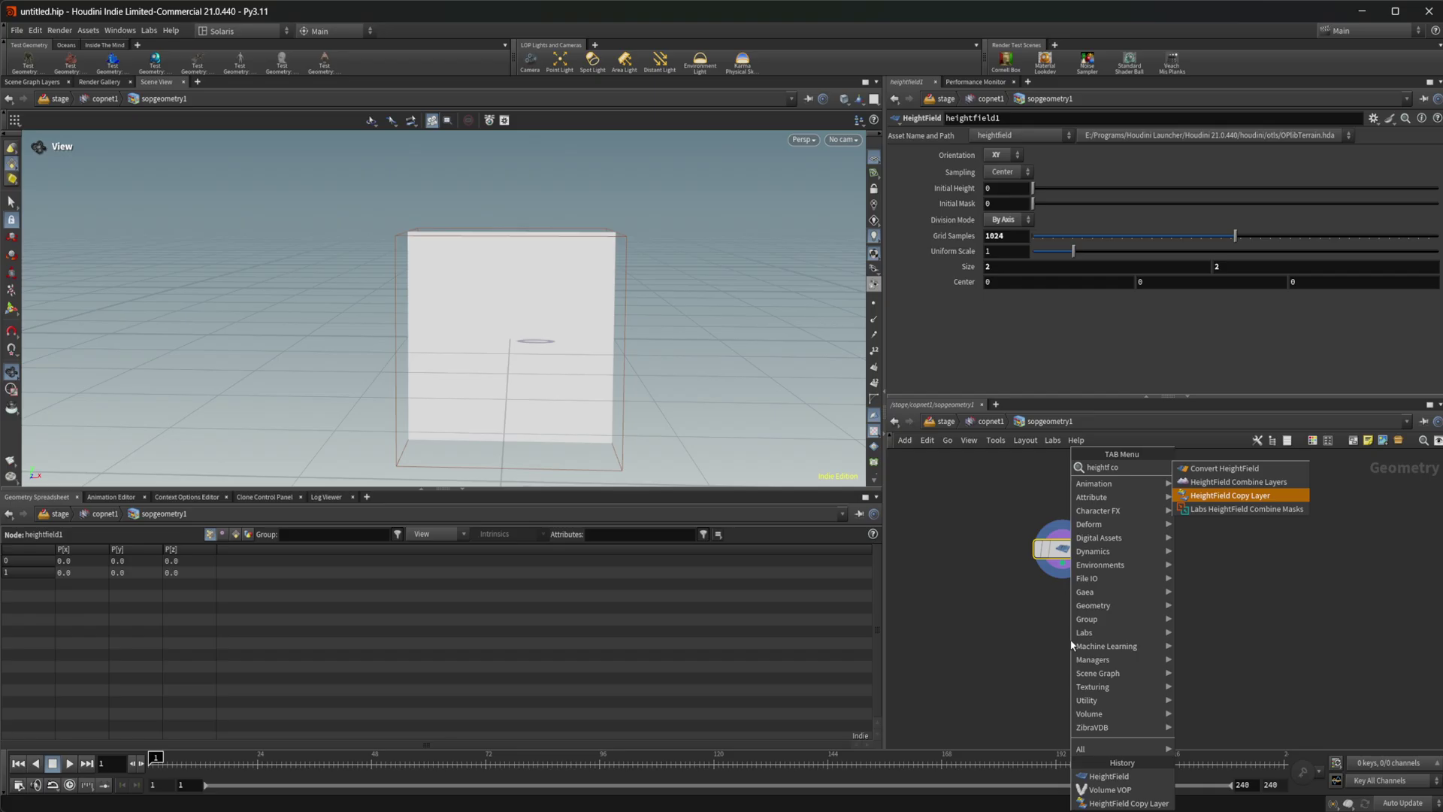
{"action": "key", "text": "Return"}
- Set the copy layer node to make two copies of the mask layer, with destinations mask1 and mask2
{"action": "left_click", "coordinate": [1049, 190]}
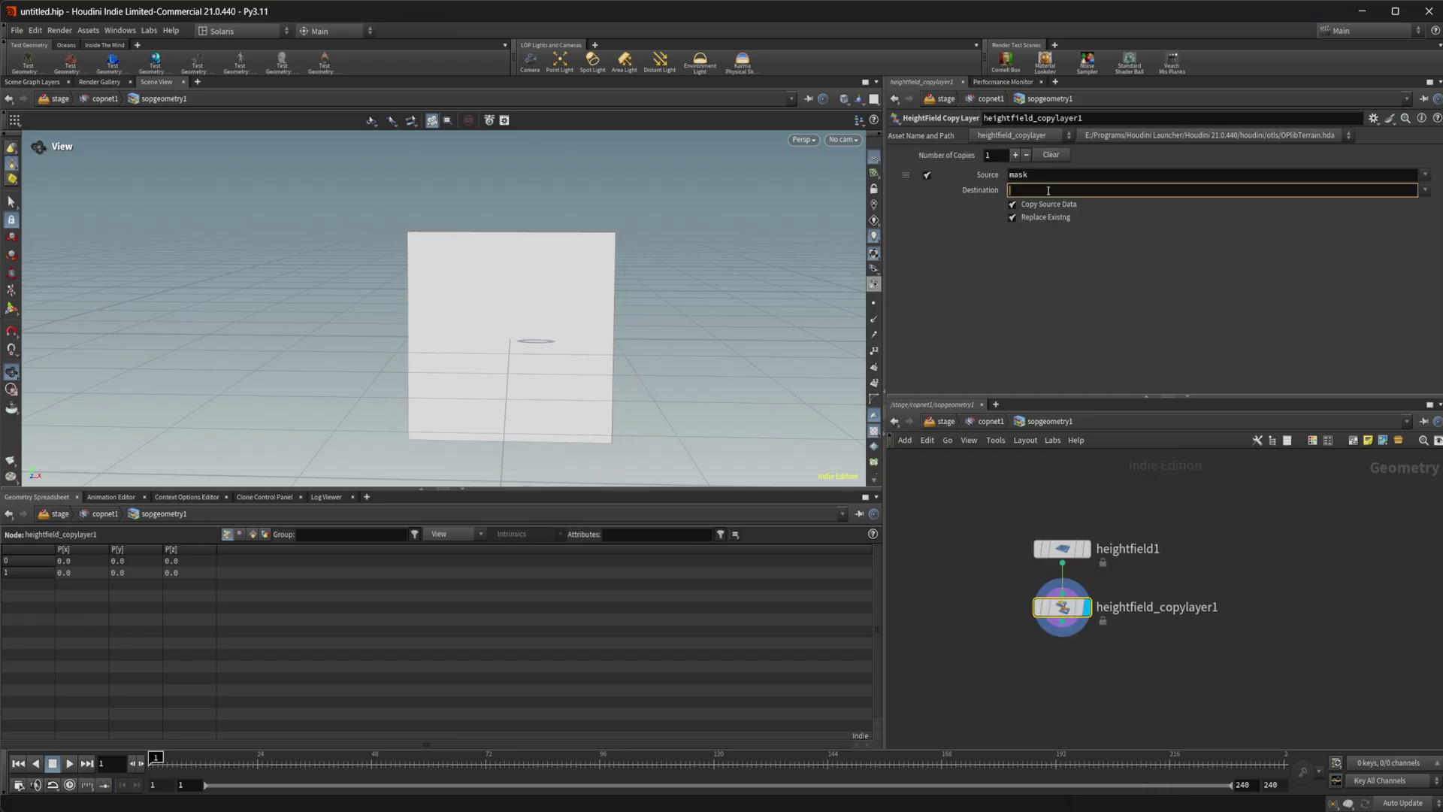
{"action": "type", "text": "mask1"}
{"action": "key", "text": "Return"}
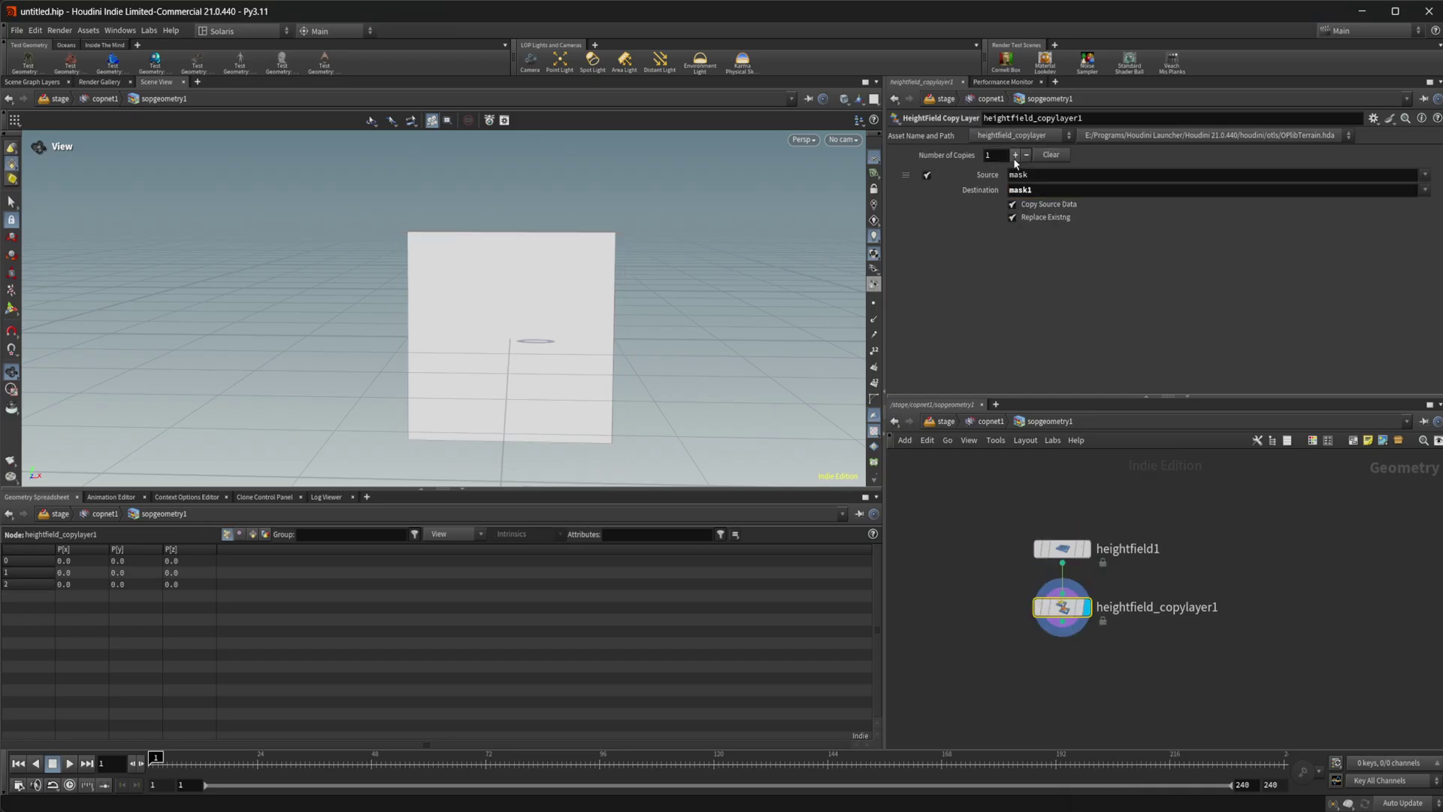
{"action": "left_click", "coordinate": [1015, 155]}
{"action": "left_click", "coordinate": [1027, 248]}
{"action": "type", "text": "mask2"}
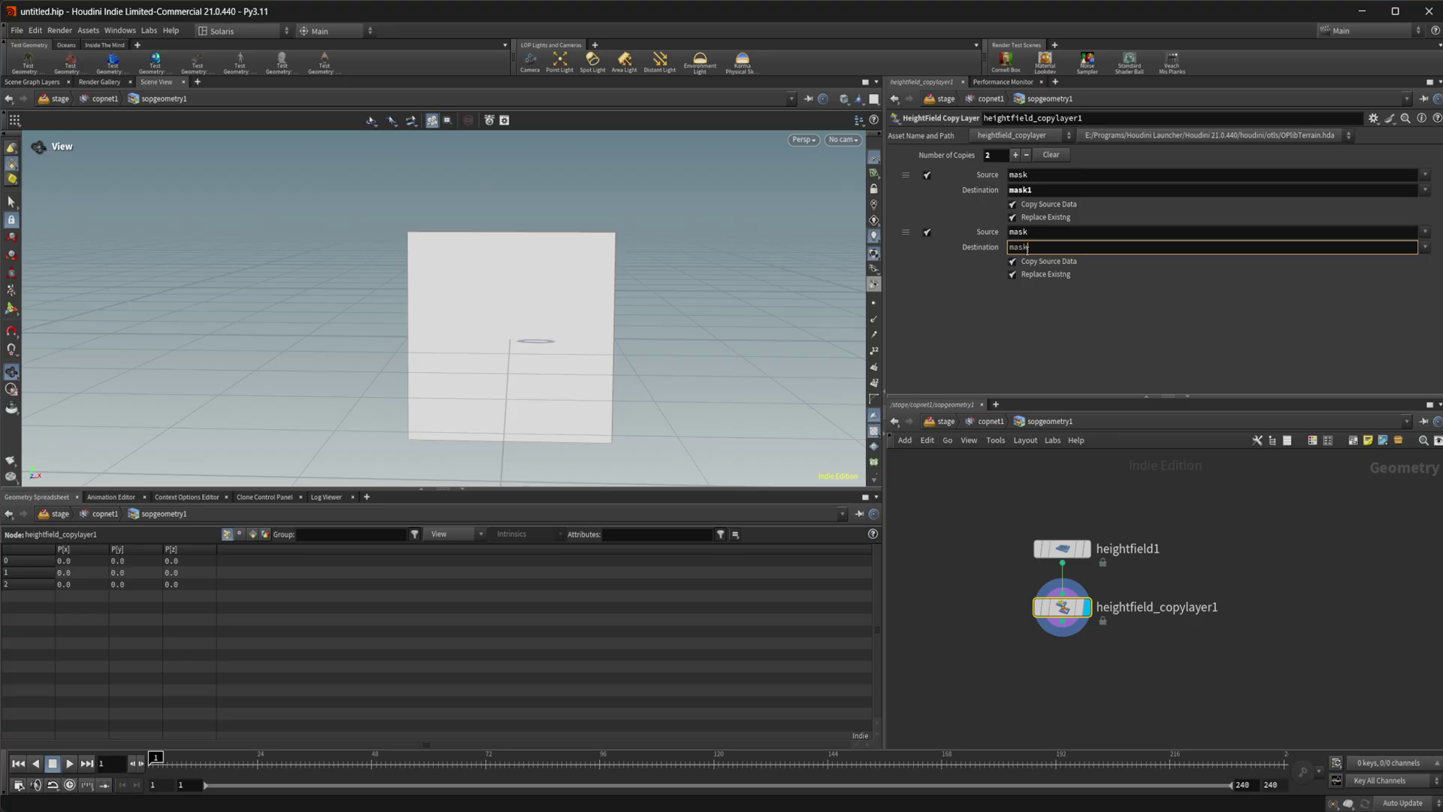
{"action": "key", "text": "Return"}
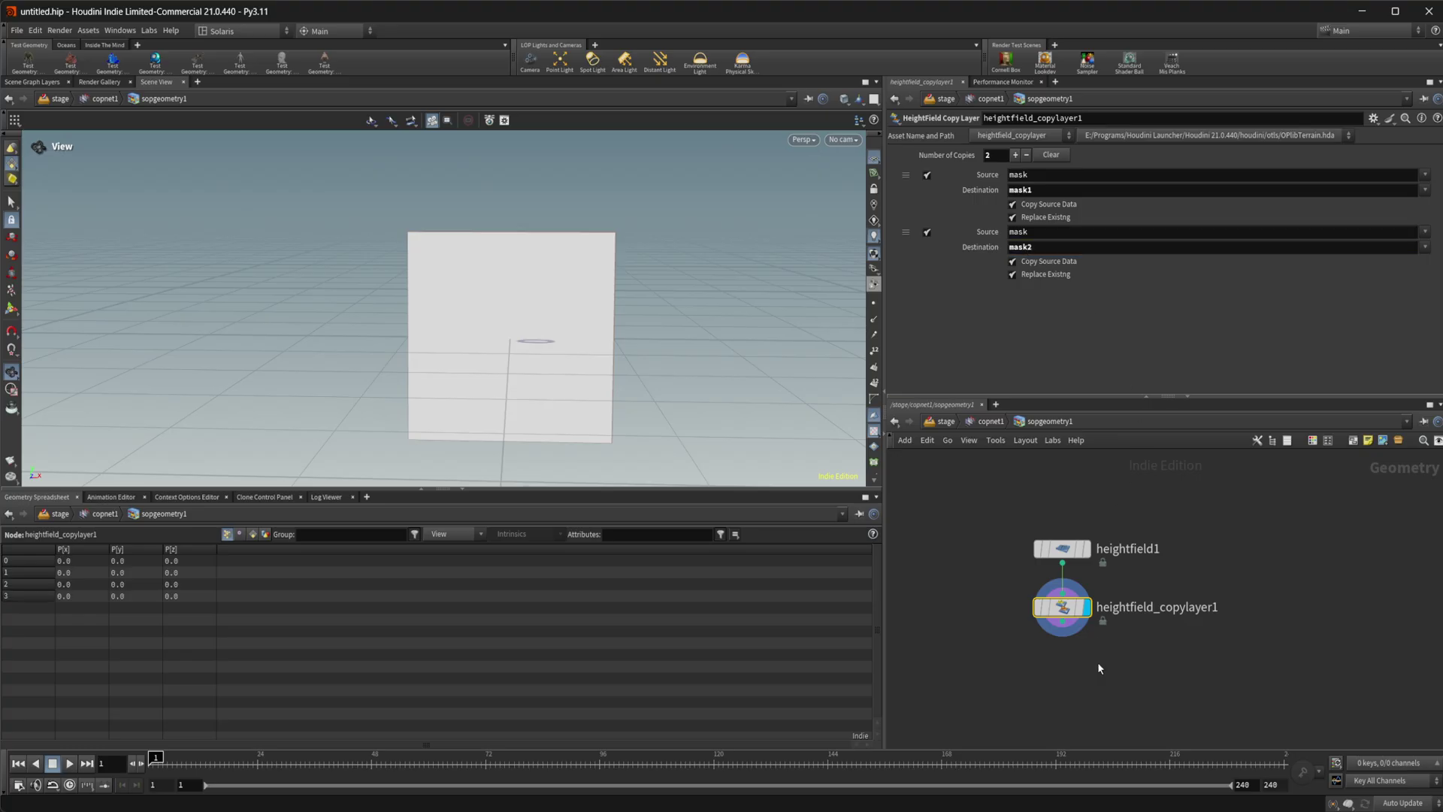
- Add a Volume VOP below the copy layer node and enter its VEX network
{"action": "key", "text": "Tab"}
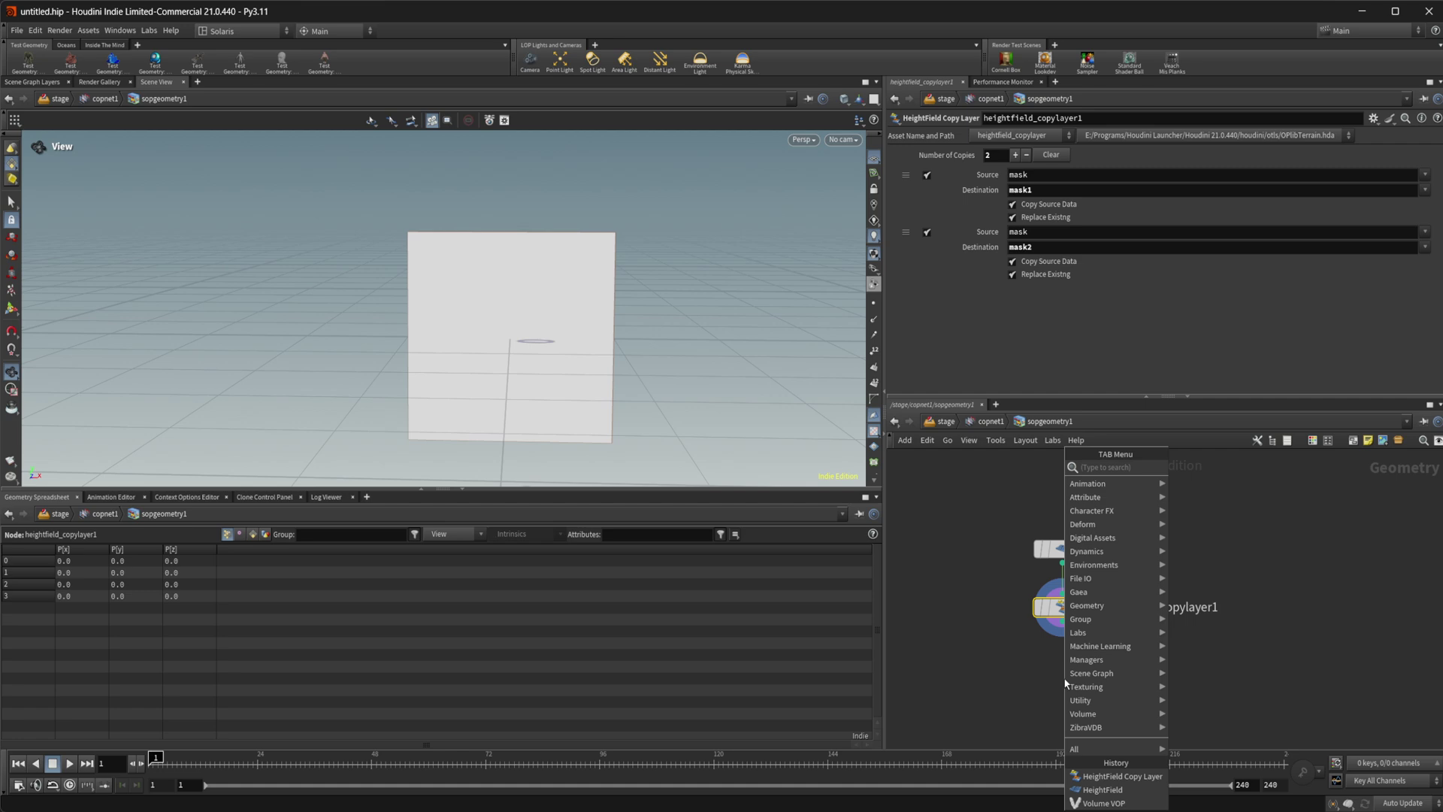
{"action": "type", "text": "volvop"}
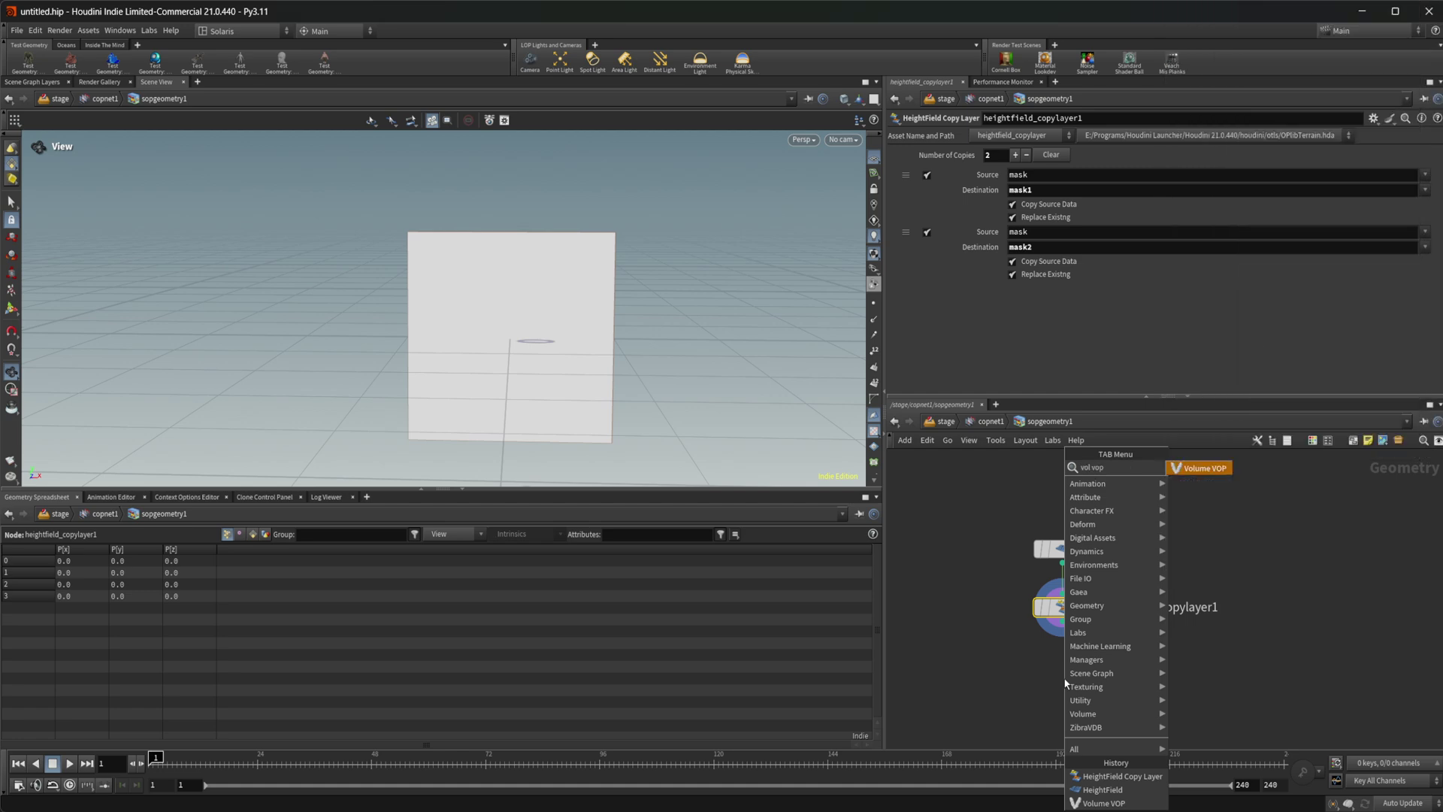
{"action": "key", "text": "Return"}
{"action": "left_click", "coordinate": [1066, 683]}
{"action": "double_click", "coordinate": [1063, 666]}
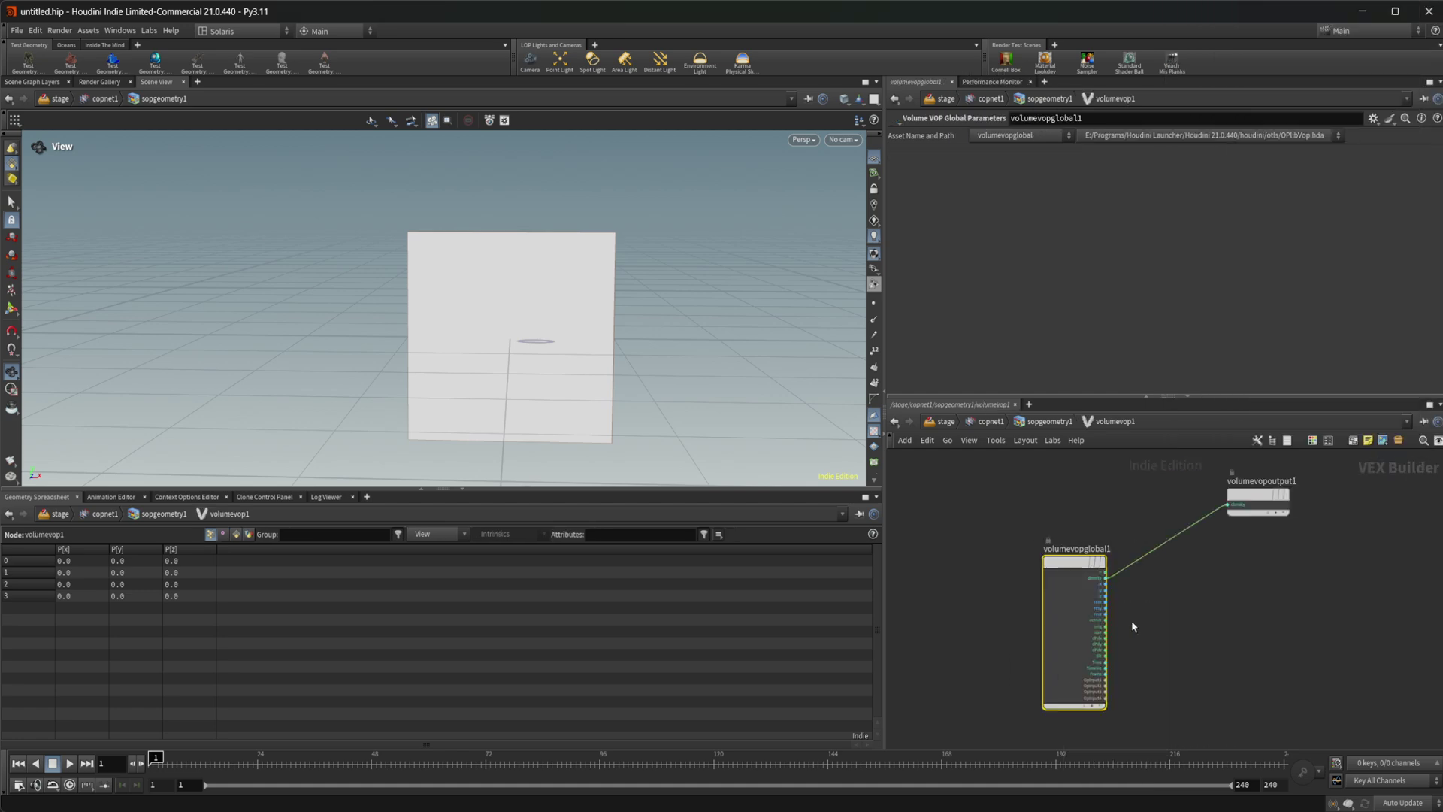
- Cut the density wire between the volume globals and output nodes and spread the nodes apart
{"action": "key", "text": "y"}
{"action": "left_click_drag", "start_coordinate": [1118, 532], "coordinate": [1188, 592]}
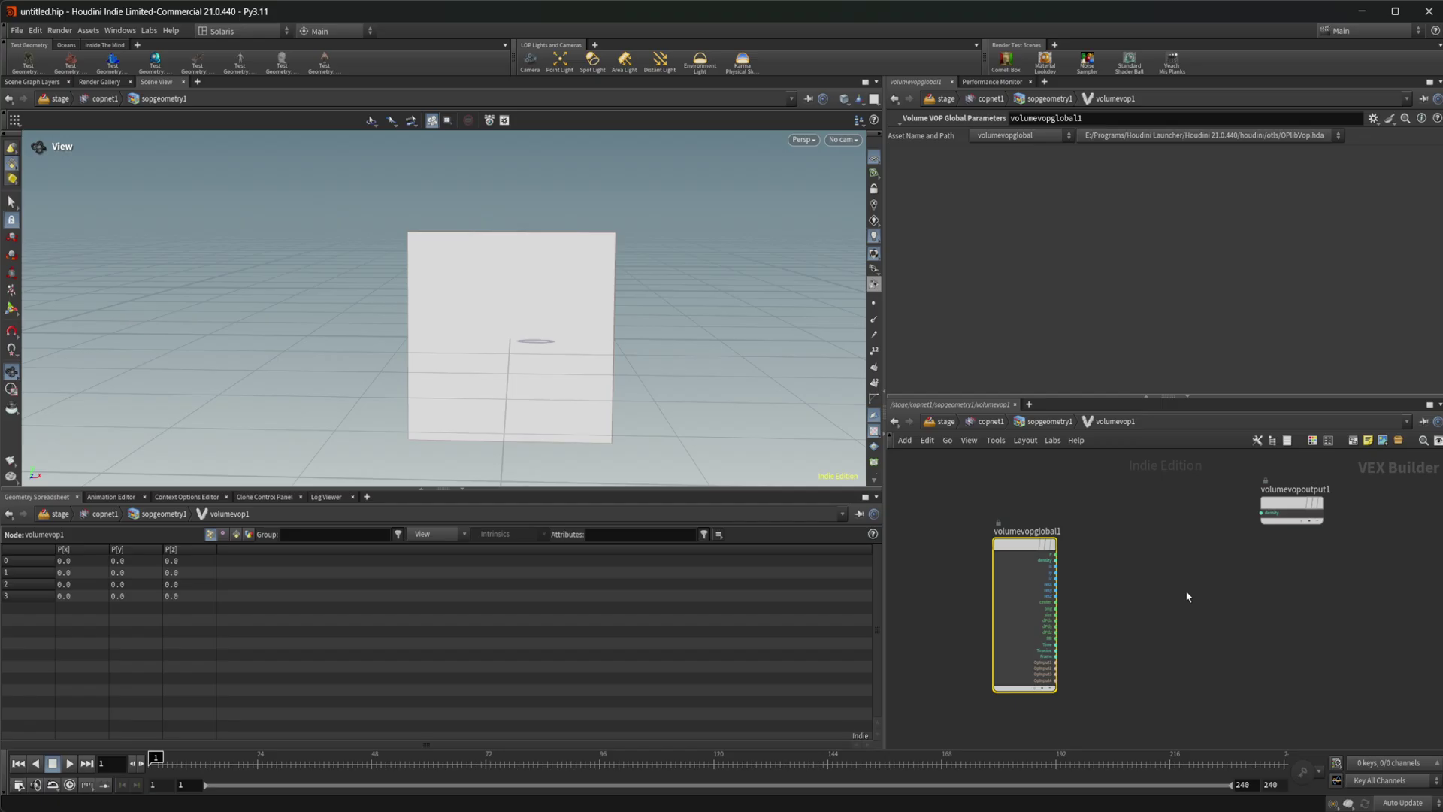
{"action": "middle_click_drag", "start_coordinate": [1188, 592], "coordinate": [1121, 547]}
{"action": "left_click_drag", "start_coordinate": [956, 504], "coordinate": [936, 504]}
- Add a Bind Export node below the volume output and name its parameter mask
{"action": "key", "text": "Tab"}
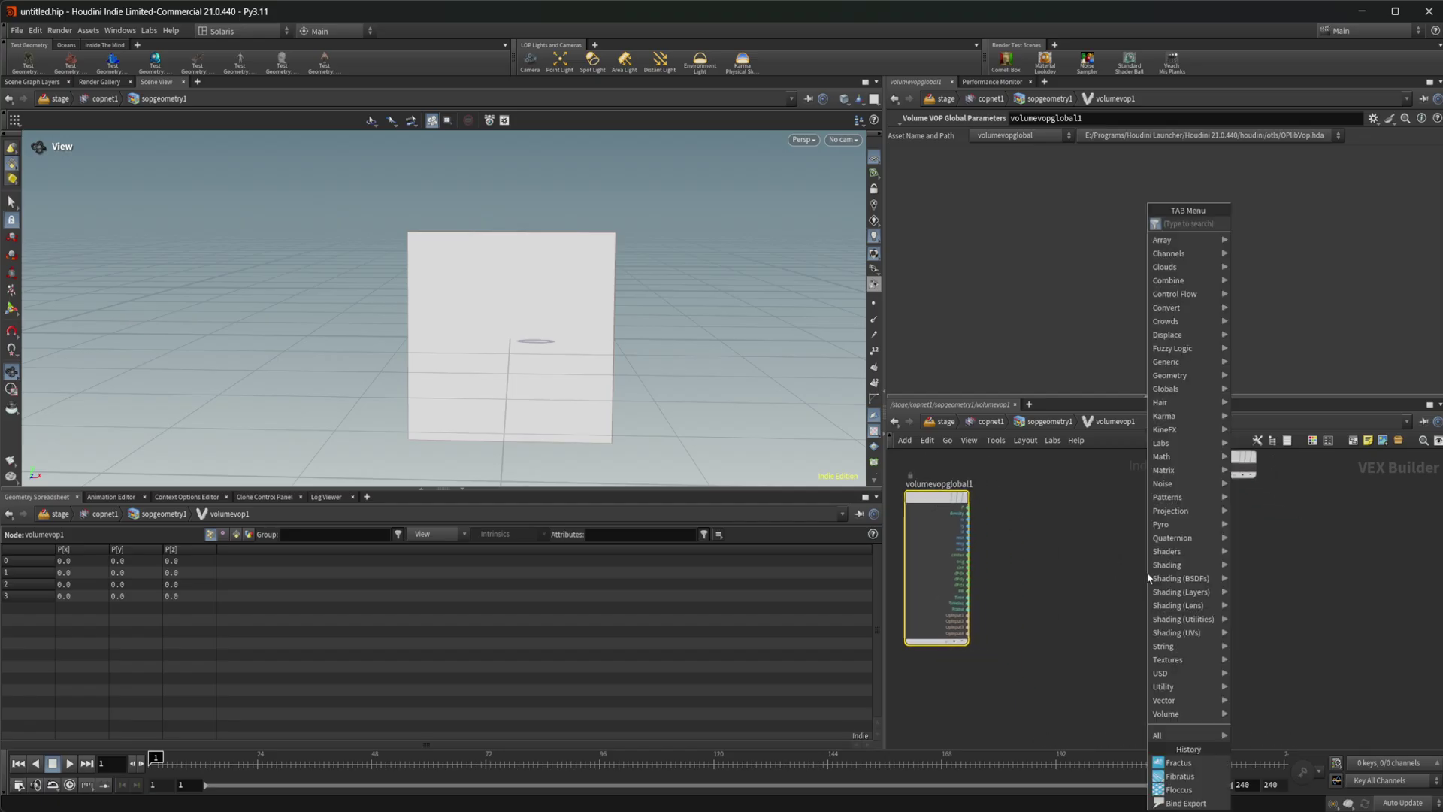
{"action": "type", "text": "bind ex"}
{"action": "key", "text": "Return"}
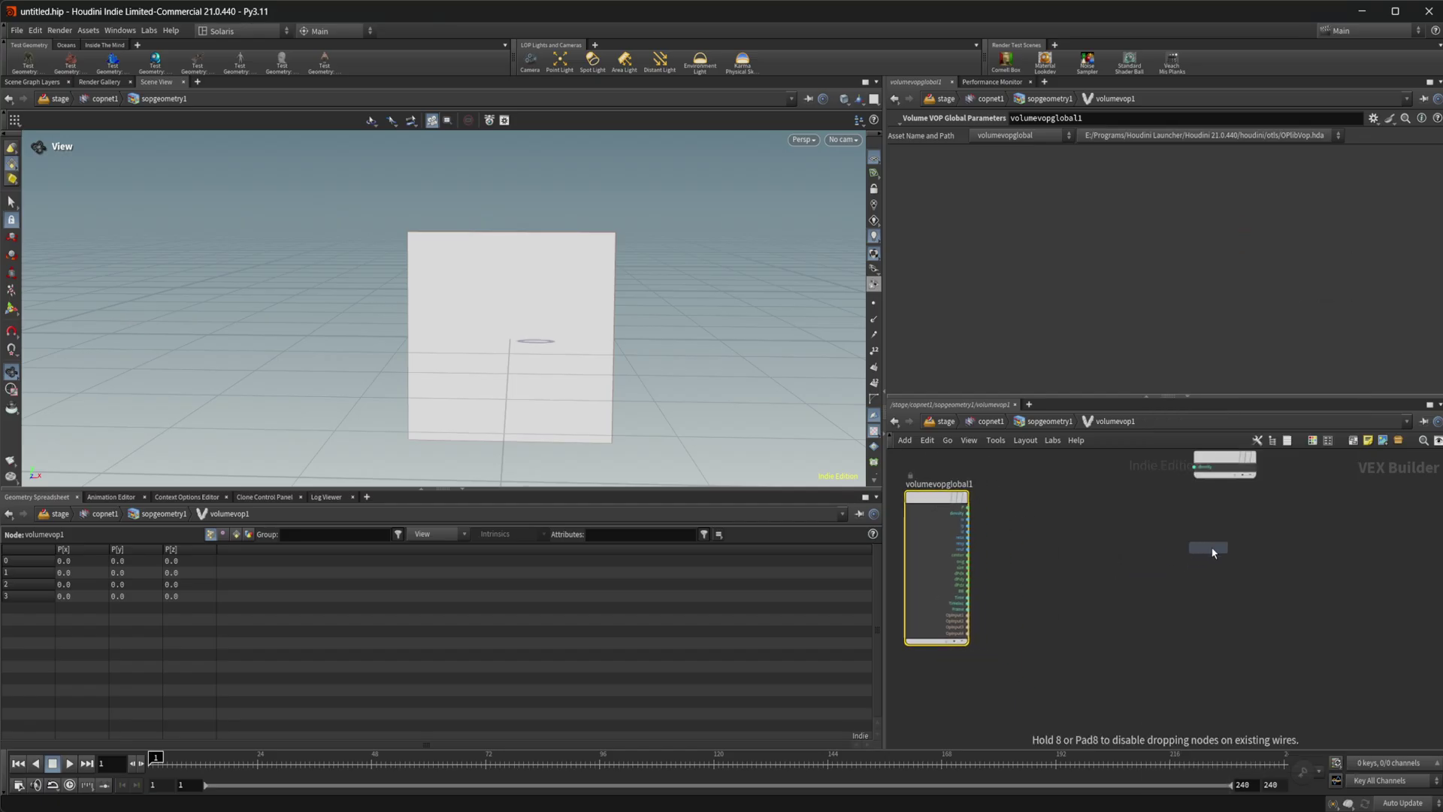
{"action": "left_click", "coordinate": [1210, 556]}
{"action": "double_click", "coordinate": [1023, 155]}
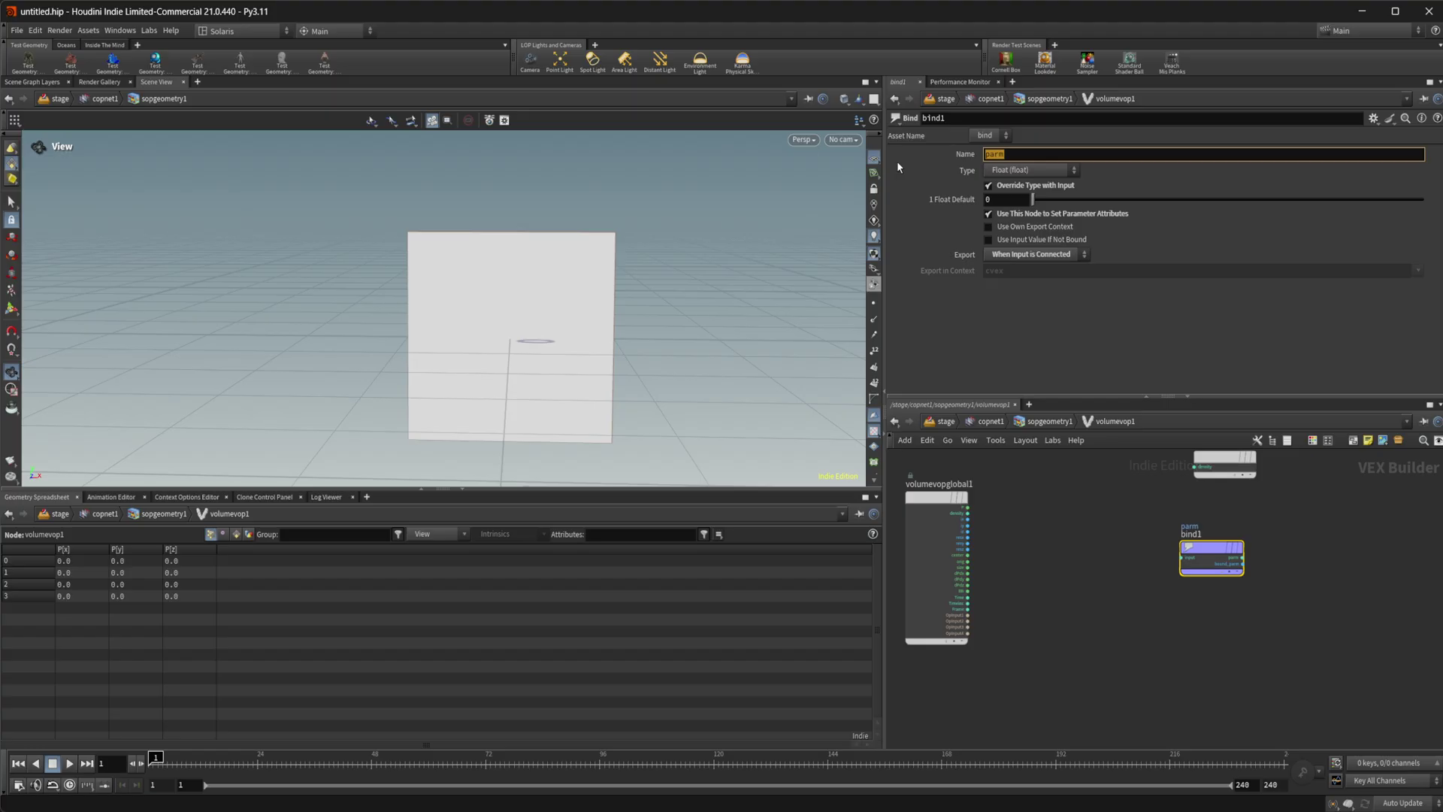
{"action": "type", "text": "mask"}
{"action": "key", "text": "Return"}
- Duplicate the mask bind node twice and name the copies' parameters mask1 and mask2
{"action": "left_click_drag", "start_coordinate": [1211, 557], "coordinate": [1205, 610], "text": "alt"}
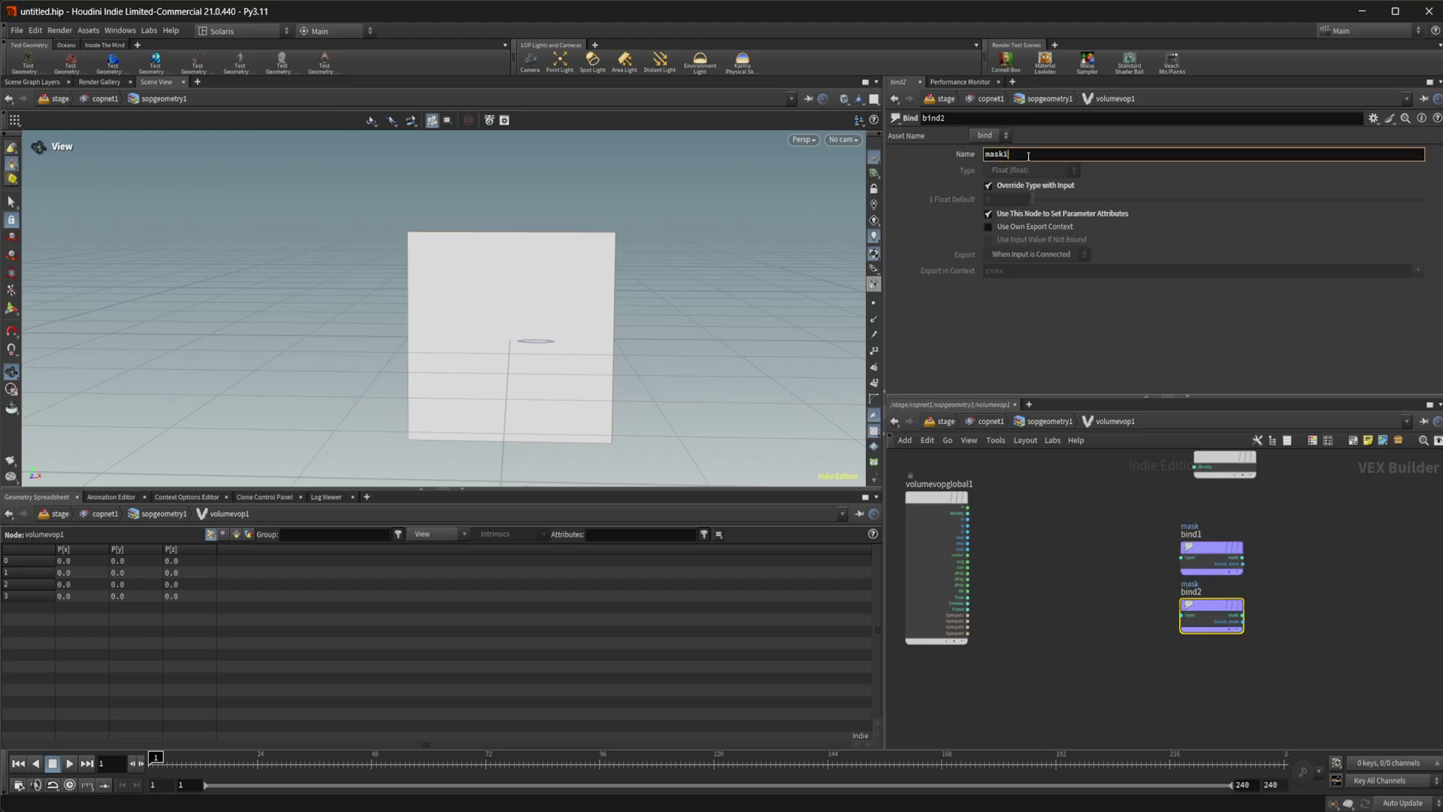
{"action": "left_click_drag", "start_coordinate": [1208, 610], "coordinate": [1212, 670], "text": "alt"}
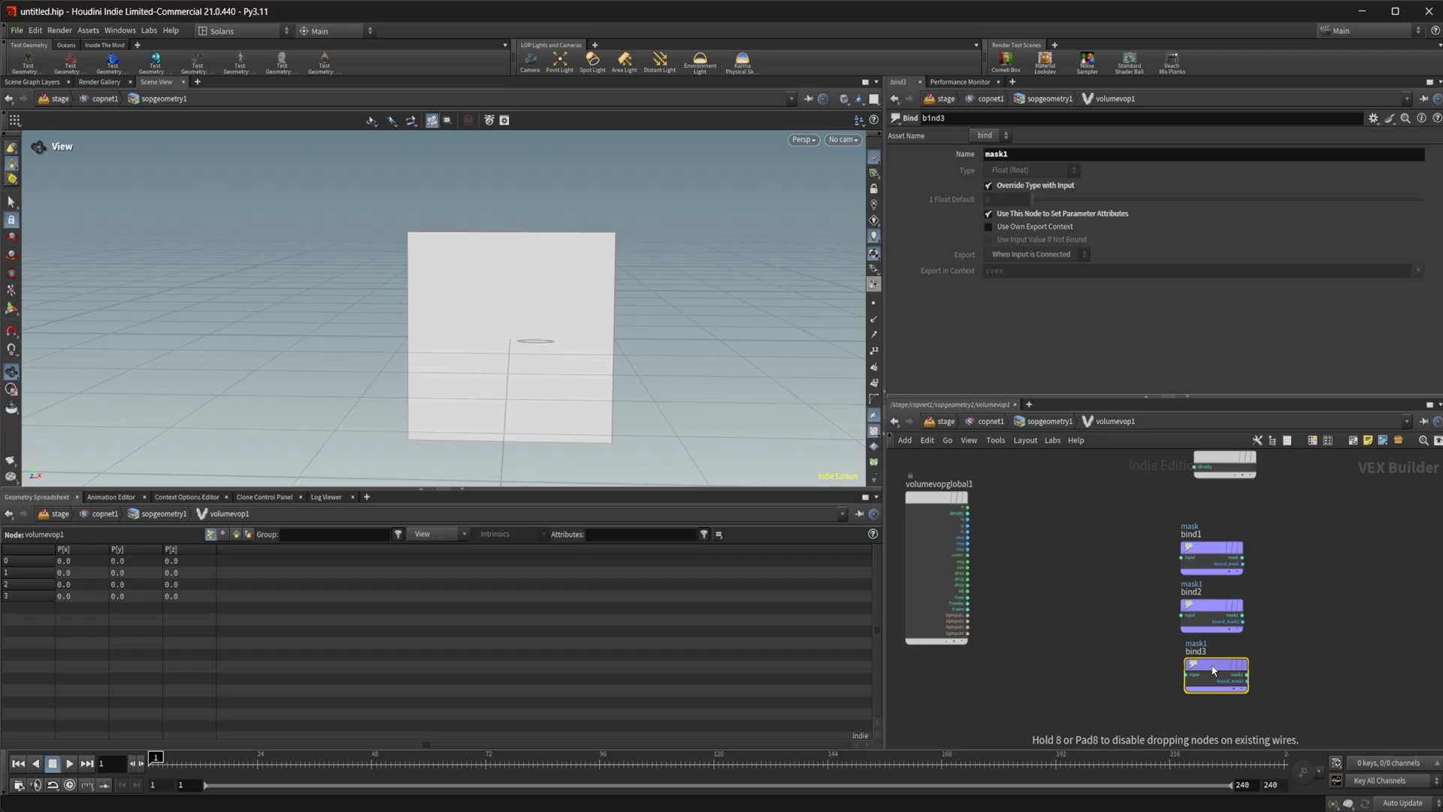
{"action": "left_click", "coordinate": [1024, 156]}
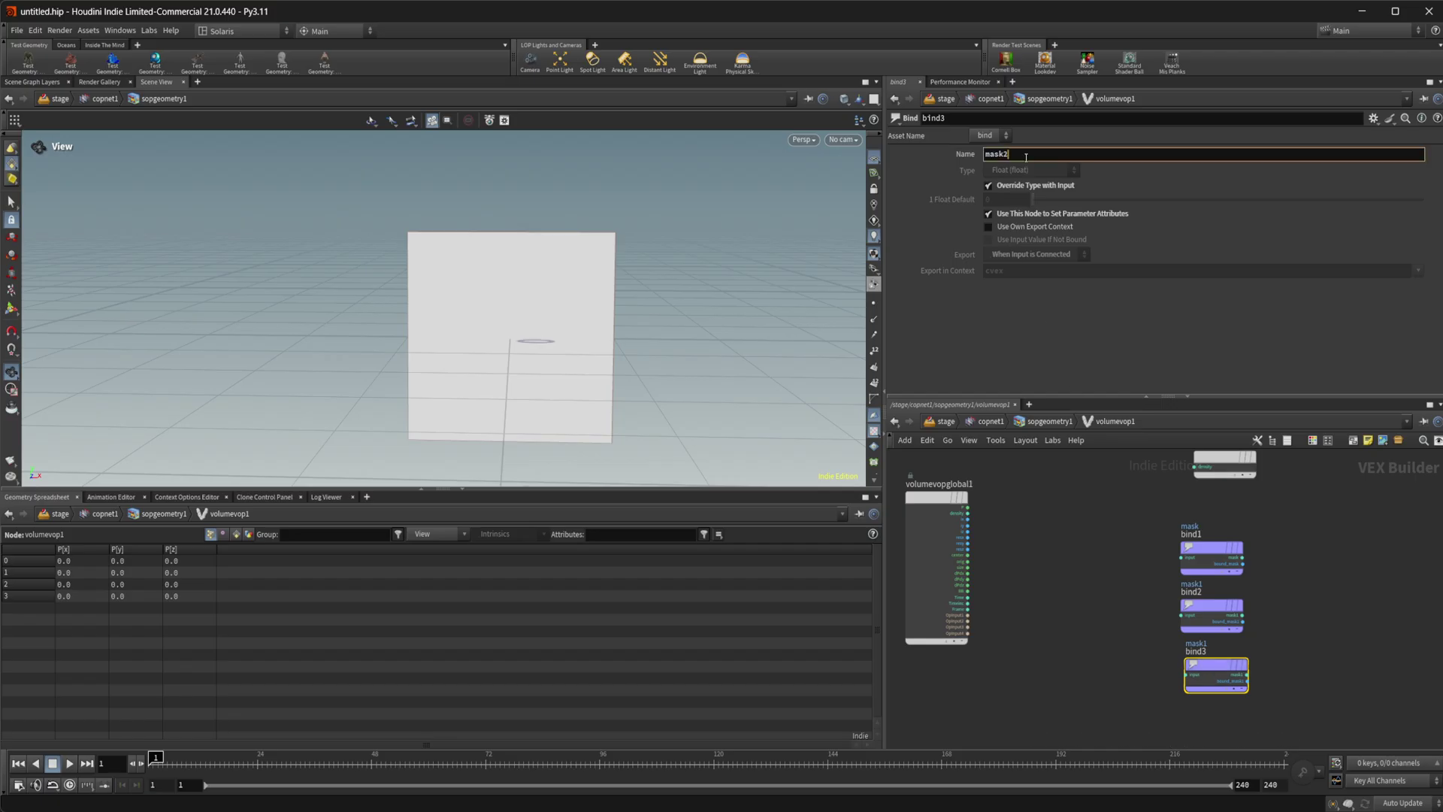
{"action": "key", "text": "Return"}
- Add a Fibratus noise node between the volume globals and the bind nodes
{"action": "scroll", "coordinate": [1060, 554], "scroll_direction": "up", "scroll_amount": 2}
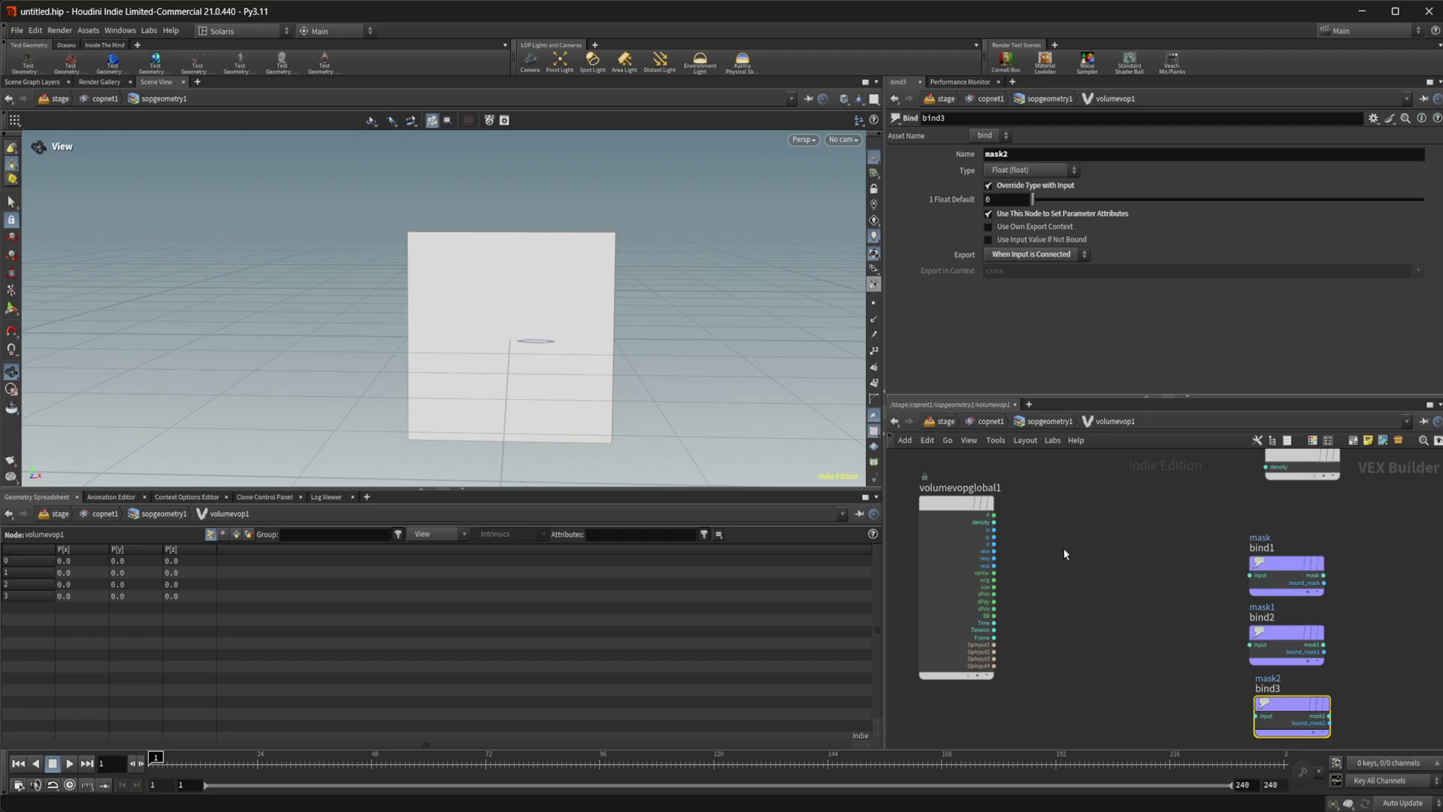
{"action": "key", "text": "Tab"}
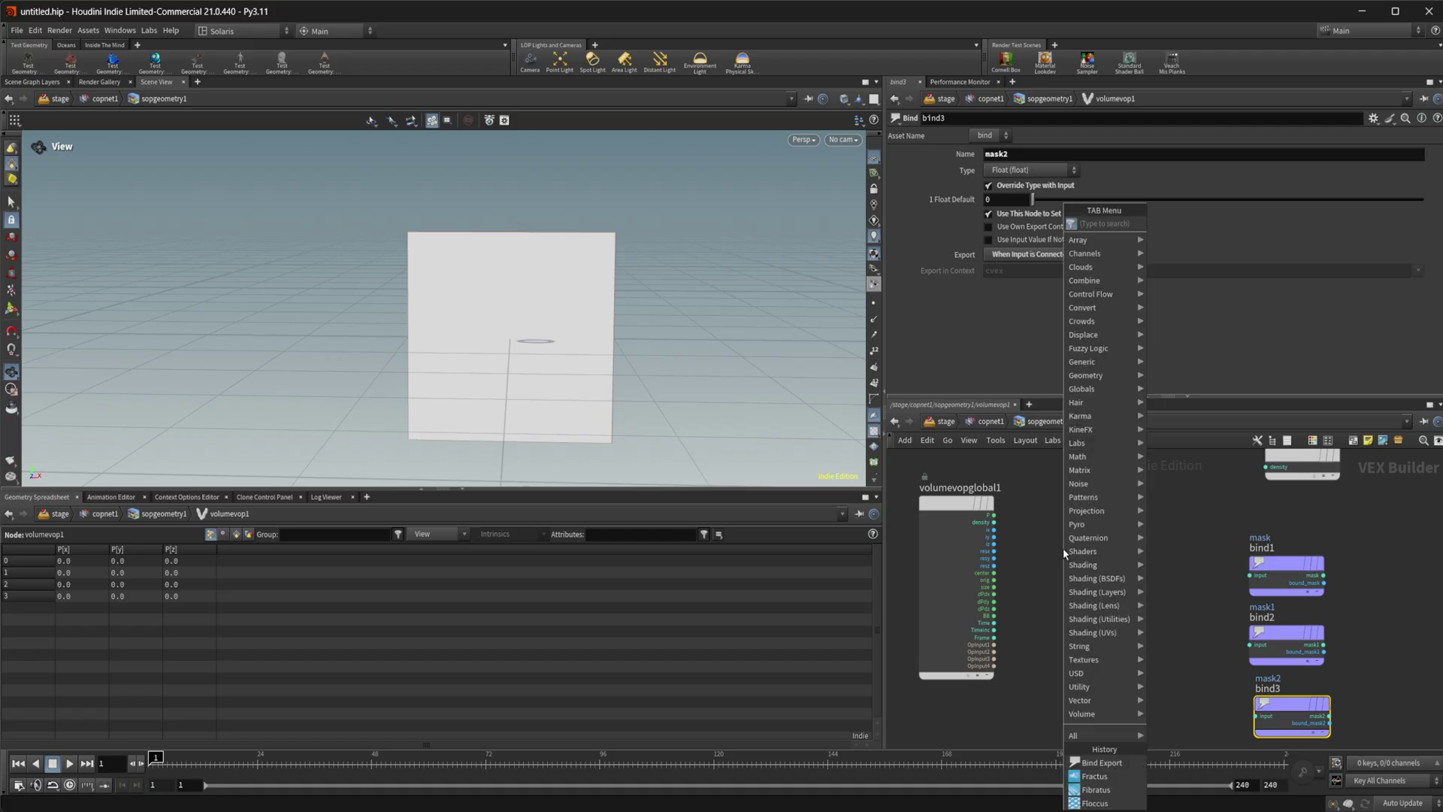
{"action": "type", "text": "flo"}
{"action": "key", "text": "Return"}
{"action": "left_click", "coordinate": [1063, 548]}
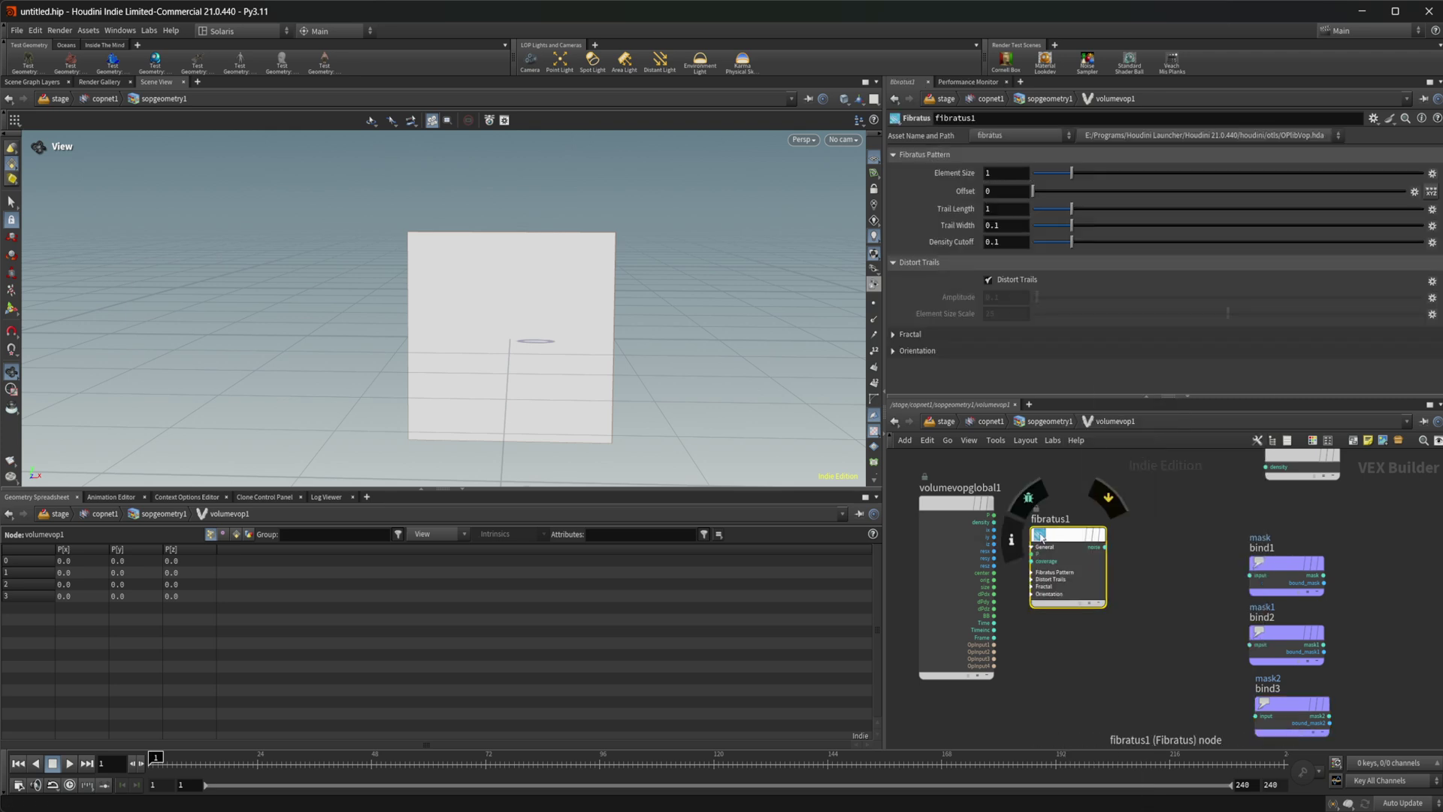
- Wire the globals' P output into Fibratus and its noise output into the mask bind
{"action": "left_click_drag", "start_coordinate": [994, 515], "coordinate": [1034, 552]}
{"action": "left_click", "coordinate": [1033, 554]}
{"action": "left_click", "coordinate": [1105, 546]}
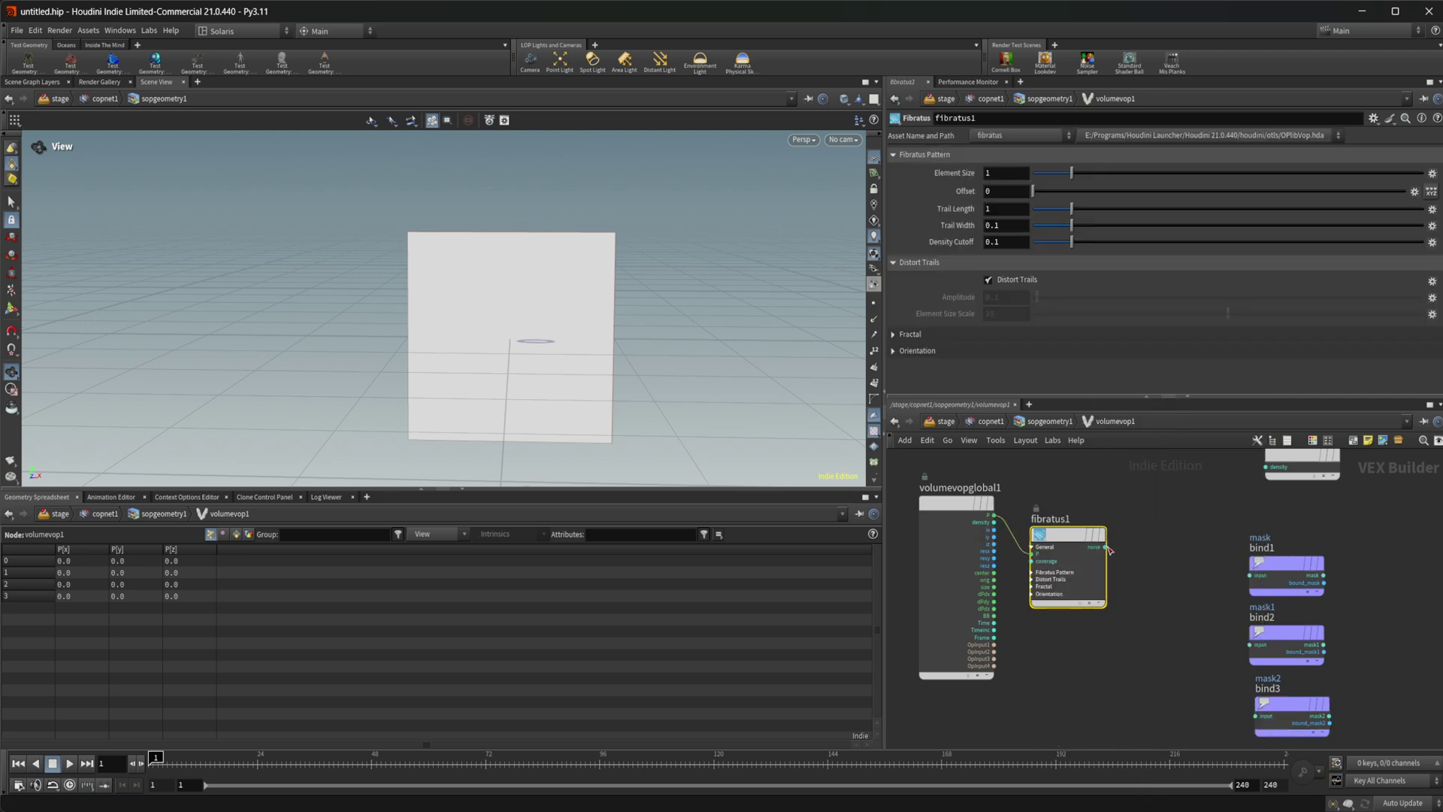
{"action": "left_click", "coordinate": [1249, 575]}
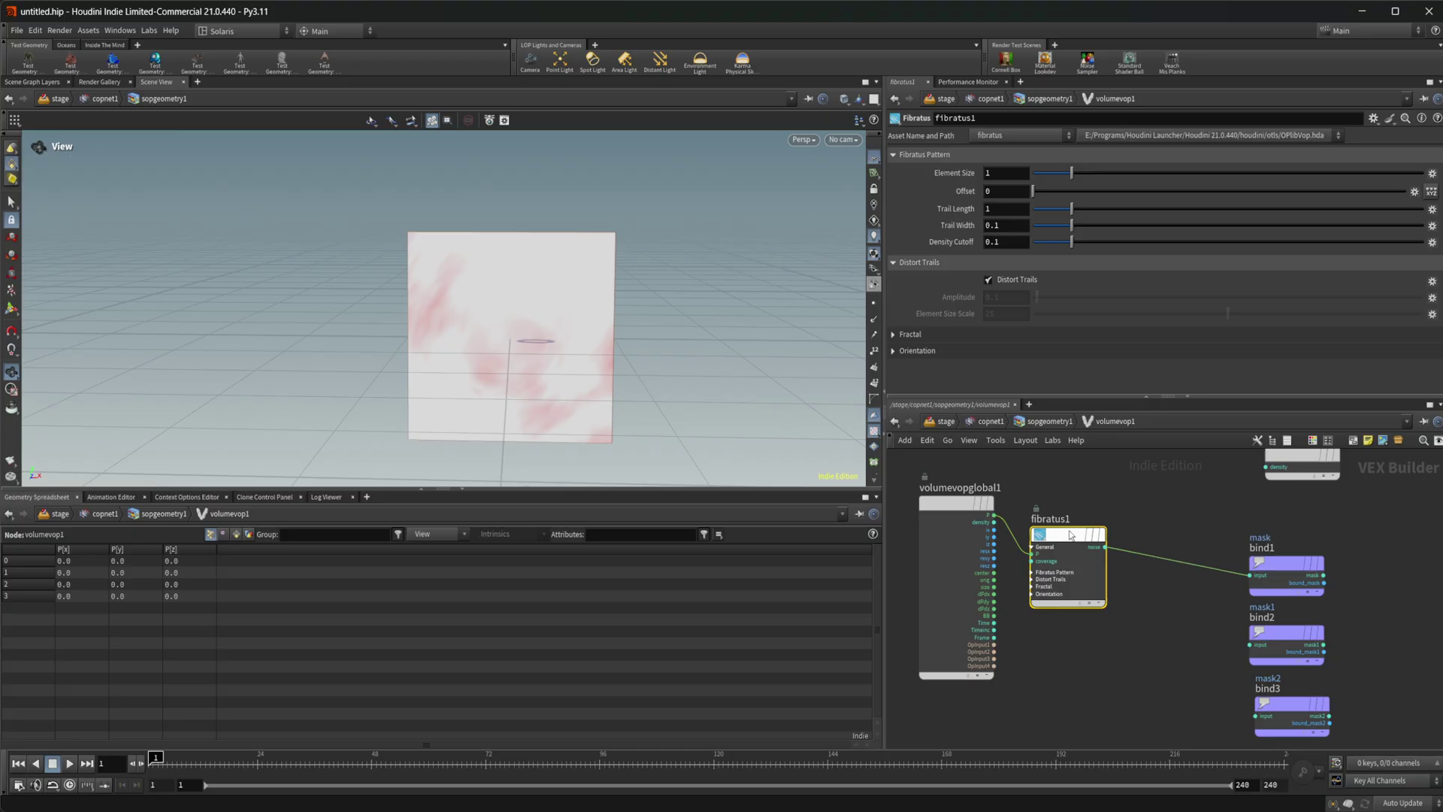
- Set the Fibratus Element Size to 0.42, Offset to 2.7 and Trail Width to 0.252
{"action": "left_click_drag", "start_coordinate": [1060, 181], "coordinate": [1132, 193]}
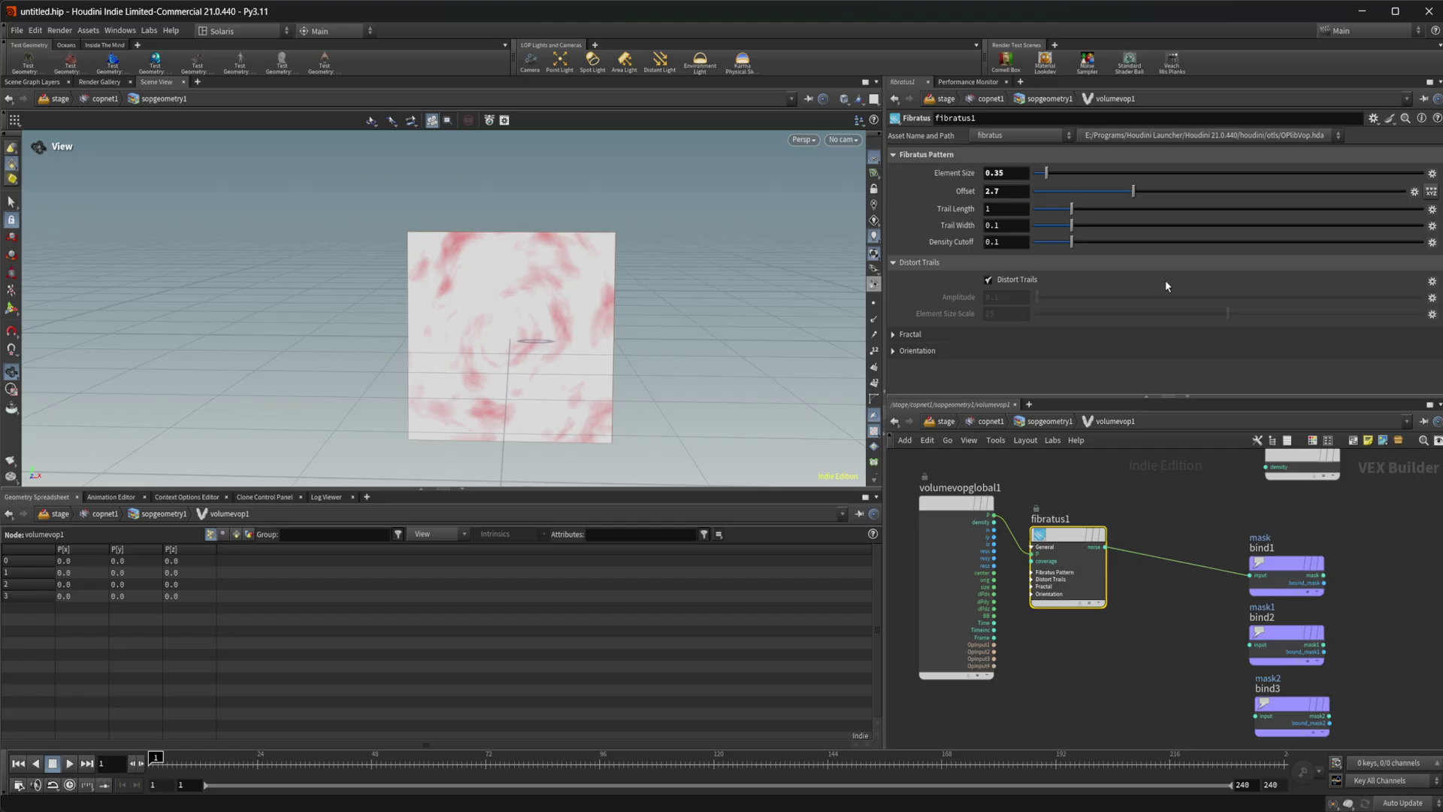
{"action": "left_click", "coordinate": [948, 337]}
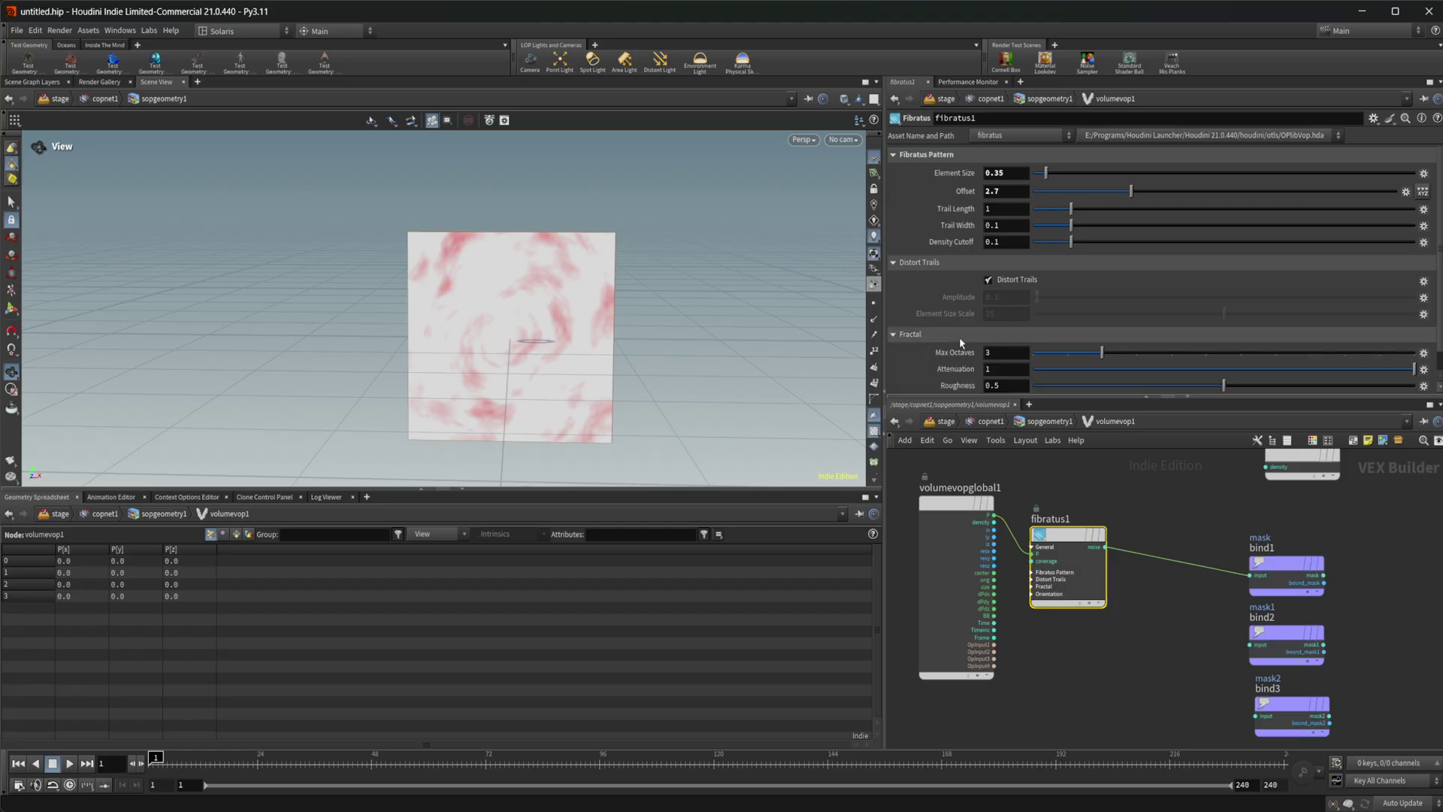
{"action": "left_click_drag", "start_coordinate": [1088, 227], "coordinate": [1132, 229]}
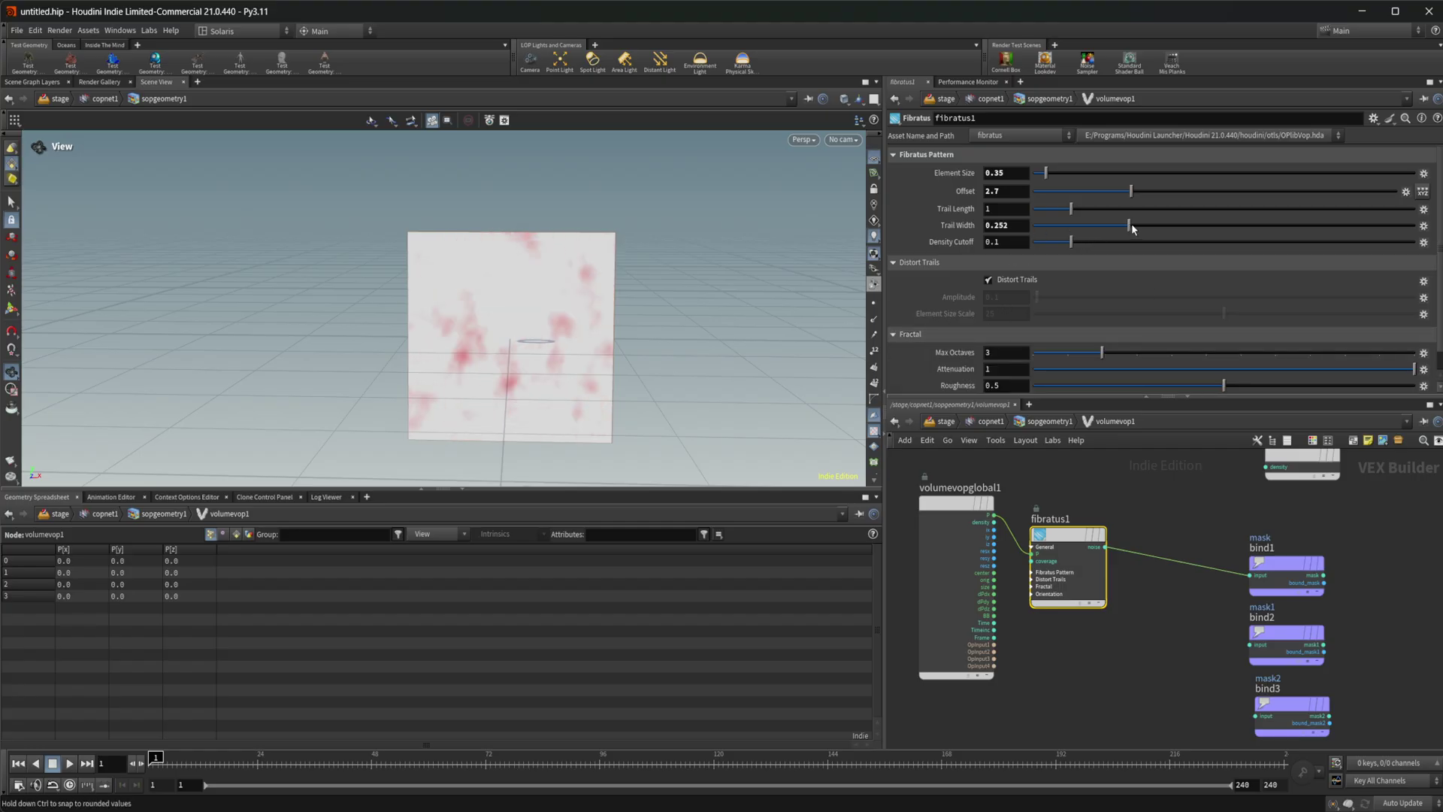
{"action": "left_click", "coordinate": [1062, 178]}
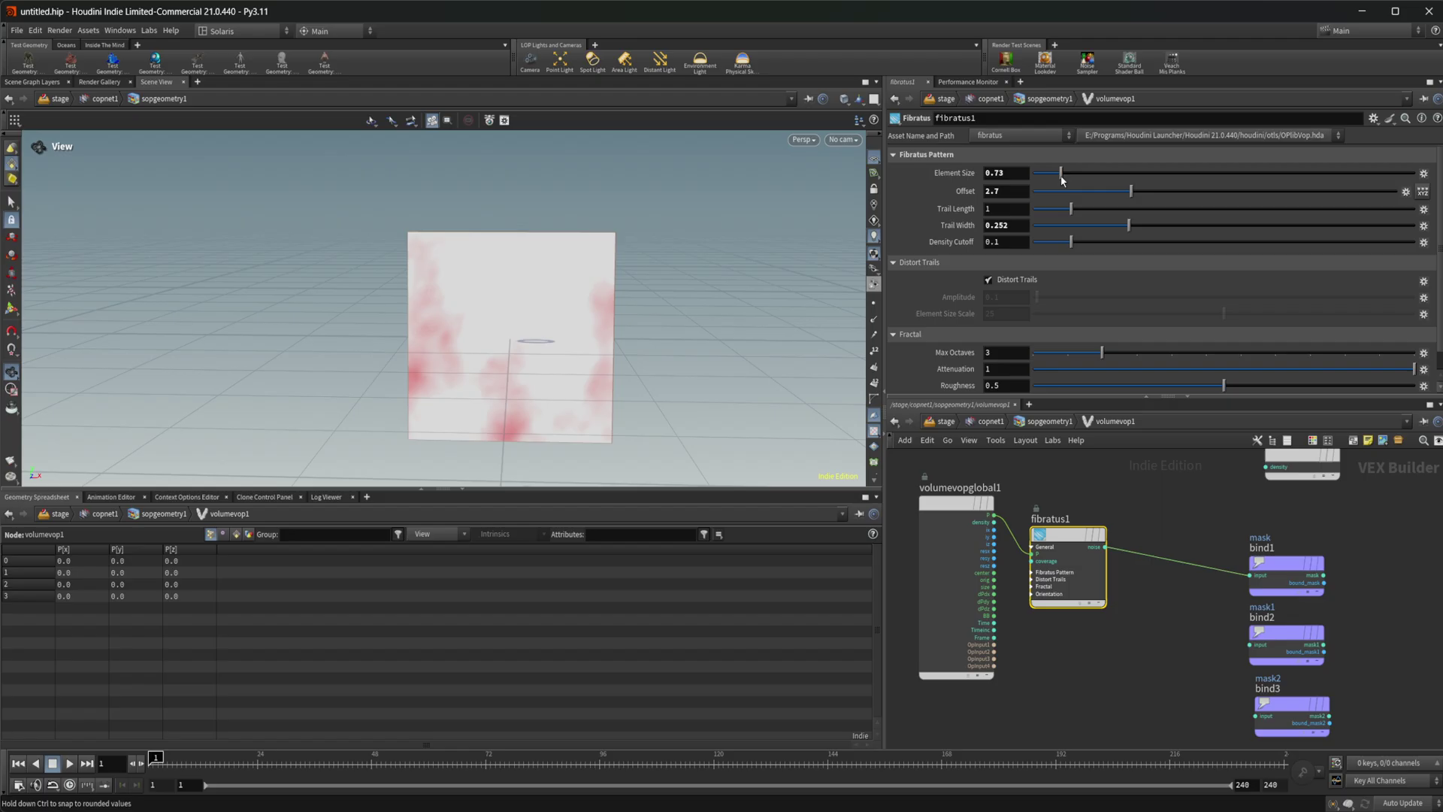
{"action": "left_click_drag", "start_coordinate": [1101, 178], "coordinate": [1048, 179]}
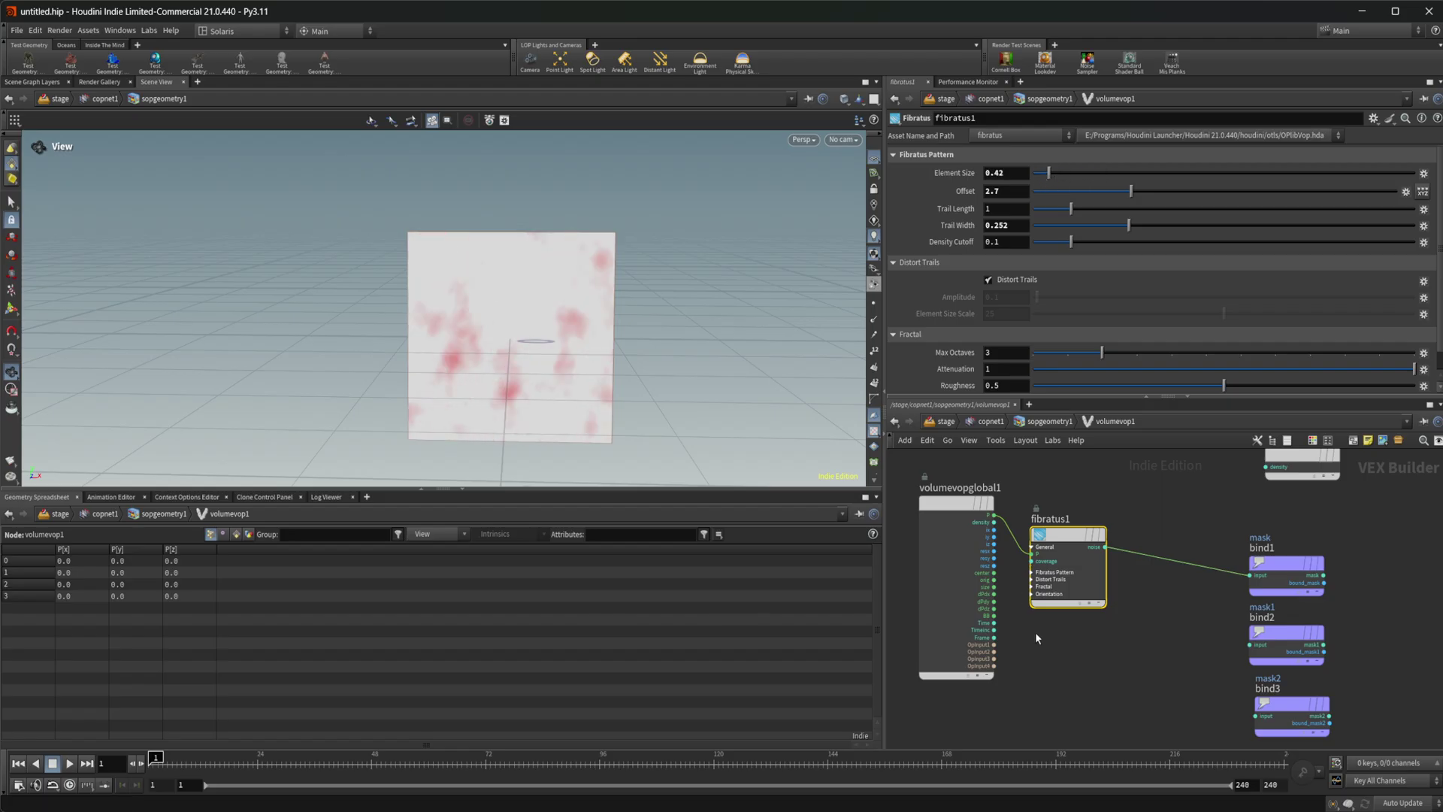
- Add a Floccus noise node below the Fibratus node
{"action": "middle_click_drag", "start_coordinate": [1035, 632], "coordinate": [1038, 606]}
{"action": "key", "text": "Tab"}
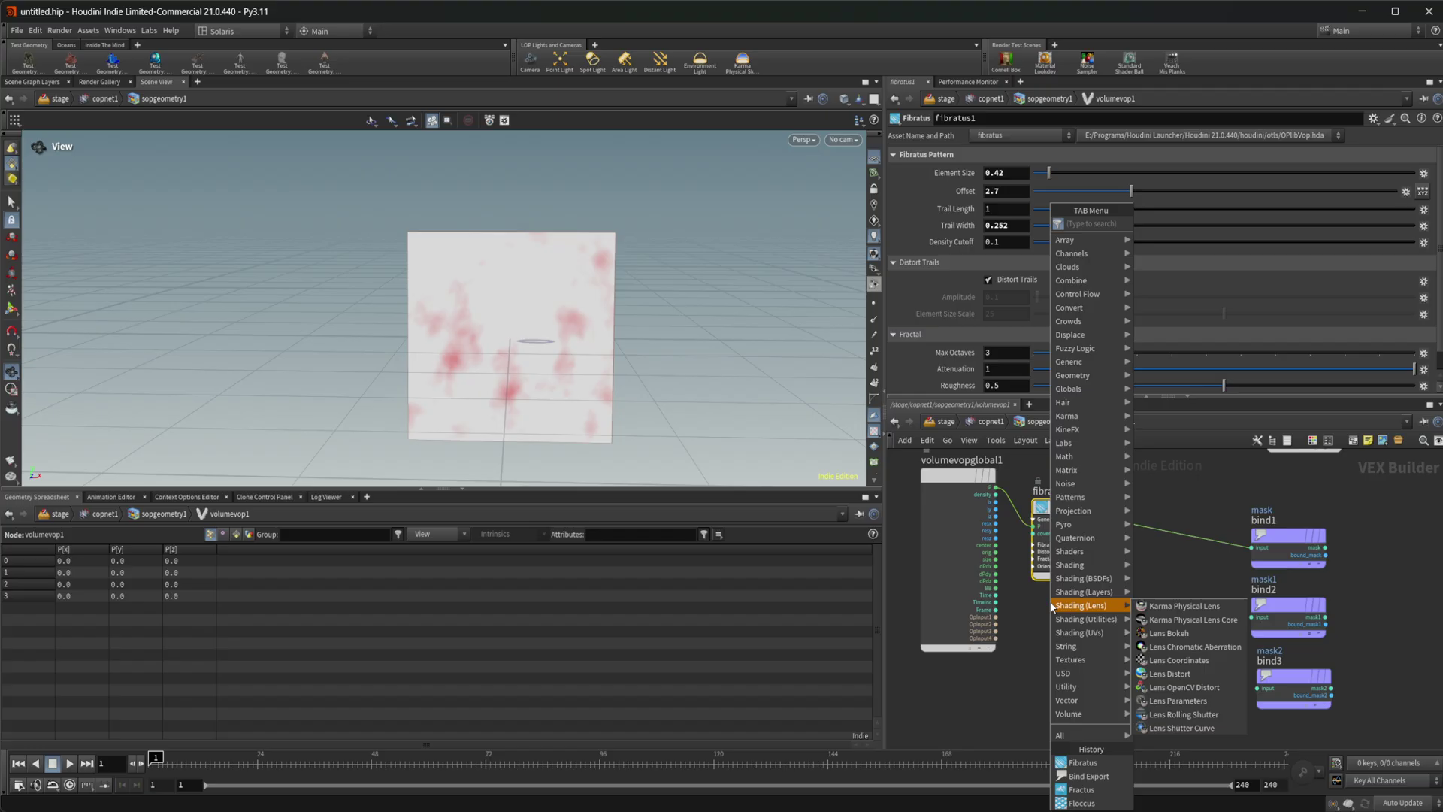
{"action": "type", "text": "floc"}
{"action": "key", "text": "Return"}
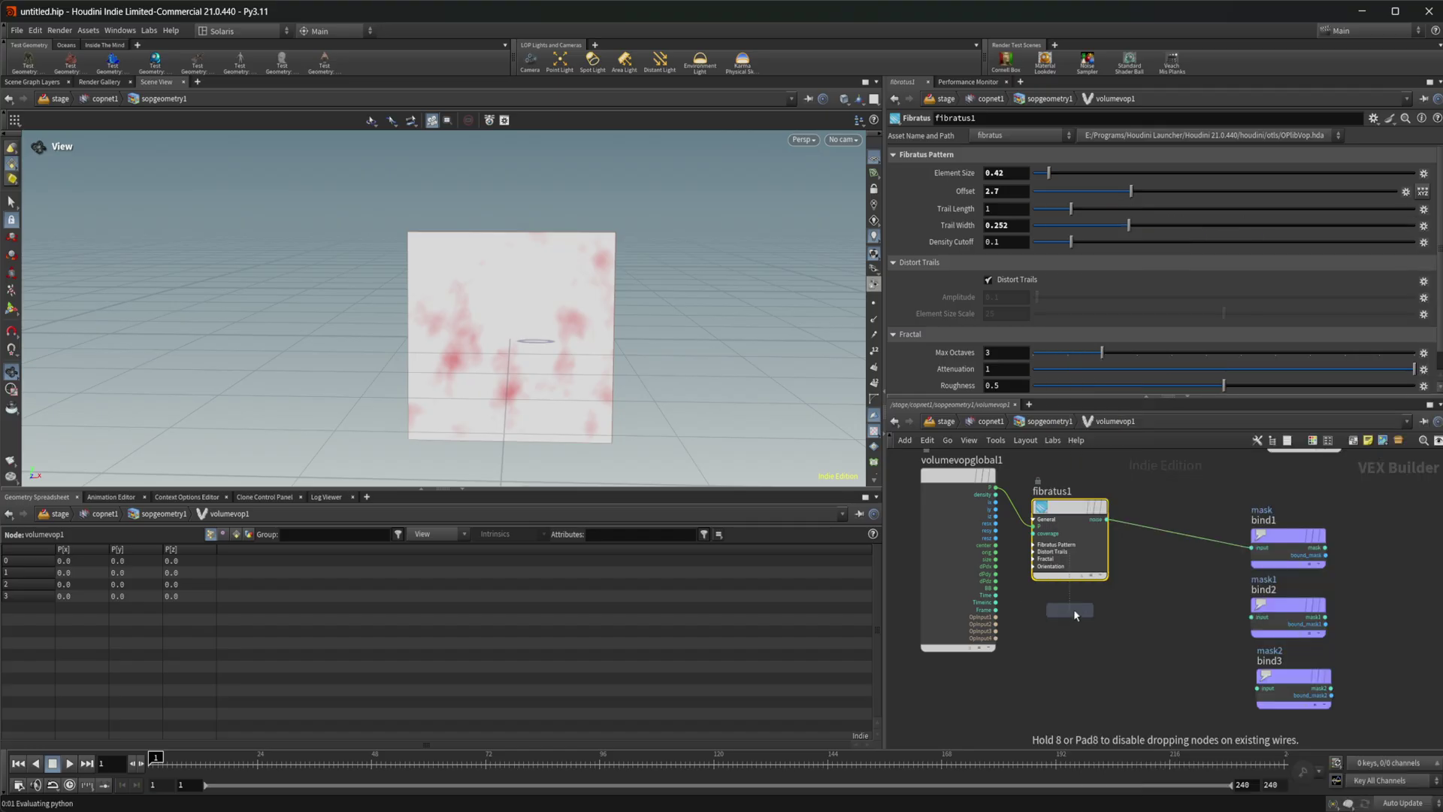
{"action": "left_click", "coordinate": [1074, 609]}
- Wire the globals' P output into Floccus and connect its noise to the mask bind in place of Fibratus
{"action": "left_click", "coordinate": [996, 489]}
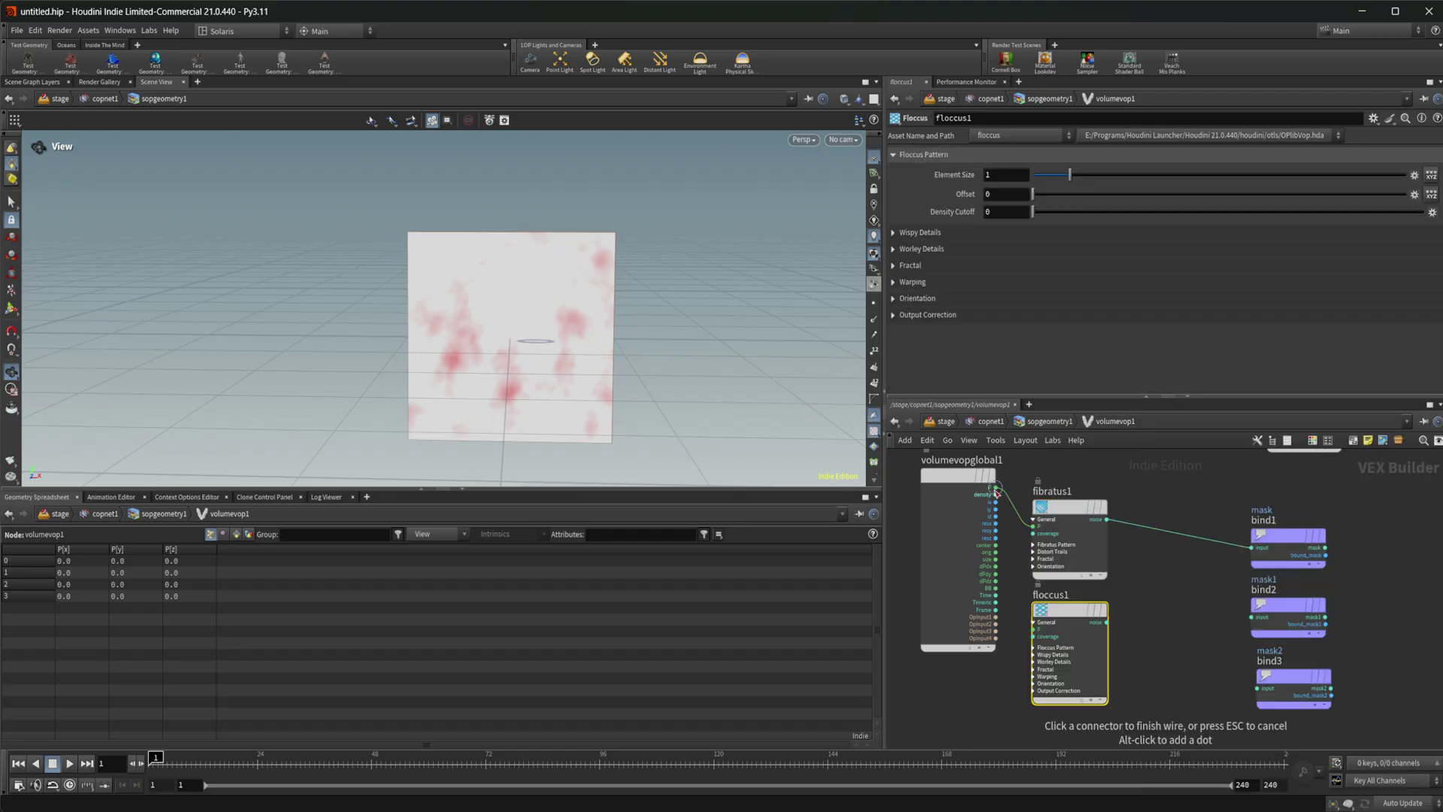
{"action": "left_click", "coordinate": [1033, 629]}
{"action": "left_click_drag", "start_coordinate": [1106, 622], "coordinate": [1271, 554]}
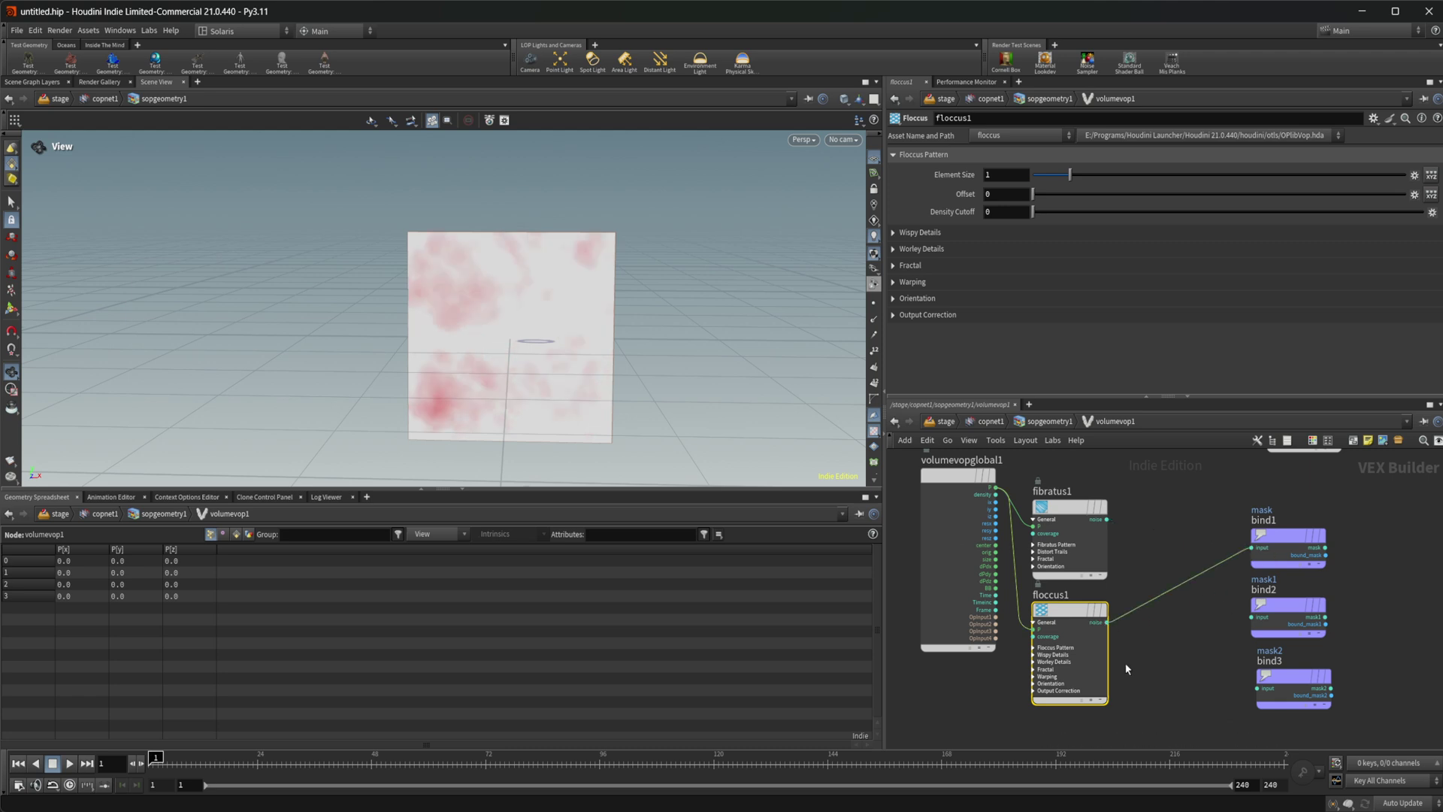
- Set the Floccus Element Size to 0.57 and Offset to 2.96, and expand its Wispy Details and Worley Details settings
{"action": "left_click_drag", "start_coordinate": [1070, 174], "coordinate": [1143, 194]}
{"action": "left_click_drag", "start_coordinate": [1059, 176], "coordinate": [1053, 176]}
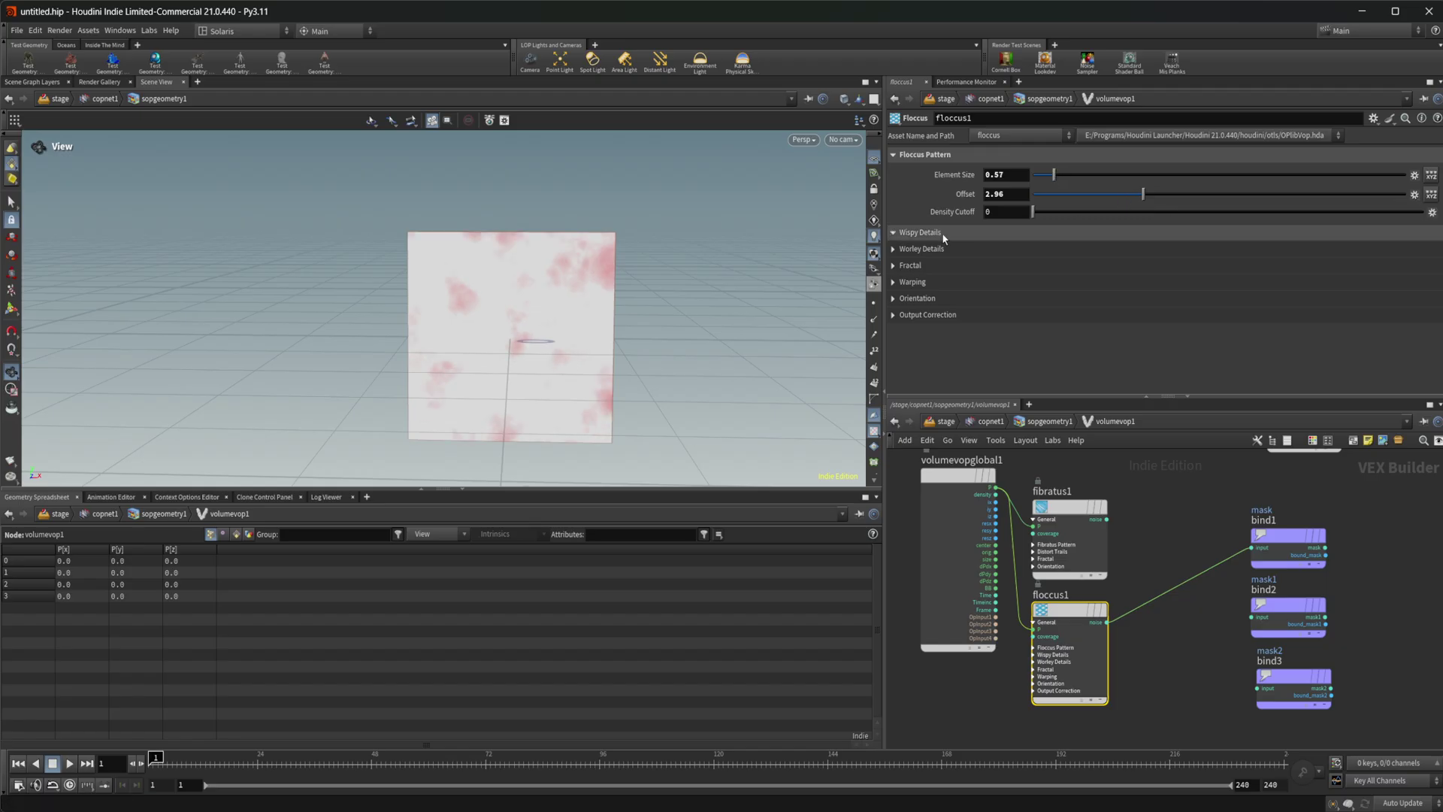
{"action": "left_click", "coordinate": [1064, 233]}
{"action": "left_click", "coordinate": [972, 305]}
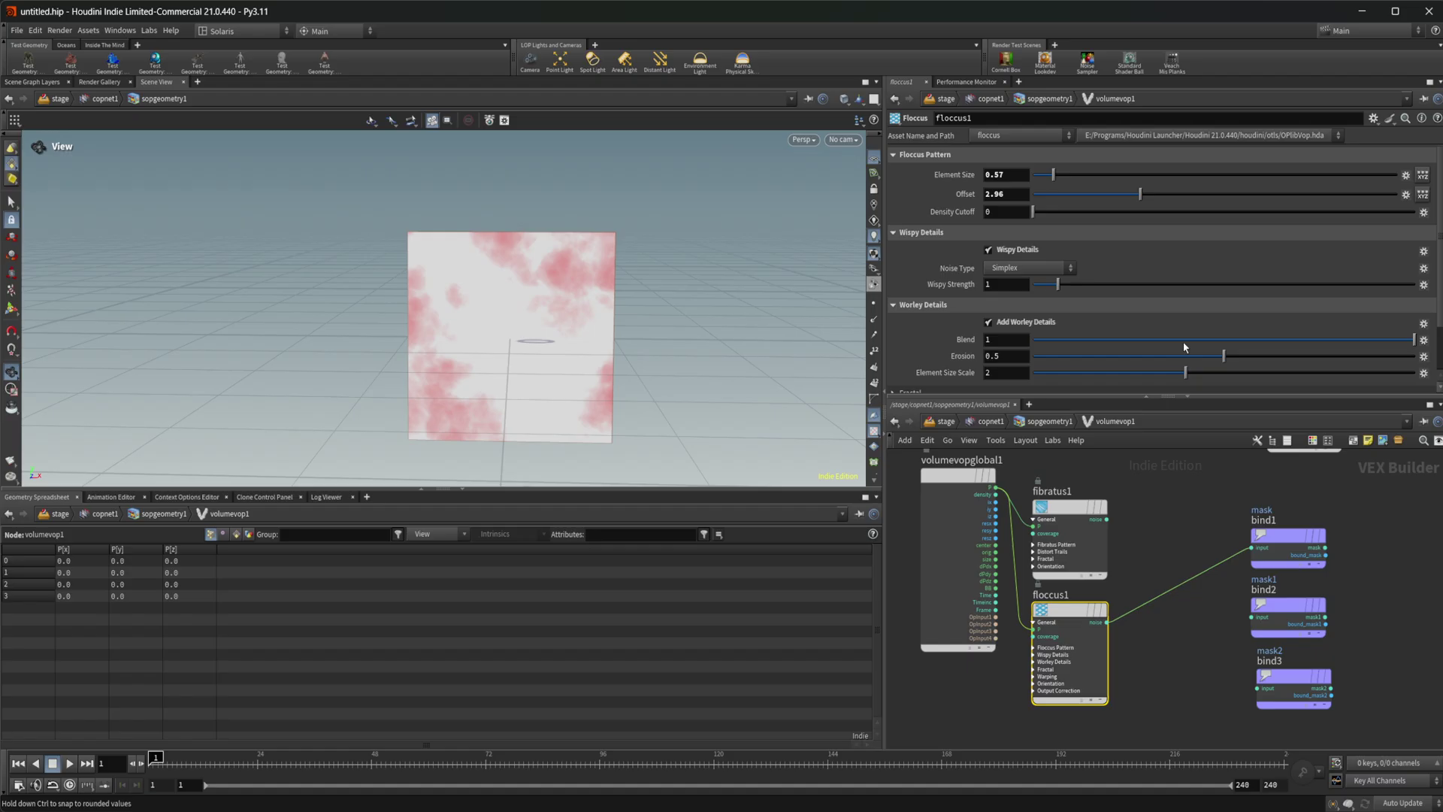
- Set the Erosion of the Floccus Worley details to 0.244
{"action": "left_click_drag", "start_coordinate": [1297, 366], "coordinate": [1126, 356]}
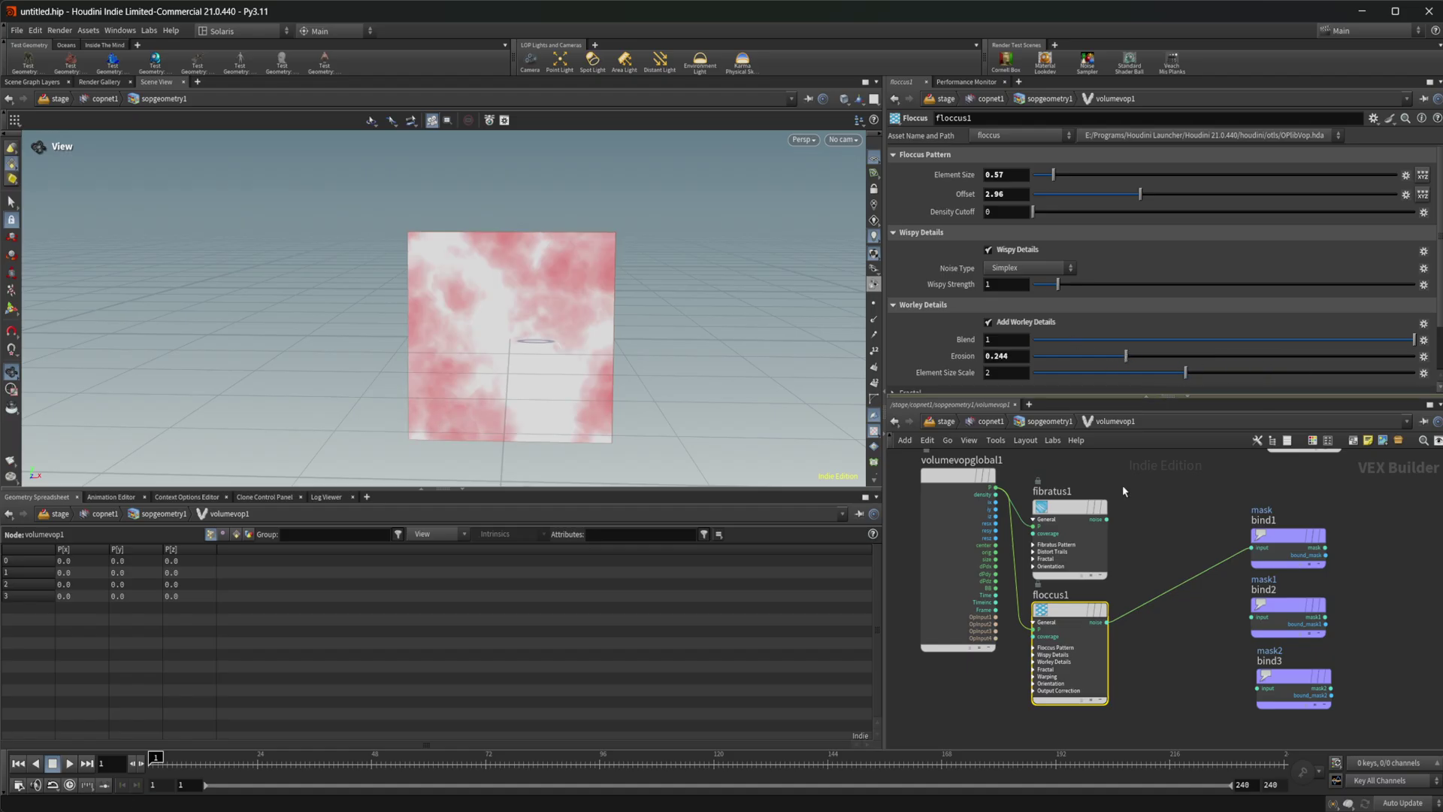
{"action": "middle_click_drag", "start_coordinate": [1183, 733], "coordinate": [1183, 671]}
{"action": "key", "text": "Tab"}
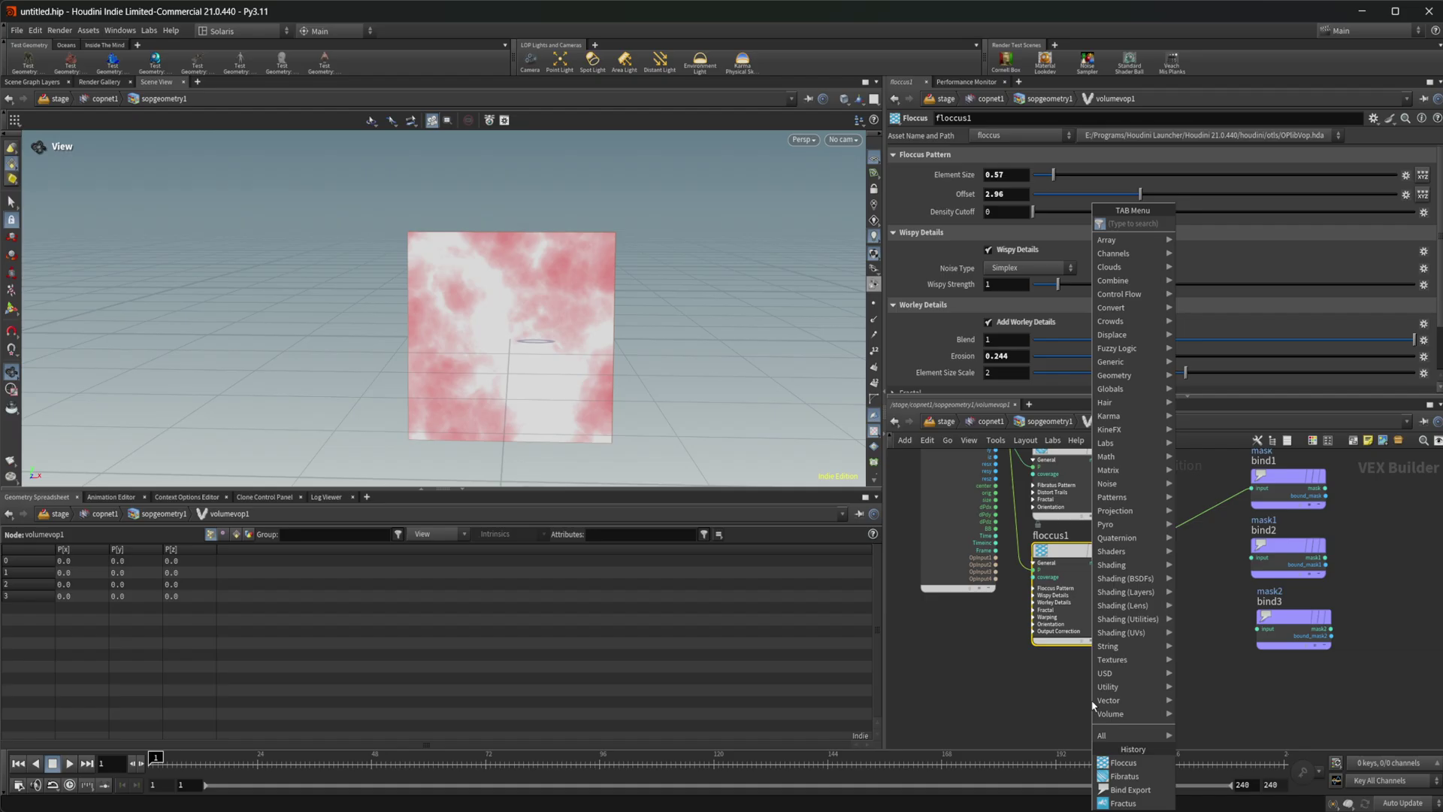
{"action": "type", "text": "stra"}
{"action": "key", "text": "Return"}
{"action": "left_click", "coordinate": [1087, 696]}
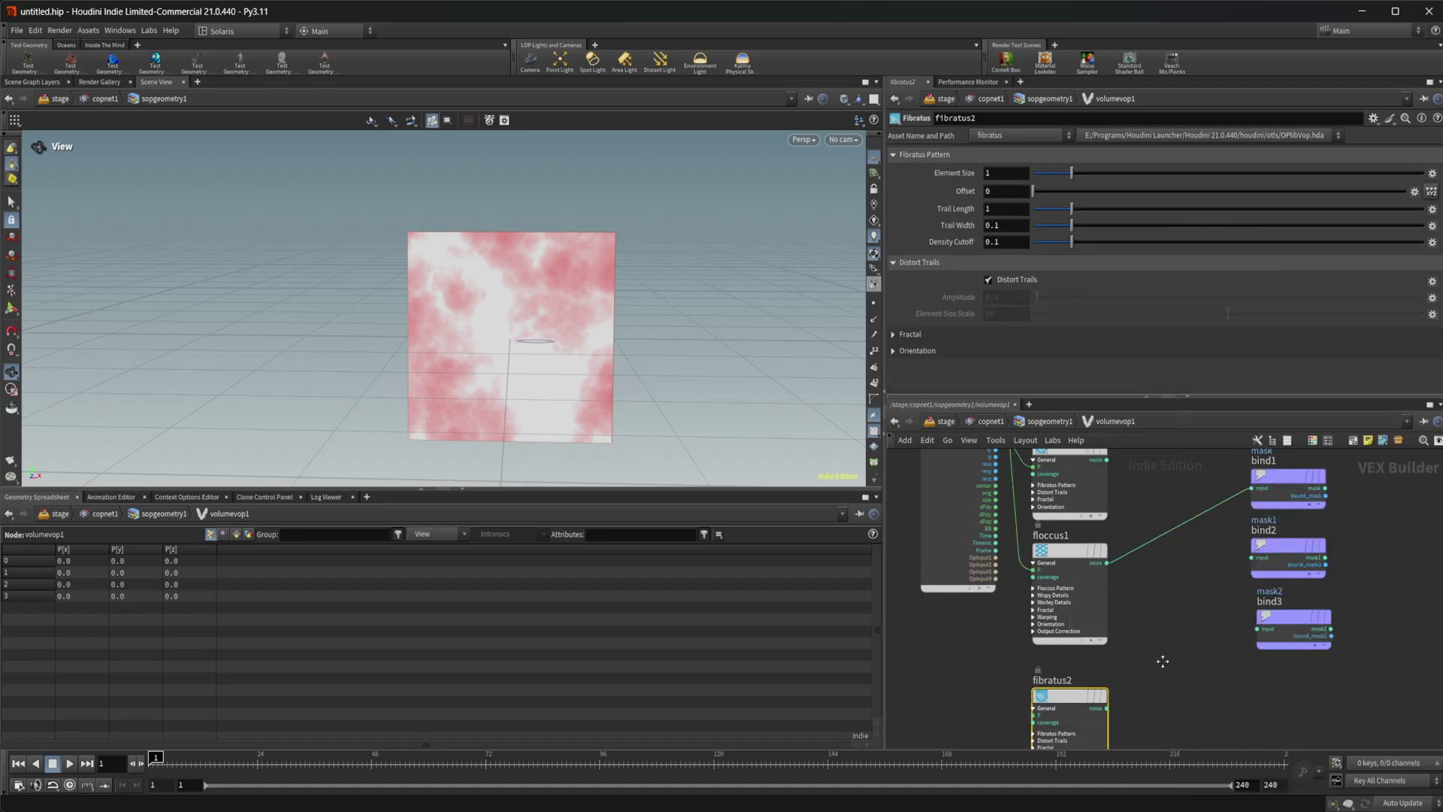
{"action": "mouse_move", "coordinate": [1165, 603]}
{"action": "middle_mouse_down"}
{"action": "mouse_move", "coordinate": [1169, 654]}
{"action": "mouse_move", "coordinate": [1158, 591]}
{"action": "middle_mouse_up"}
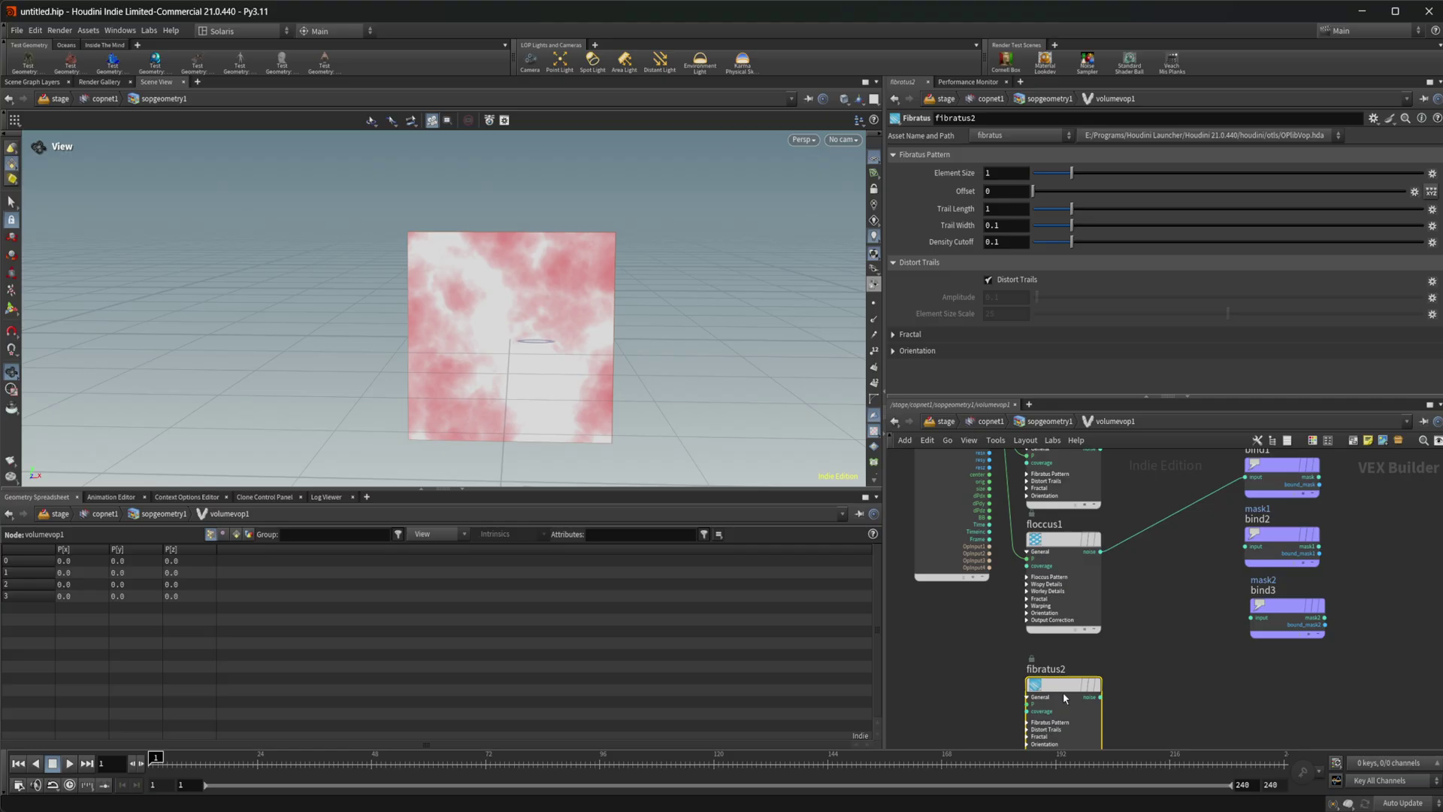
{"action": "key", "text": "Delete"}
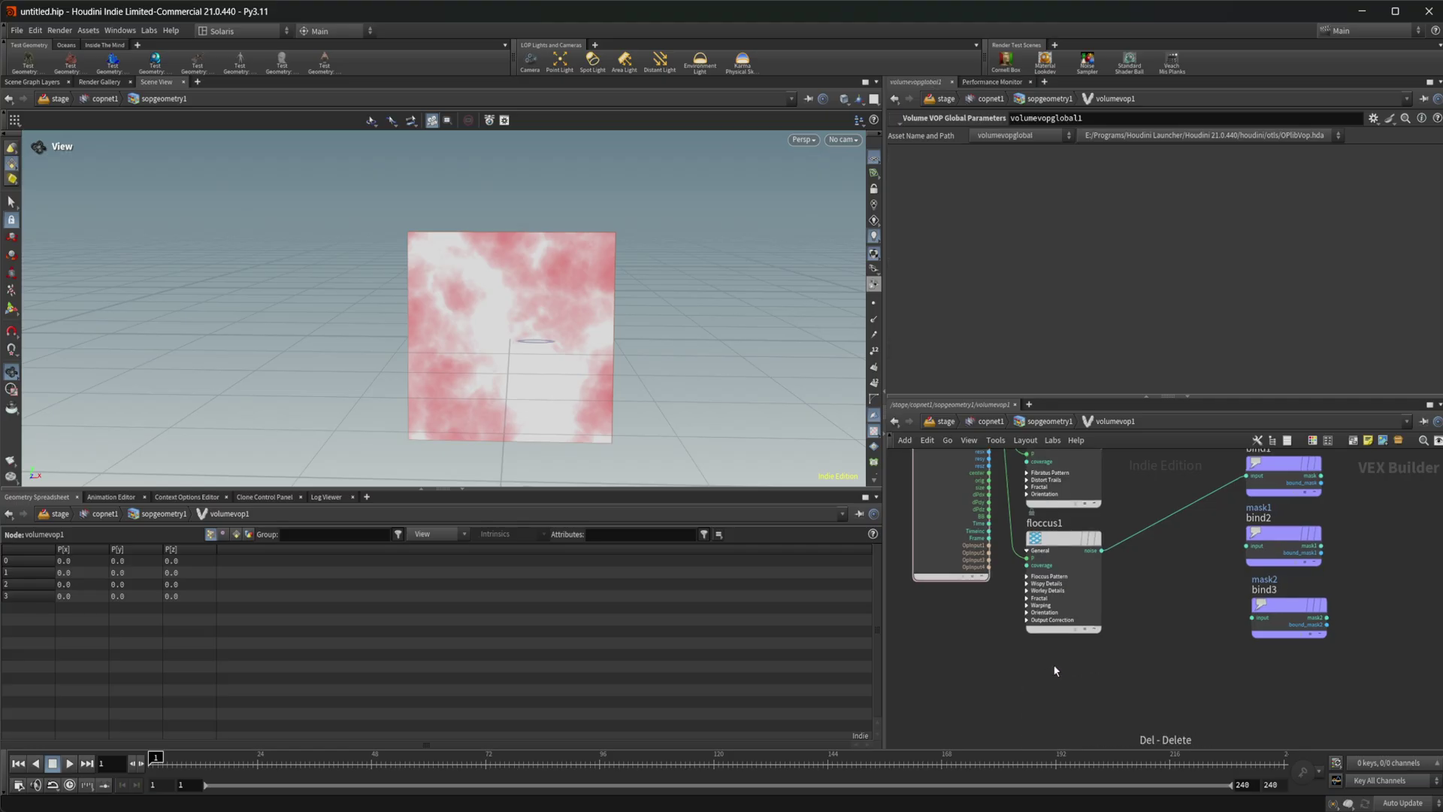
- Add a Fractus noise node below the Floccus node
{"action": "key", "text": "Tab"}
{"action": "mouse_move", "coordinate": [1102, 498]}
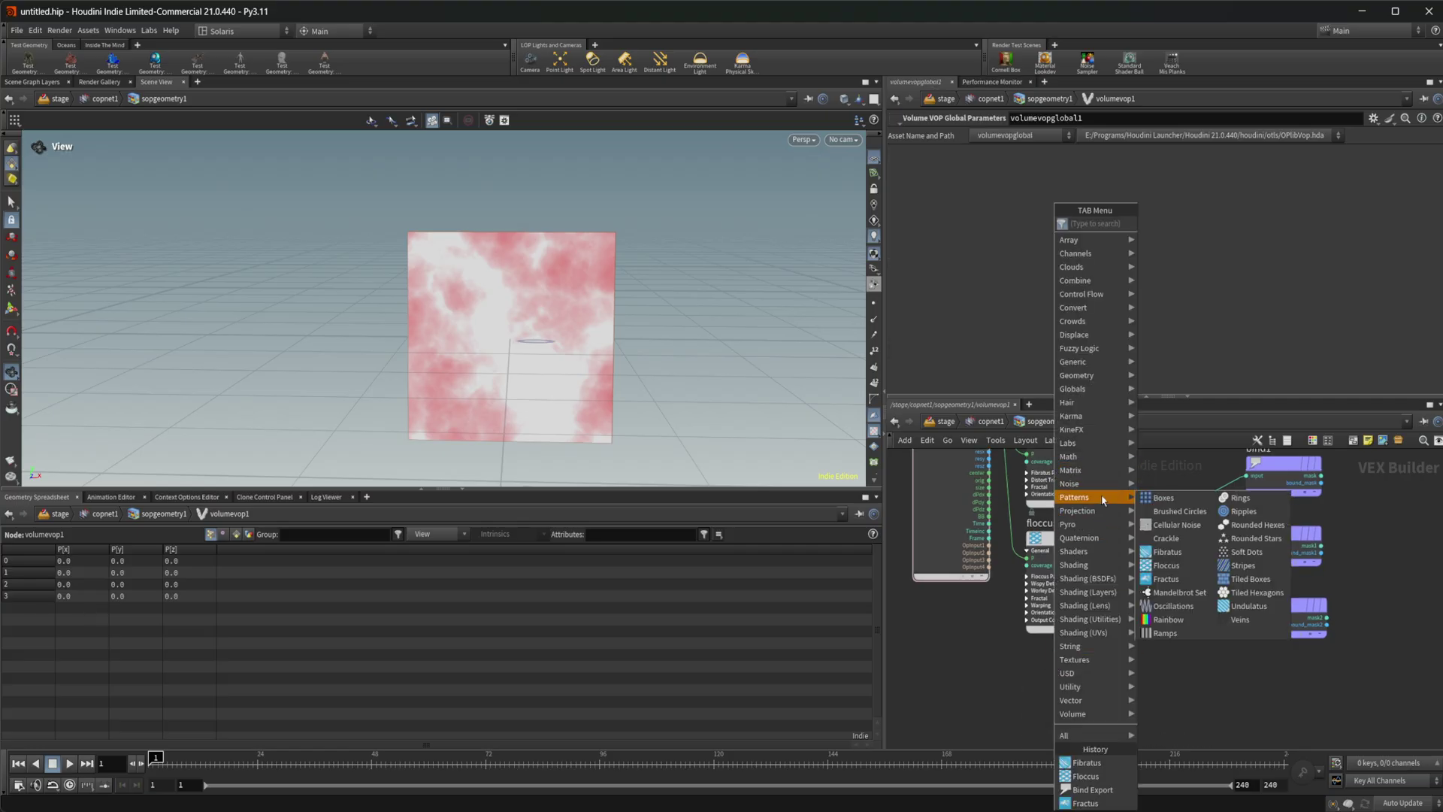
{"action": "left_click", "coordinate": [1187, 579]}
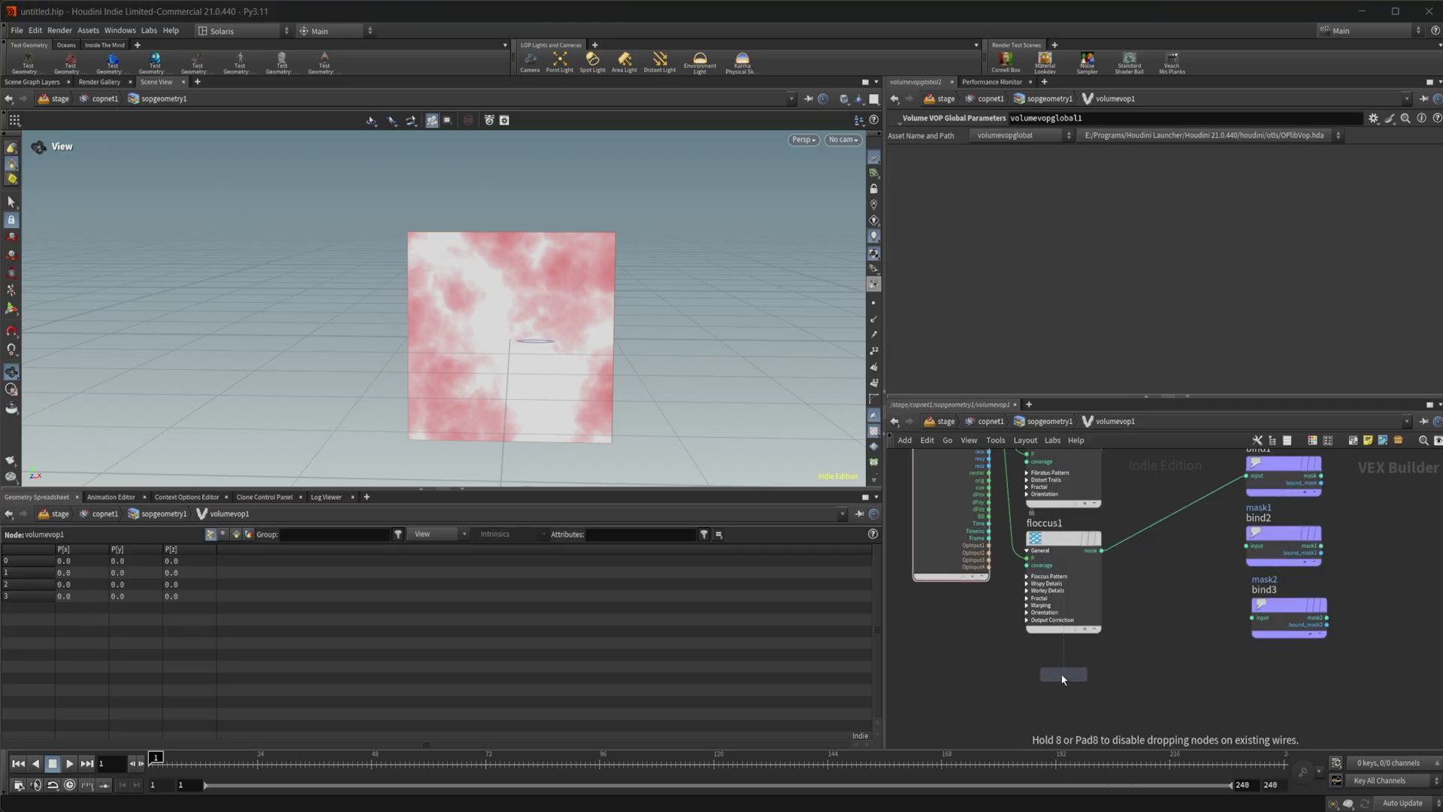
{"action": "left_click", "coordinate": [1043, 640]}
- Wire the globals' P output into Fractus and connect its noise to the mask bind in place of Floccus
{"action": "scroll", "coordinate": [966, 656], "scroll_direction": "down", "scroll_amount": 1}
{"action": "left_click", "coordinate": [990, 501]}
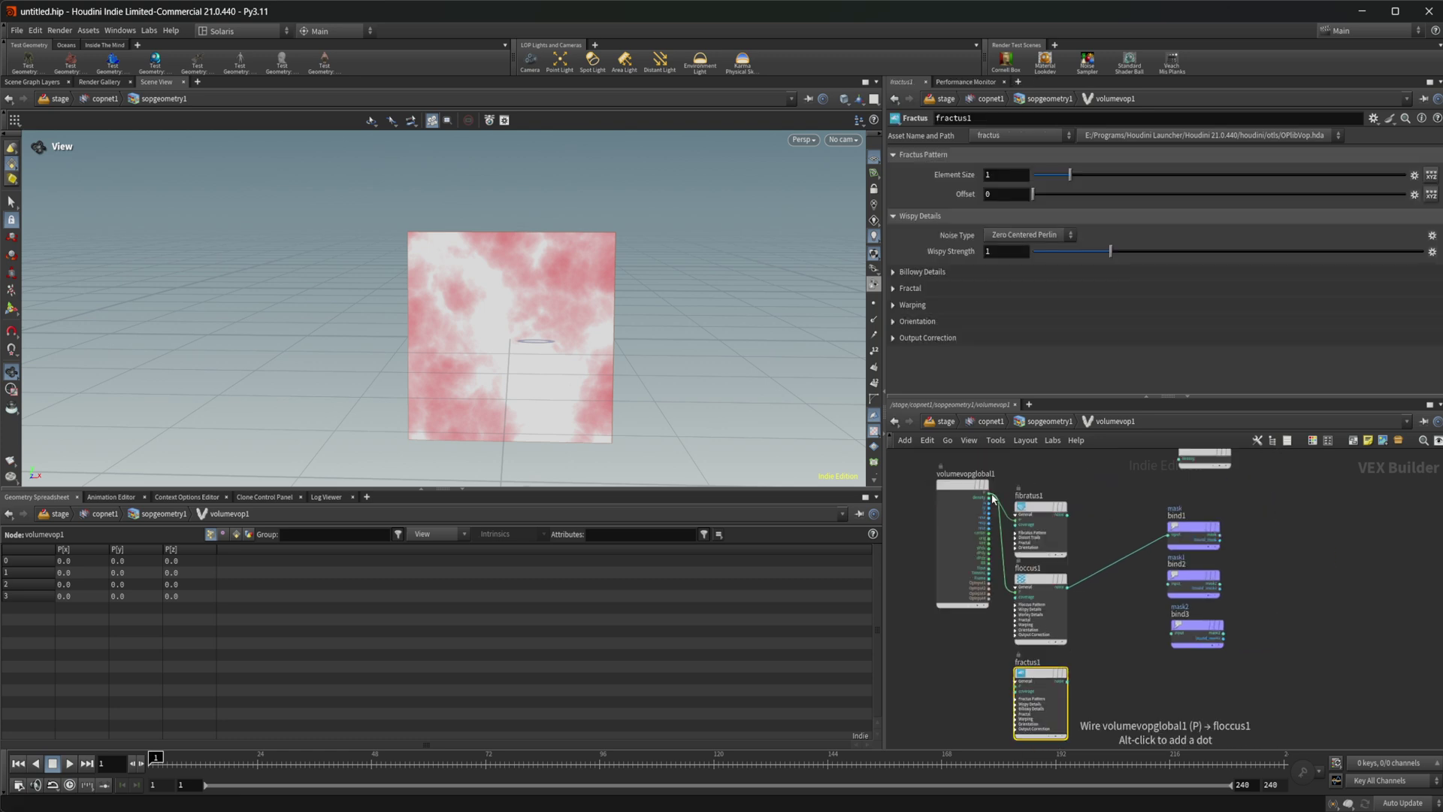
{"action": "left_click", "coordinate": [1017, 682]}
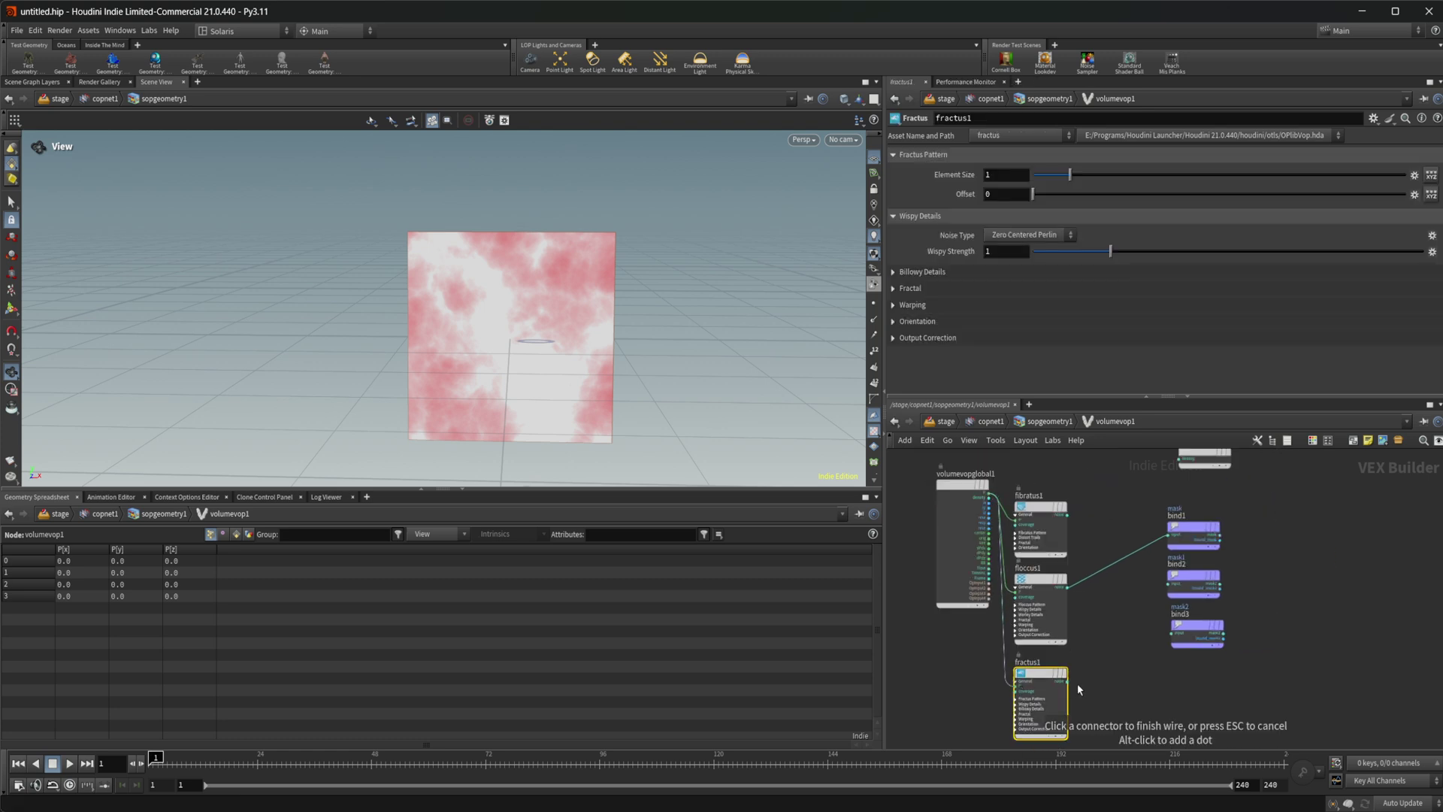
{"action": "left_click_drag", "start_coordinate": [1069, 682], "coordinate": [1168, 535]}
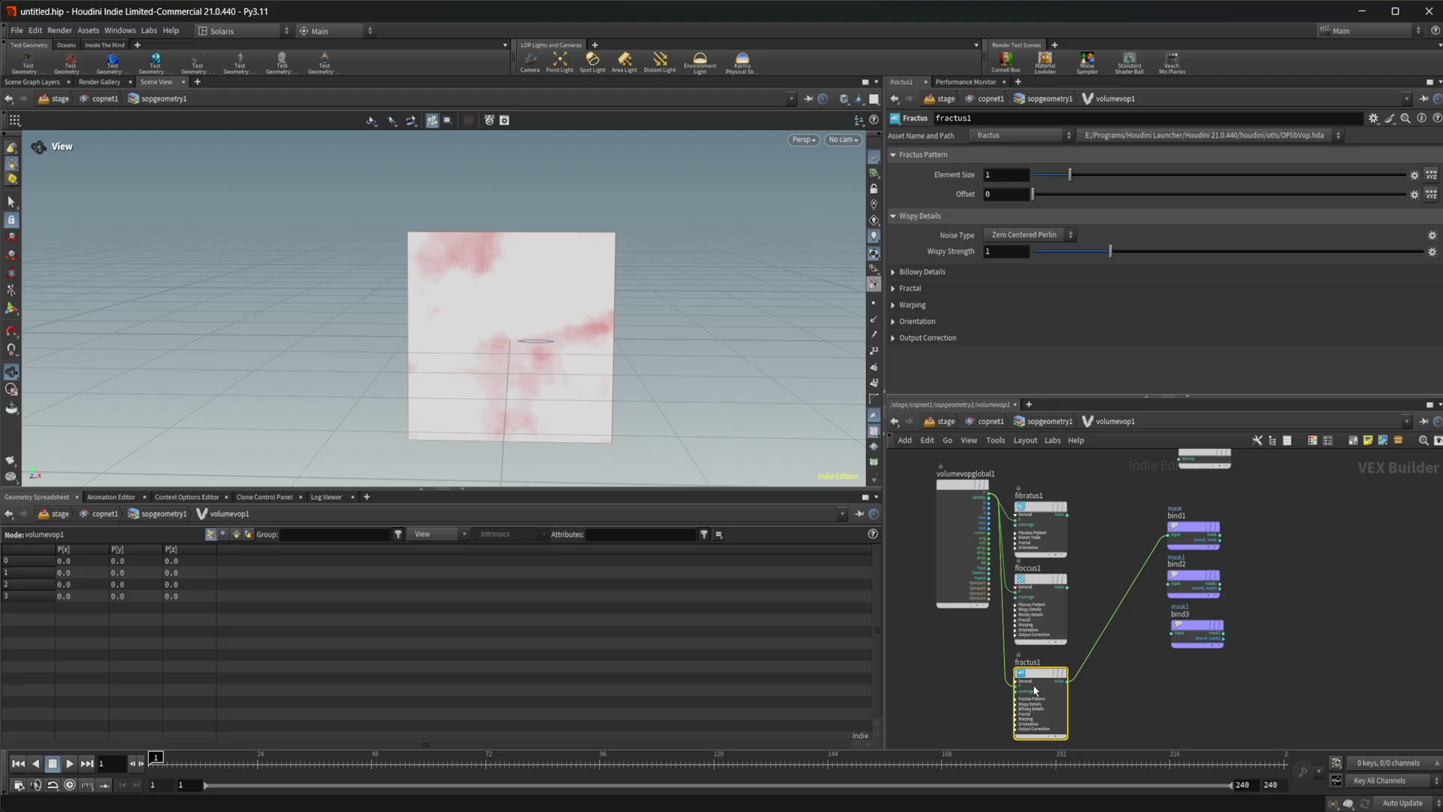
- Set the Fractus Element Size to 0.48, Offset to 3.15, Wispy Strength to 2.084 and Billowy Strength to 0.39
{"action": "left_click_drag", "start_coordinate": [1069, 175], "coordinate": [1055, 174]}
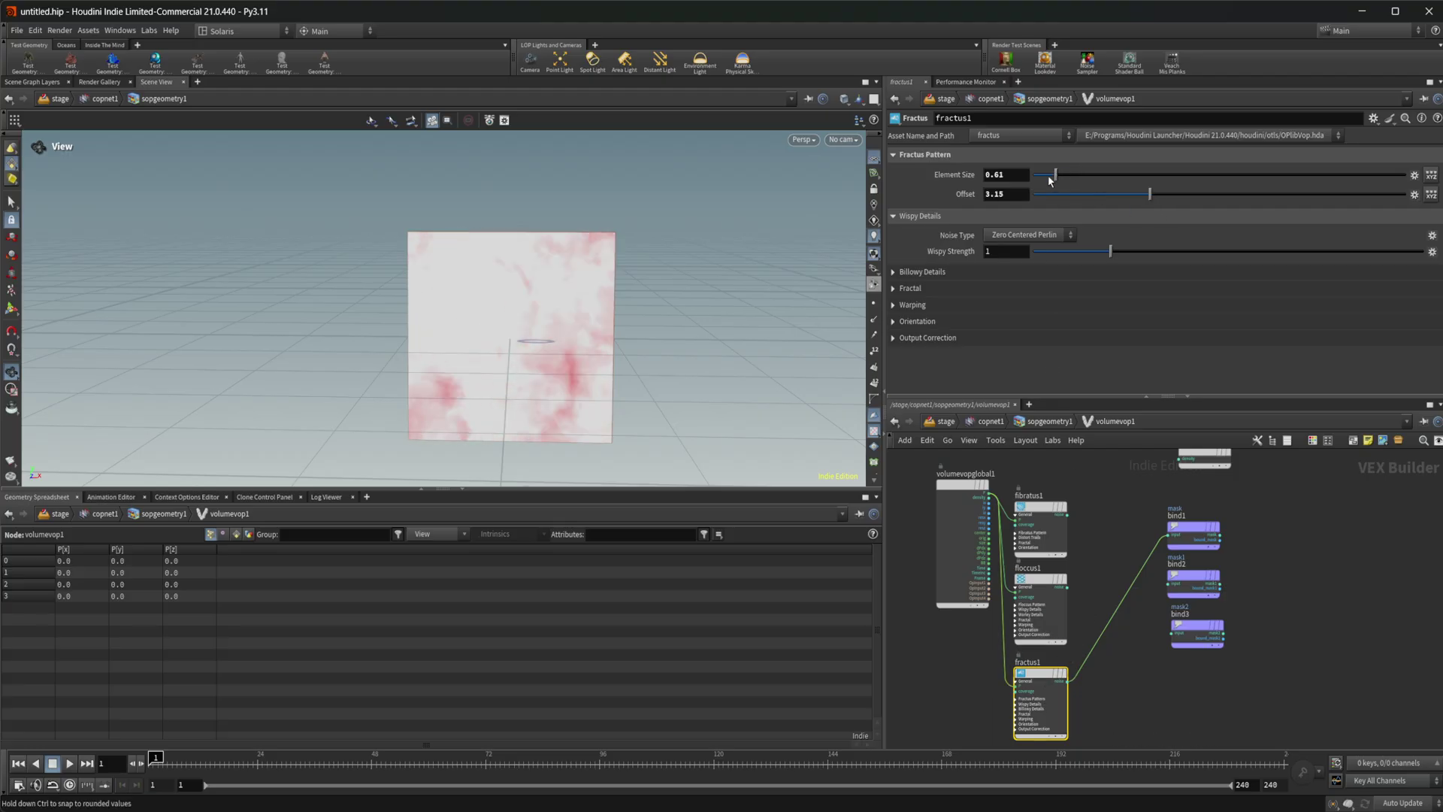
{"action": "left_click", "coordinate": [957, 275]}
{"action": "left_click_drag", "start_coordinate": [1109, 251], "coordinate": [1193, 251]}
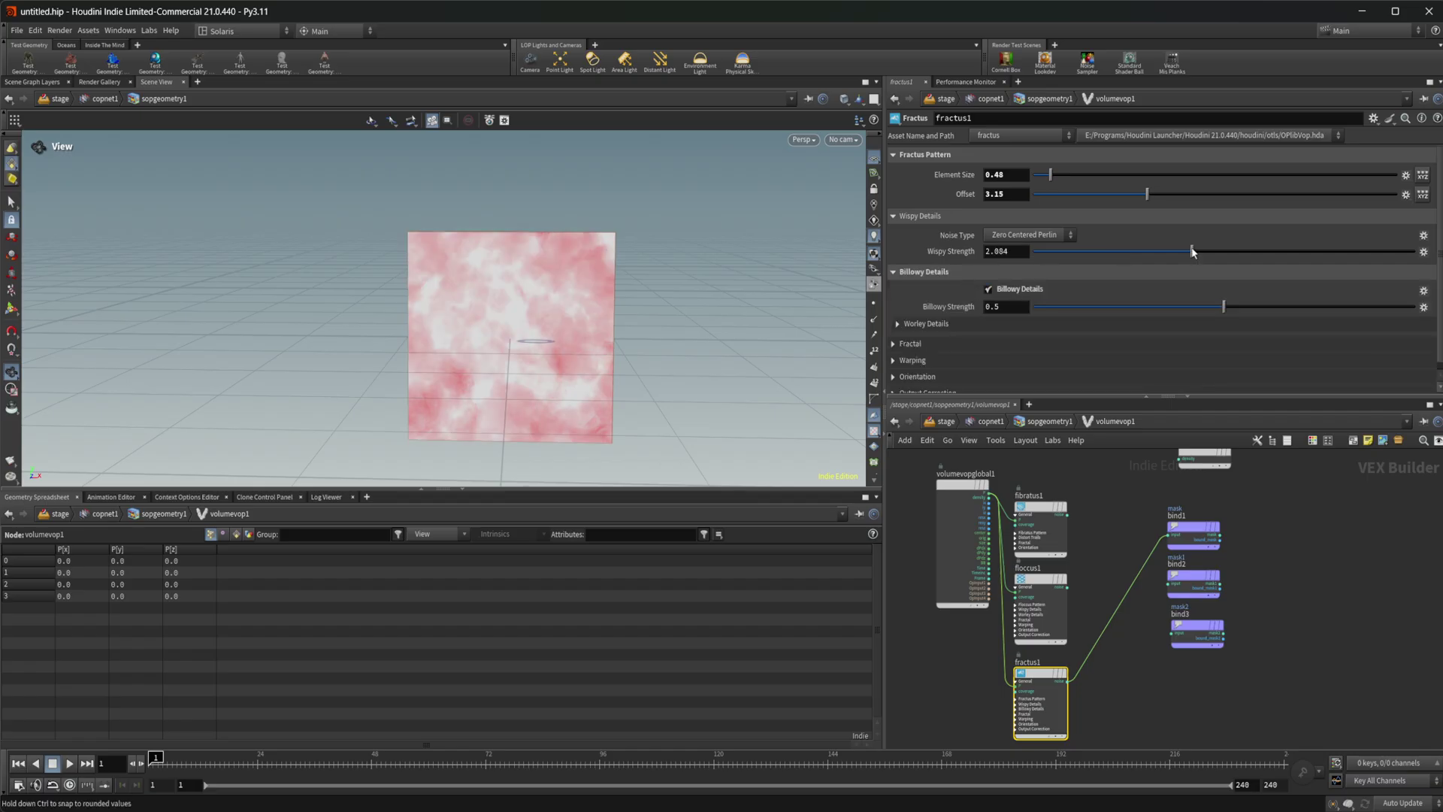
{"action": "left_click_drag", "start_coordinate": [1130, 307], "coordinate": [1124, 306]}
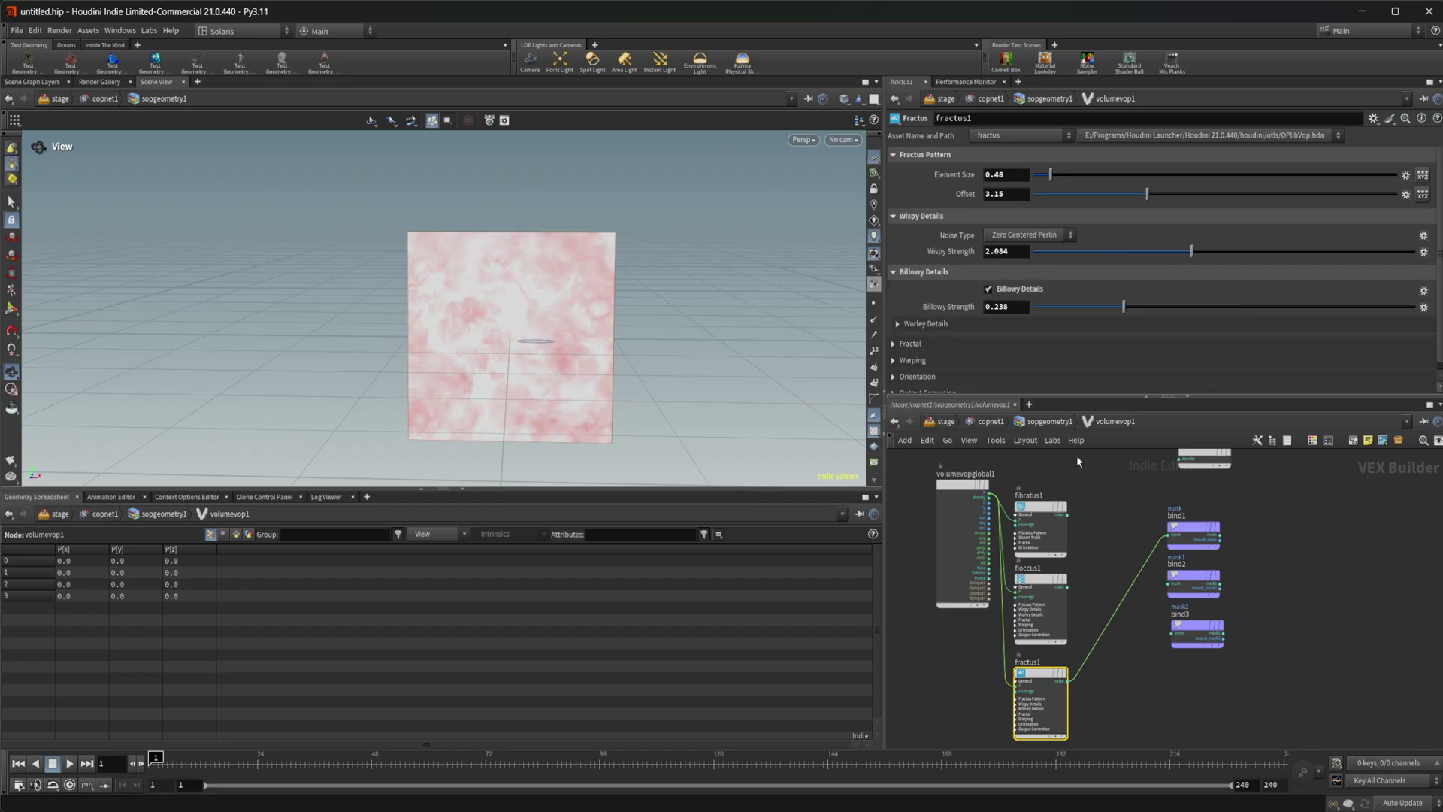
{"action": "left_click", "coordinate": [1183, 307]}
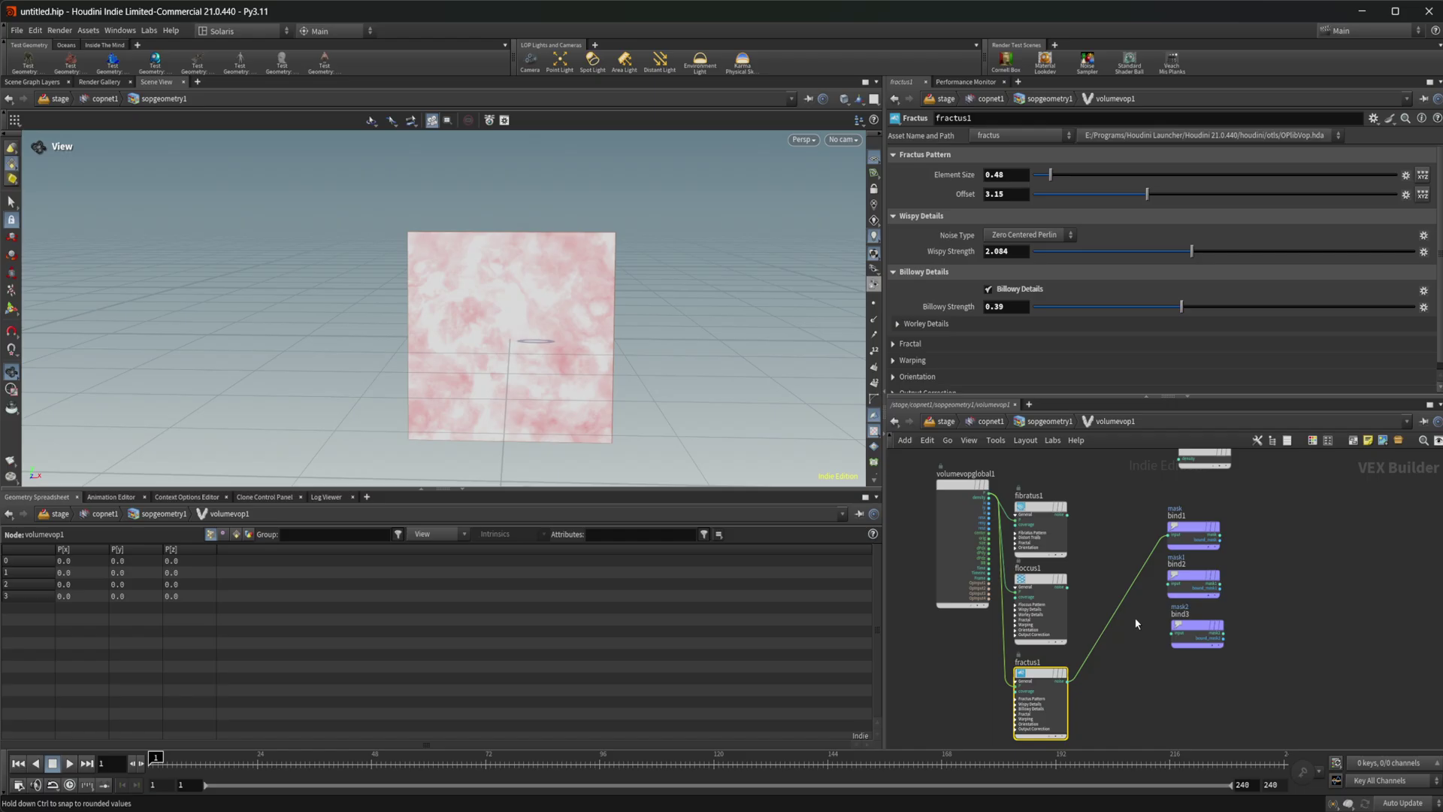
- Connect the Fibratus noise to the mask bind, Floccus to the mask1 bind and Fractus to the mask2 bind
{"action": "middle_click_drag", "start_coordinate": [1153, 698], "coordinate": [1151, 653]}
{"action": "scroll", "coordinate": [1138, 628], "scroll_direction": "up", "scroll_amount": 2}
{"action": "middle_click_drag", "start_coordinate": [1081, 458], "coordinate": [1083, 522]}
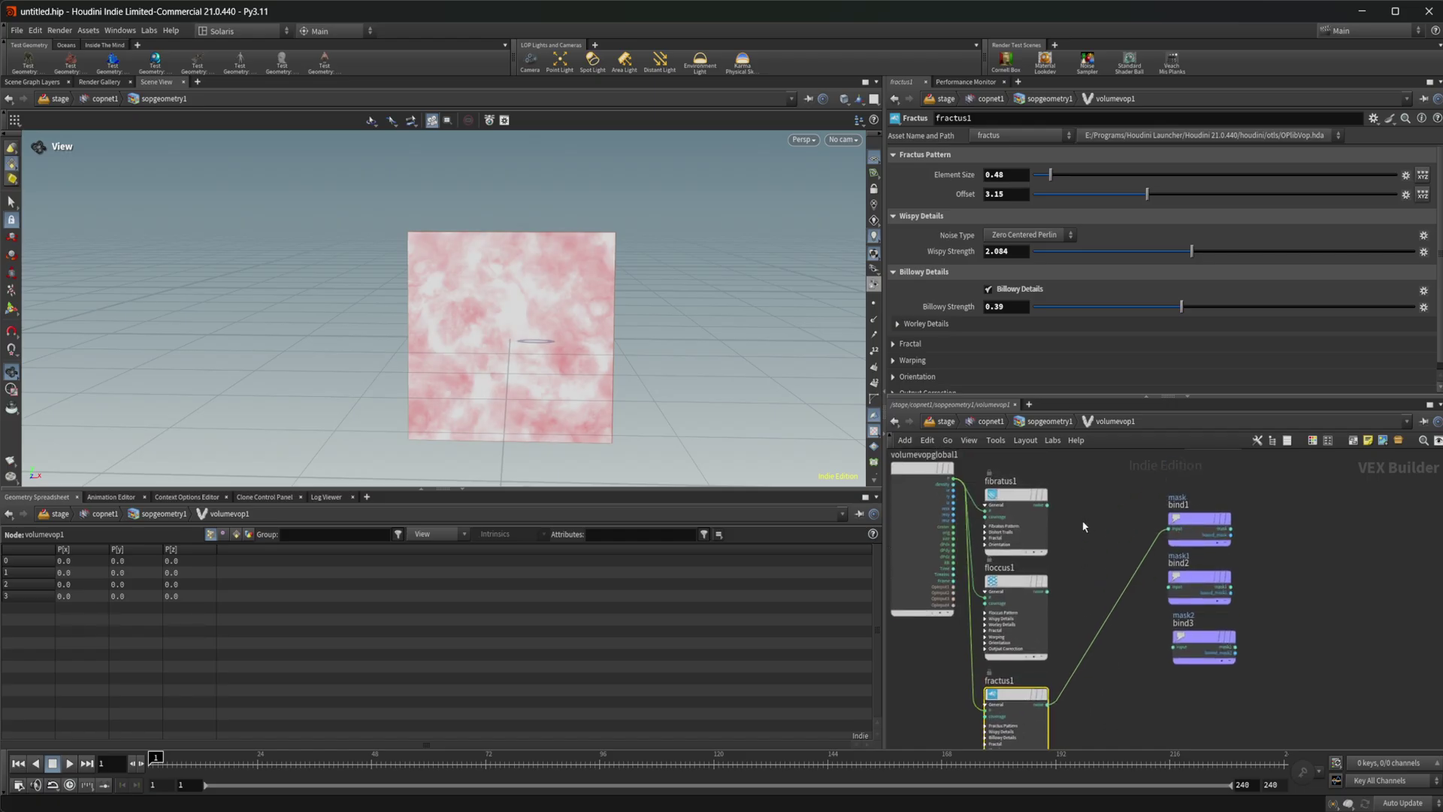
{"action": "left_click", "coordinate": [1047, 505]}
{"action": "left_click", "coordinate": [1169, 528]}
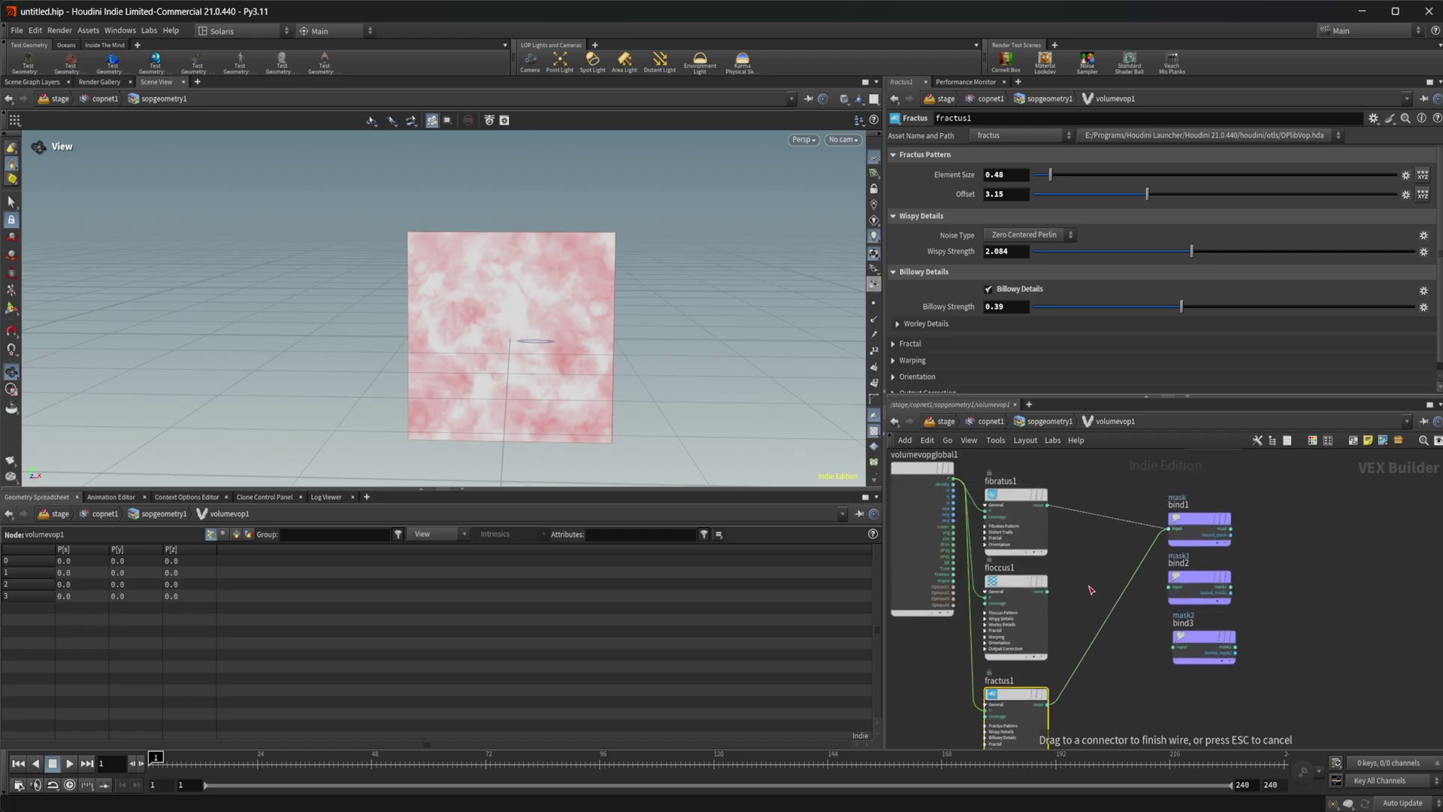
{"action": "left_click", "coordinate": [1048, 593]}
{"action": "left_click", "coordinate": [1169, 587]}
{"action": "middle_click_drag", "start_coordinate": [1042, 724], "coordinate": [1084, 695]}
{"action": "left_click", "coordinate": [1053, 656]}
{"action": "left_click", "coordinate": [1179, 598]}
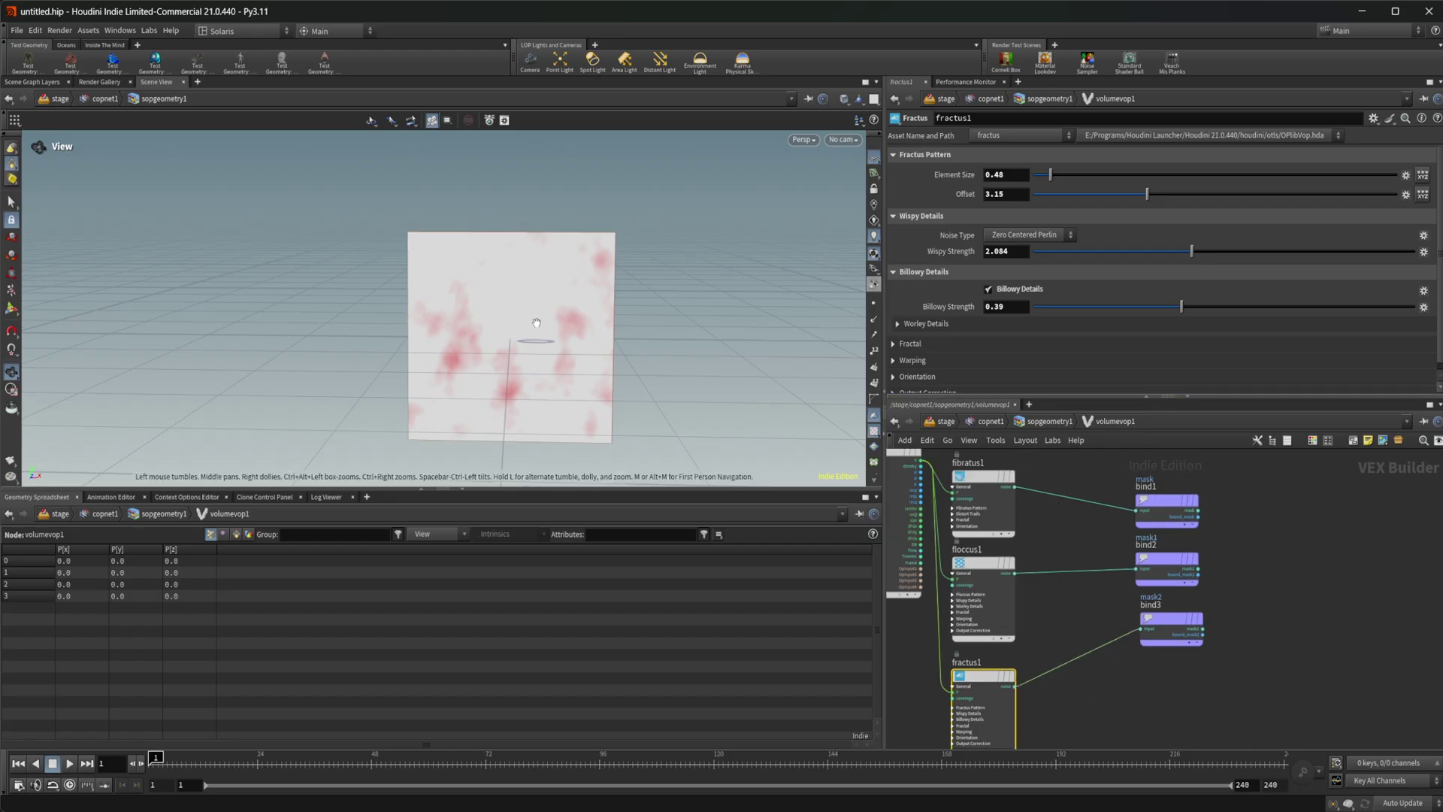
- Return to the copnet1 network and add a Geometry to Layer node fed by the SOP import
{"action": "left_click", "coordinate": [1038, 422]}
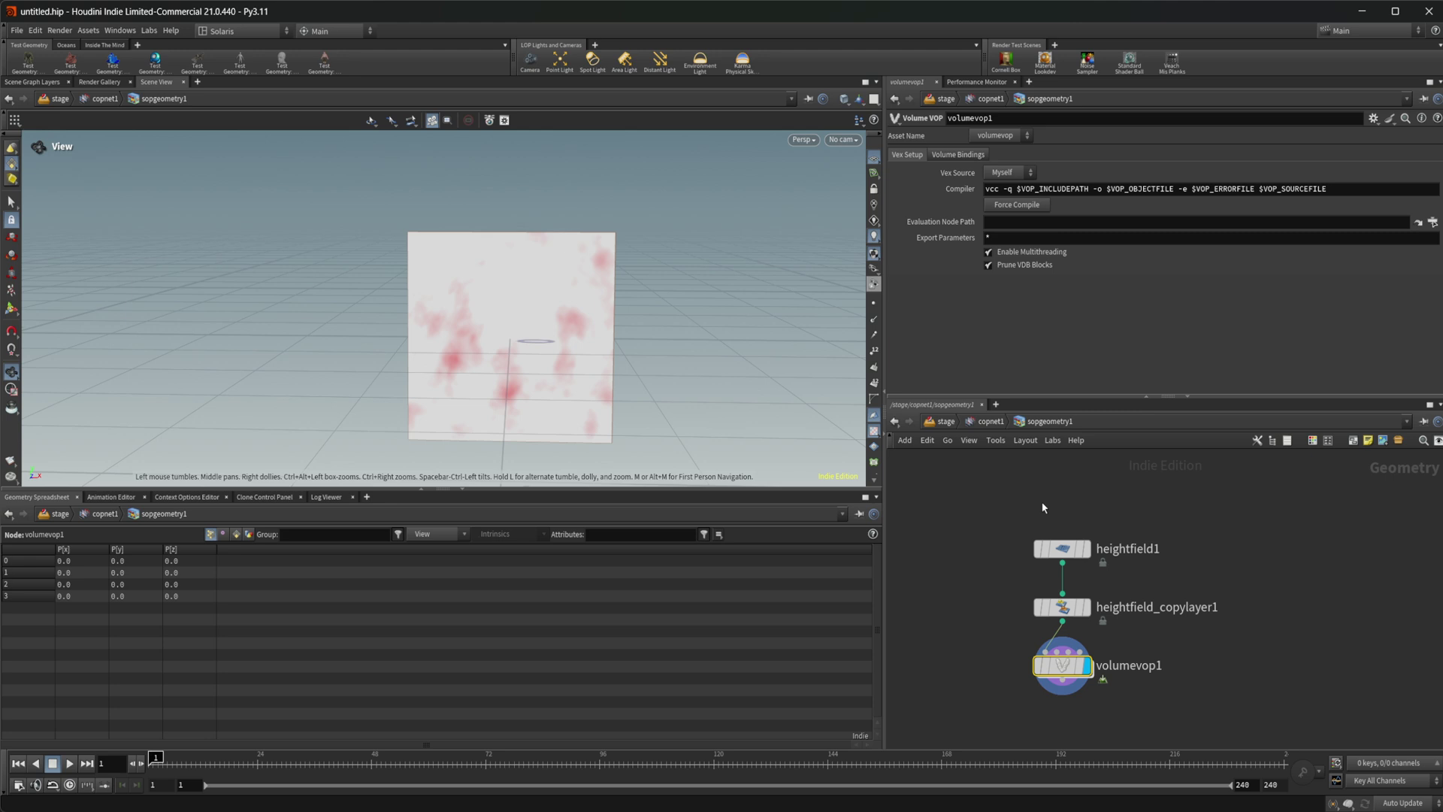
{"action": "left_click", "coordinate": [993, 422]}
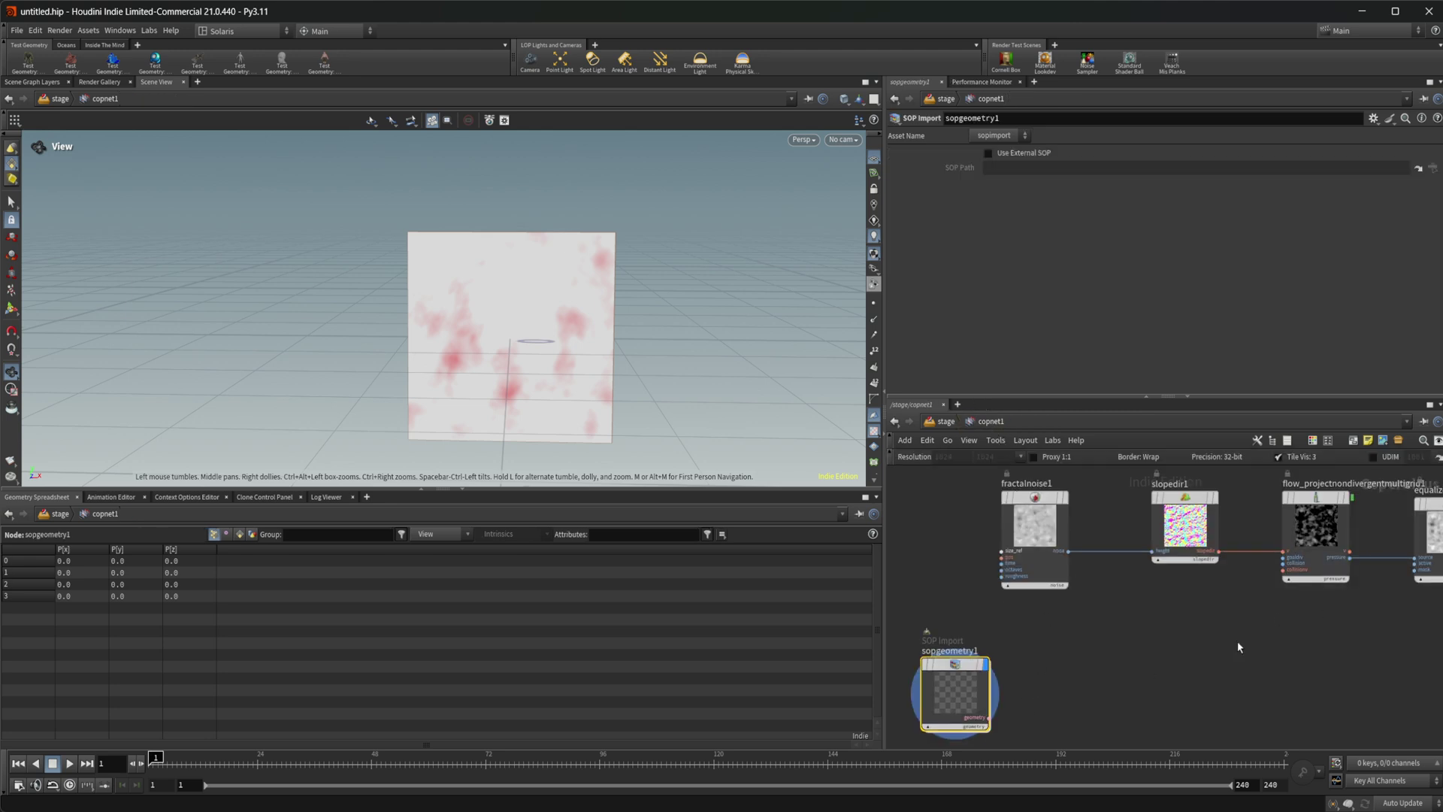
{"action": "scroll", "coordinate": [1225, 647], "scroll_direction": "down", "scroll_amount": 3}
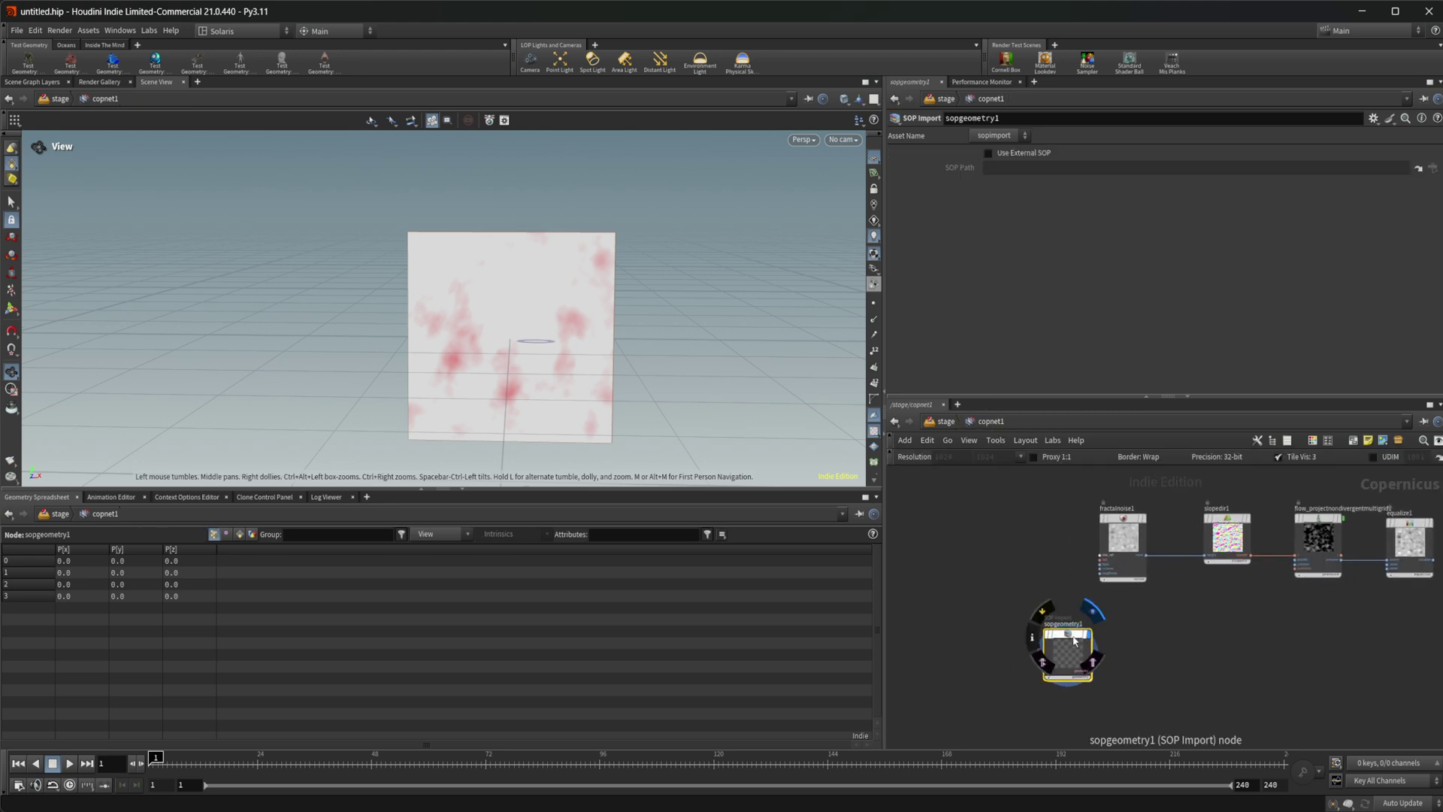
{"action": "left_click_drag", "start_coordinate": [1072, 638], "coordinate": [1052, 630]}
{"action": "scroll", "coordinate": [1083, 705], "scroll_direction": "up", "scroll_amount": 3}
{"action": "key", "text": "Tab"}
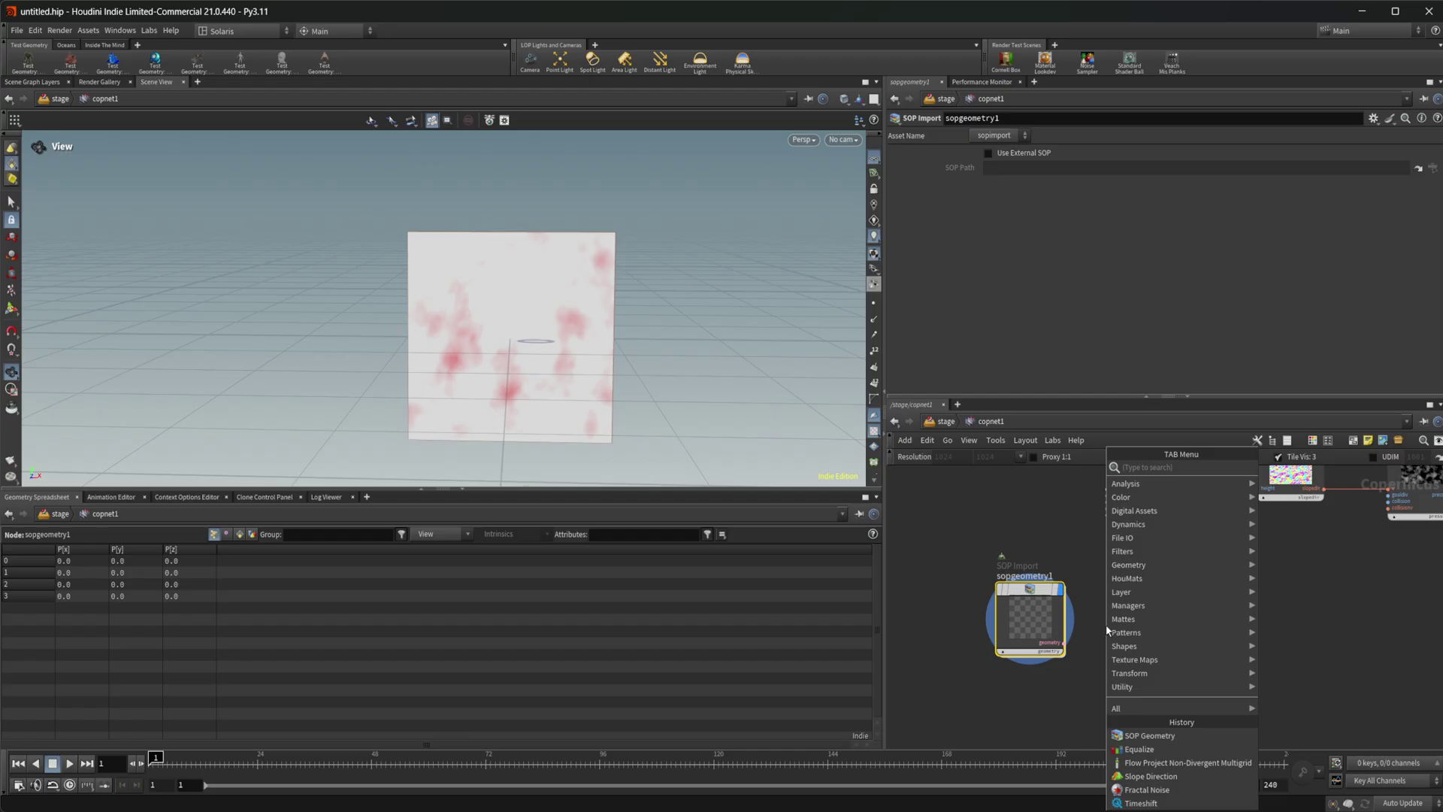
{"action": "type", "text": "geot"}
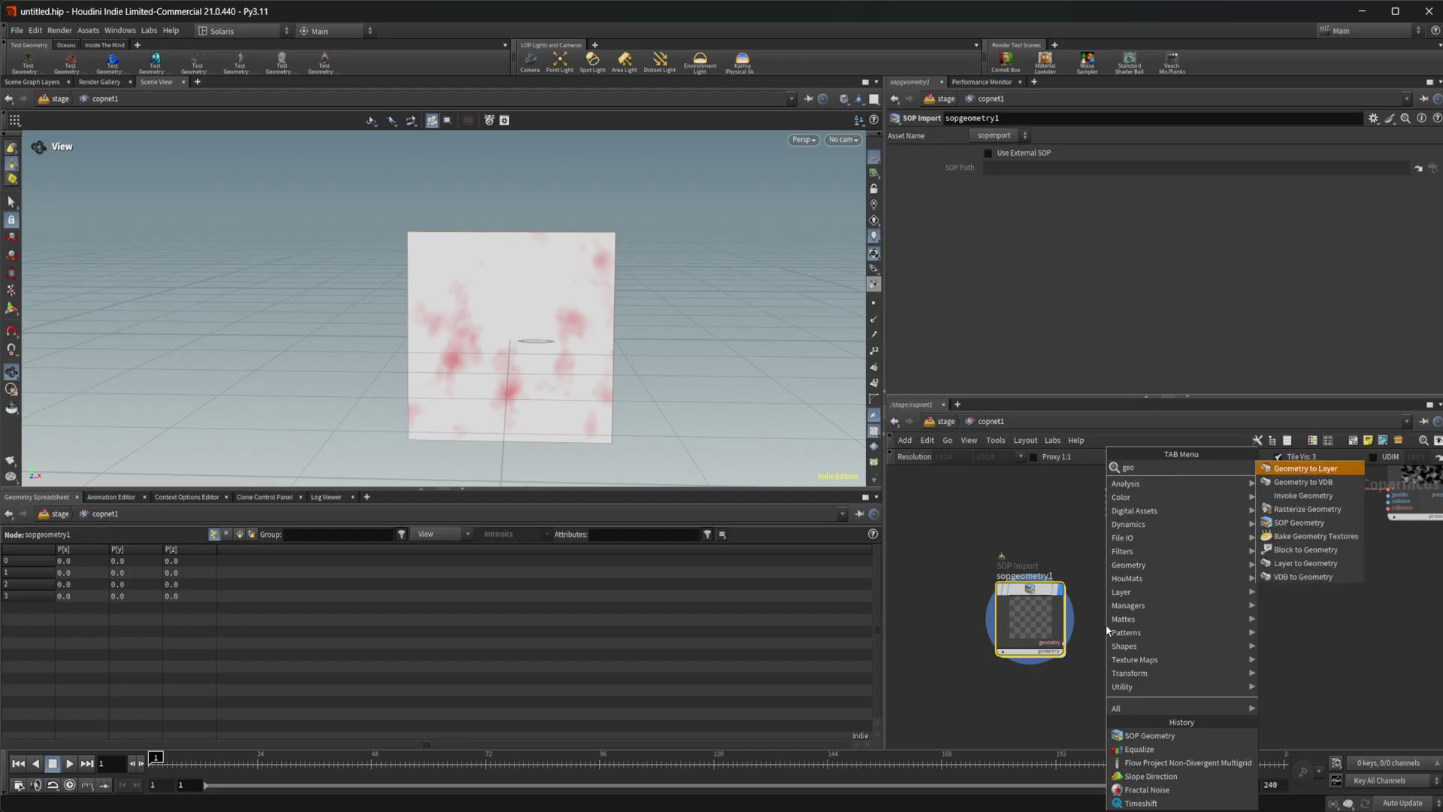
{"action": "key", "text": "Return"}
{"action": "left_click", "coordinate": [1107, 631]}
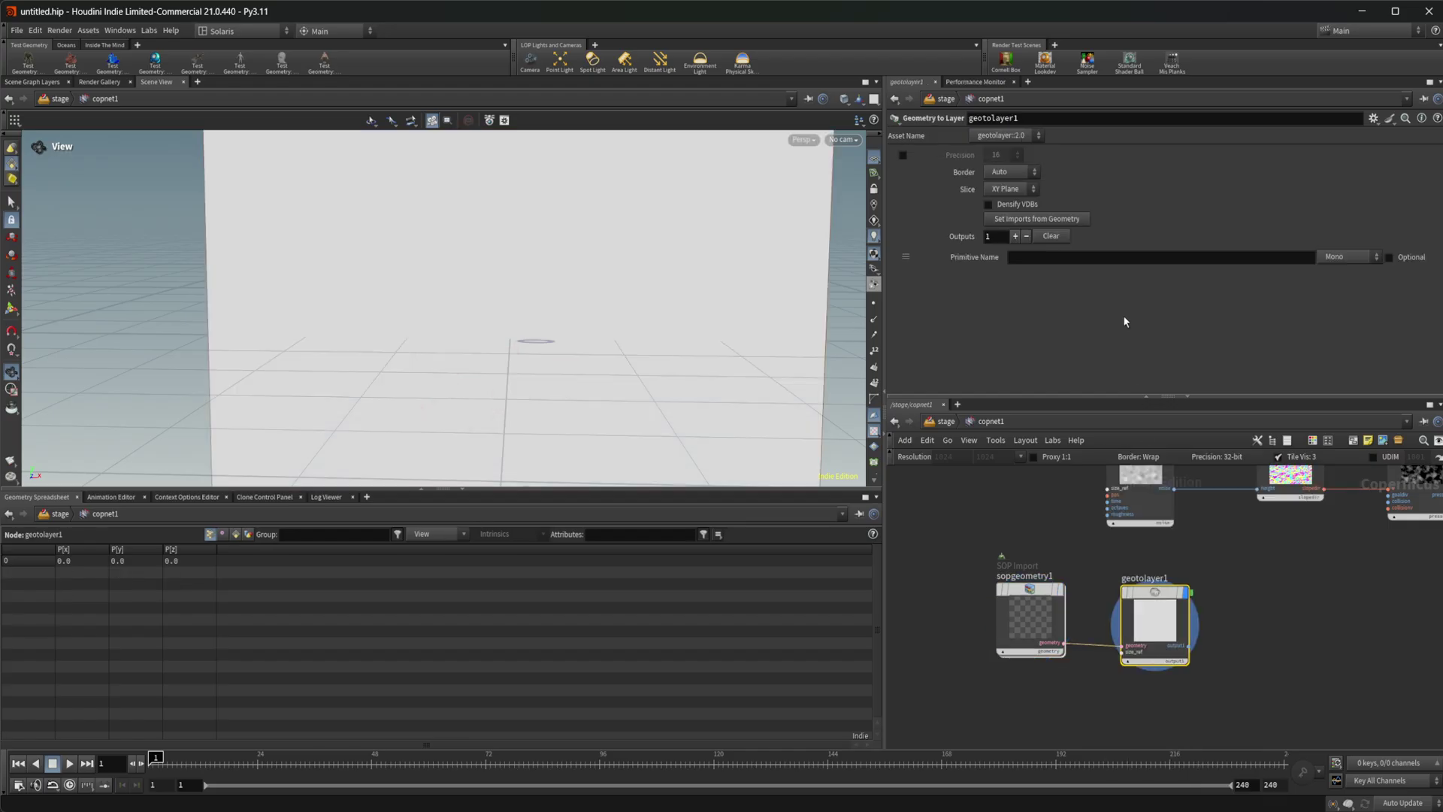
- Set the Geometry to Layer imports from the incoming geometry and preview its mask output
{"action": "left_click", "coordinate": [1036, 219]}
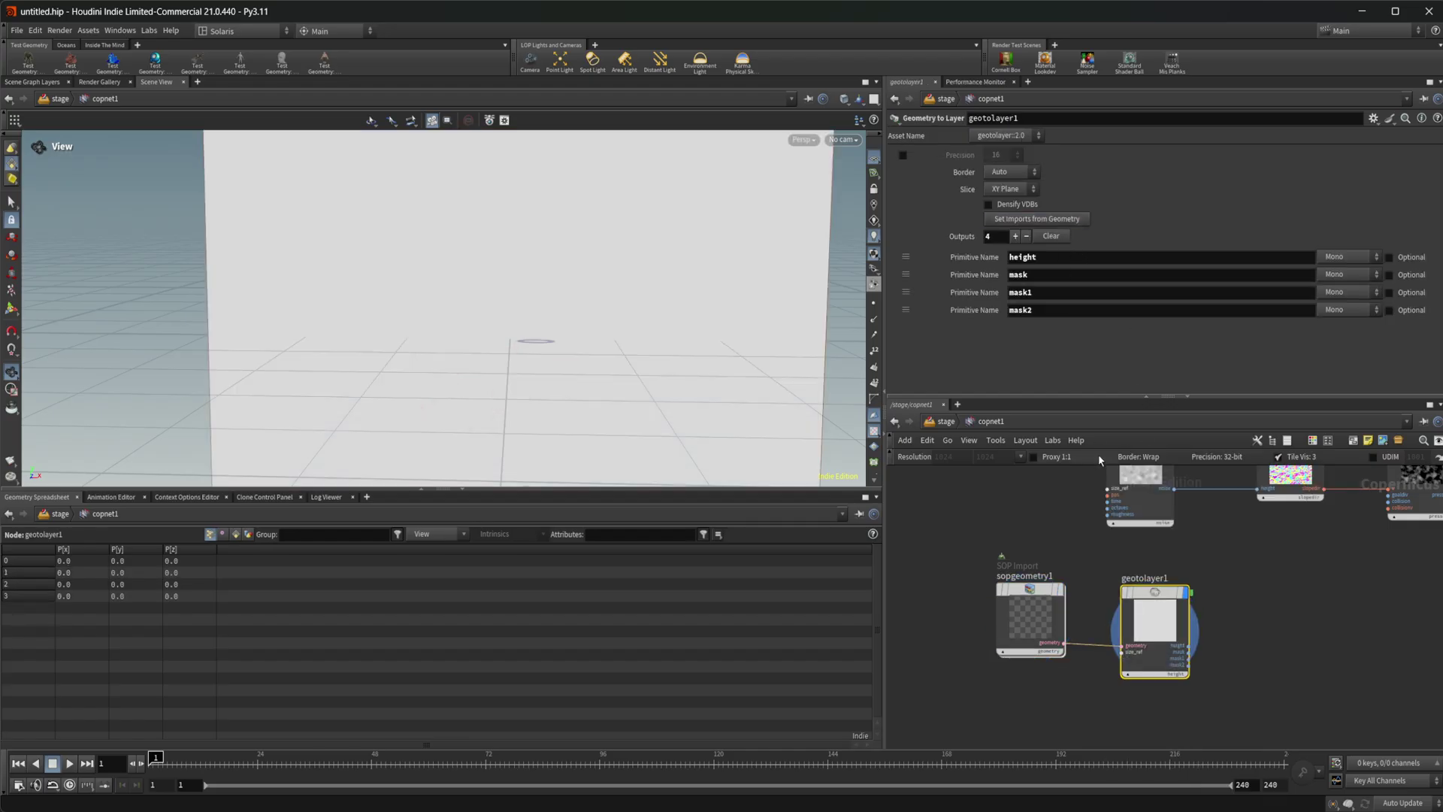
{"action": "left_click", "coordinate": [1178, 676]}
{"action": "left_click", "coordinate": [1194, 696]}
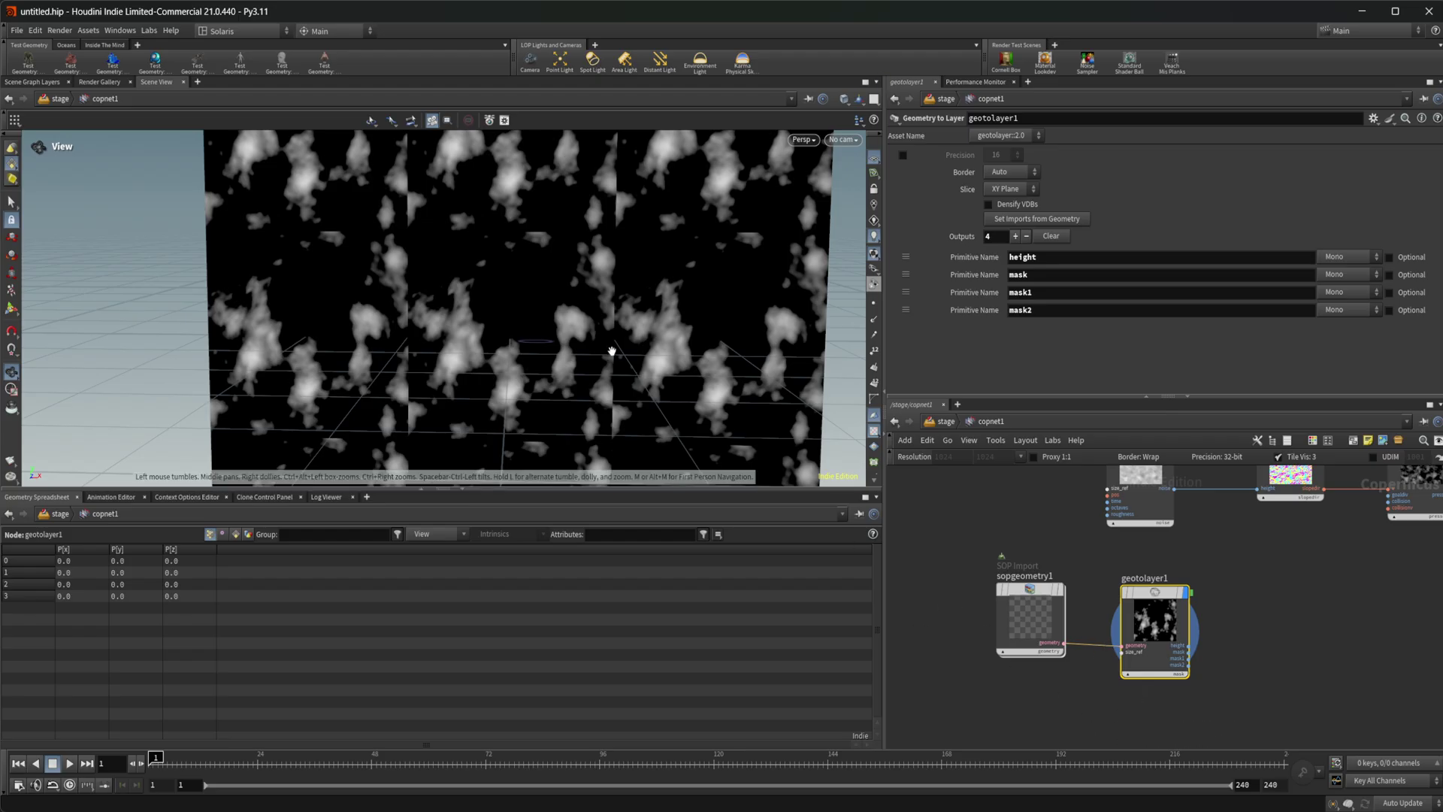
- Try Grid Samples of 30 on the heightfield inside the SOP import, restore 1024 and return to copnet1
{"action": "double_click", "coordinate": [1042, 620]}
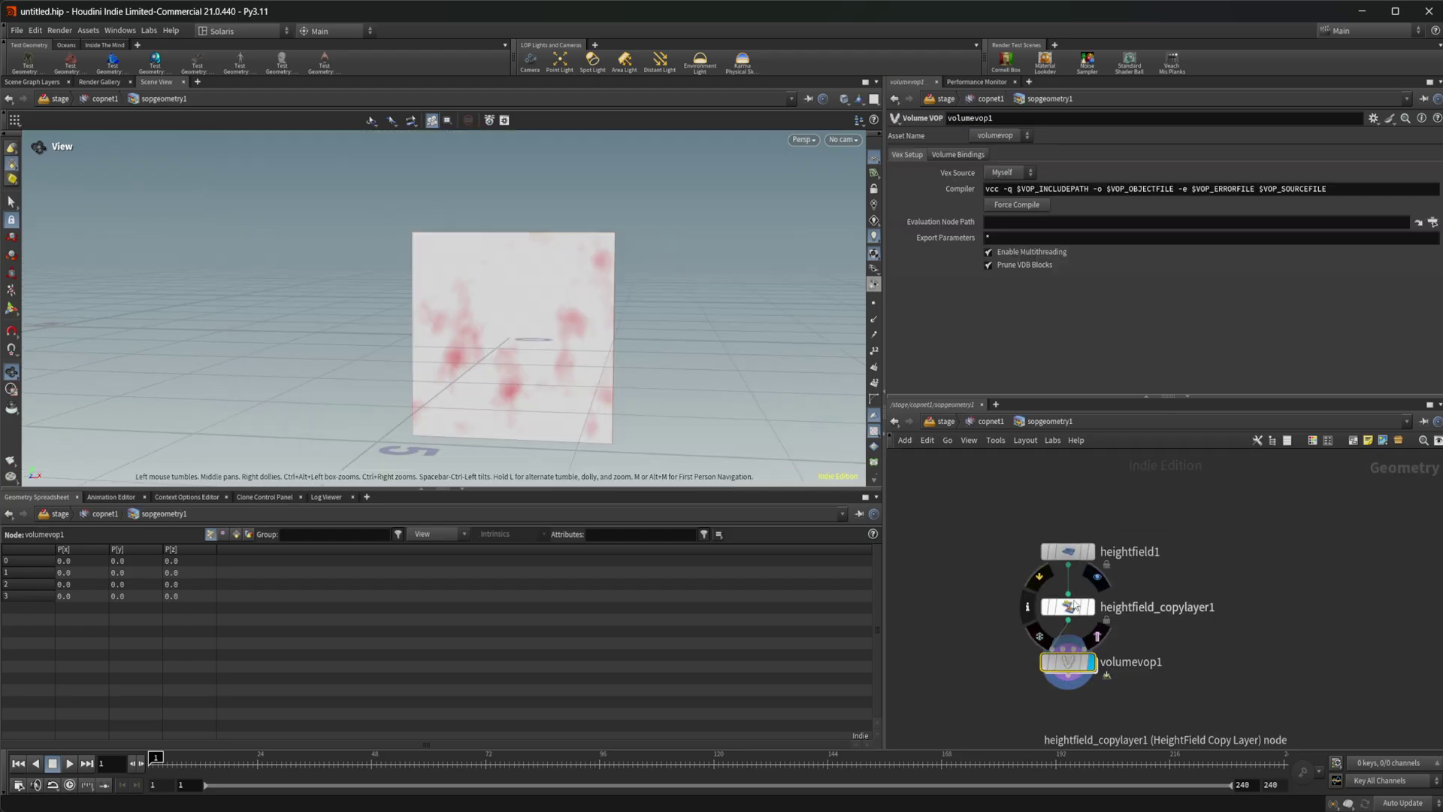
{"action": "left_click", "coordinate": [1068, 552]}
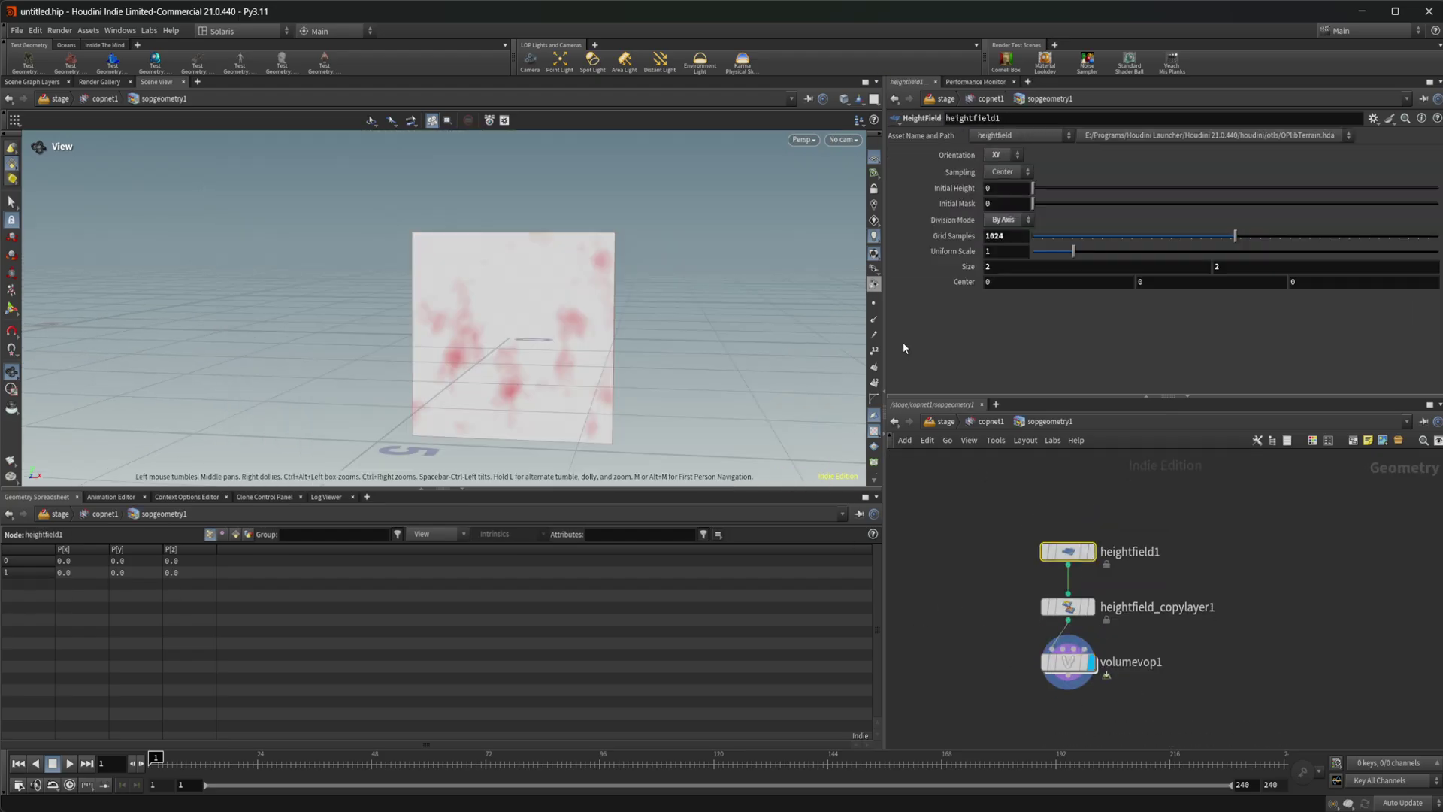
{"action": "left_click", "coordinate": [1003, 236]}
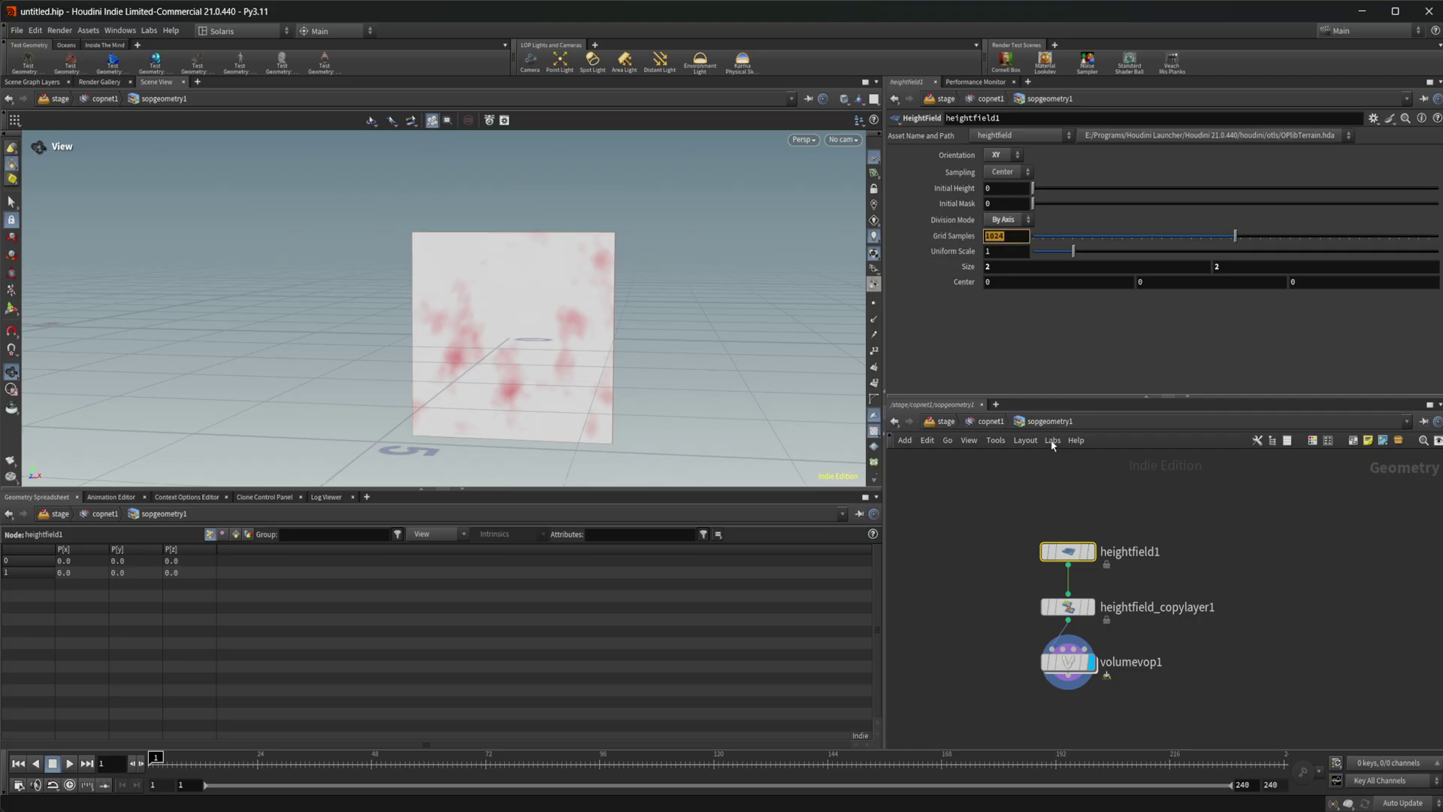
{"action": "type", "text": "30"}
{"action": "key", "text": "Return"}
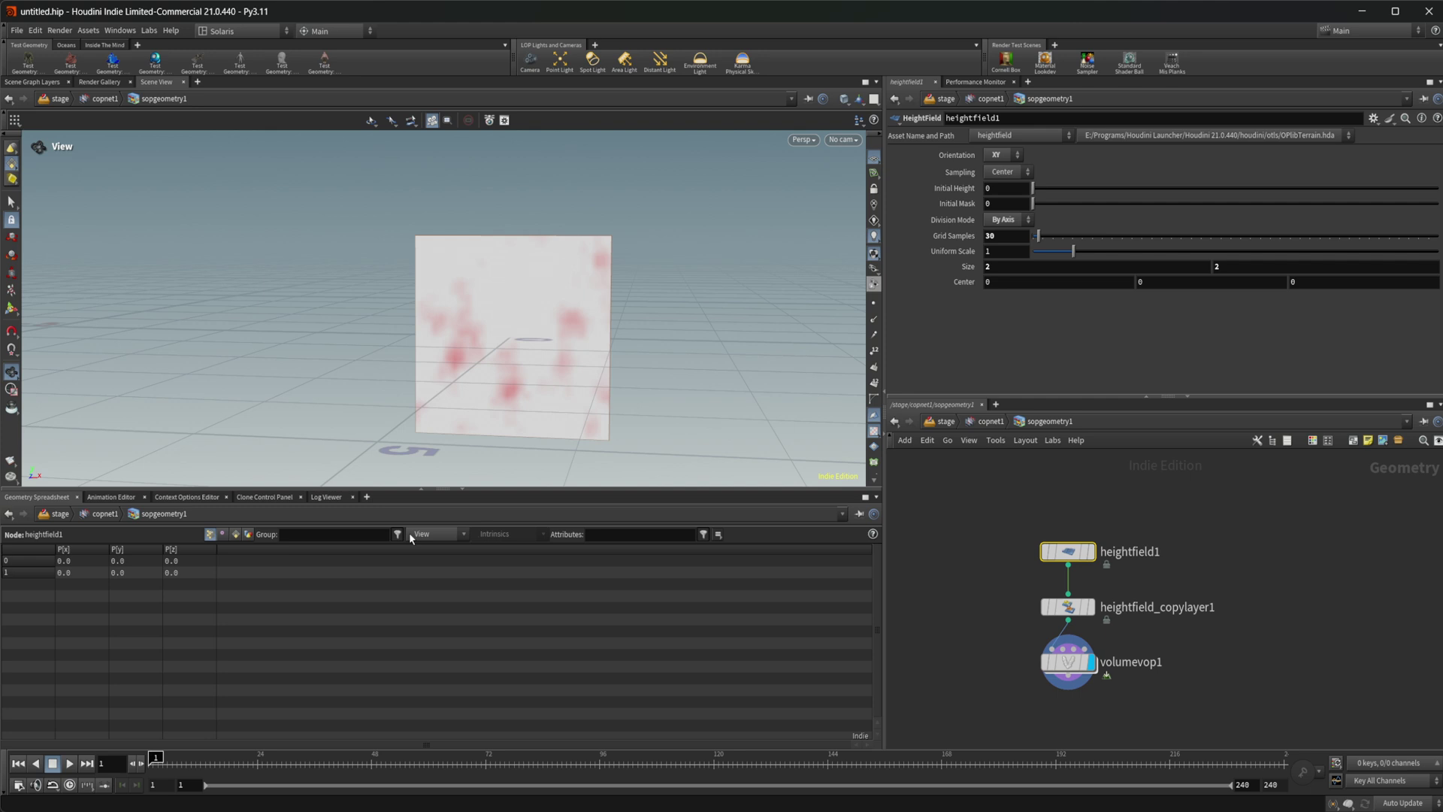
{"action": "type", "text": "1024"}
{"action": "key", "text": "Return"}
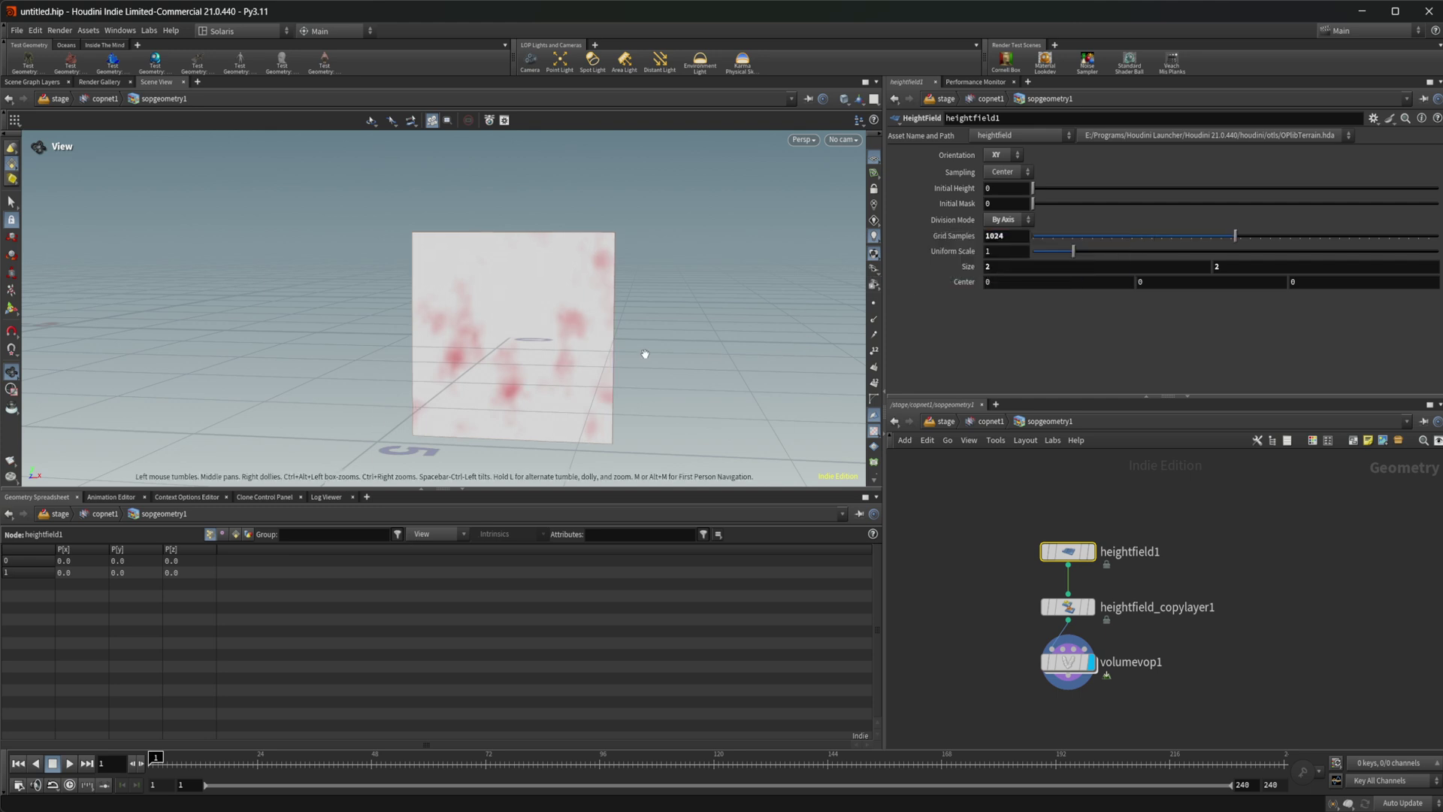
{"action": "left_click", "coordinate": [991, 421]}
- Wire the Geometry to Layer mask output into the slope direction's height input in place of the fractal noise
{"action": "middle_click_drag", "start_coordinate": [1073, 714], "coordinate": [1032, 712]}
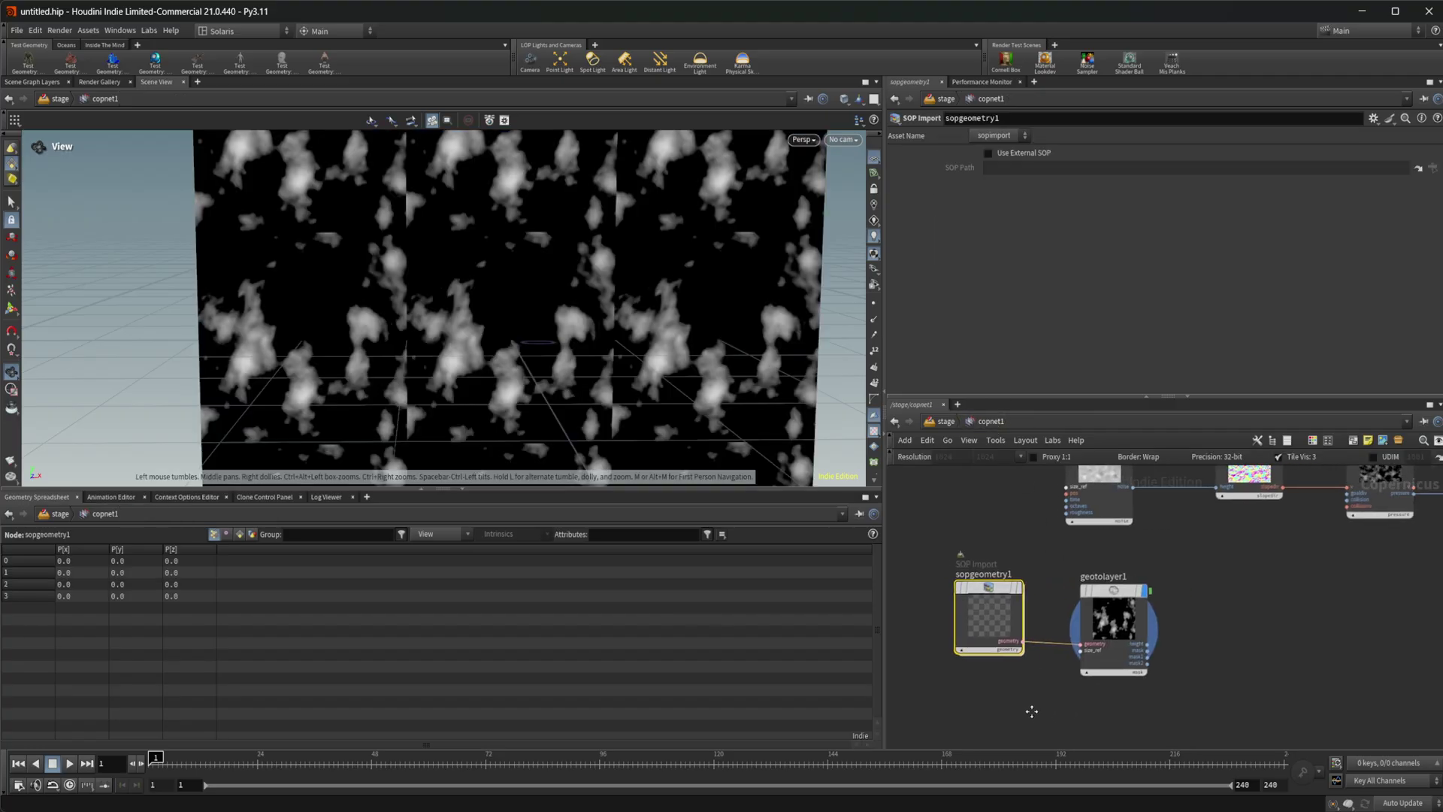
{"action": "scroll", "coordinate": [1177, 625], "scroll_direction": "up", "scroll_amount": 2}
{"action": "middle_click_drag", "start_coordinate": [1174, 618], "coordinate": [1113, 708]}
{"action": "scroll", "coordinate": [1164, 615], "scroll_direction": "down", "scroll_amount": 1}
{"action": "left_click", "coordinate": [1126, 650]}
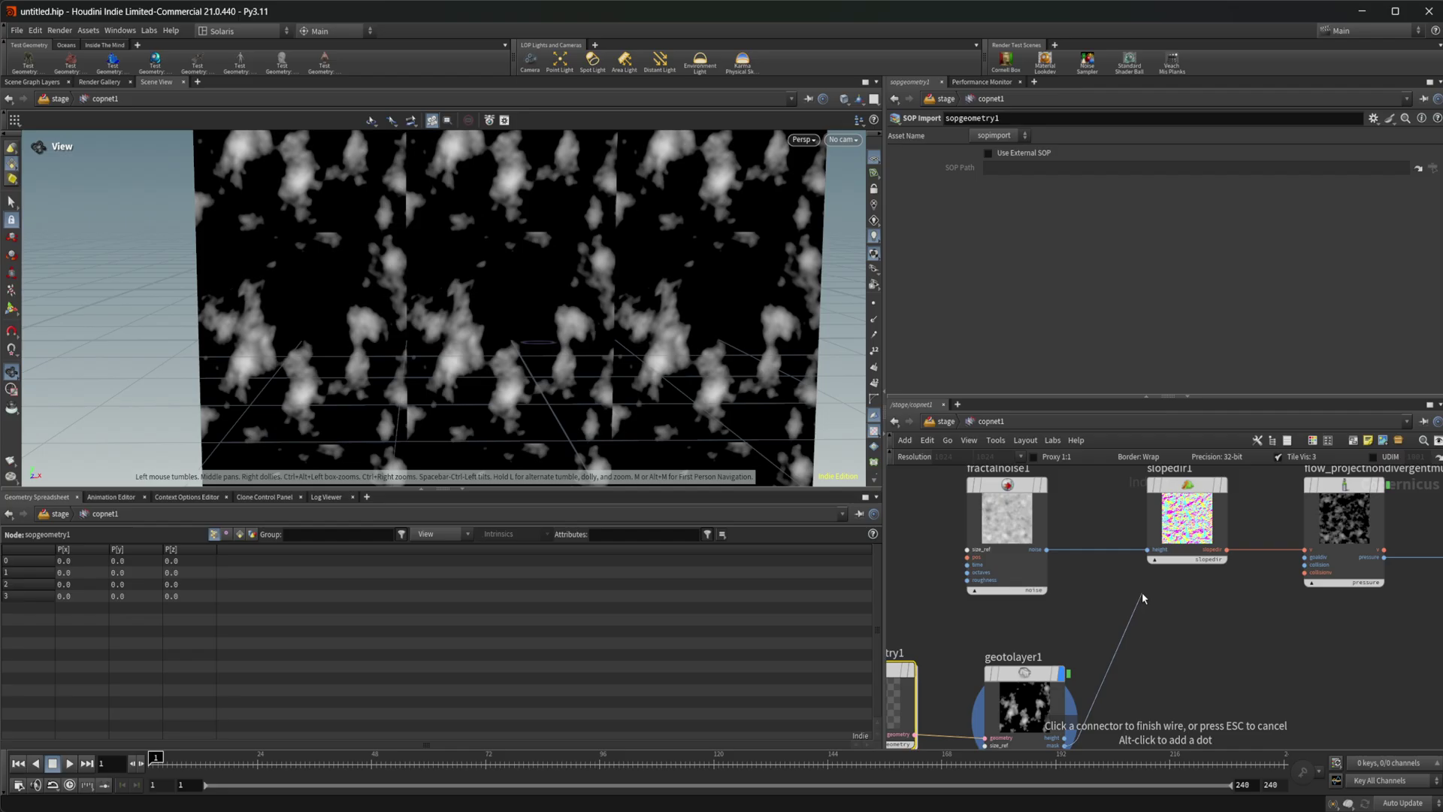
{"action": "left_click", "coordinate": [1145, 549]}
{"action": "middle_click_drag", "start_coordinate": [1193, 627], "coordinate": [1150, 635]}
{"action": "scroll", "coordinate": [1150, 633], "scroll_direction": "down", "scroll_amount": 3}
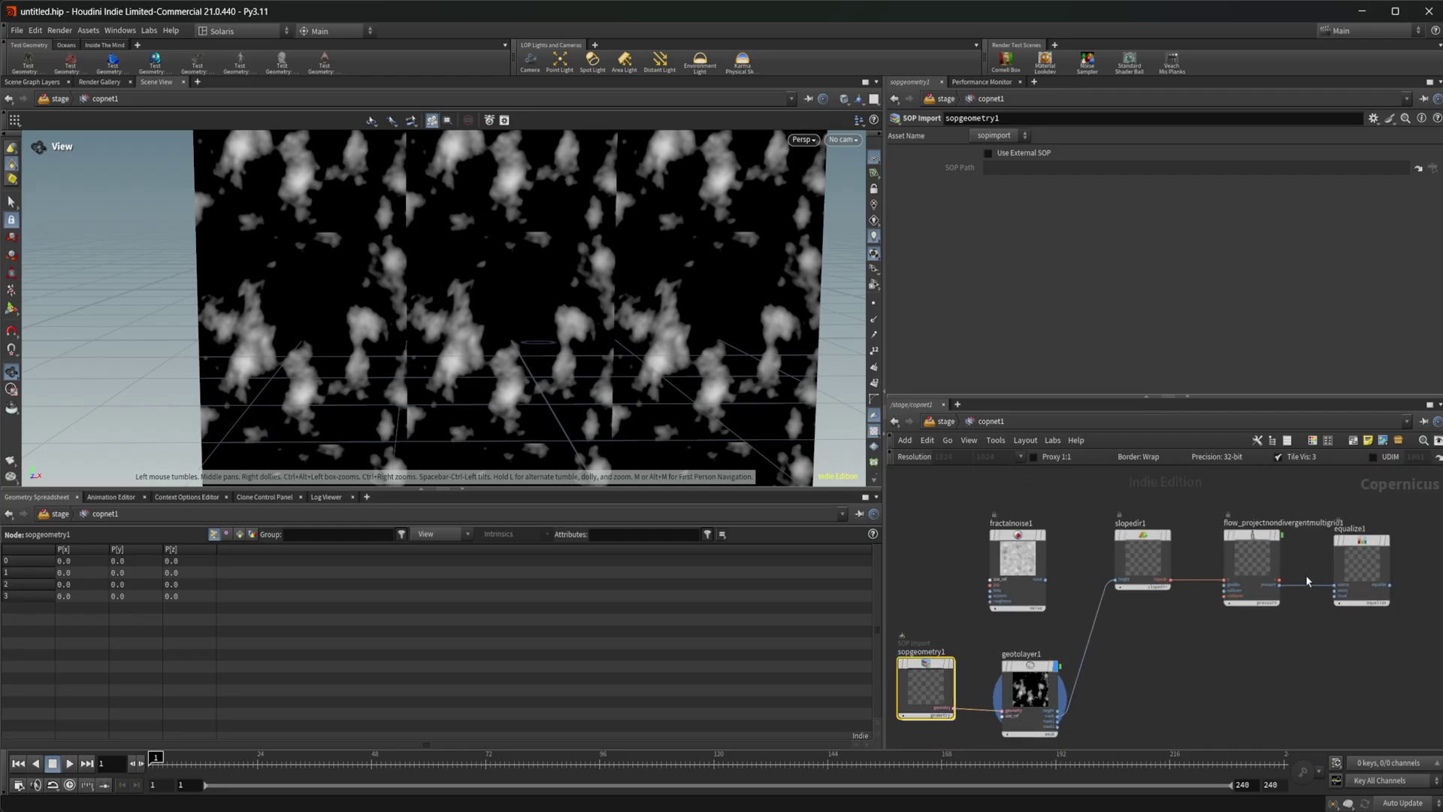
- Preview the equalize node and tune its Black value, trying -1, -.75 and -.5 before settling on -.15
{"action": "left_click", "coordinate": [1361, 564]}
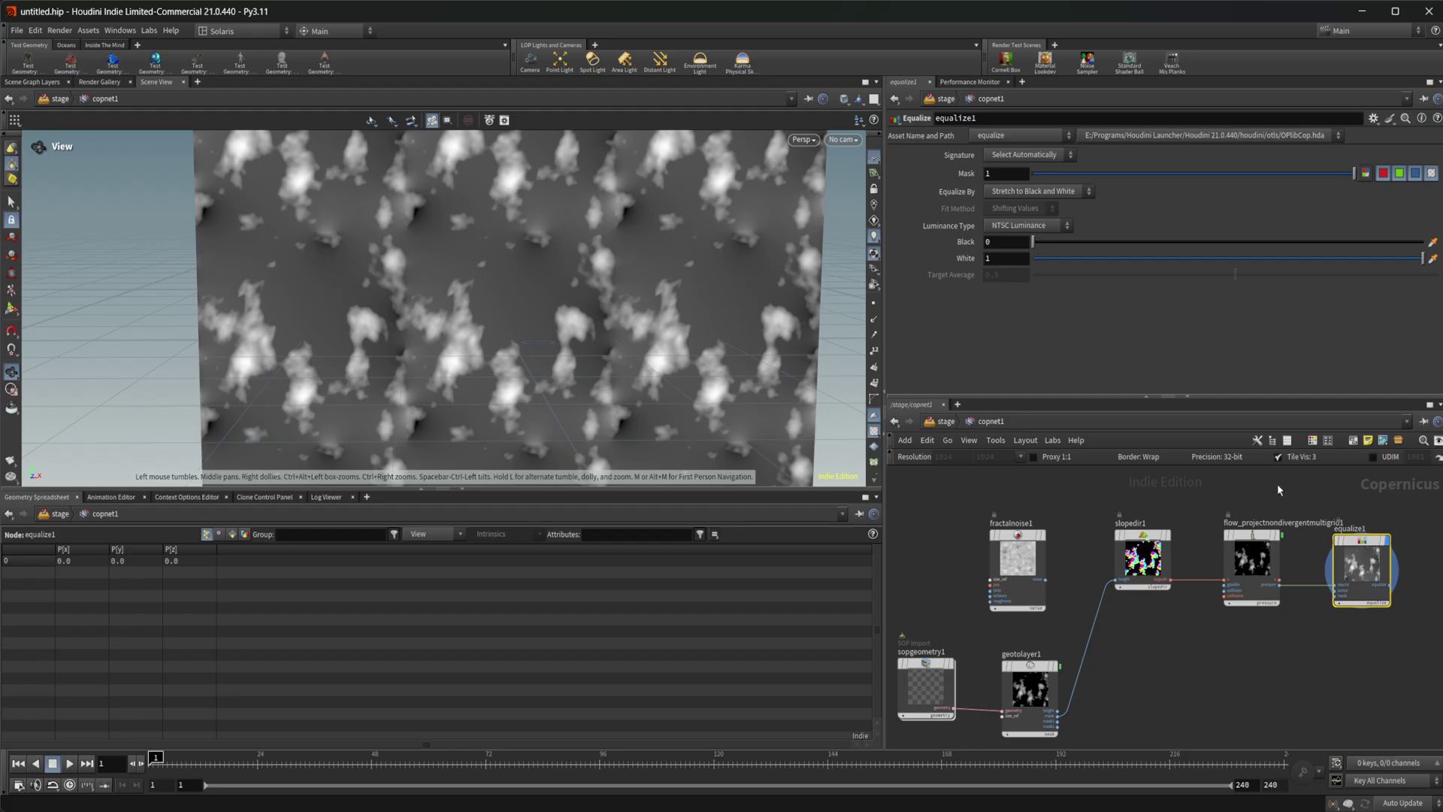
{"action": "left_click_drag", "start_coordinate": [1005, 243], "coordinate": [969, 248]}
{"action": "type", "text": "-1"}
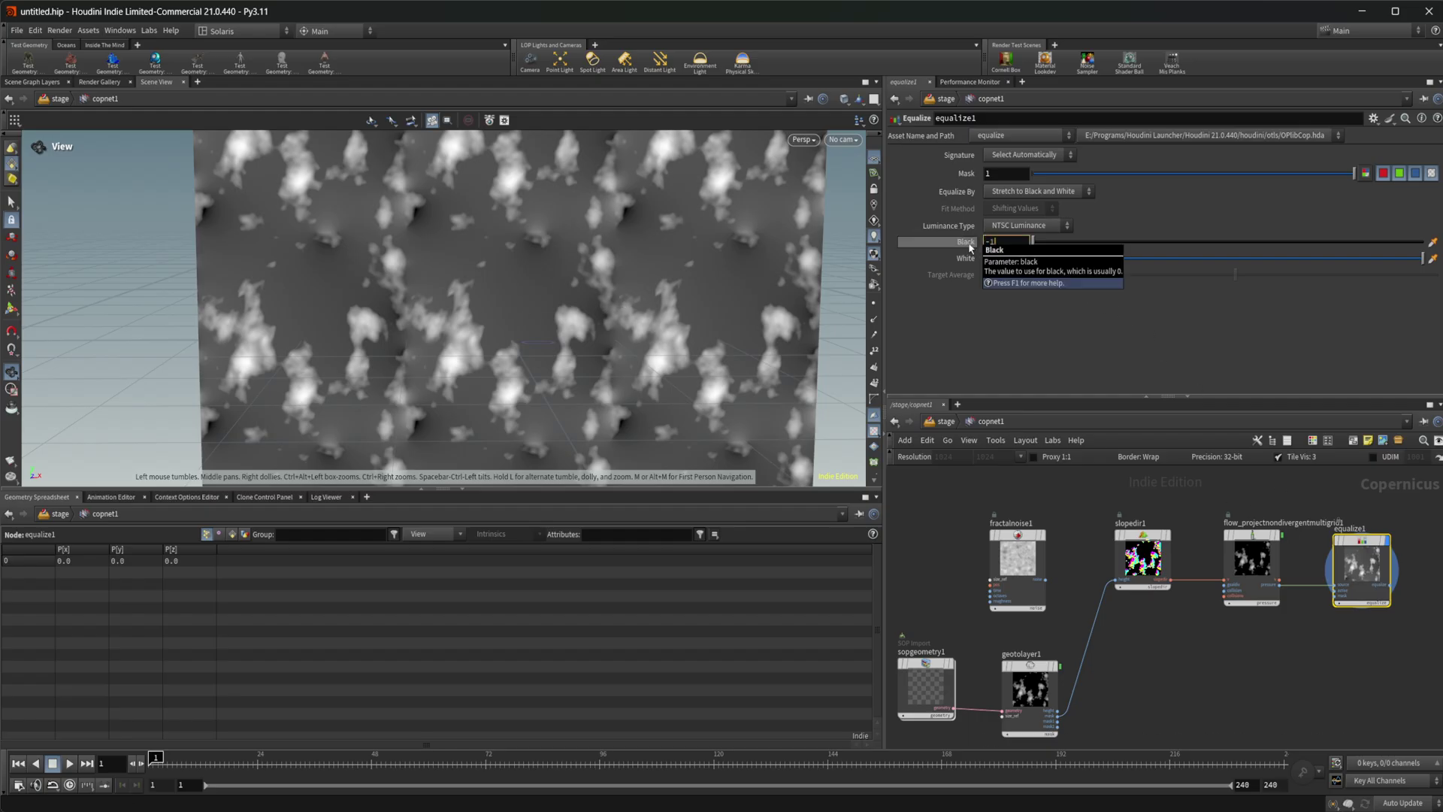
{"action": "key", "text": "Return"}
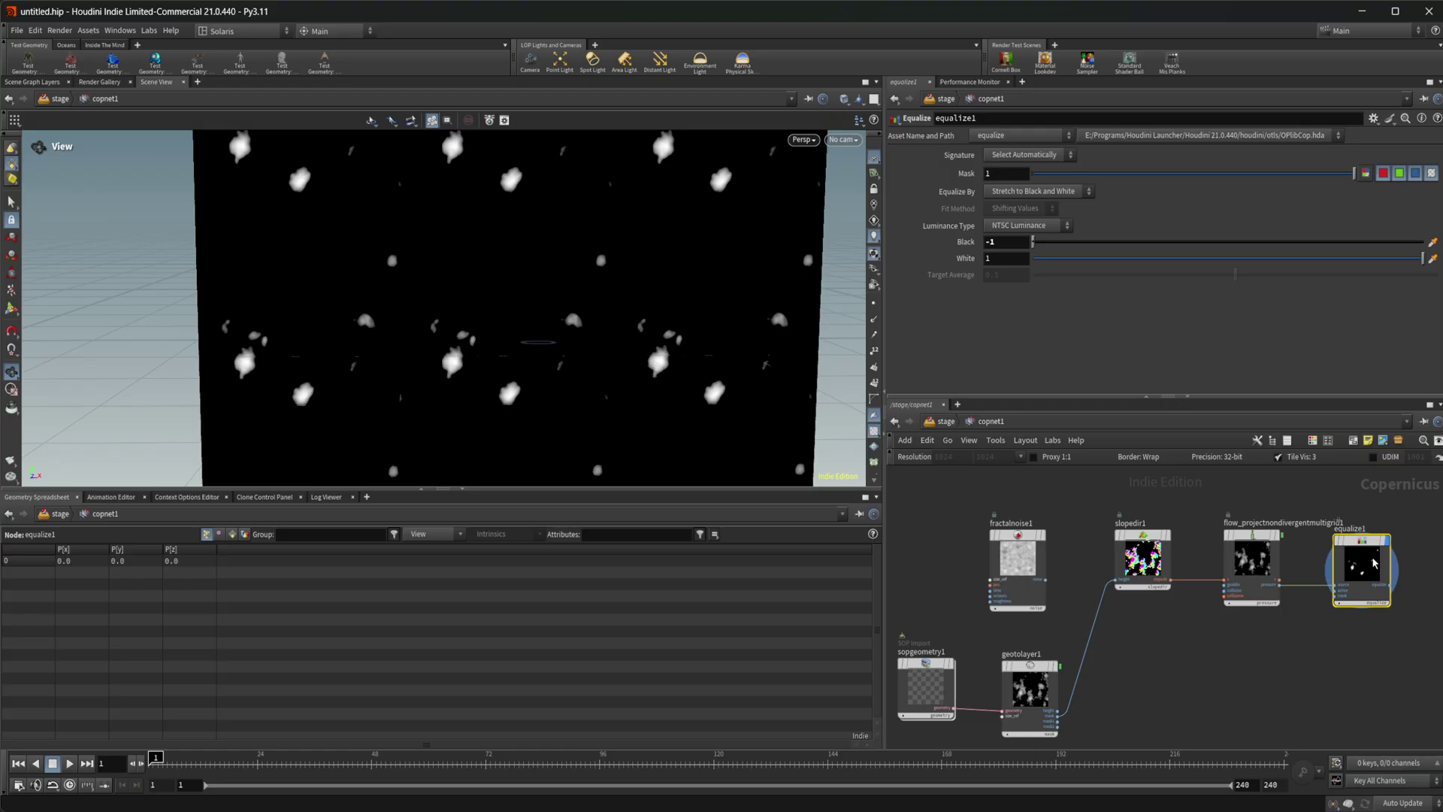
{"action": "left_click", "coordinate": [1018, 246]}
{"action": "type", "text": ".75"}
{"action": "key", "text": "Return"}
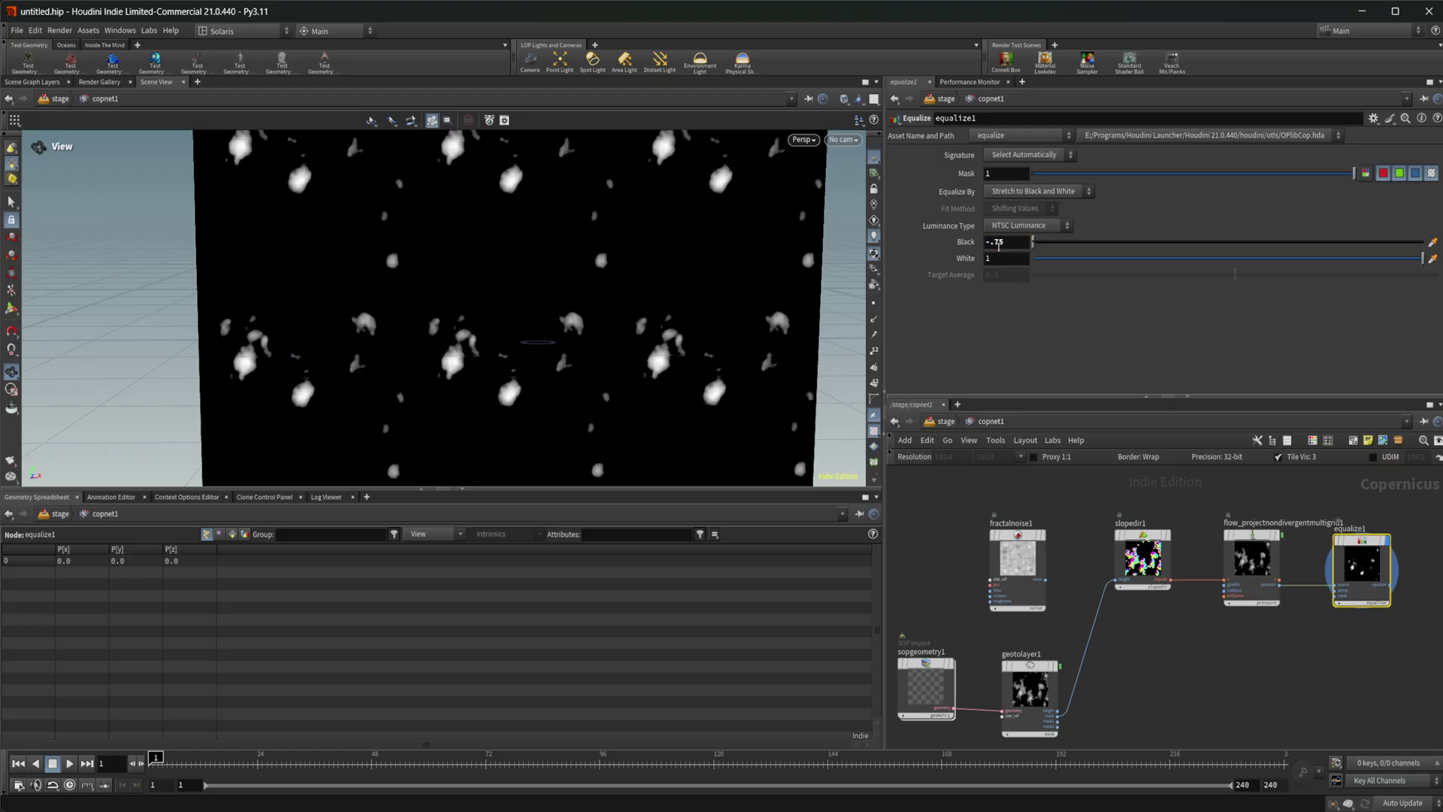
{"action": "left_click", "coordinate": [999, 244]}
{"action": "key", "text": "Return"}
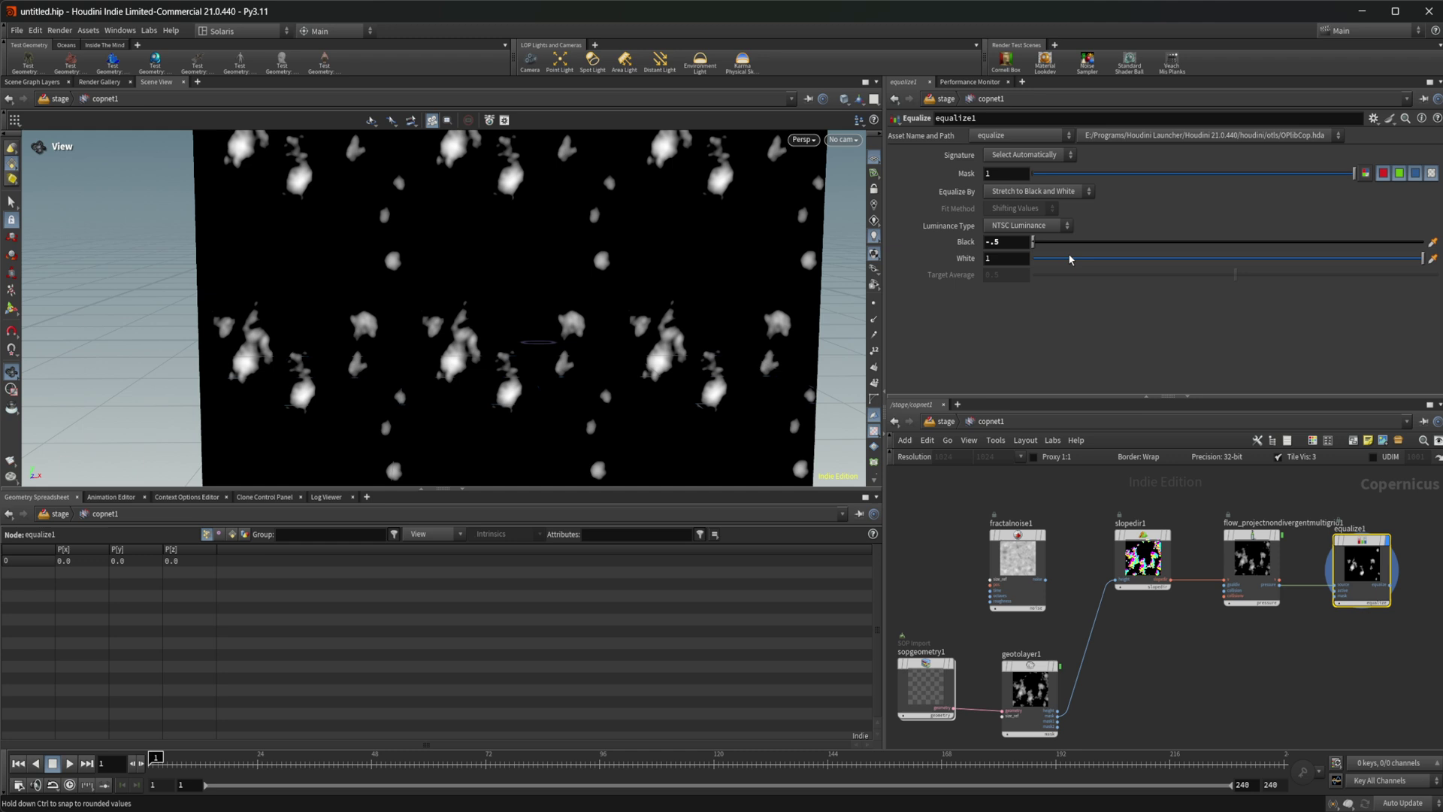
{"action": "left_click", "coordinate": [1012, 242]}
{"action": "type", "text": "1"}
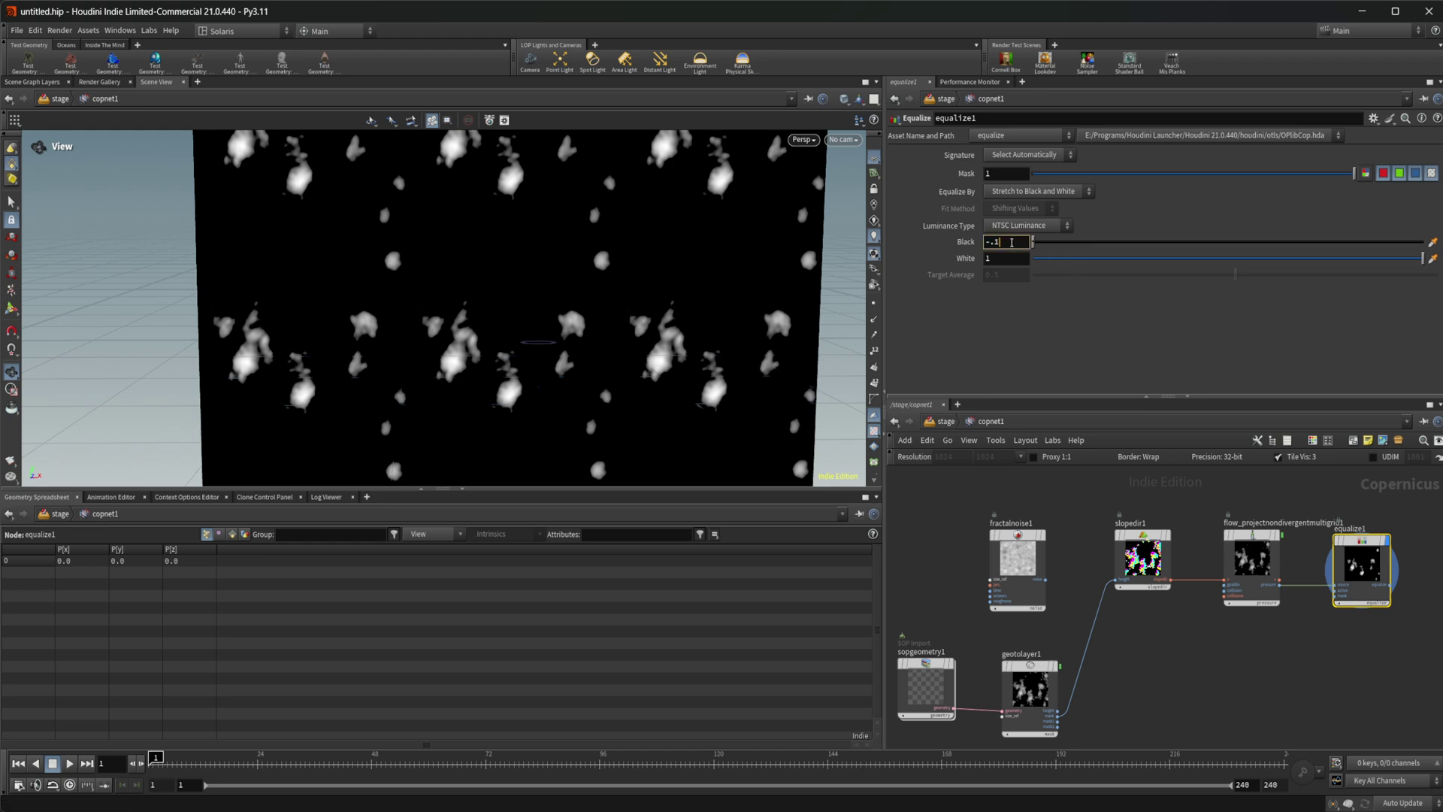
{"action": "type", "text": "5"}
{"action": "key", "text": "Return"}
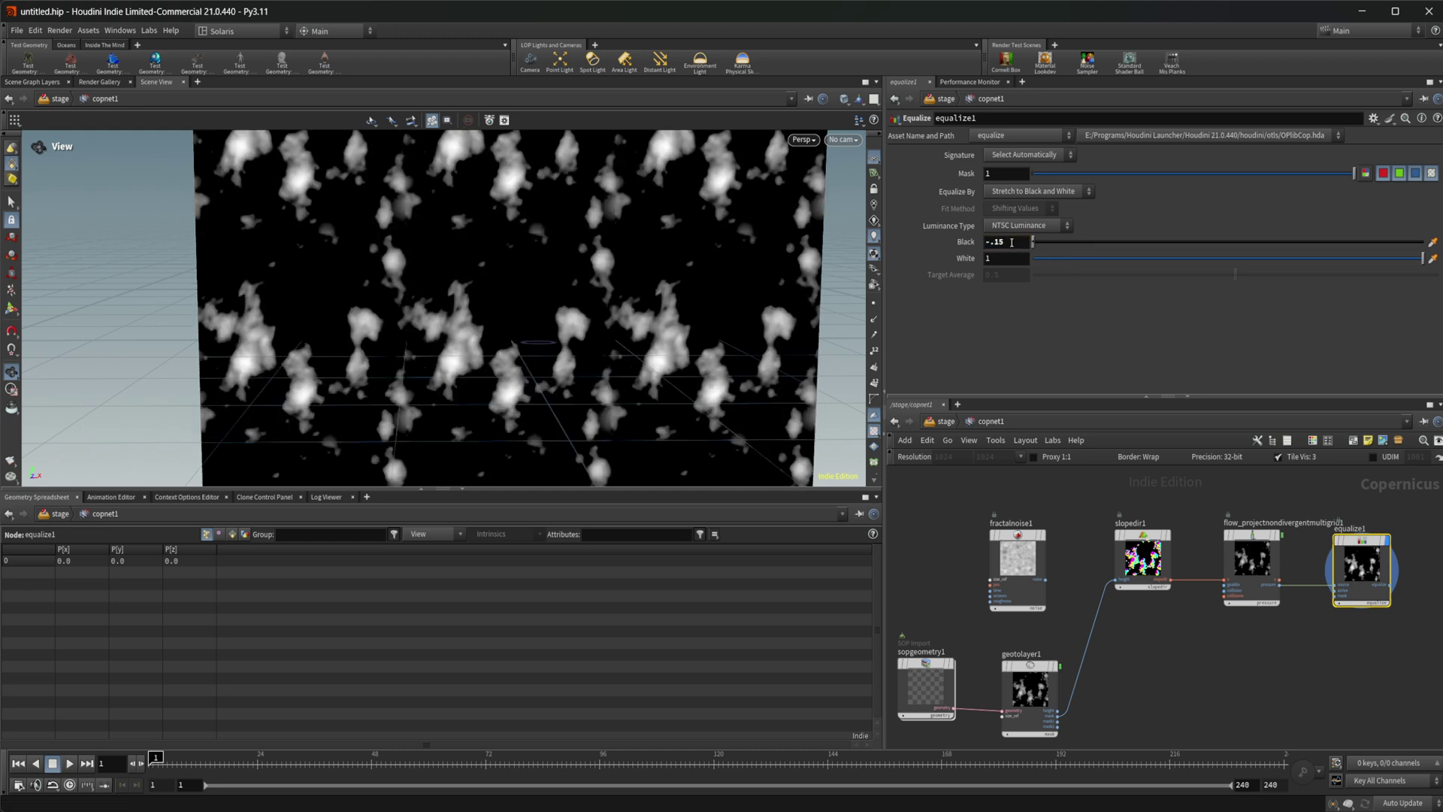
- Compare the Geometry to Layer mask with the equalize result, try a Black value of -.1 and restore -.15
{"action": "left_click", "coordinate": [1030, 688]}
{"action": "left_click", "coordinate": [1359, 567]}
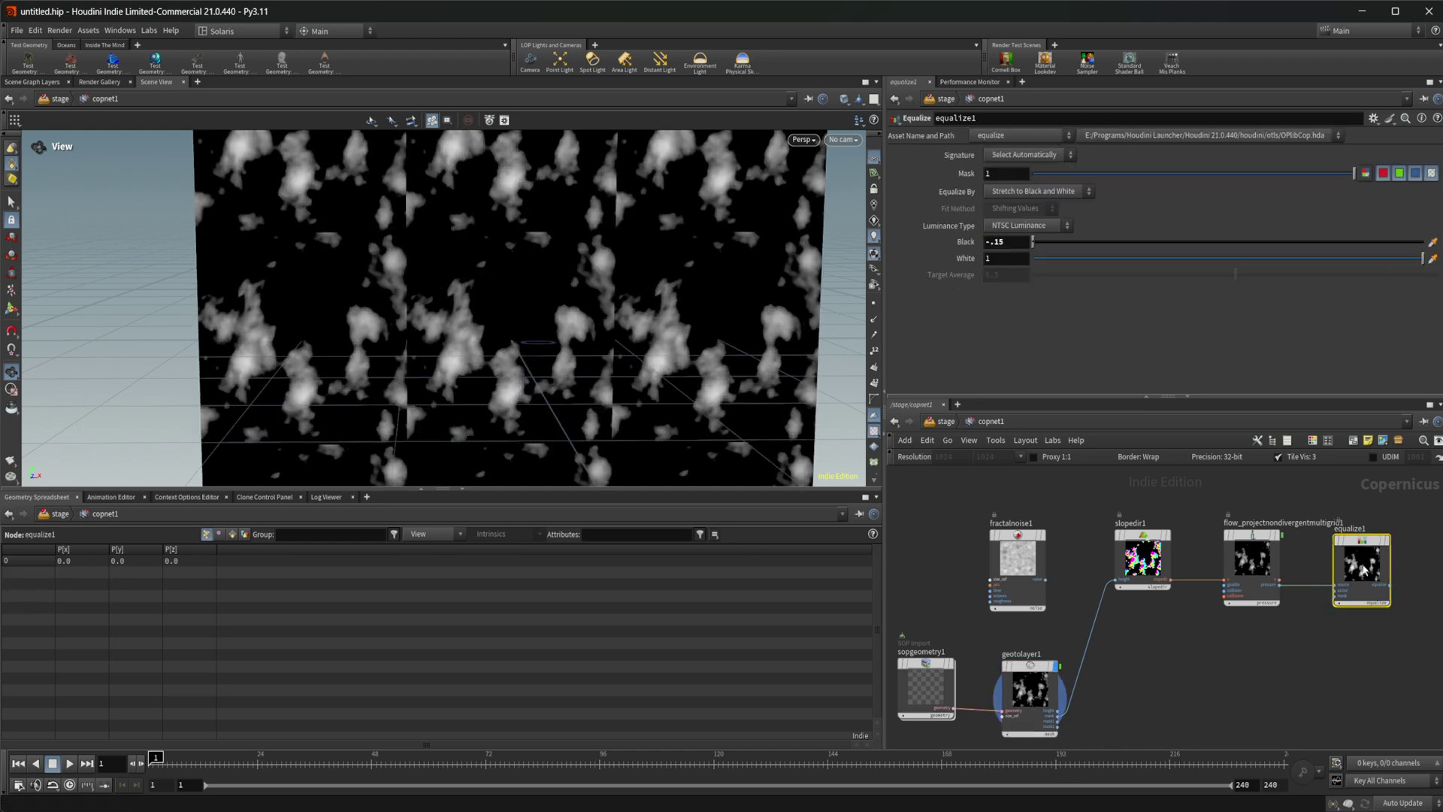
{"action": "left_click", "coordinate": [1014, 240]}
{"action": "key", "text": "Return"}
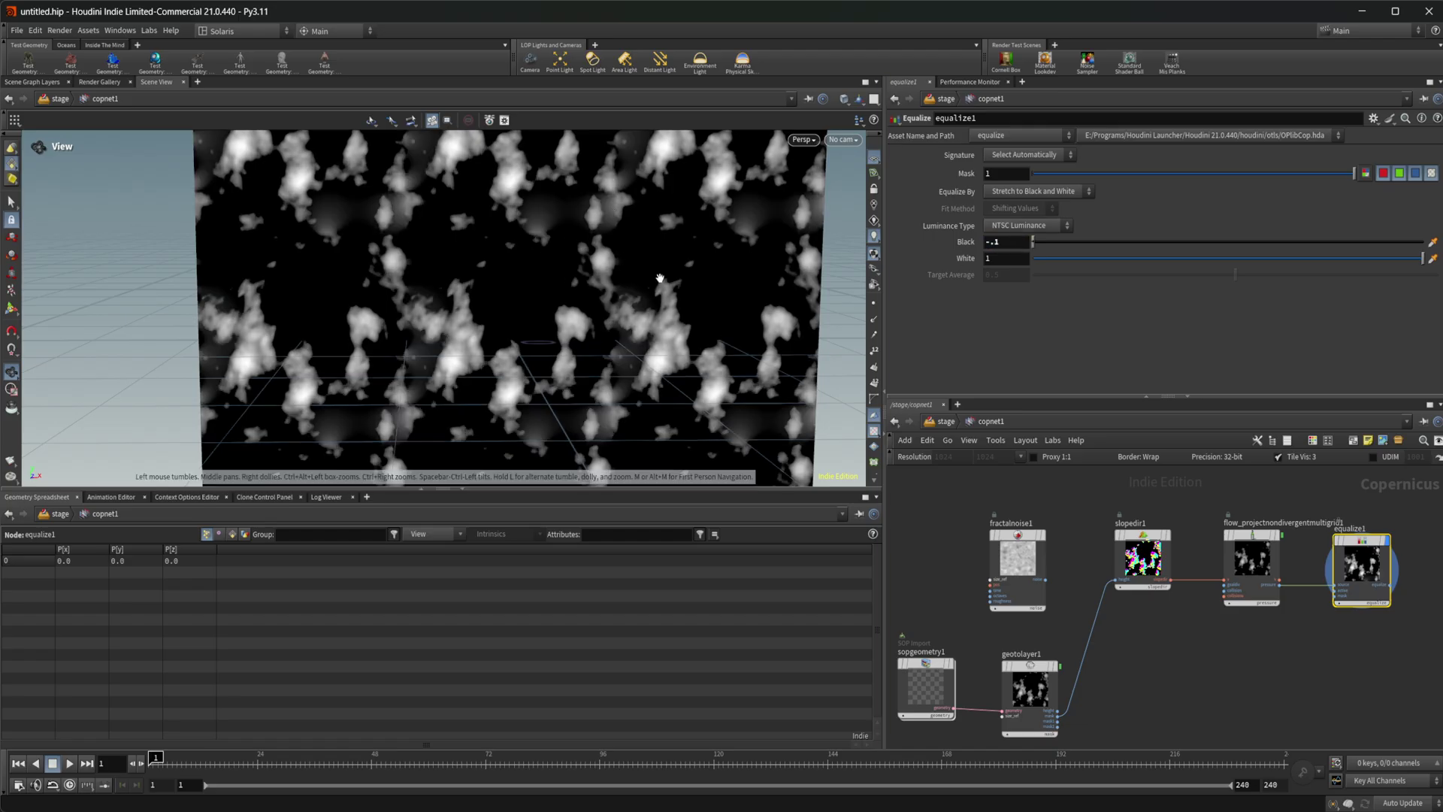
{"action": "left_click", "coordinate": [1019, 242]}
{"action": "type", "text": "5"}
{"action": "key", "text": "Return"}
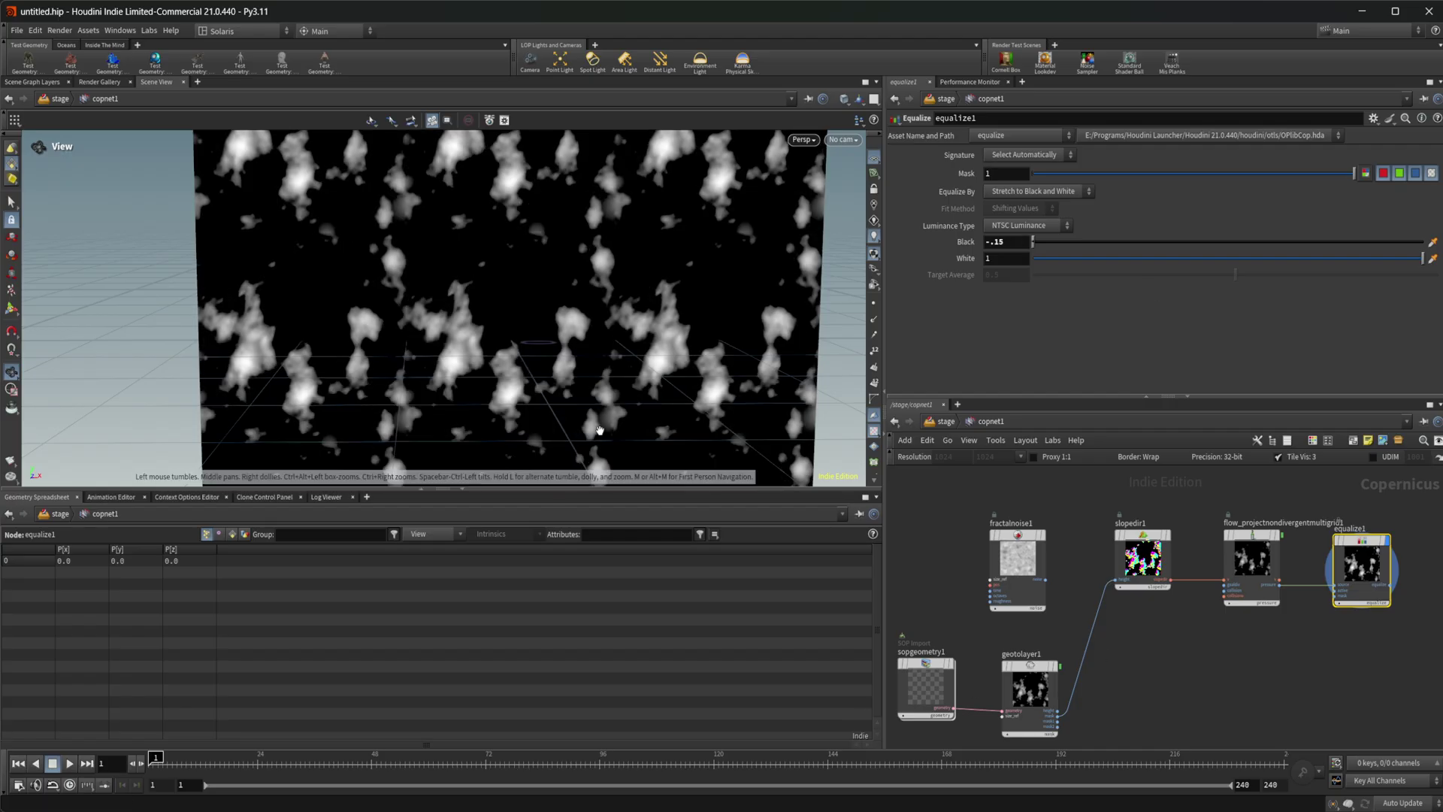
- Inside the SOP import's volumevop1, try Fibratus Trail Length values of 1.84, 0.49, 0.91 and 1.62, settling on 1.14
{"action": "middle_click_drag", "start_coordinate": [1109, 682], "coordinate": [1107, 670]}
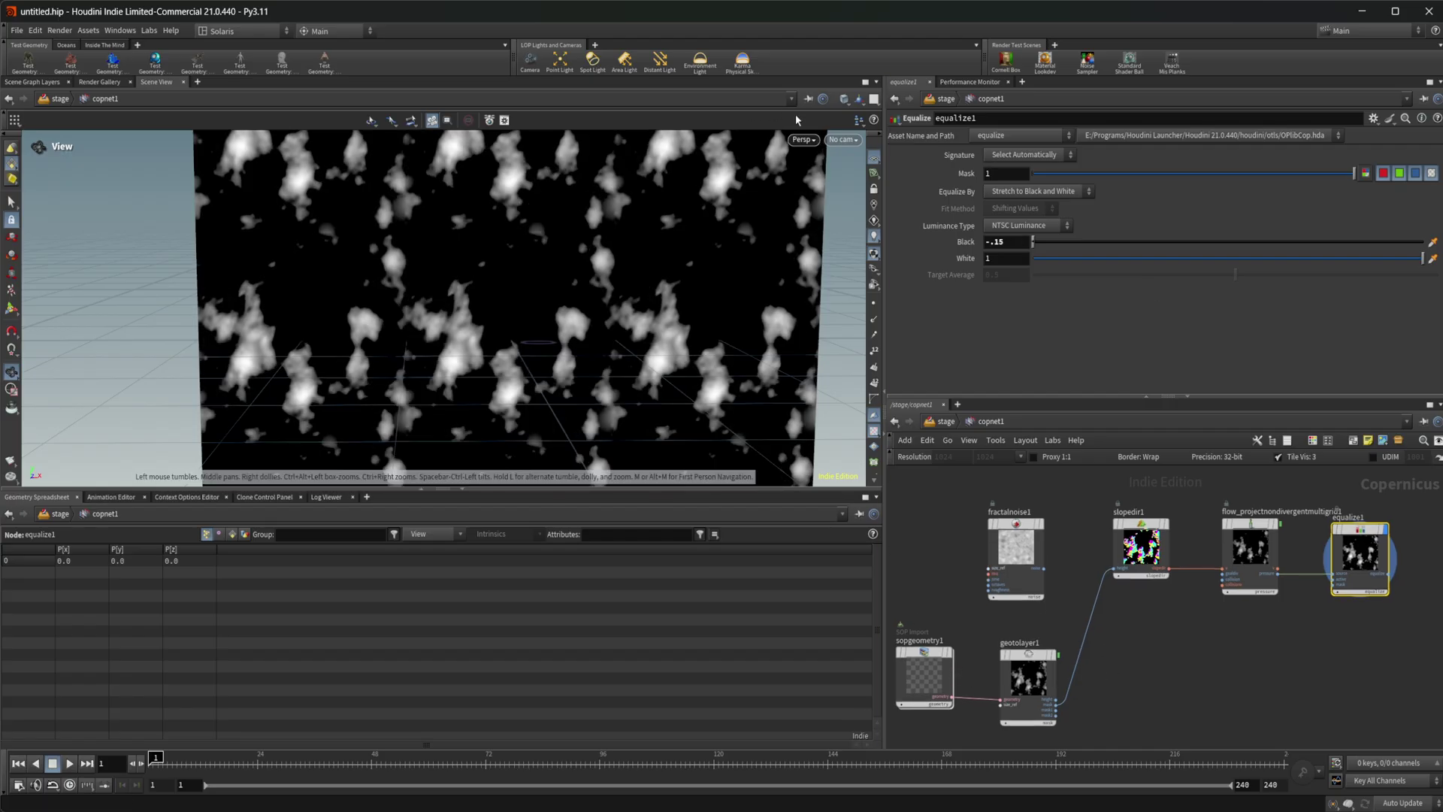
{"action": "double_click", "coordinate": [924, 676]}
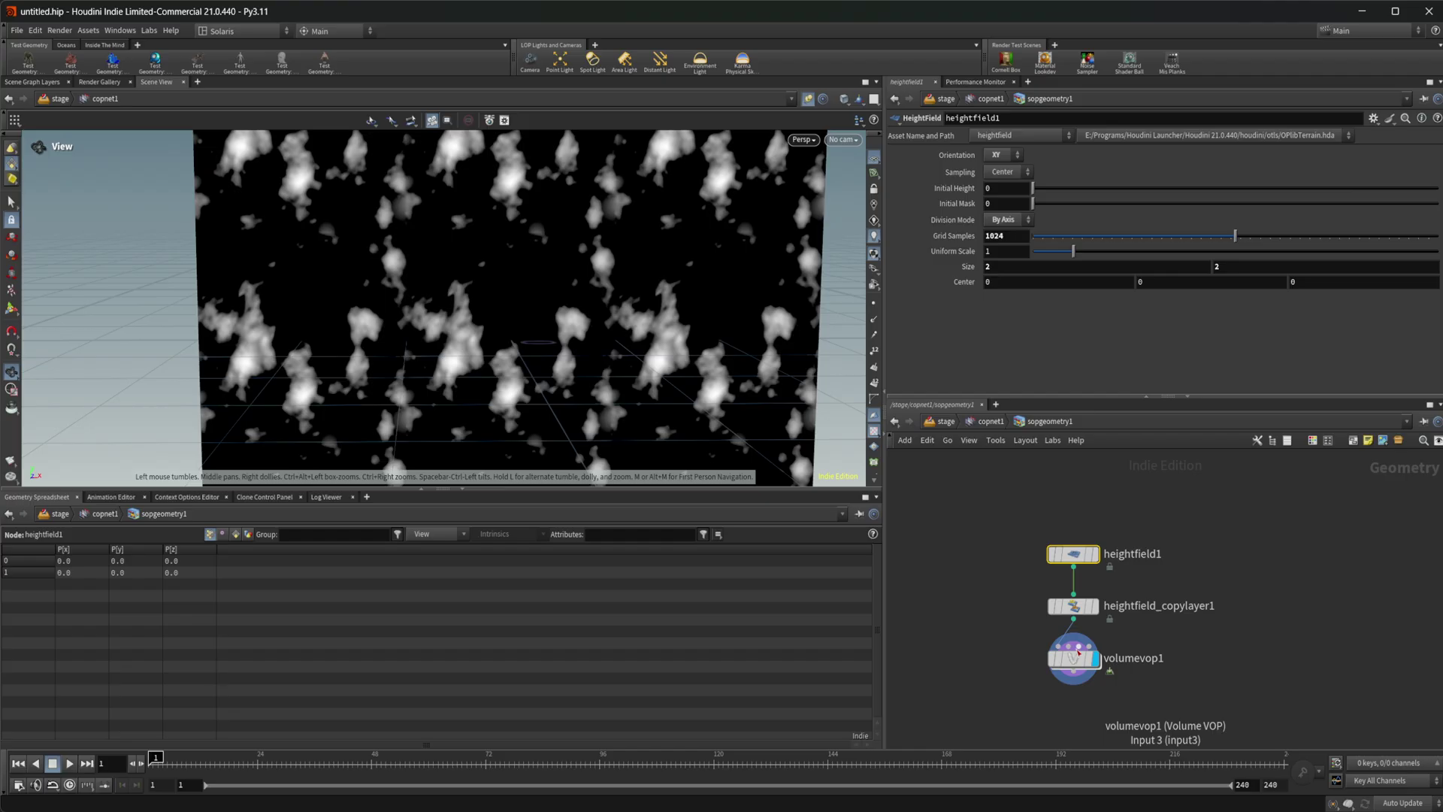
{"action": "double_click", "coordinate": [1077, 655]}
{"action": "left_click", "coordinate": [1009, 524]}
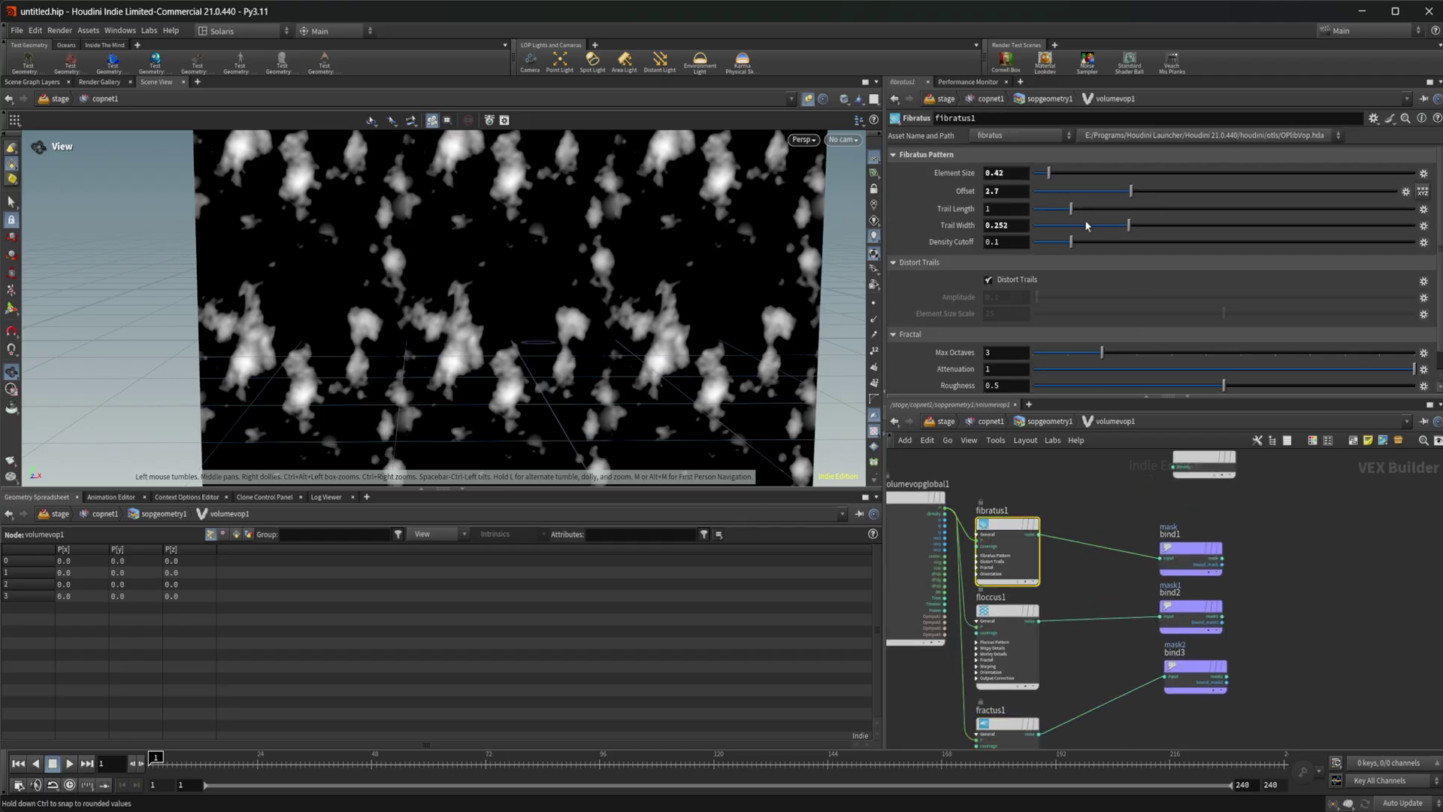
{"action": "left_click", "coordinate": [1103, 216]}
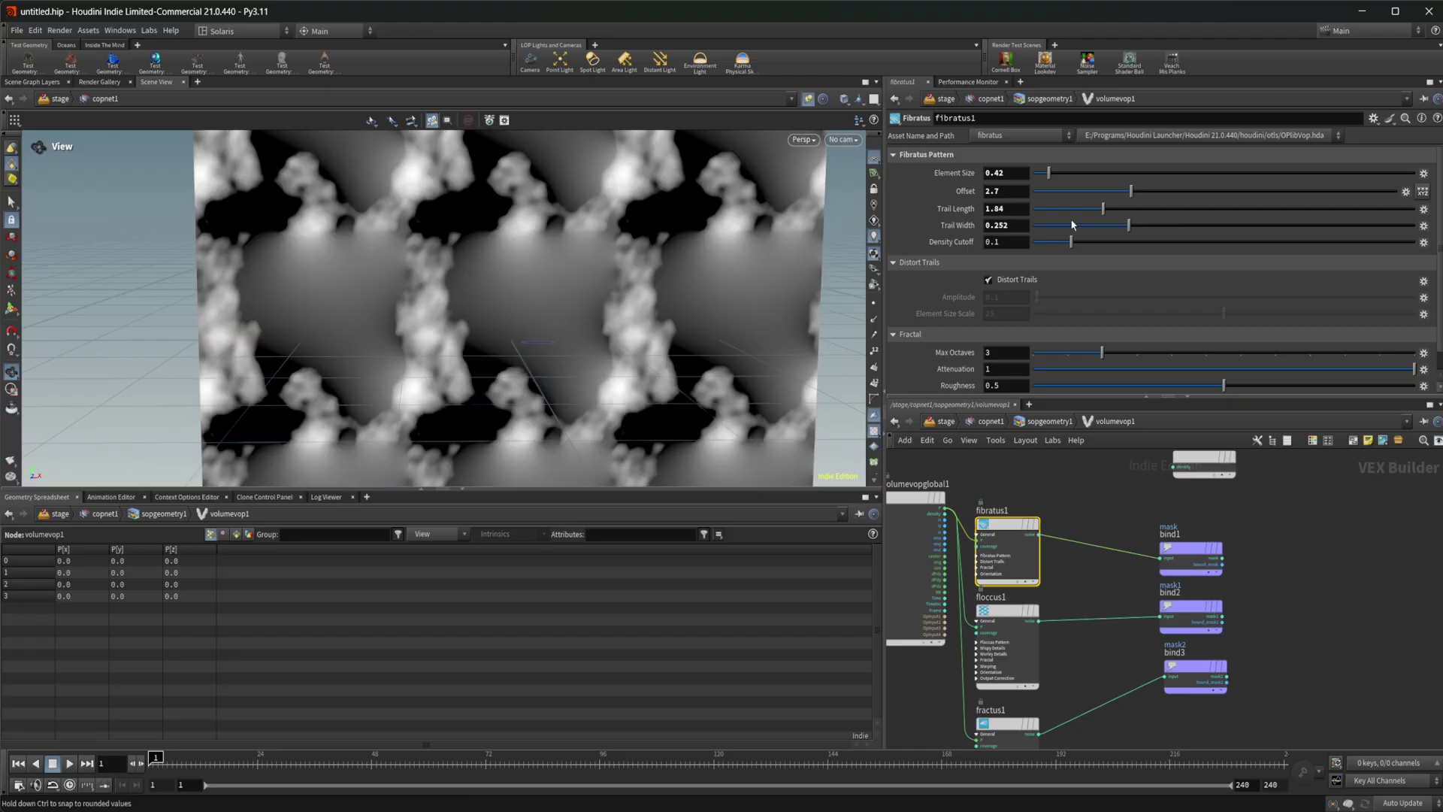
{"action": "left_click", "coordinate": [1051, 212]}
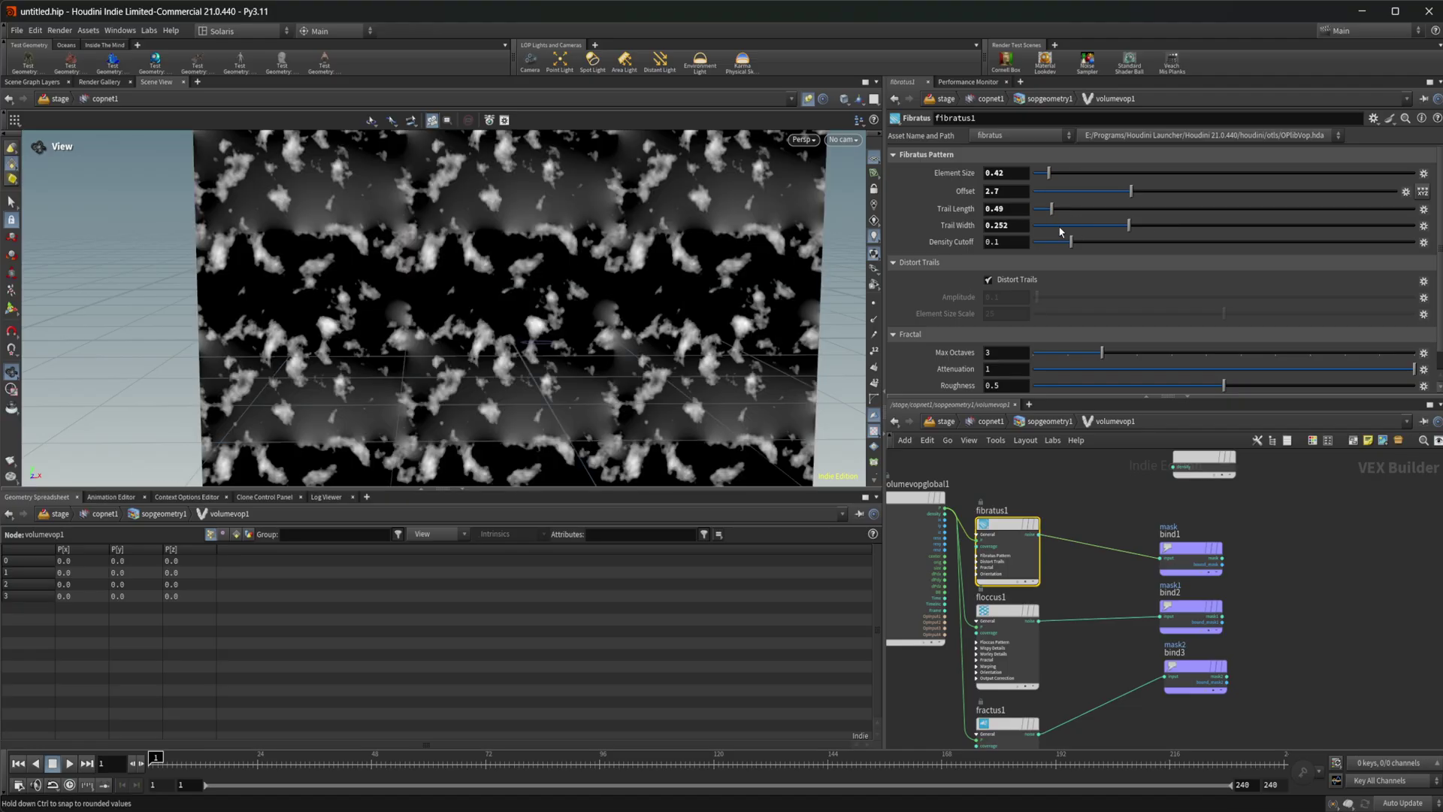
{"action": "left_click", "coordinate": [1067, 210]}
{"action": "left_click_drag", "start_coordinate": [1072, 249], "coordinate": [1073, 256]}
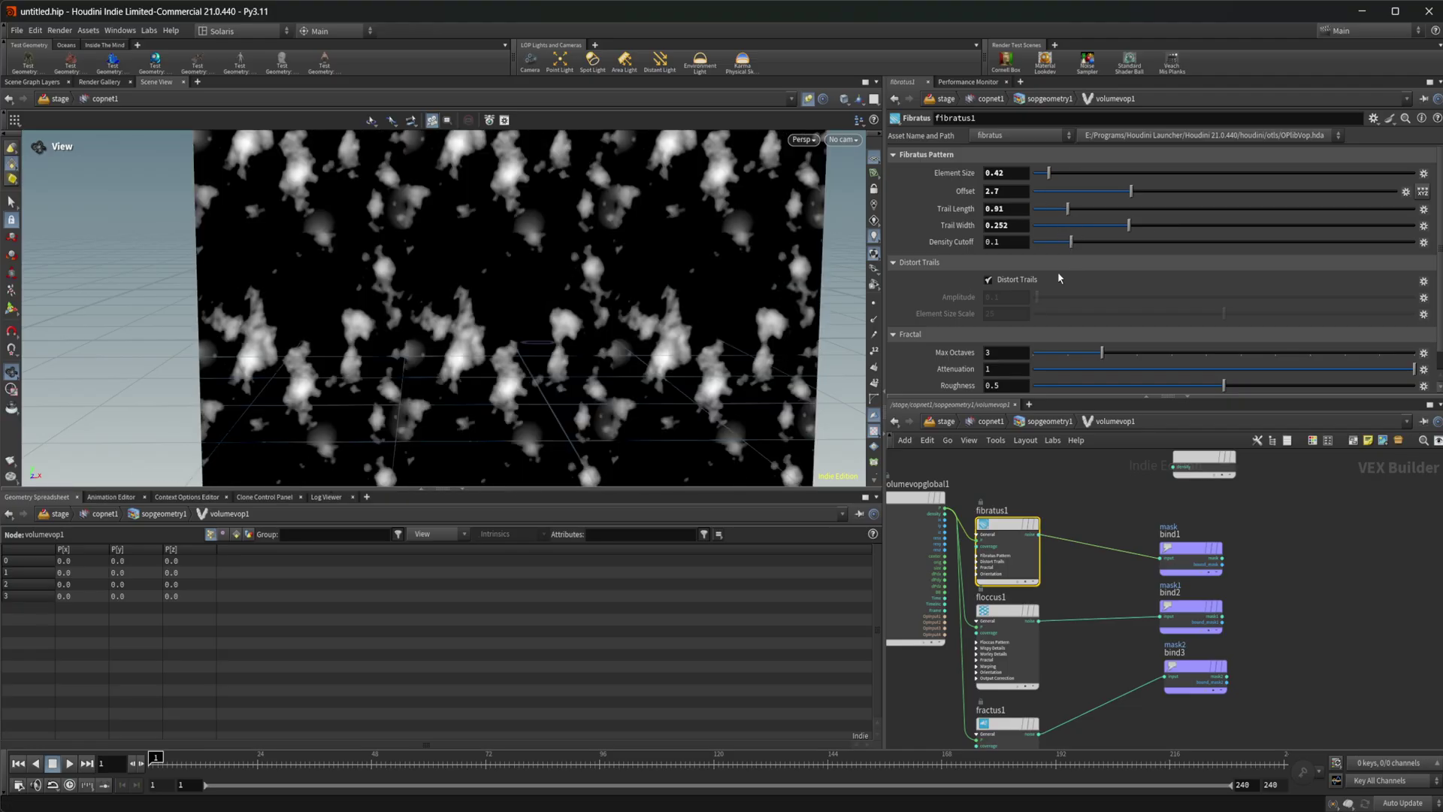
{"action": "left_click", "coordinate": [1095, 210]}
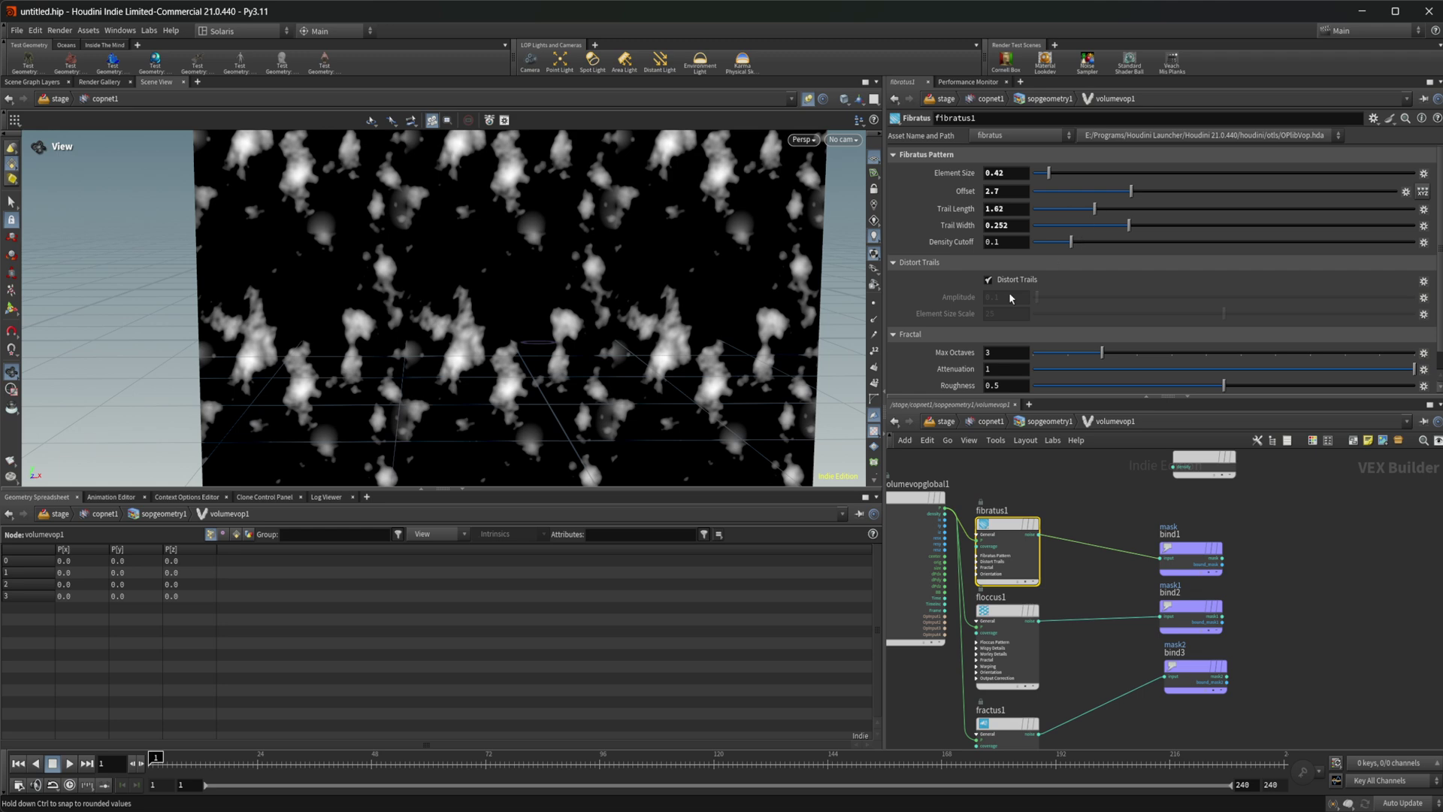
{"action": "left_click", "coordinate": [1077, 211]}
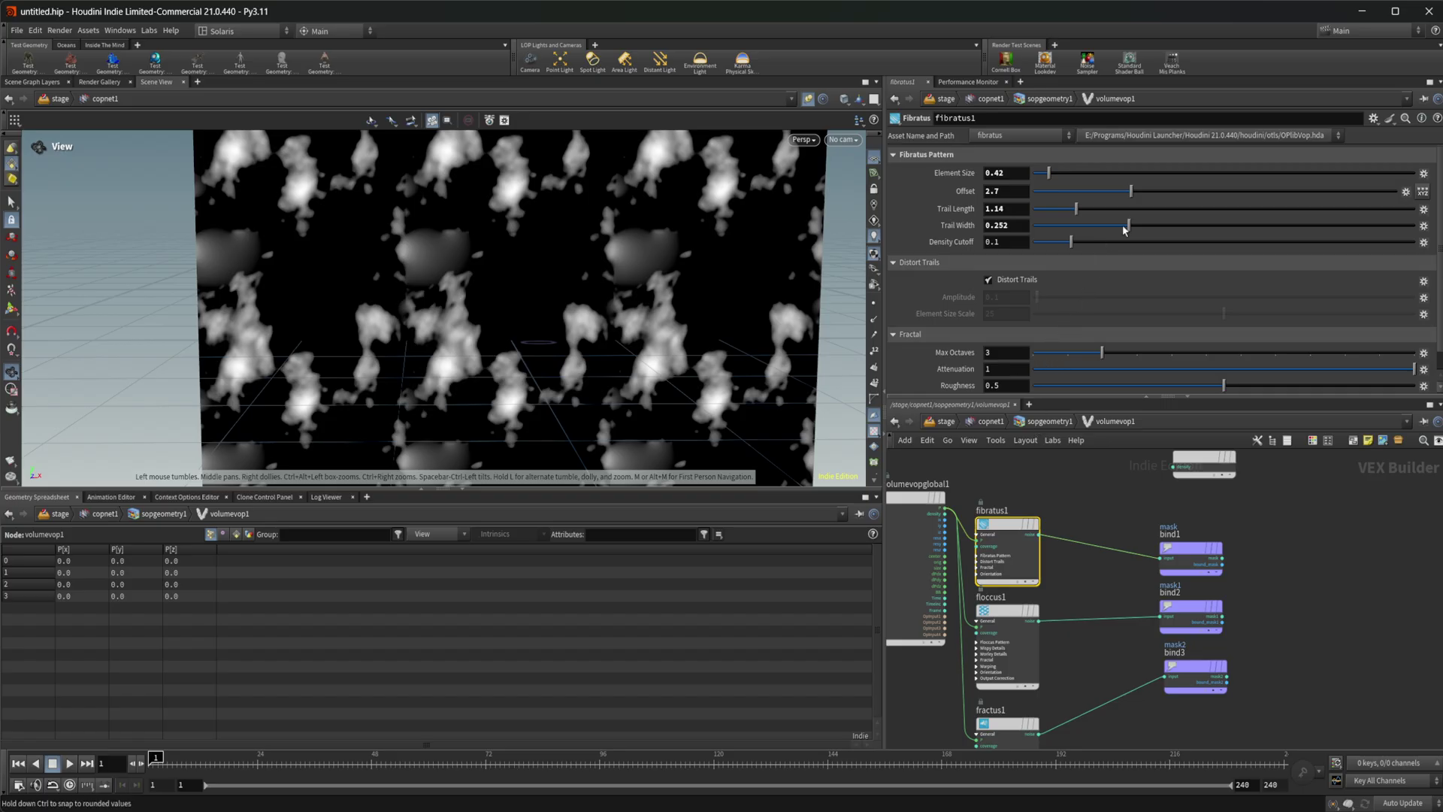
- Set the Fibratus Trail Width to 0.385 and Density Cutoff to 0.076, and try Element Size 1.05 before reducing it
{"action": "left_click_drag", "start_coordinate": [1128, 225], "coordinate": [1180, 229]}
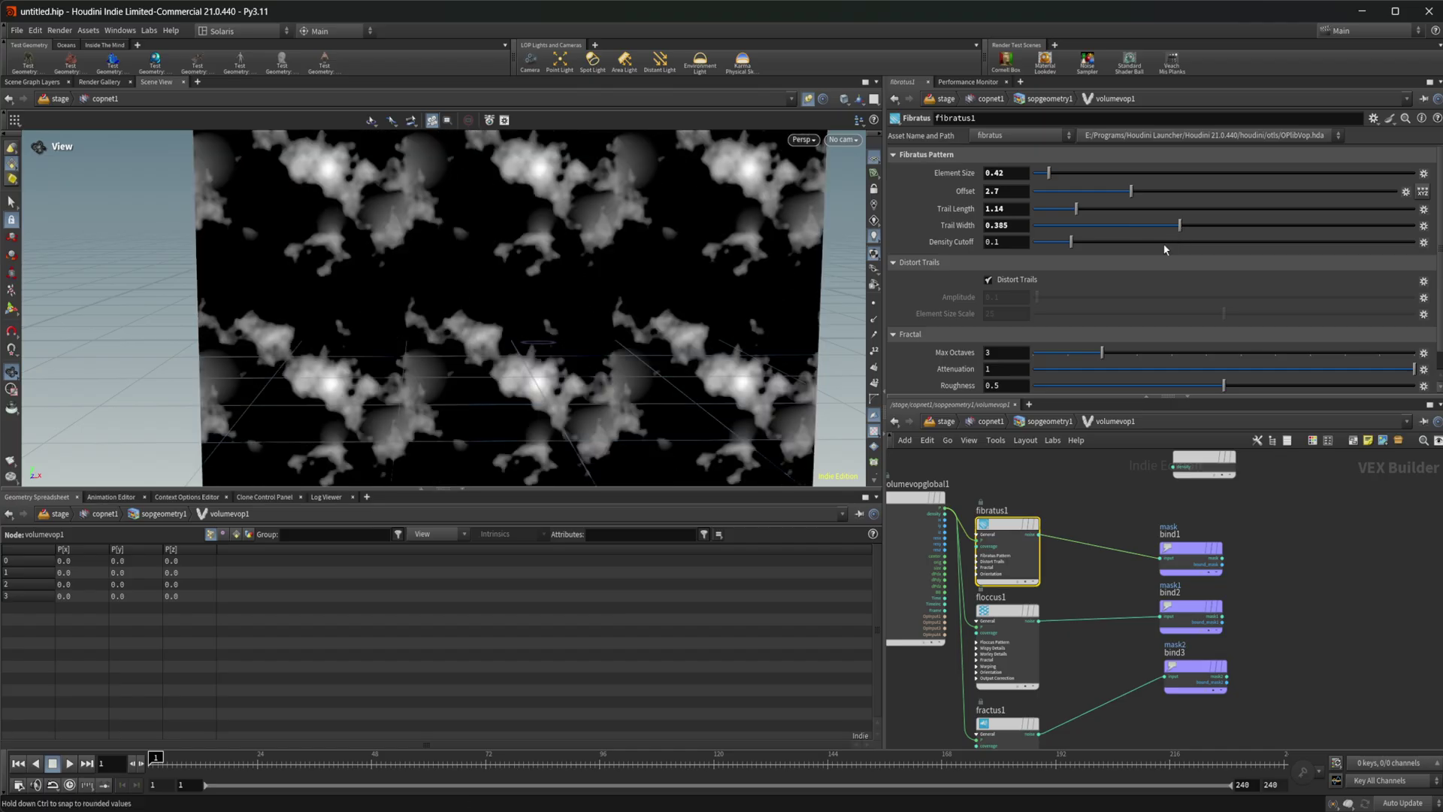
{"action": "mouse_move", "coordinate": [1071, 242]}
{"action": "left_mouse_down"}
{"action": "mouse_move", "coordinate": [1056, 246]}
{"action": "mouse_move", "coordinate": [1102, 254]}
{"action": "mouse_move", "coordinate": [1061, 243]}
{"action": "left_mouse_up"}
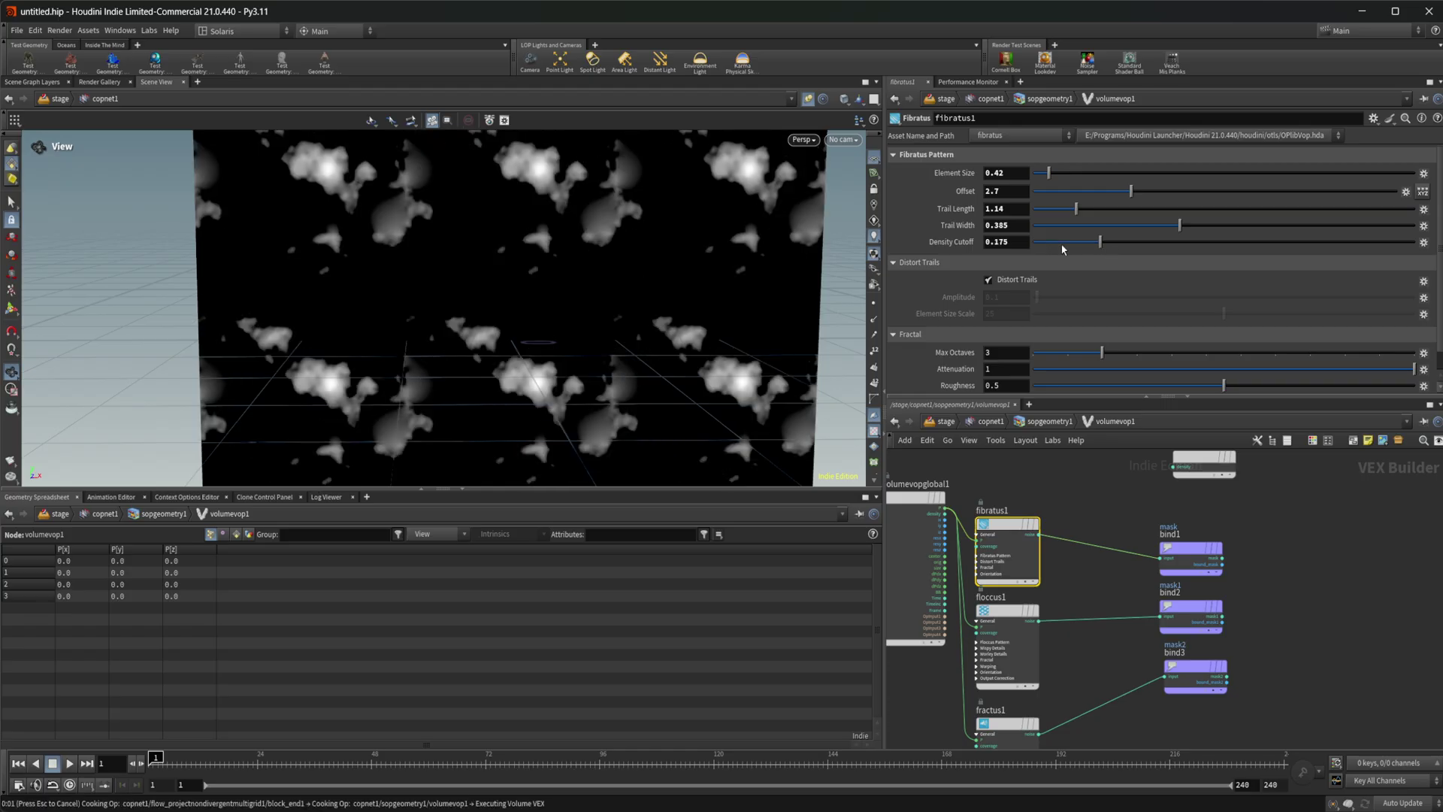
{"action": "left_click", "coordinate": [1075, 179]}
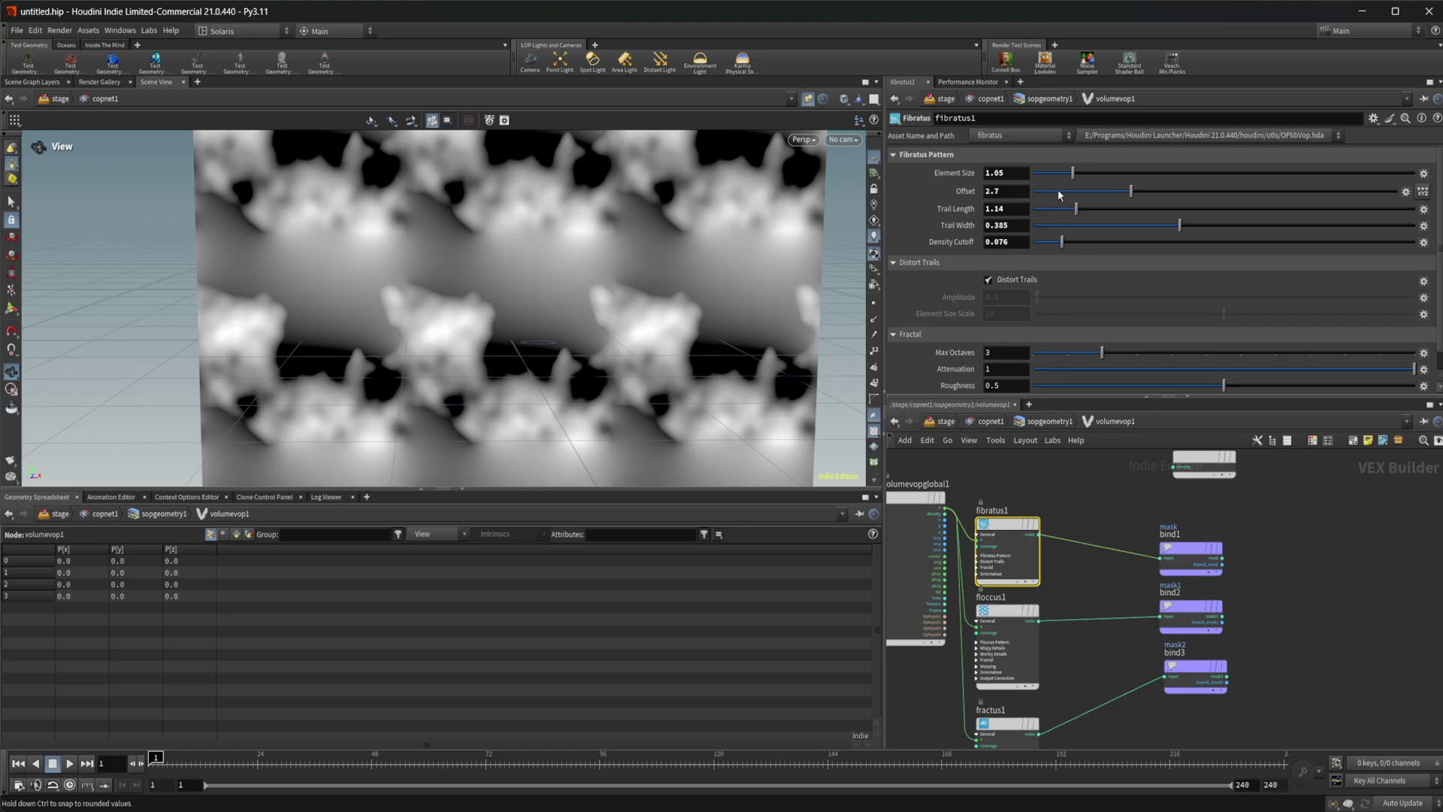
{"action": "left_click", "coordinate": [1058, 179]}
- Return to copnet1 and wire the Geometry to Layer mask1 output into the slope direction's height input
{"action": "left_click", "coordinate": [1049, 421]}
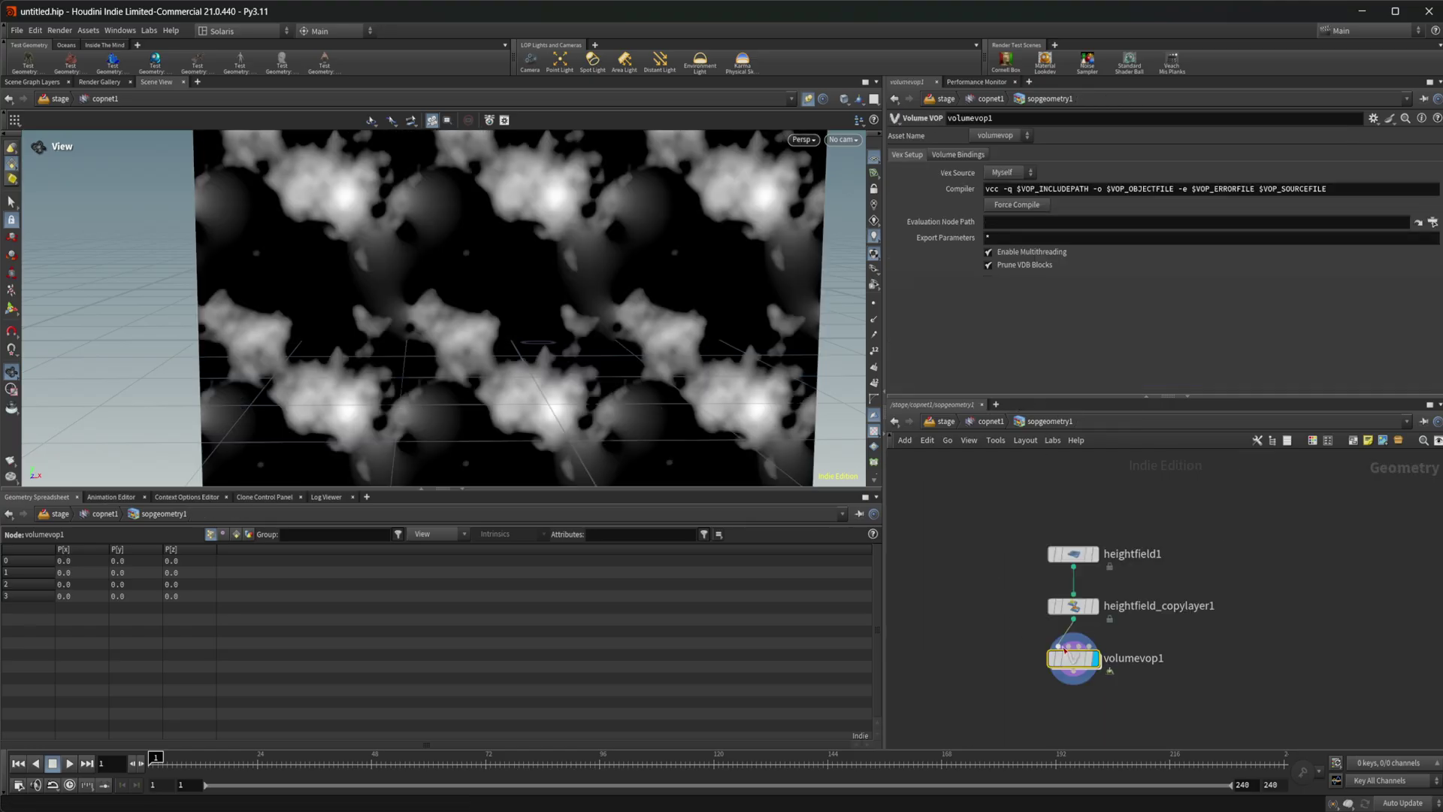
{"action": "left_click", "coordinate": [991, 423]}
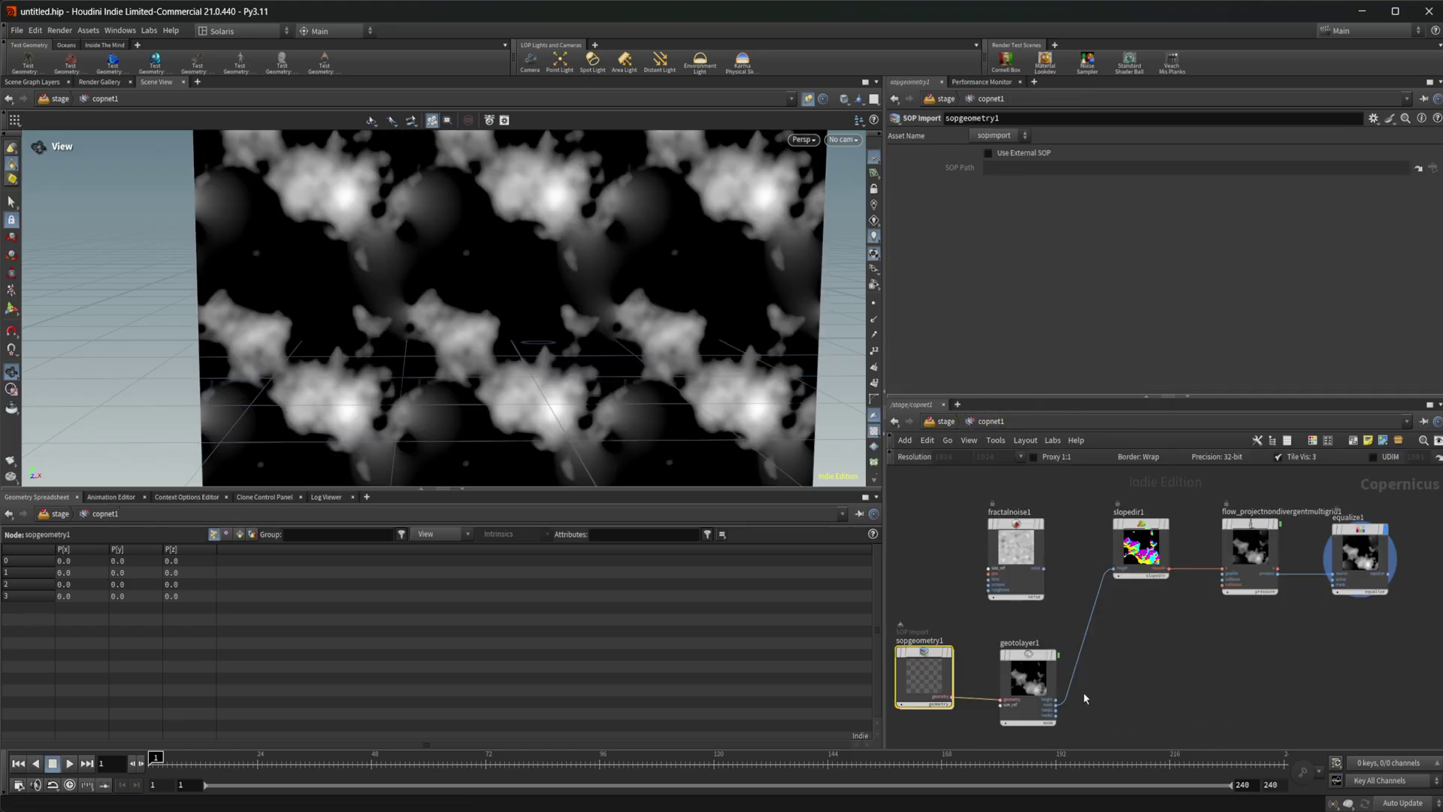
{"action": "scroll", "coordinate": [1075, 695], "scroll_direction": "up", "scroll_amount": 3}
{"action": "left_click_drag", "start_coordinate": [1048, 718], "coordinate": [1132, 513]}
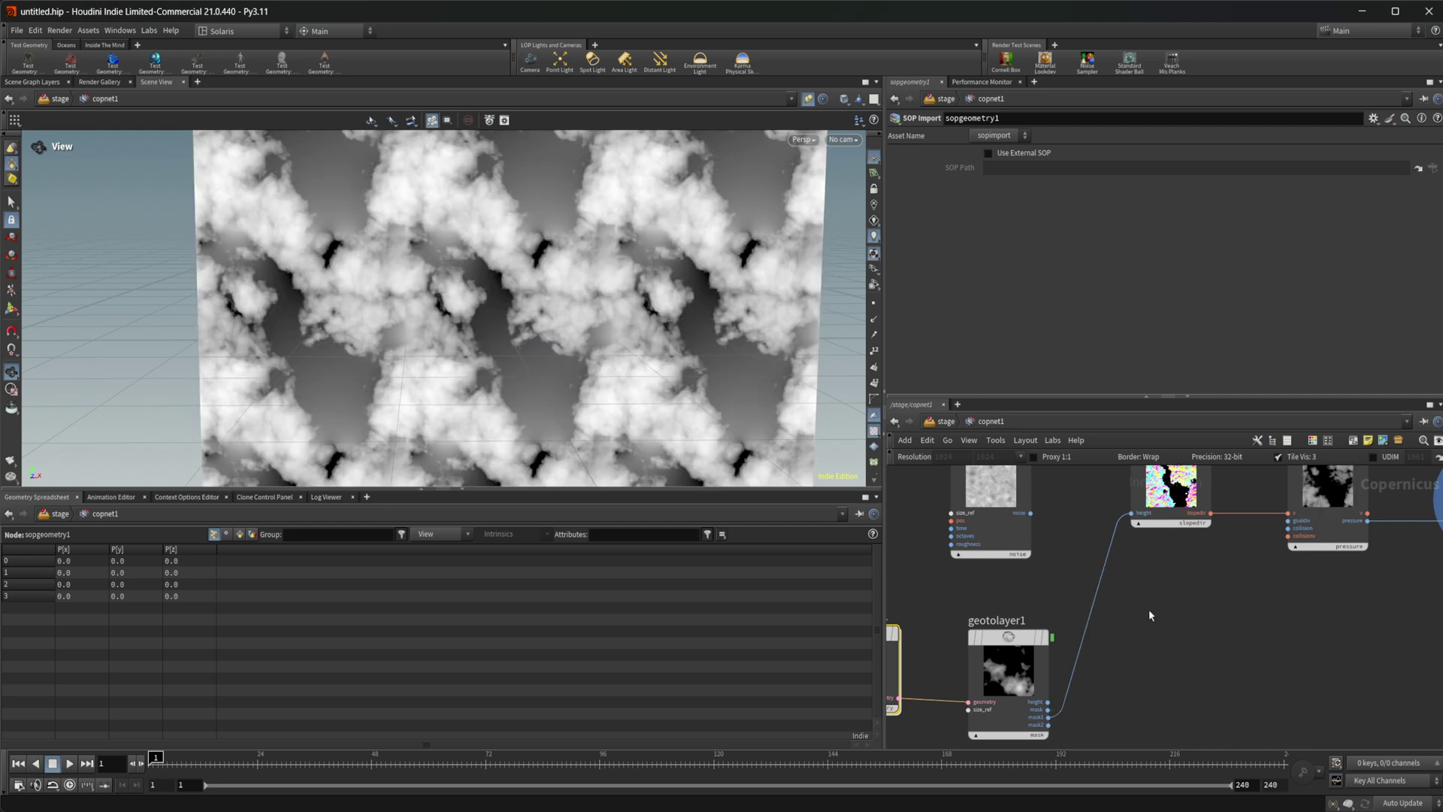
- Preview the Geometry to Layer node against the equalize result and set the equalize Black value to -1
{"action": "middle_click_drag", "start_coordinate": [1157, 607], "coordinate": [1071, 621]}
{"action": "scroll", "coordinate": [1068, 621], "scroll_direction": "down", "scroll_amount": 2}
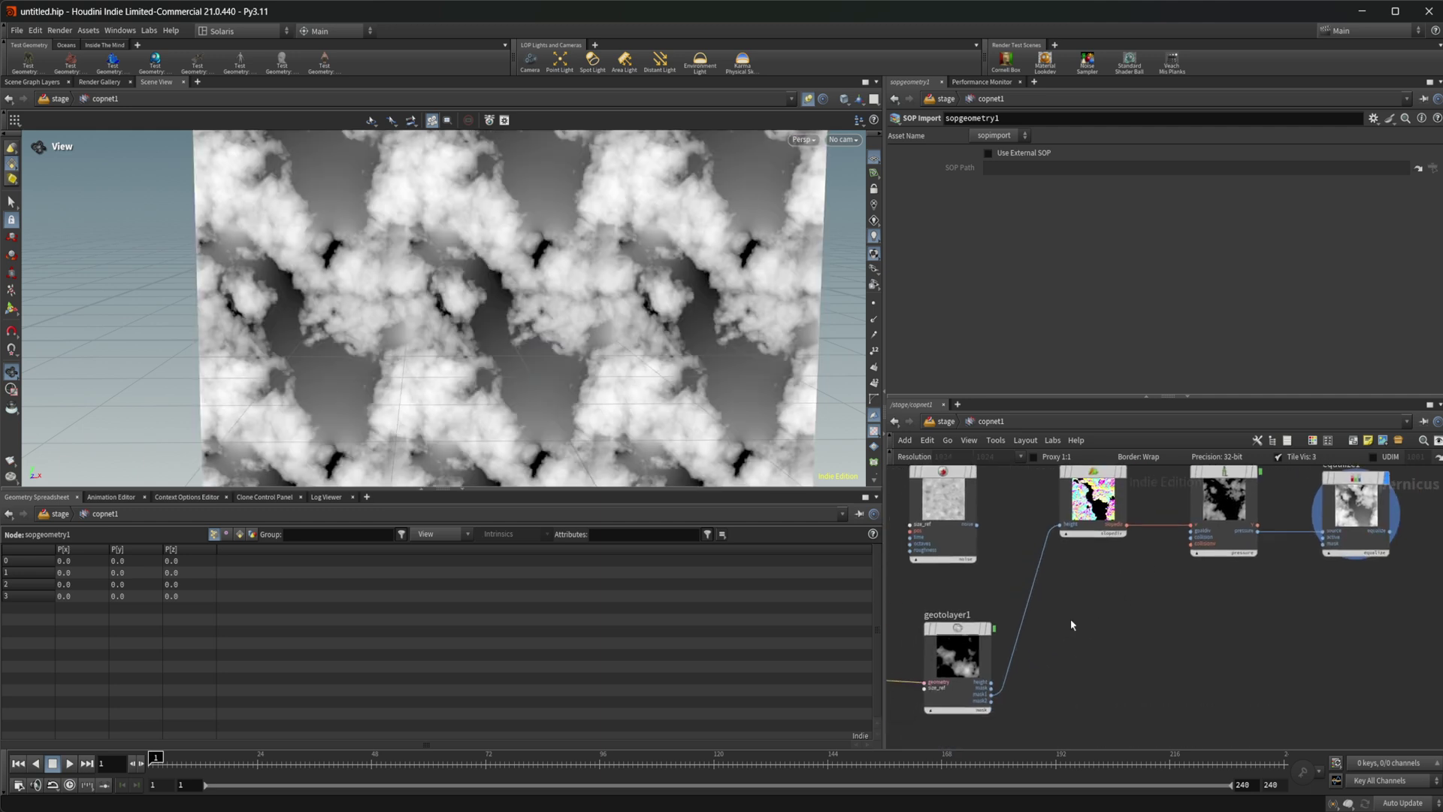
{"action": "left_click", "coordinate": [958, 654]}
{"action": "left_click", "coordinate": [986, 628]}
{"action": "middle_click_drag", "start_coordinate": [1282, 566], "coordinate": [1254, 571]}
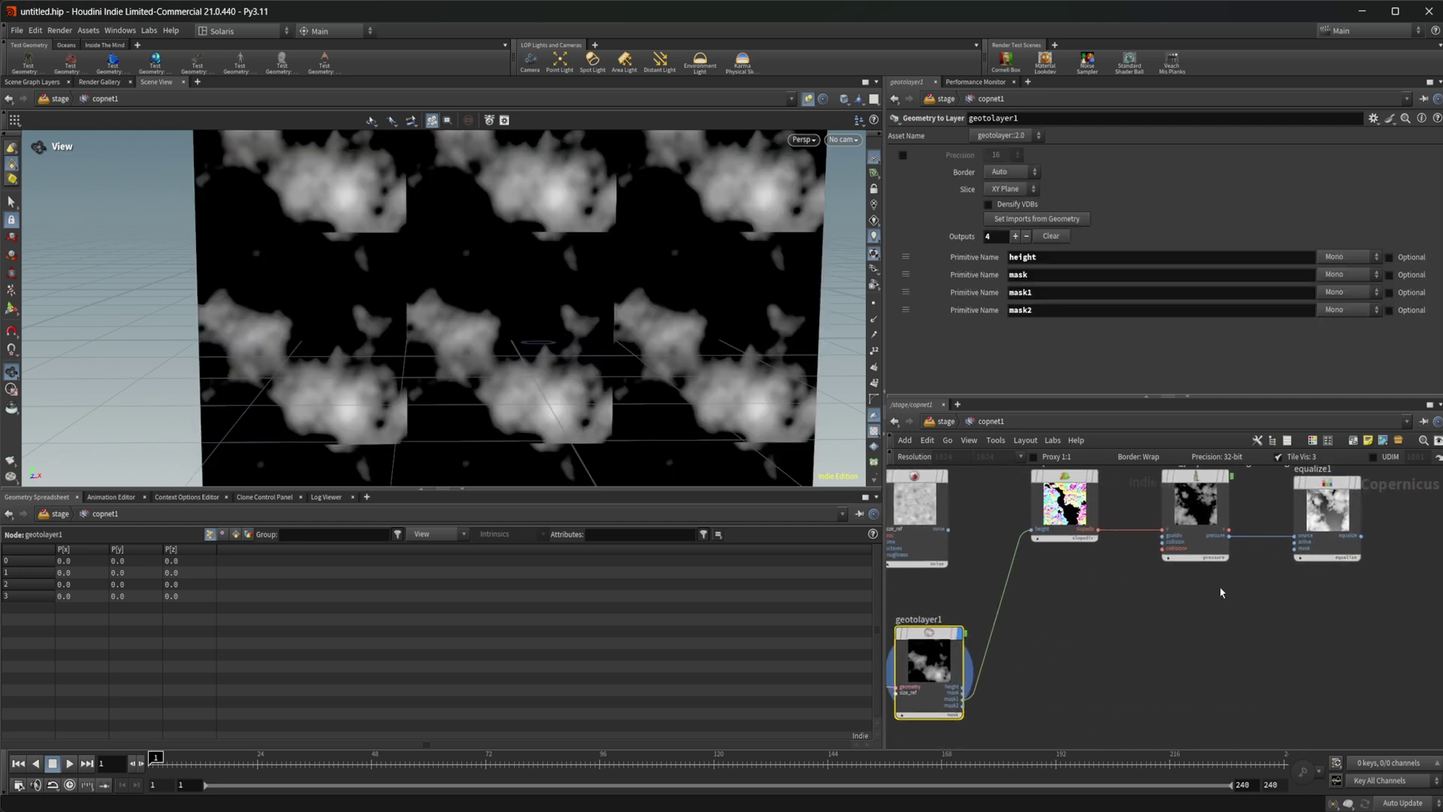
{"action": "left_click", "coordinate": [1321, 519]}
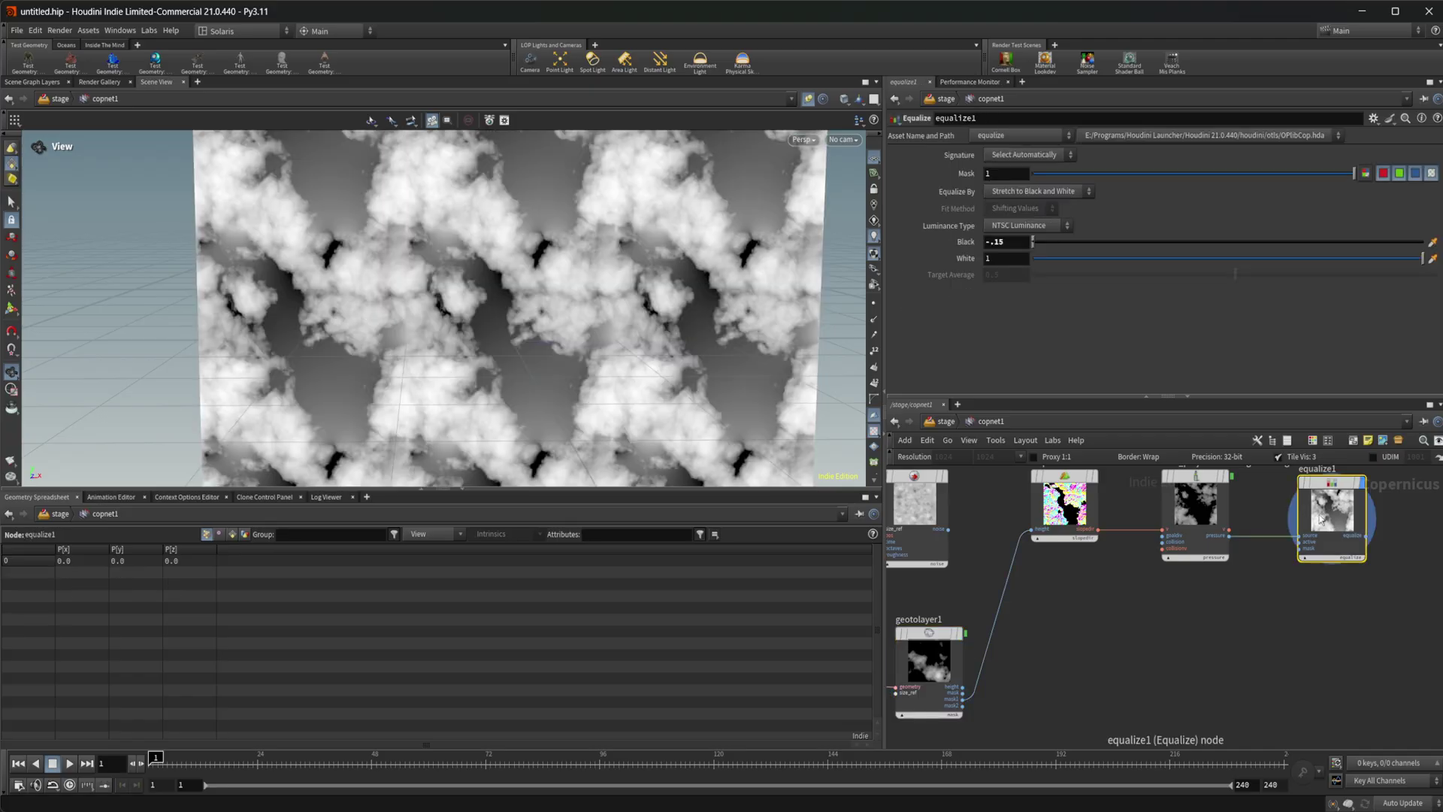
{"action": "type", "text": "-"}
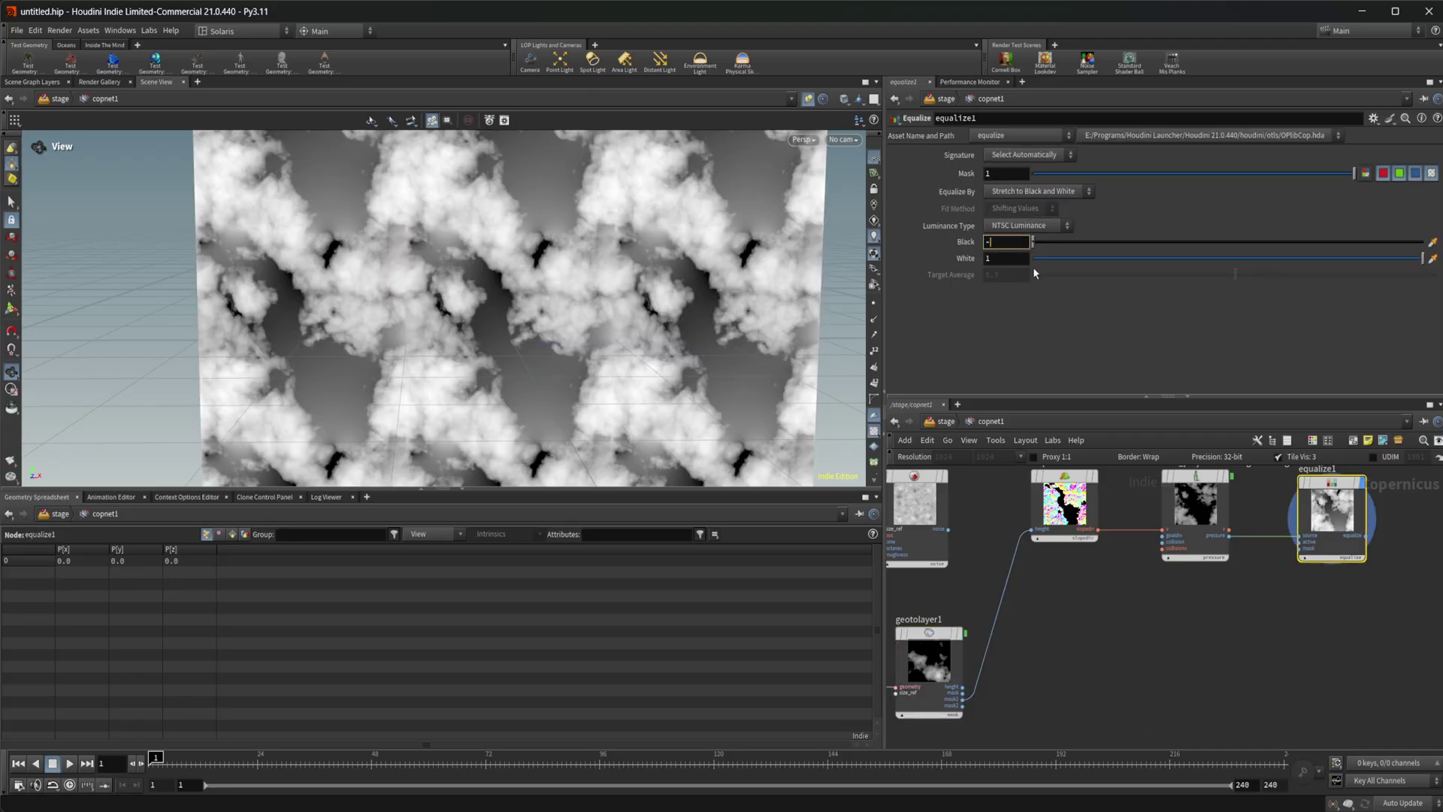
{"action": "type", "text": "1"}
{"action": "key", "text": "Return"}
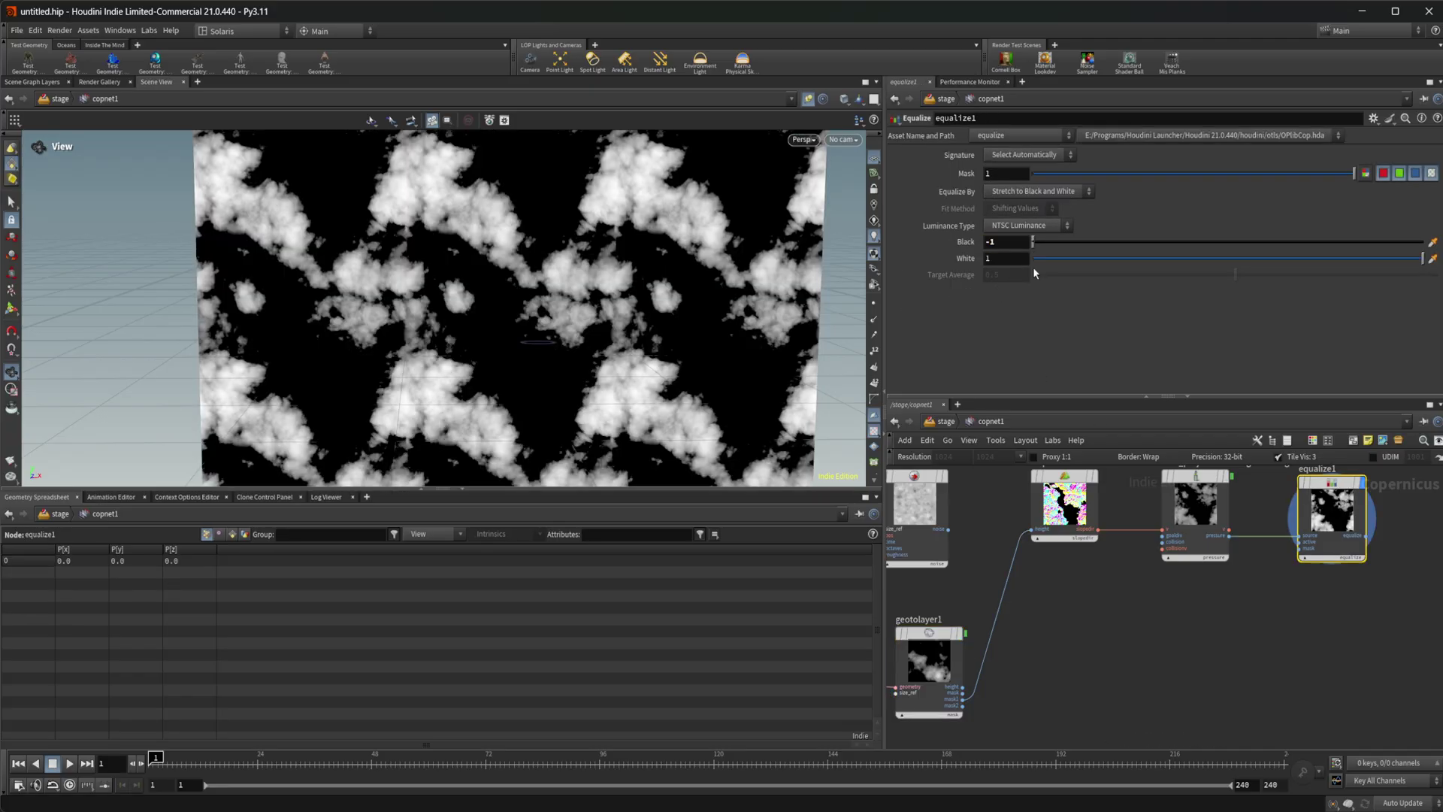
- Switch the Geometry to Layer preview to its mask1 output and compare its tile seams with the equalize result
{"action": "left_click", "coordinate": [936, 662]}
{"action": "key", "text": "r"}
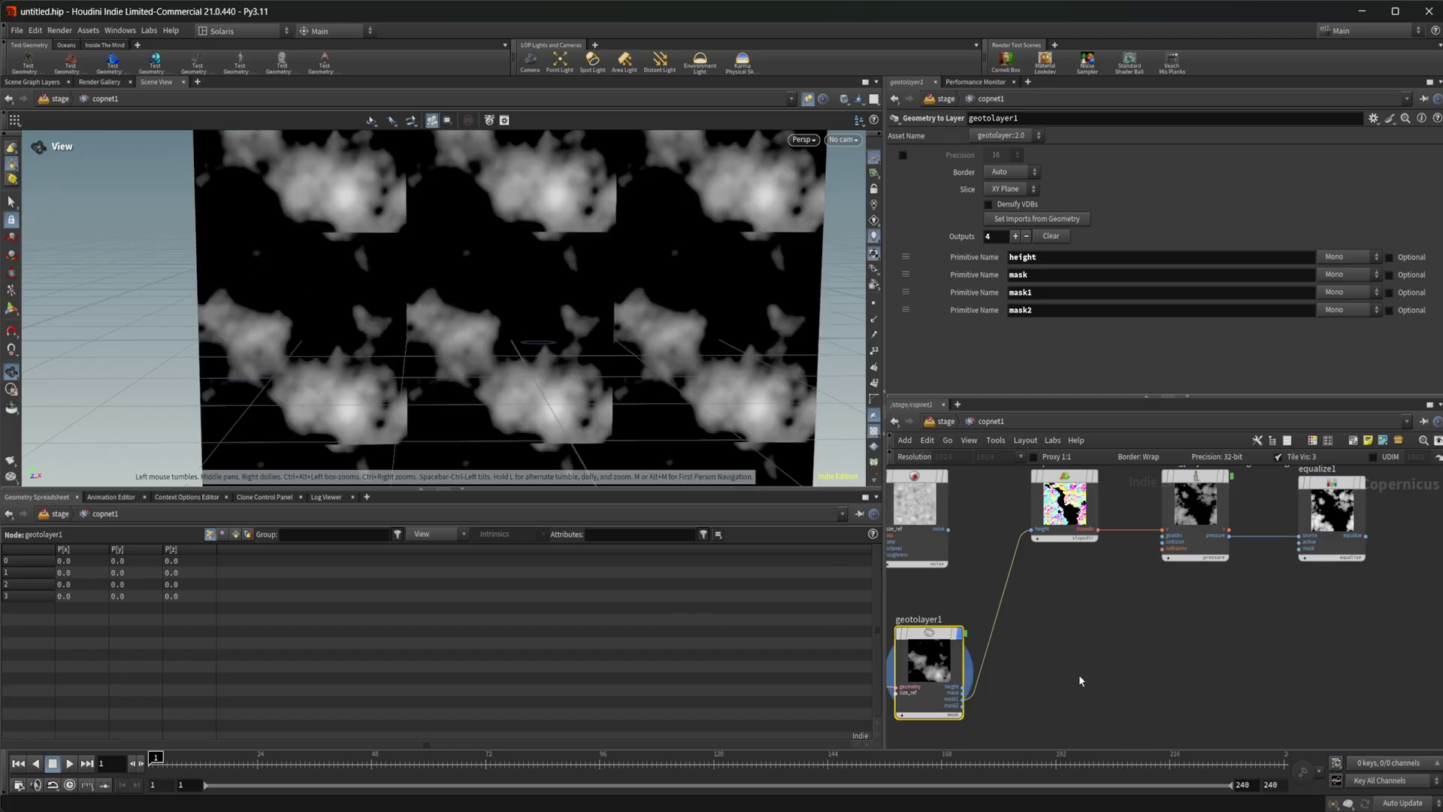
{"action": "scroll", "coordinate": [1081, 680], "scroll_direction": "down", "scroll_amount": 3}
{"action": "middle_click_drag", "start_coordinate": [1082, 678], "coordinate": [1139, 674]}
{"action": "scroll", "coordinate": [1148, 641], "scroll_direction": "up", "scroll_amount": 1}
{"action": "scroll", "coordinate": [1148, 639], "scroll_direction": "up", "scroll_amount": 3}
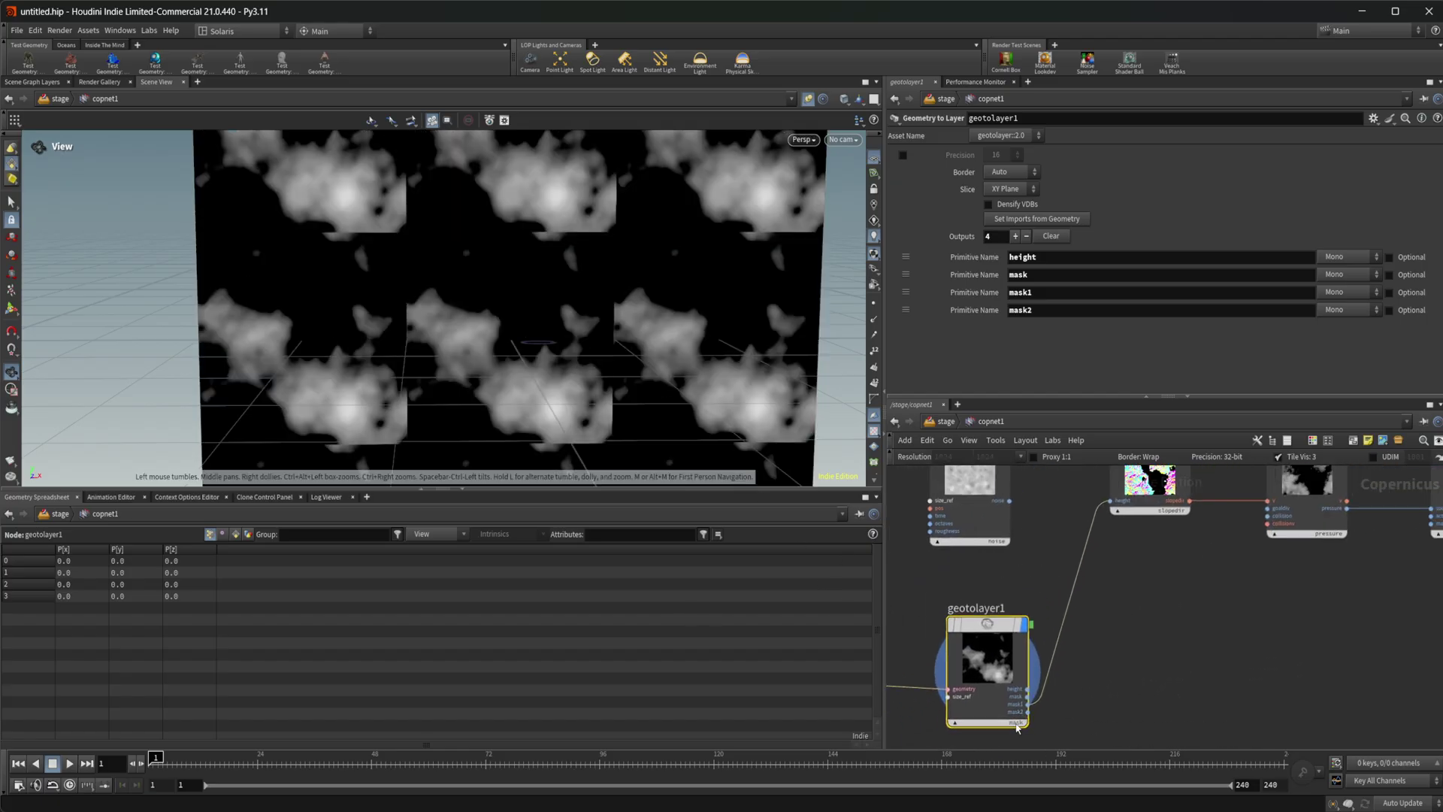
{"action": "left_click", "coordinate": [1016, 722]}
{"action": "left_click", "coordinate": [1045, 758]}
{"action": "middle_click_drag", "start_coordinate": [1260, 595], "coordinate": [1042, 653]}
{"action": "left_click", "coordinate": [1254, 530]}
{"action": "key", "text": "r"}
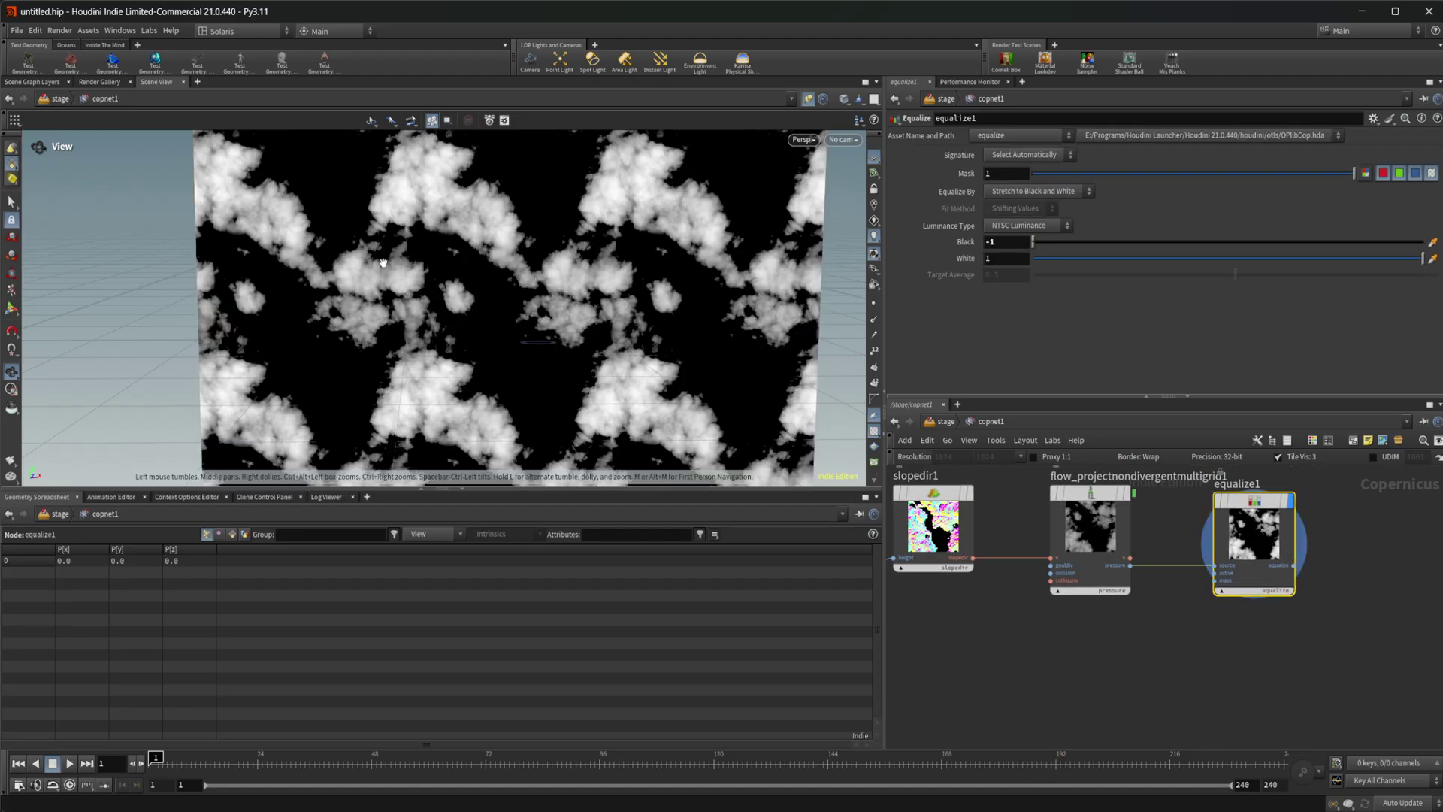
{"action": "left_click_drag", "start_coordinate": [534, 303], "coordinate": [582, 328]}
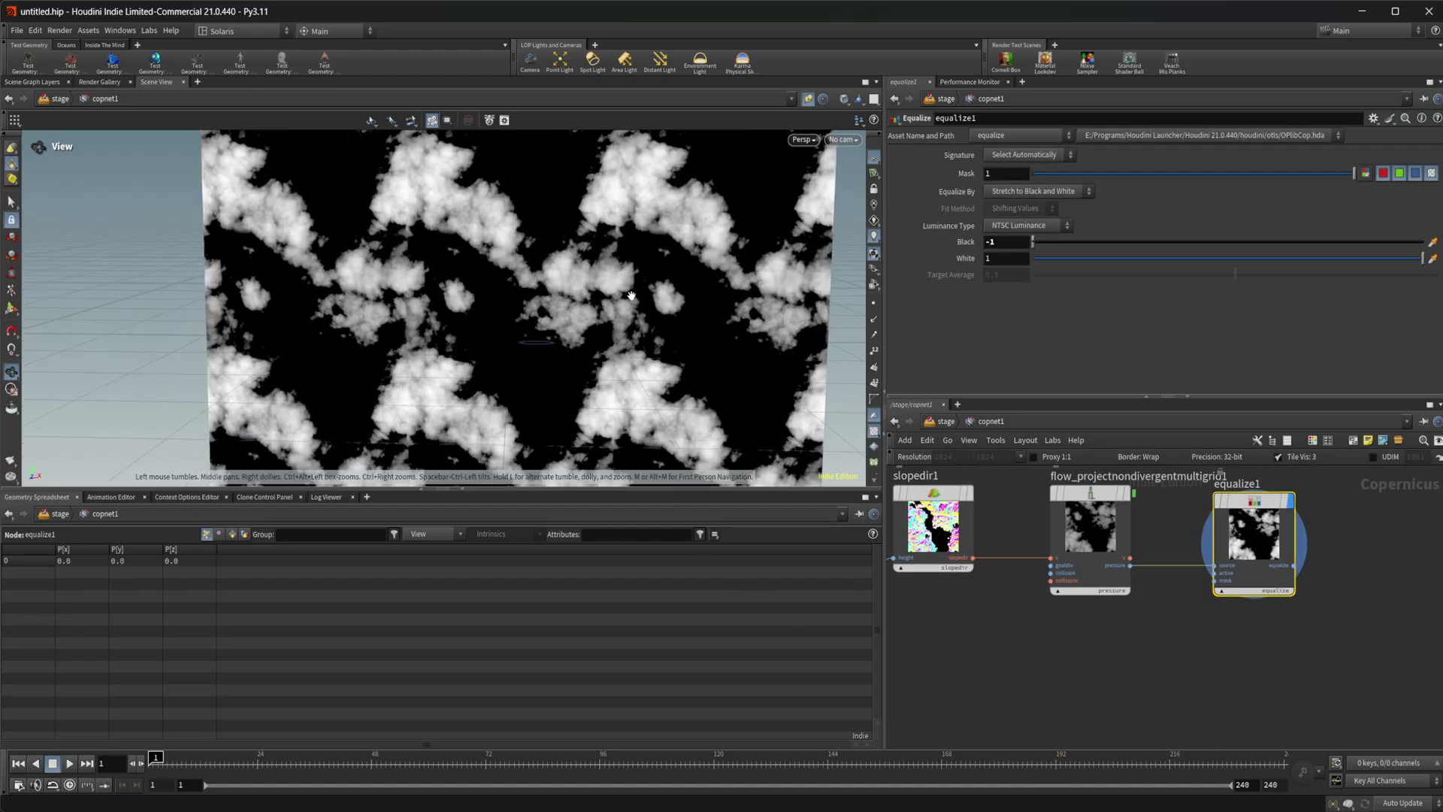
- Wire the Geometry to Layer mask2 output into the slope direction's height input in place of mask1
{"action": "left_click", "coordinate": [1304, 460]}
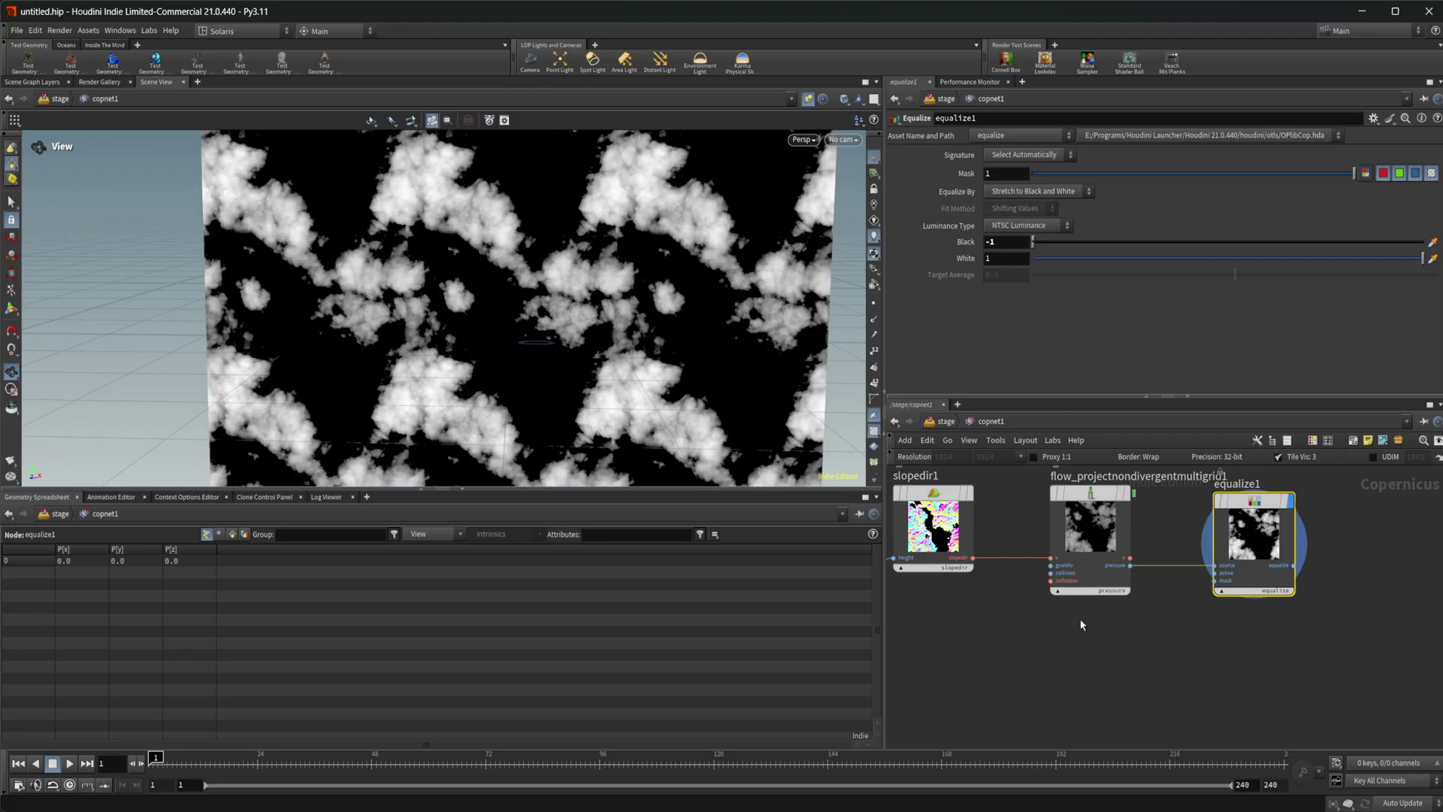
{"action": "middle_click_drag", "start_coordinate": [1081, 625], "coordinate": [1214, 558]}
{"action": "scroll", "coordinate": [1060, 636], "scroll_direction": "up", "scroll_amount": 1}
{"action": "left_click", "coordinate": [964, 683]}
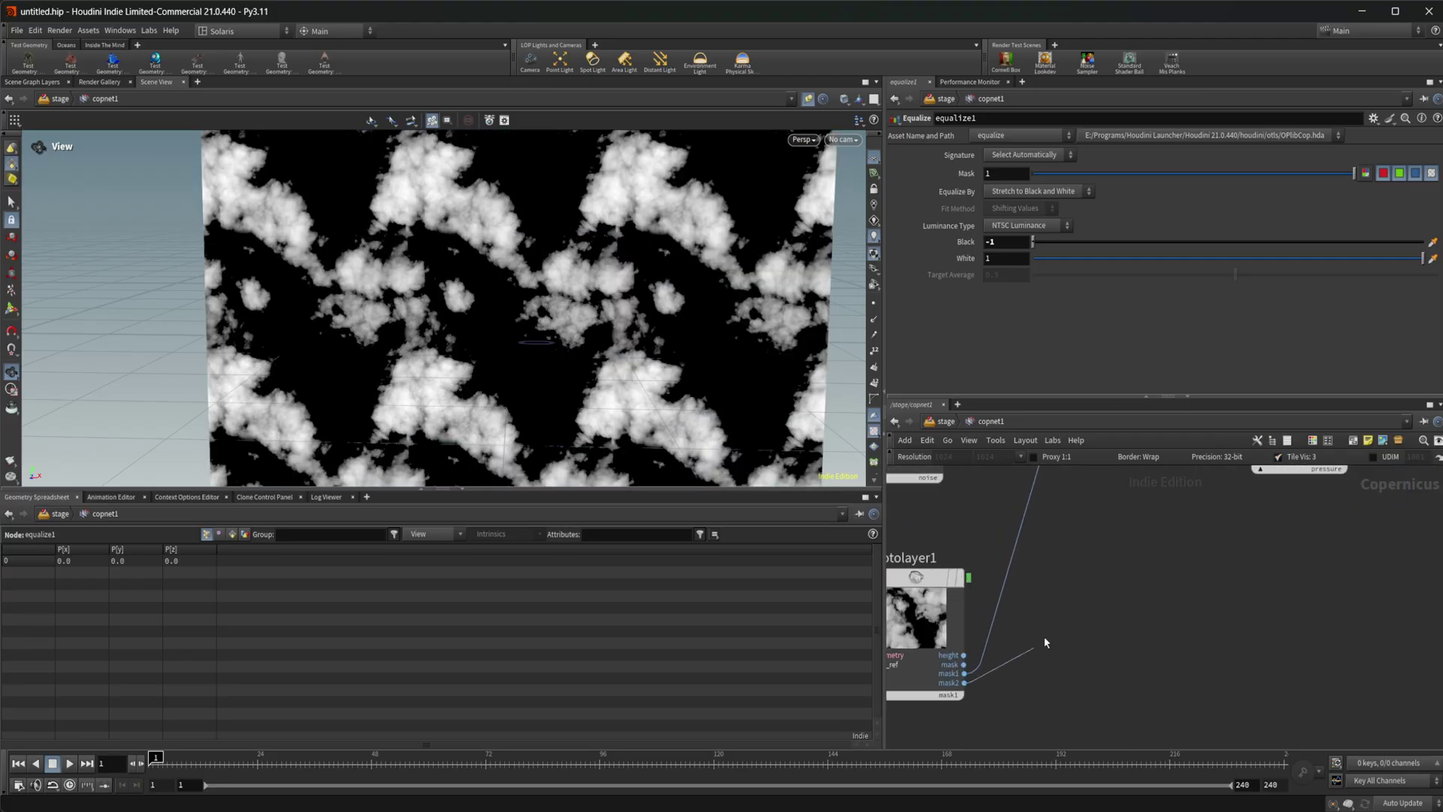
{"action": "middle_click_drag", "start_coordinate": [1084, 470], "coordinate": [1063, 593]}
{"action": "left_click", "coordinate": [1044, 555]}
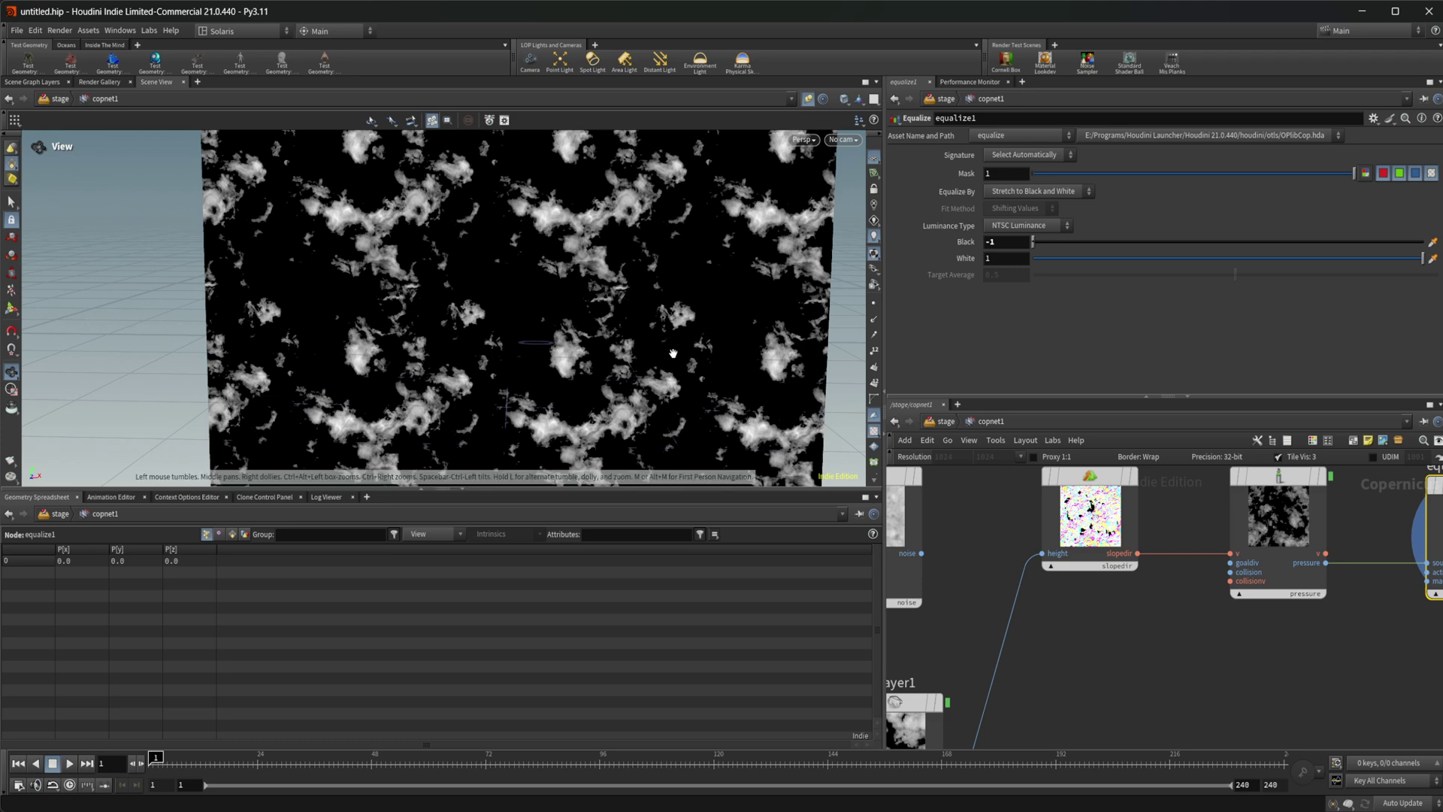
- Switch the Geometry to Layer preview to its mask2 output and display that node to inspect the untreated tile seams
{"action": "middle_click_drag", "start_coordinate": [1105, 645], "coordinate": [1121, 492]}
{"action": "left_click", "coordinate": [992, 664]}
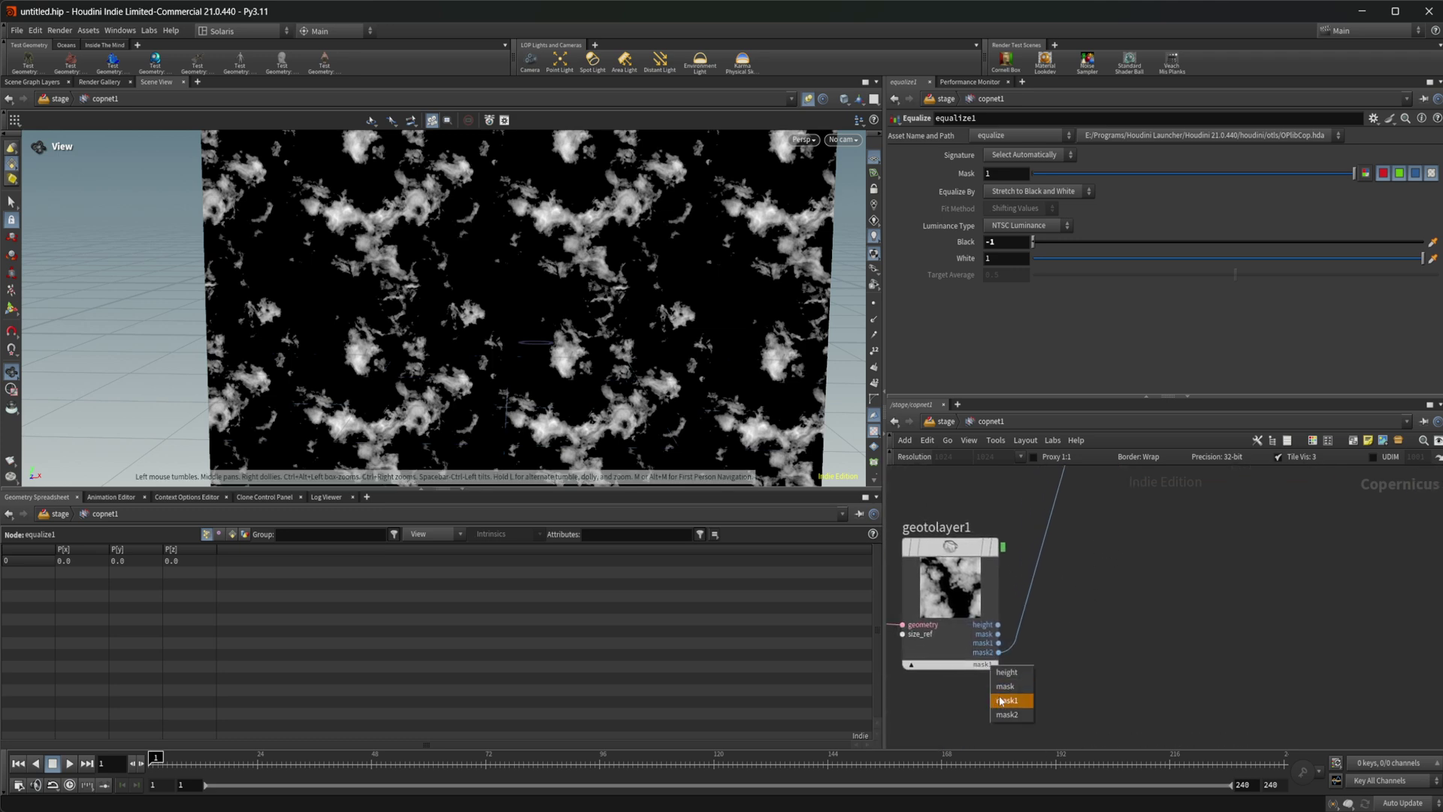
{"action": "left_click", "coordinate": [1011, 718]}
{"action": "left_click", "coordinate": [978, 607]}
{"action": "middle_click_drag", "start_coordinate": [1141, 607], "coordinate": [1193, 613]}
{"action": "scroll", "coordinate": [1096, 613], "scroll_direction": "down", "scroll_amount": 2}
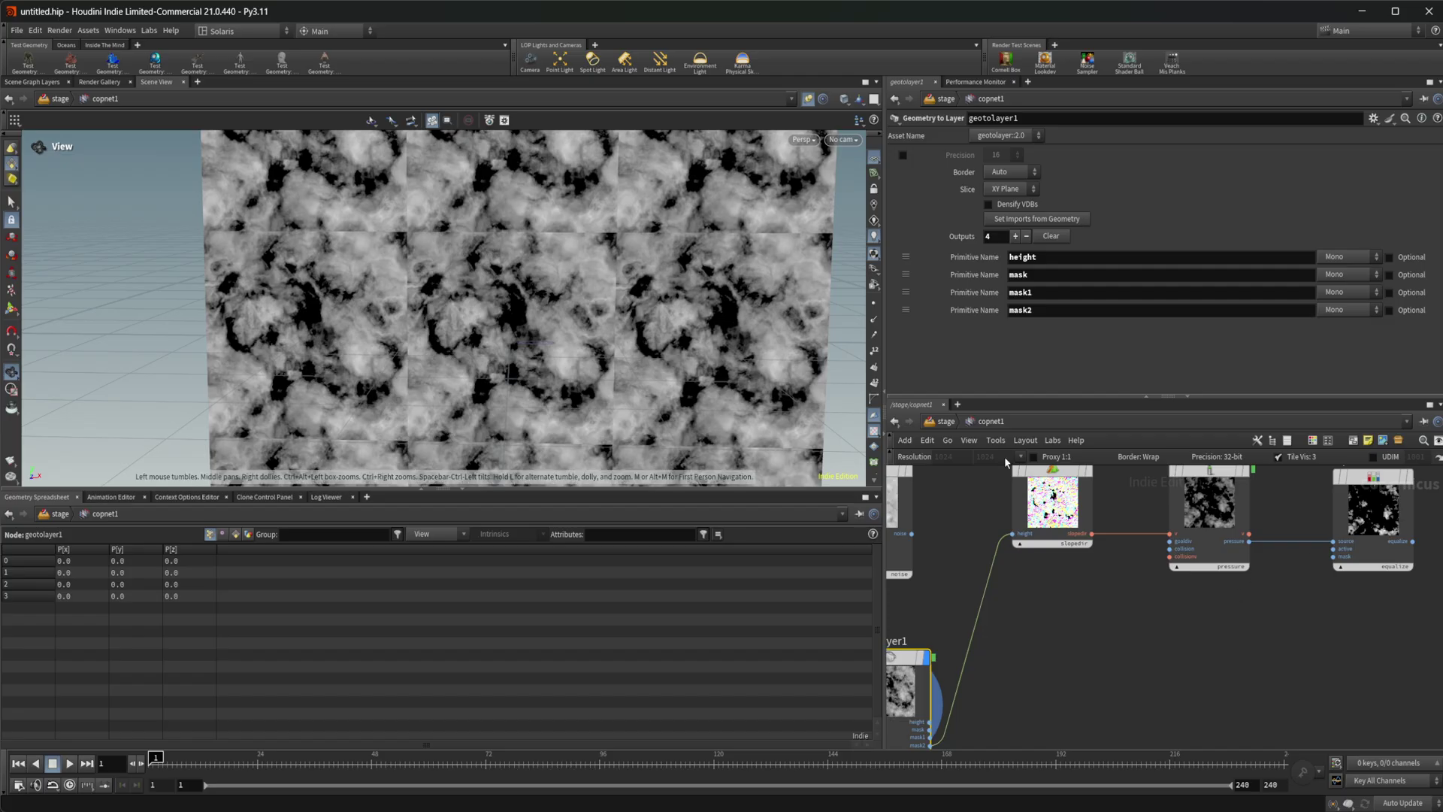
- Display the equalize node again, set its Black value to -.5 and inspect the tiled result
{"action": "left_click", "coordinate": [1407, 477]}
{"action": "left_click", "coordinate": [1005, 243]}
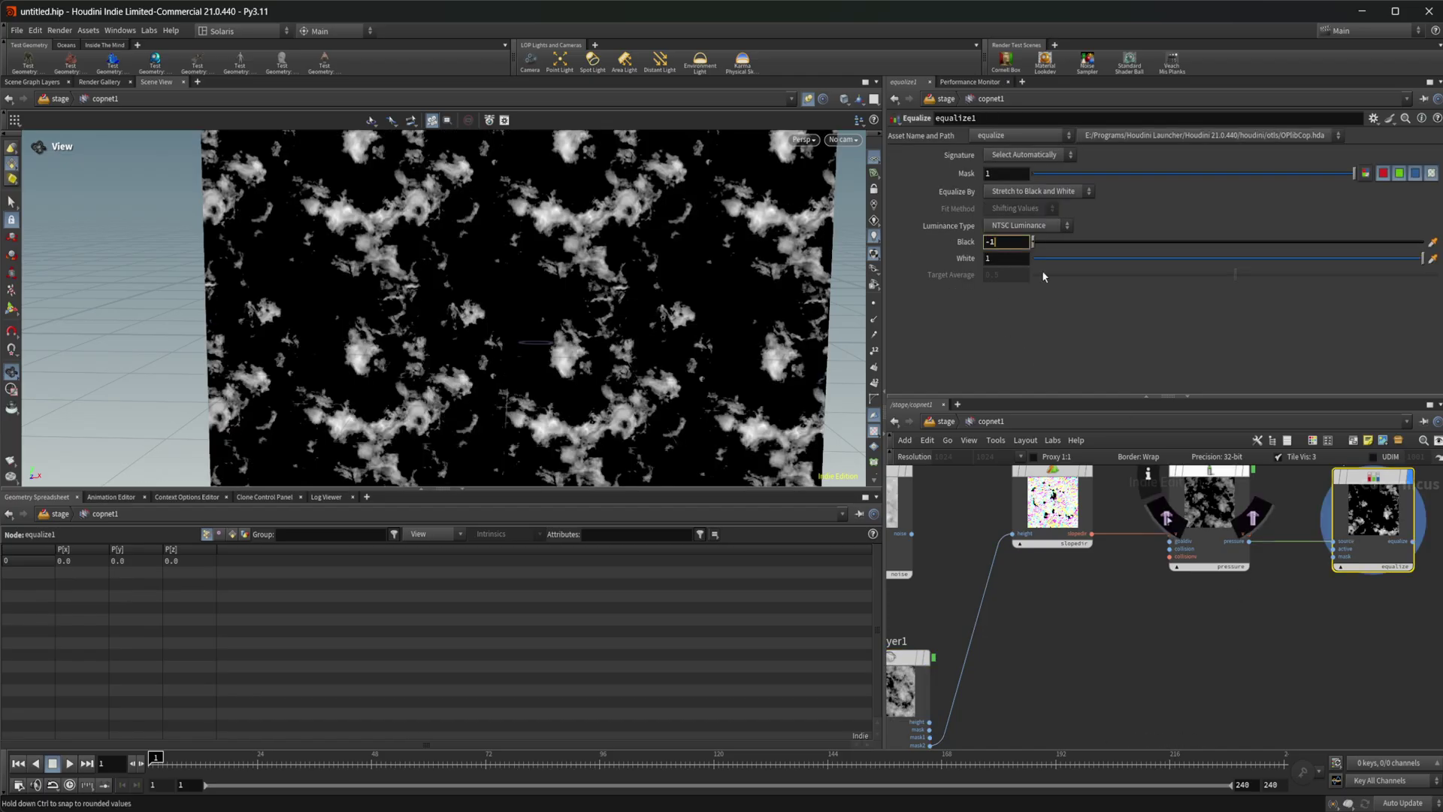
{"action": "key", "text": "BackSpace"}
{"action": "type", "text": ".5"}
{"action": "key", "text": "Return"}
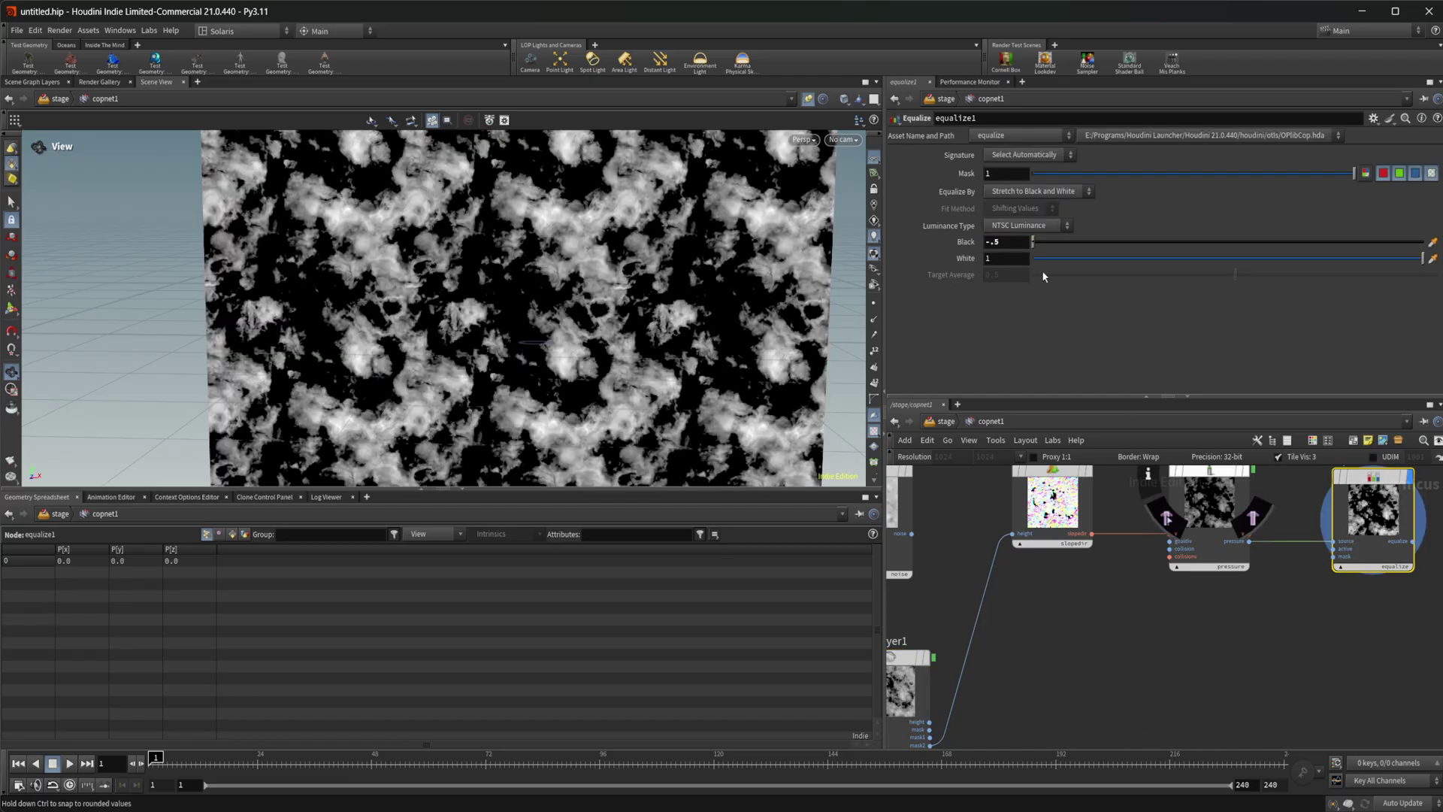
{"action": "mouse_move", "coordinate": [663, 345]}
{"action": "left_mouse_down"}
{"action": "mouse_move", "coordinate": [641, 341]}
{"action": "mouse_move", "coordinate": [659, 350]}
{"action": "left_mouse_up"}
{"action": "right_click_drag", "start_coordinate": [659, 350], "coordinate": [569, 350]}
{"action": "middle_click_drag", "start_coordinate": [484, 300], "coordinate": [492, 305]}
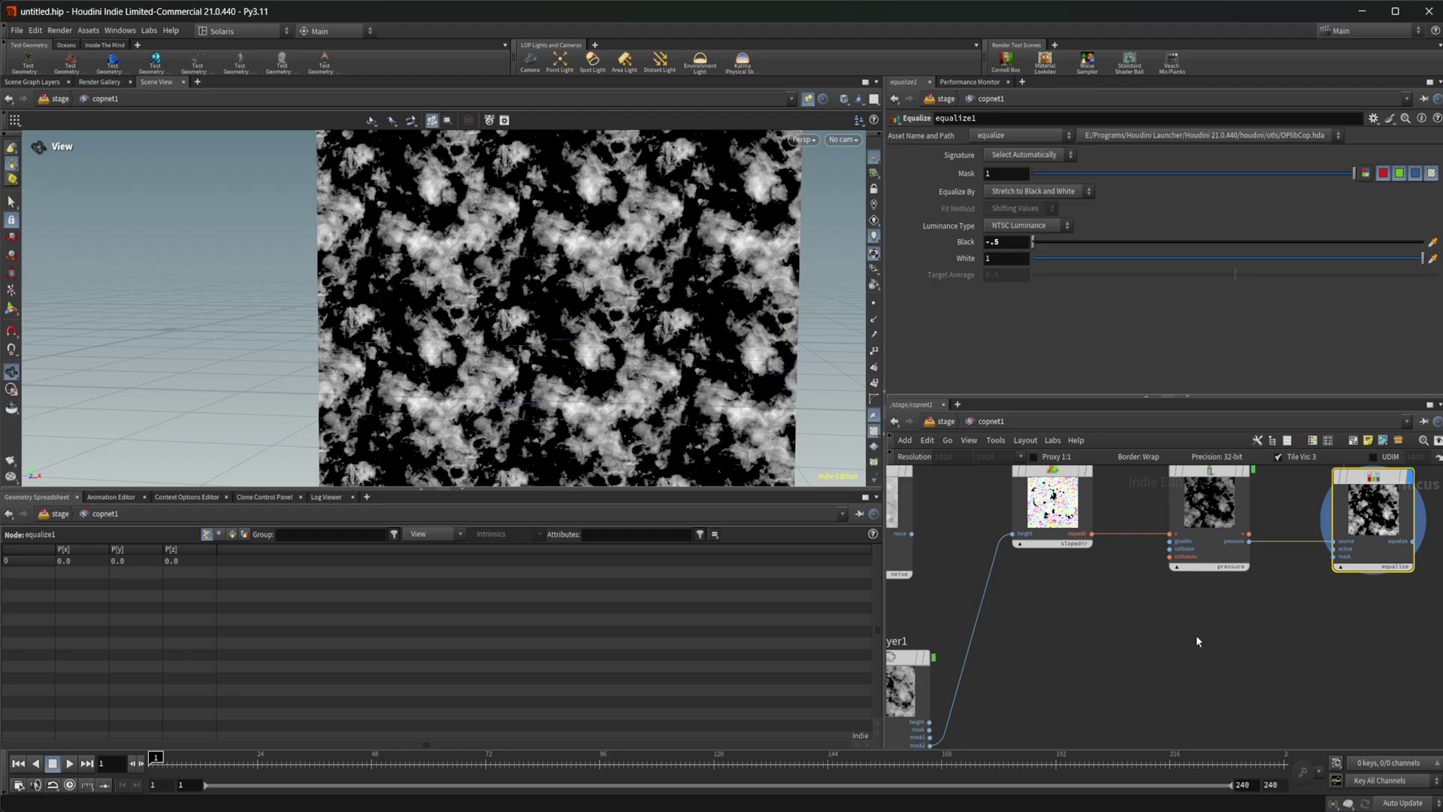
{"action": "middle_click_drag", "start_coordinate": [1127, 646], "coordinate": [1160, 649]}
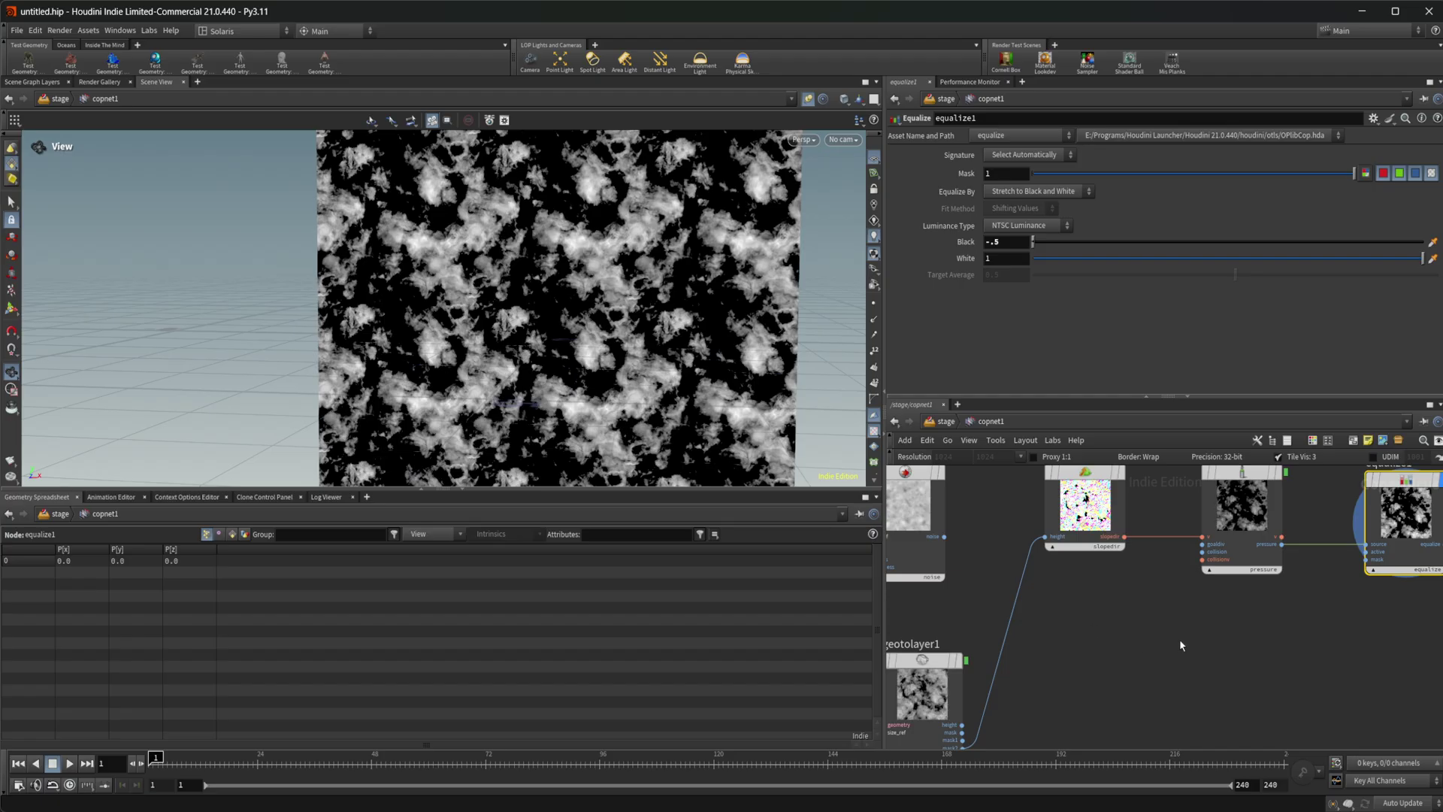
{"action": "middle_click_drag", "start_coordinate": [1180, 646], "coordinate": [1131, 645]}
{"action": "scroll", "coordinate": [1129, 646], "scroll_direction": "down", "scroll_amount": 3}
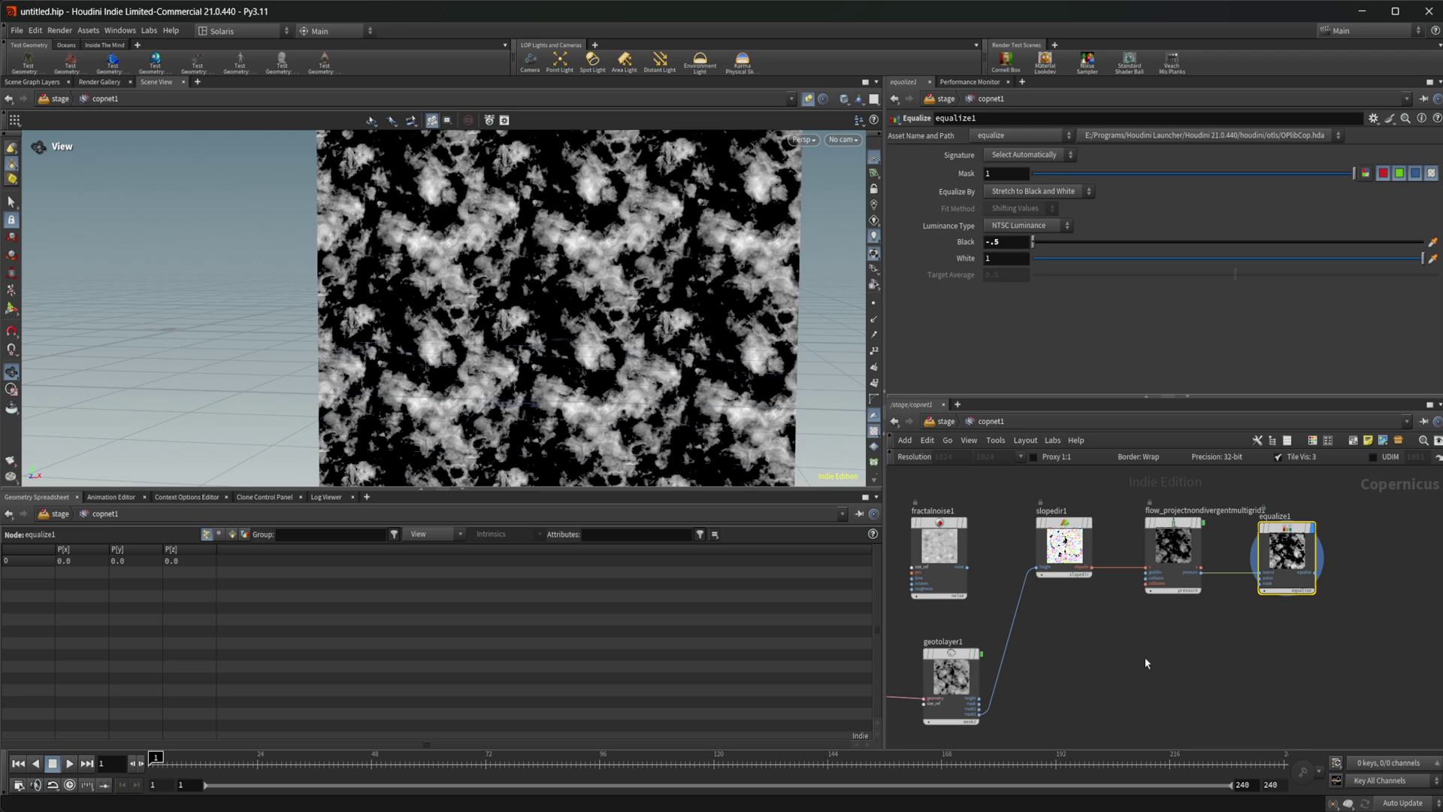
- Switch to the browser, review the included HDAs on the HouMats - Free product page and return to Houdini
{"action": "left_click", "coordinate": [1362, 10]}
{"action": "scroll", "coordinate": [843, 273], "scroll_direction": "up", "scroll_amount": 4}
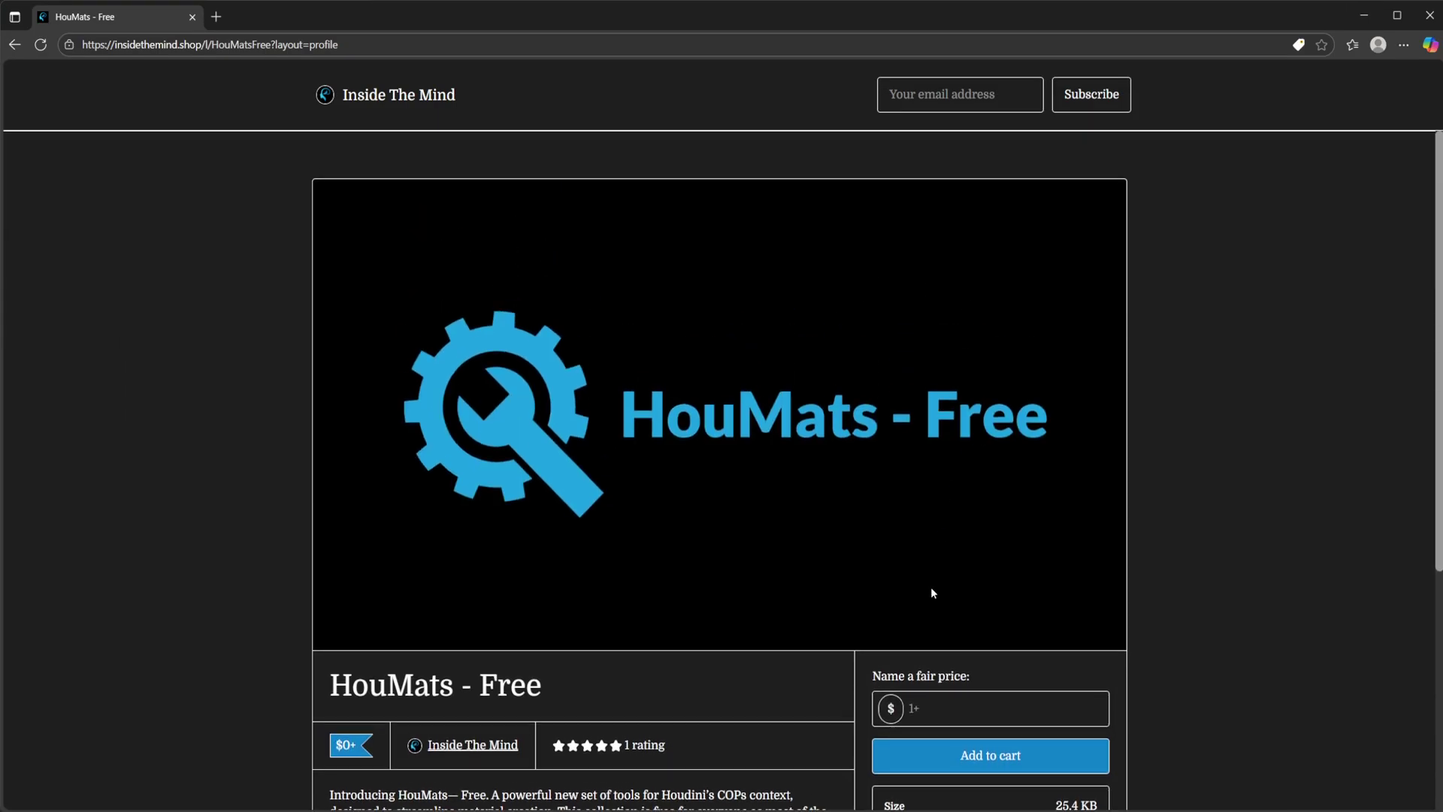
{"action": "scroll", "coordinate": [494, 636], "scroll_direction": "down", "scroll_amount": 4}
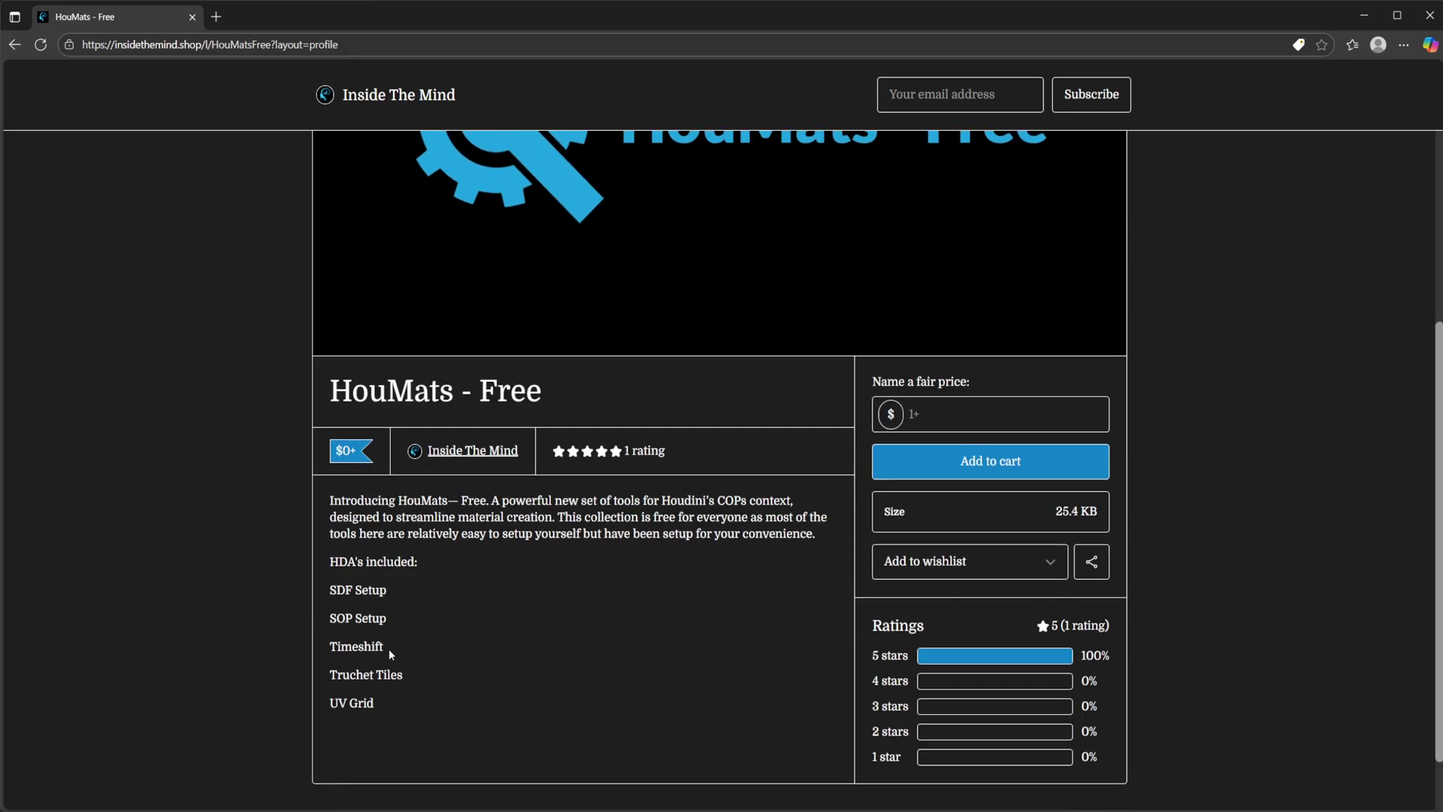
{"action": "scroll", "coordinate": [390, 651], "scroll_direction": "up", "scroll_amount": 4}
{"action": "left_click", "coordinate": [1431, 790]}
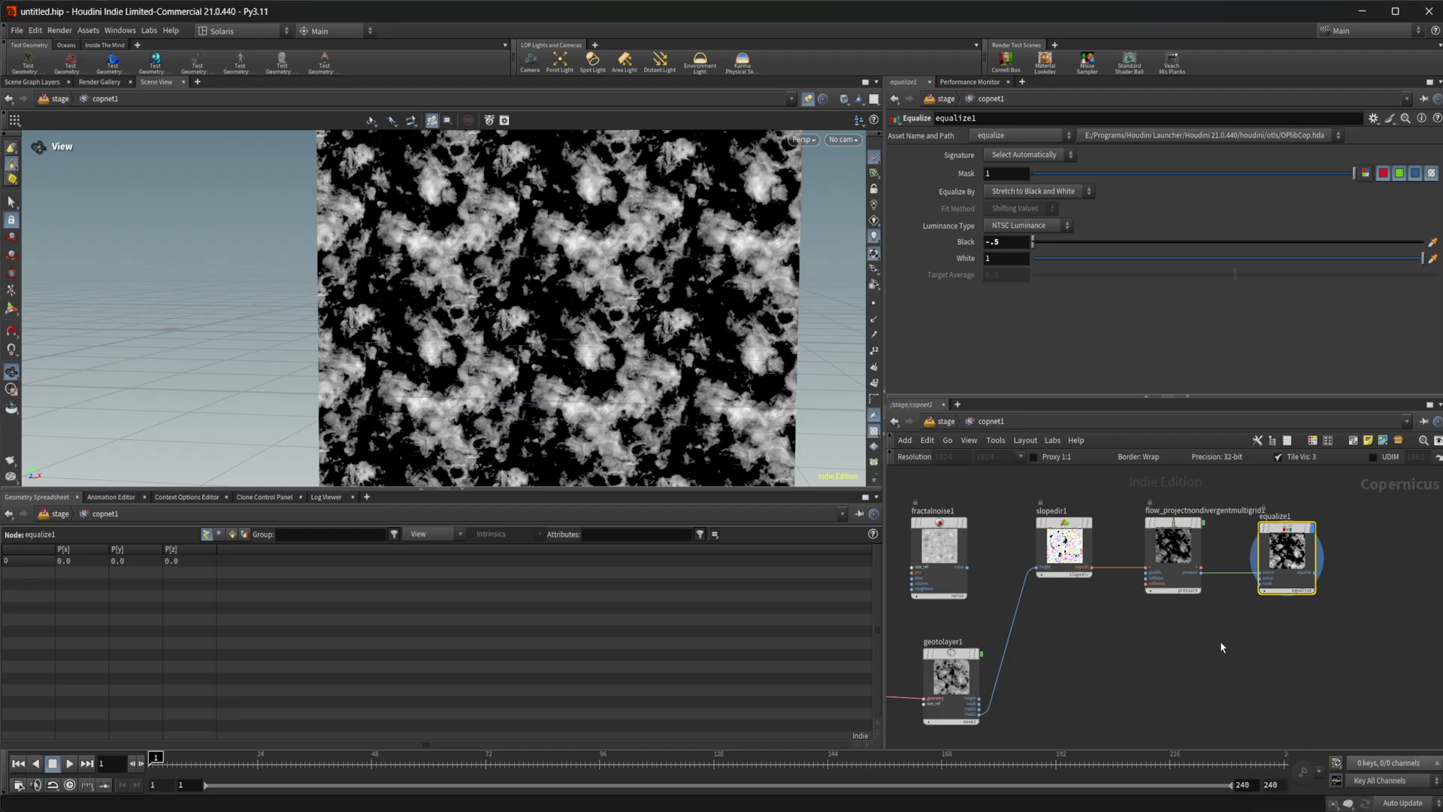
- Add a Flow Block beyond the equalize node in copnet1
{"action": "key", "text": "Tab"}
{"action": "type", "text": "flow"}
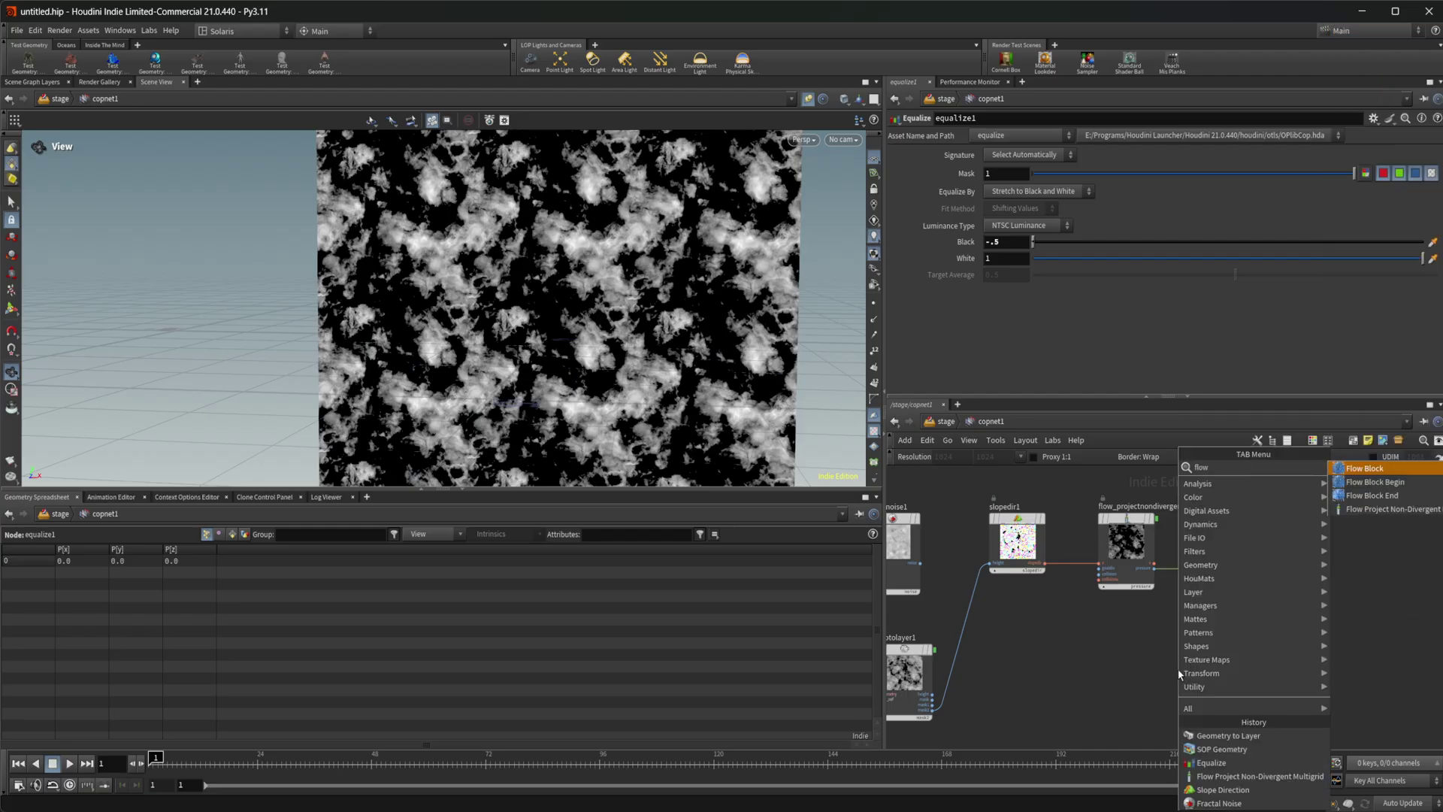
{"action": "key", "text": "Return"}
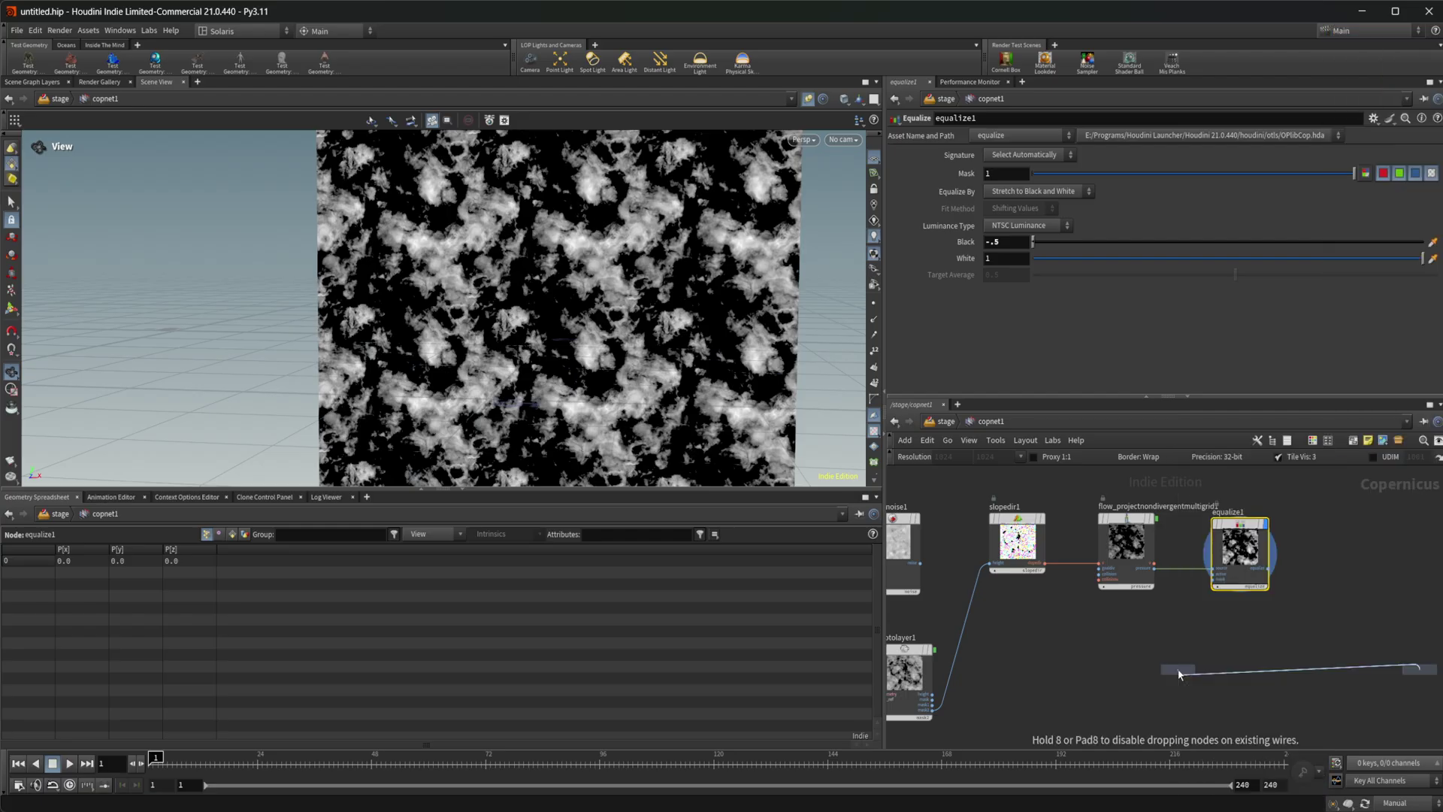
{"action": "left_click", "coordinate": [1144, 602]}
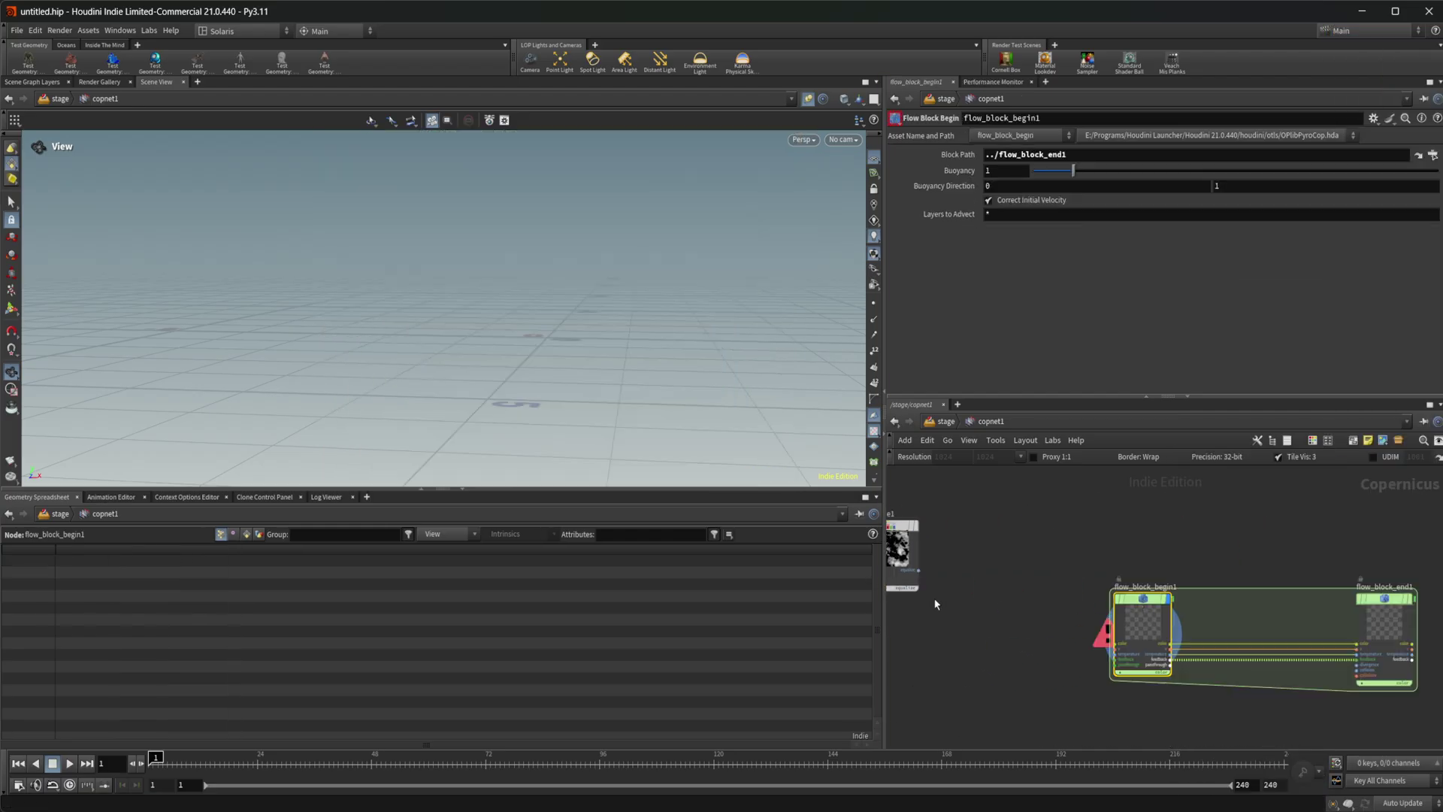
- Add a Mono to RGB node after equalize and feed its source input from the equalize output
{"action": "middle_click_drag", "start_coordinate": [934, 602], "coordinate": [975, 602]}
{"action": "left_click", "coordinate": [959, 569]}
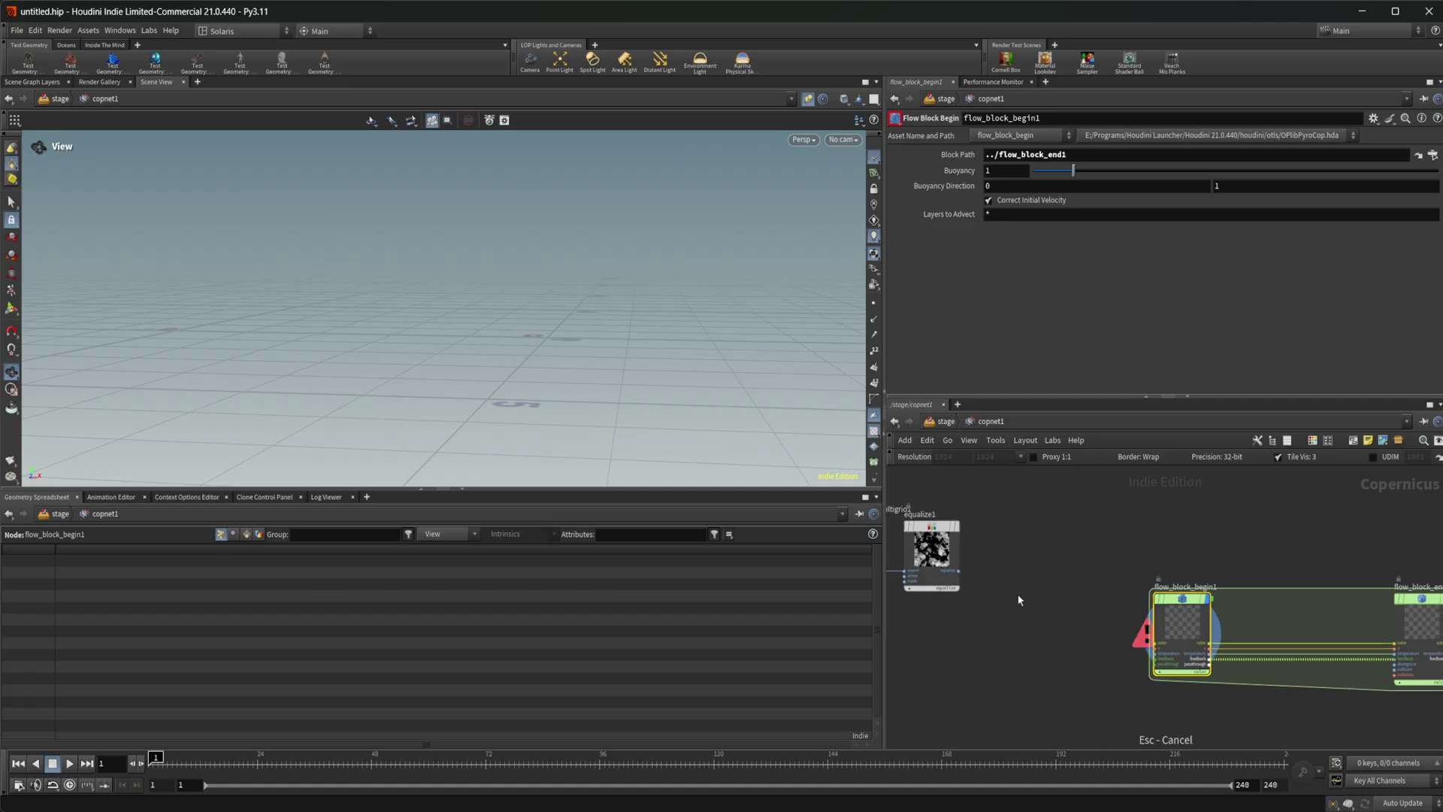
{"action": "key", "text": "Tab"}
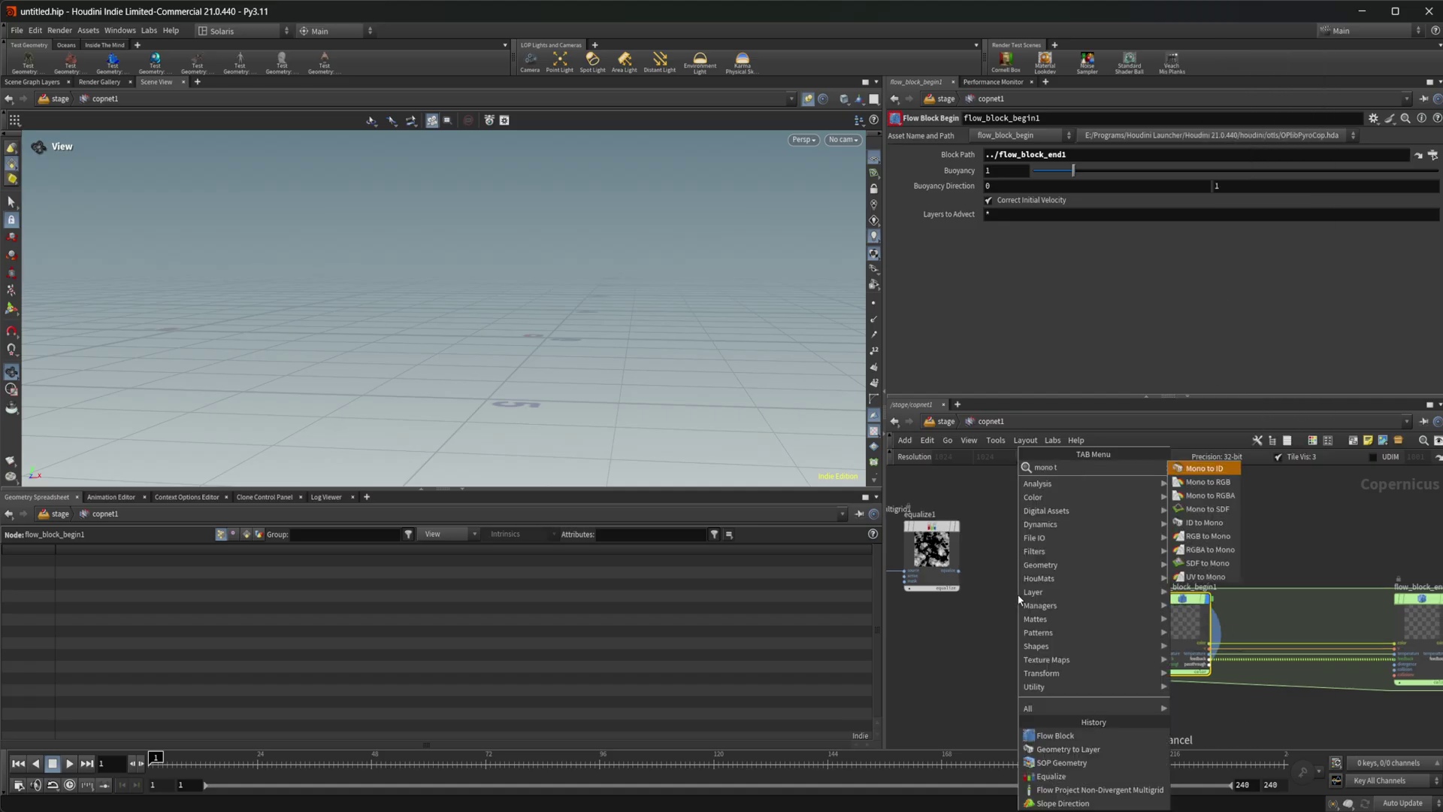
{"action": "key", "text": "Escape"}
{"action": "left_click", "coordinate": [1017, 602]}
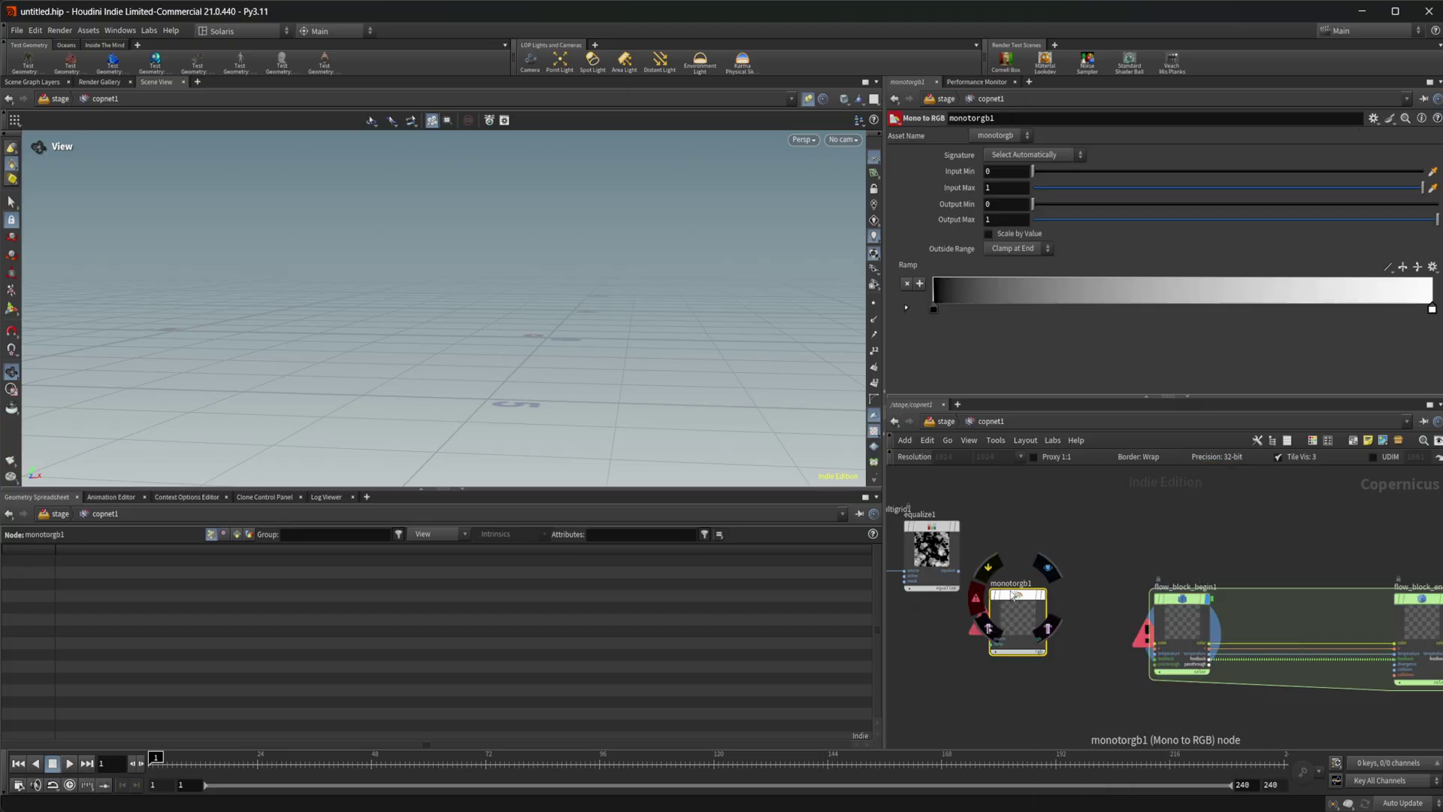
{"action": "scroll", "coordinate": [1007, 594], "scroll_direction": "up", "scroll_amount": 2}
{"action": "left_click", "coordinate": [988, 648]}
{"action": "middle_click_drag", "start_coordinate": [1077, 646], "coordinate": [1054, 642]}
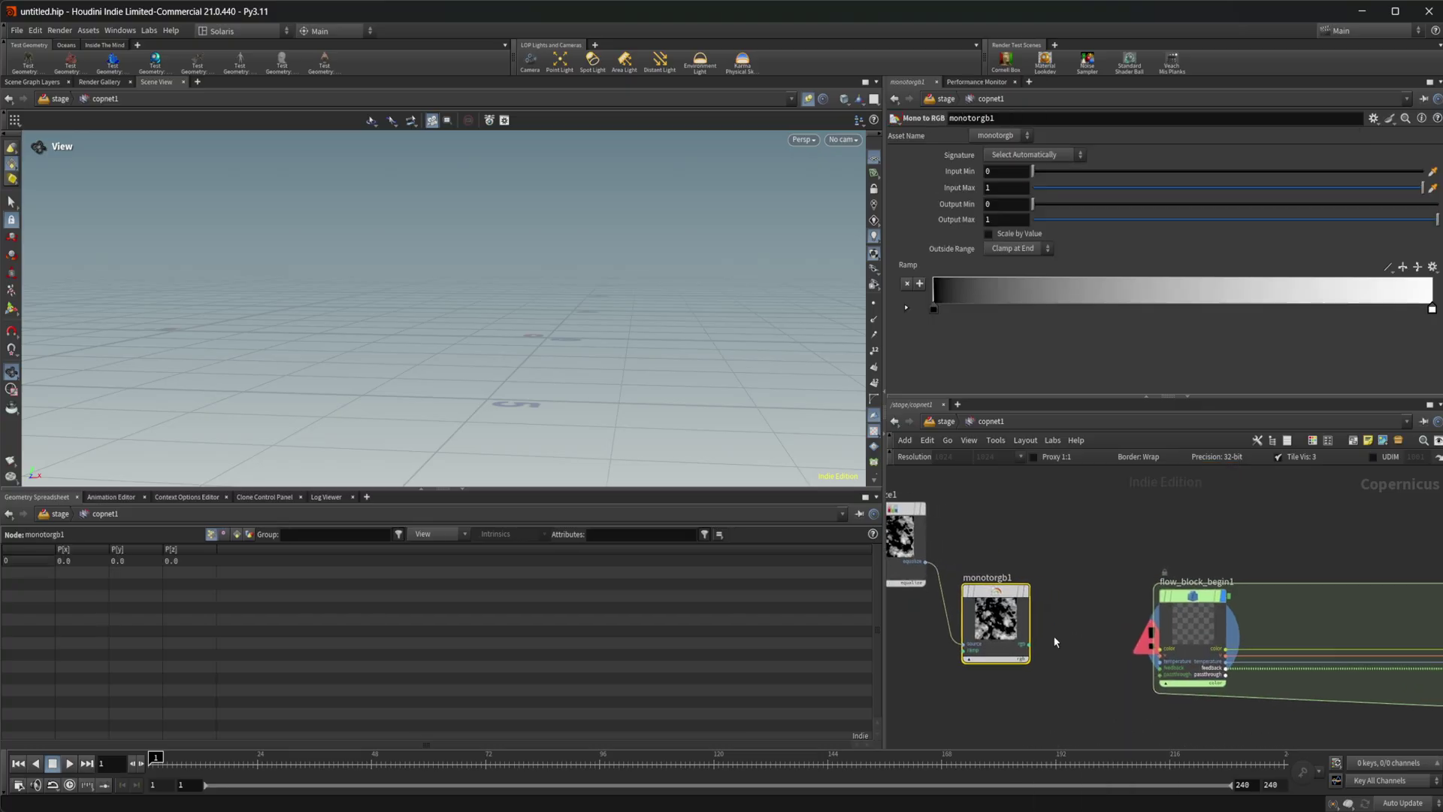
- Wire the Mono to RGB output into the flow block begin's color input and display the flow block end
{"action": "left_click", "coordinate": [1028, 644]}
{"action": "left_click", "coordinate": [1160, 648]}
{"action": "middle_click_drag", "start_coordinate": [1102, 698], "coordinate": [911, 680]}
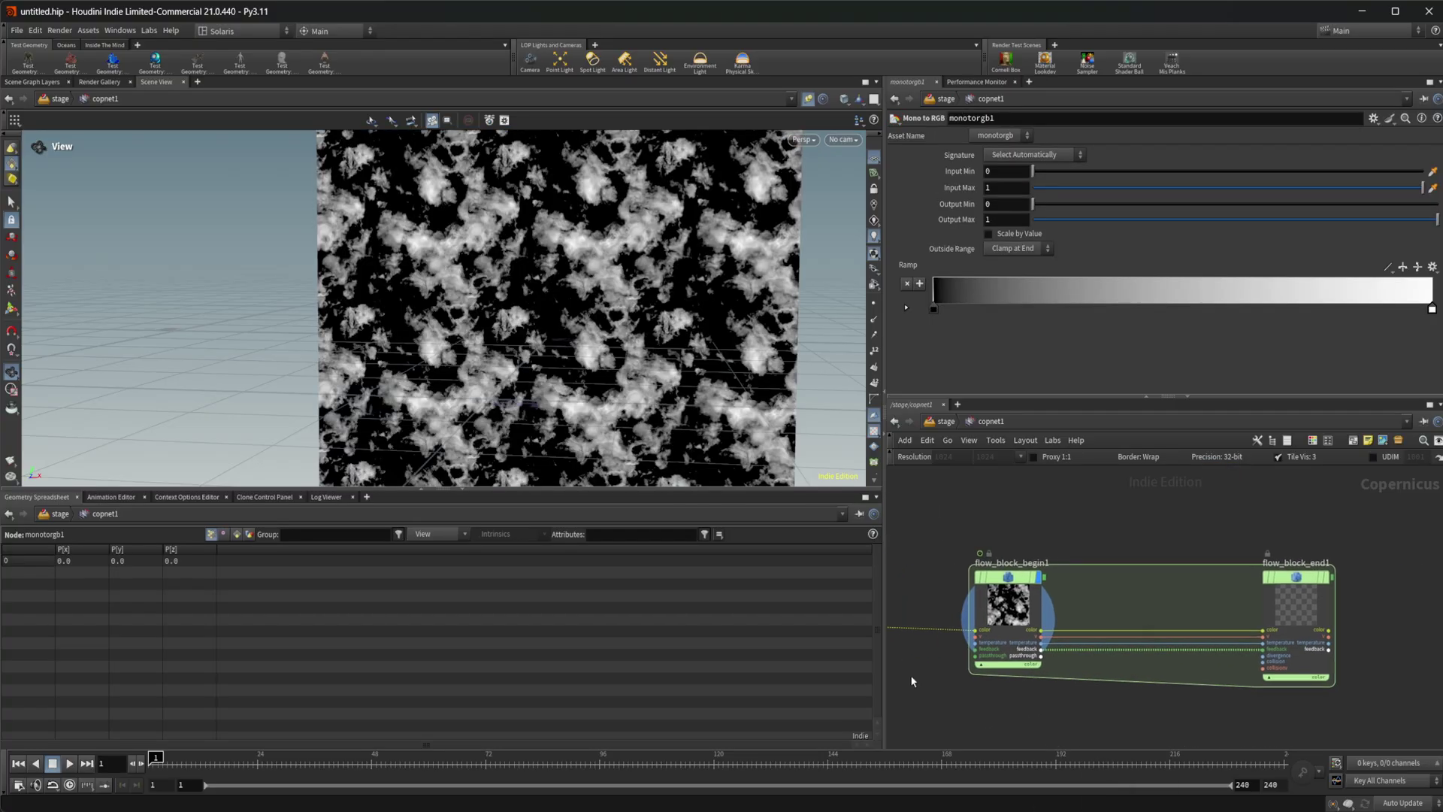
{"action": "left_click", "coordinate": [1308, 599]}
{"action": "key", "text": "r"}
{"action": "middle_click_drag", "start_coordinate": [1312, 603], "coordinate": [1019, 610]}
- Place a HouMats Timeshift node after the flow block end
{"action": "key", "text": "Tab"}
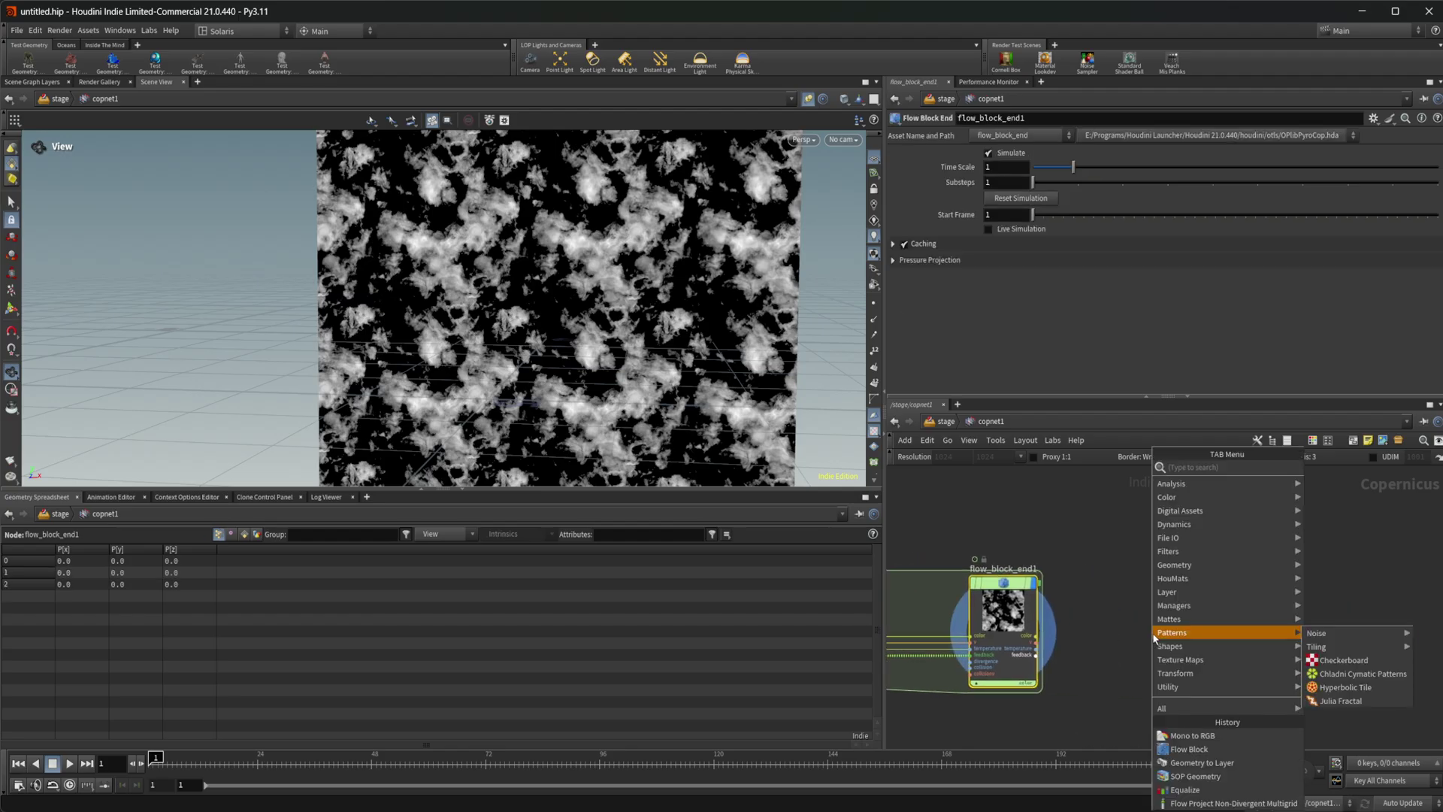
{"action": "type", "text": "time"}
{"action": "key", "text": "Return"}
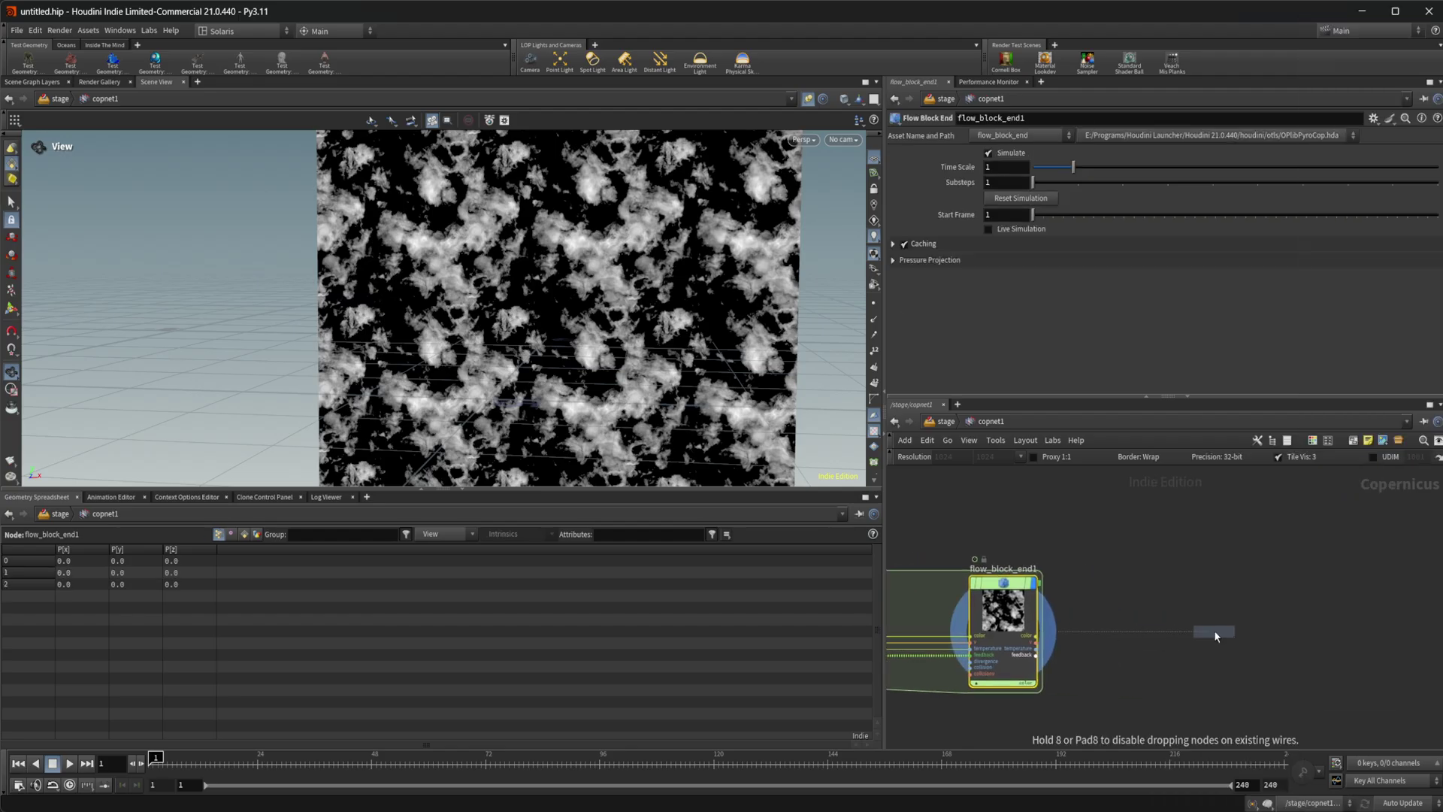
{"action": "left_click", "coordinate": [1215, 630]}
- Delete the channels on the Timeshift node's Frame parameter and set Frame to 75
{"action": "right_click", "coordinate": [966, 189]}
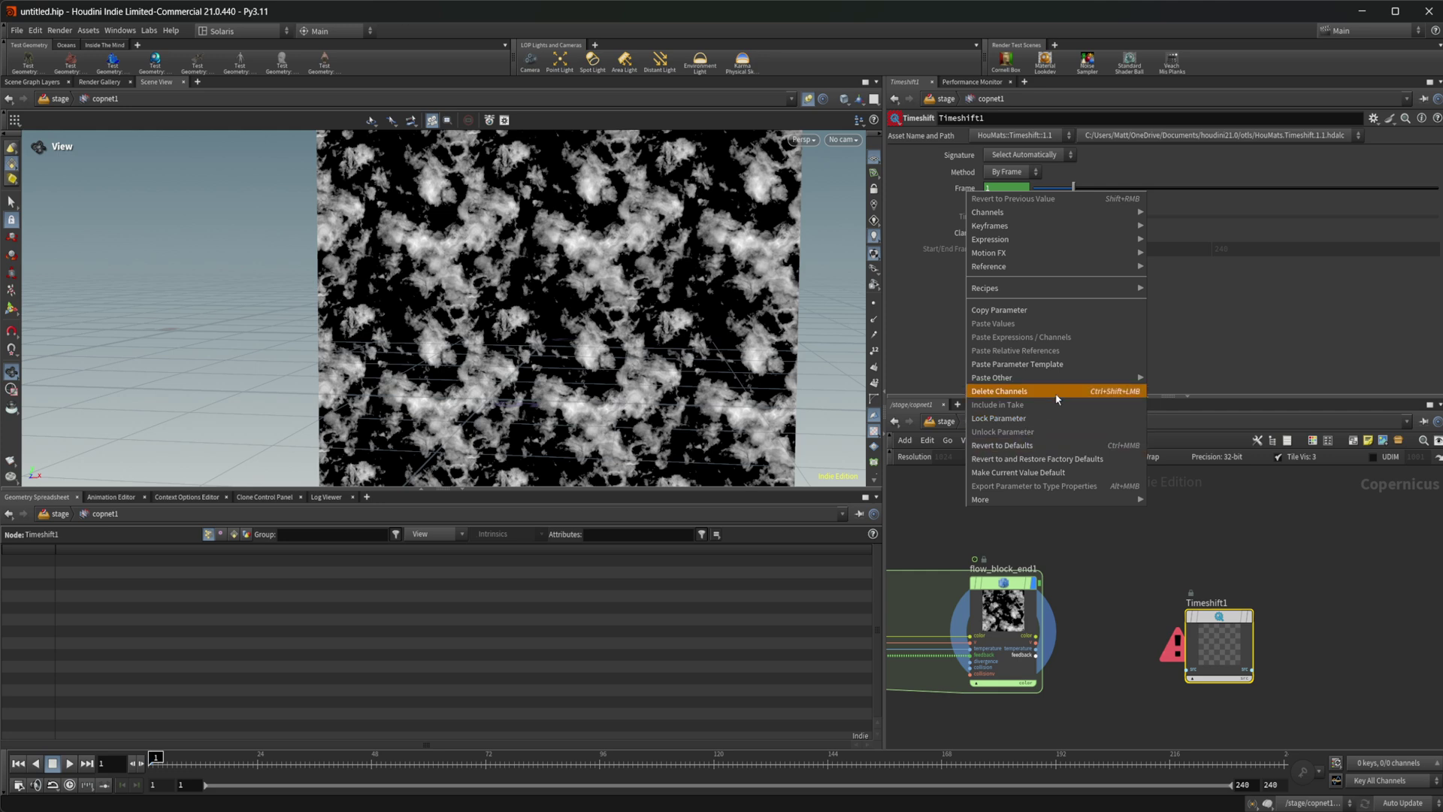
{"action": "left_click", "coordinate": [1032, 391]}
{"action": "left_click_drag", "start_coordinate": [1003, 189], "coordinate": [940, 195]}
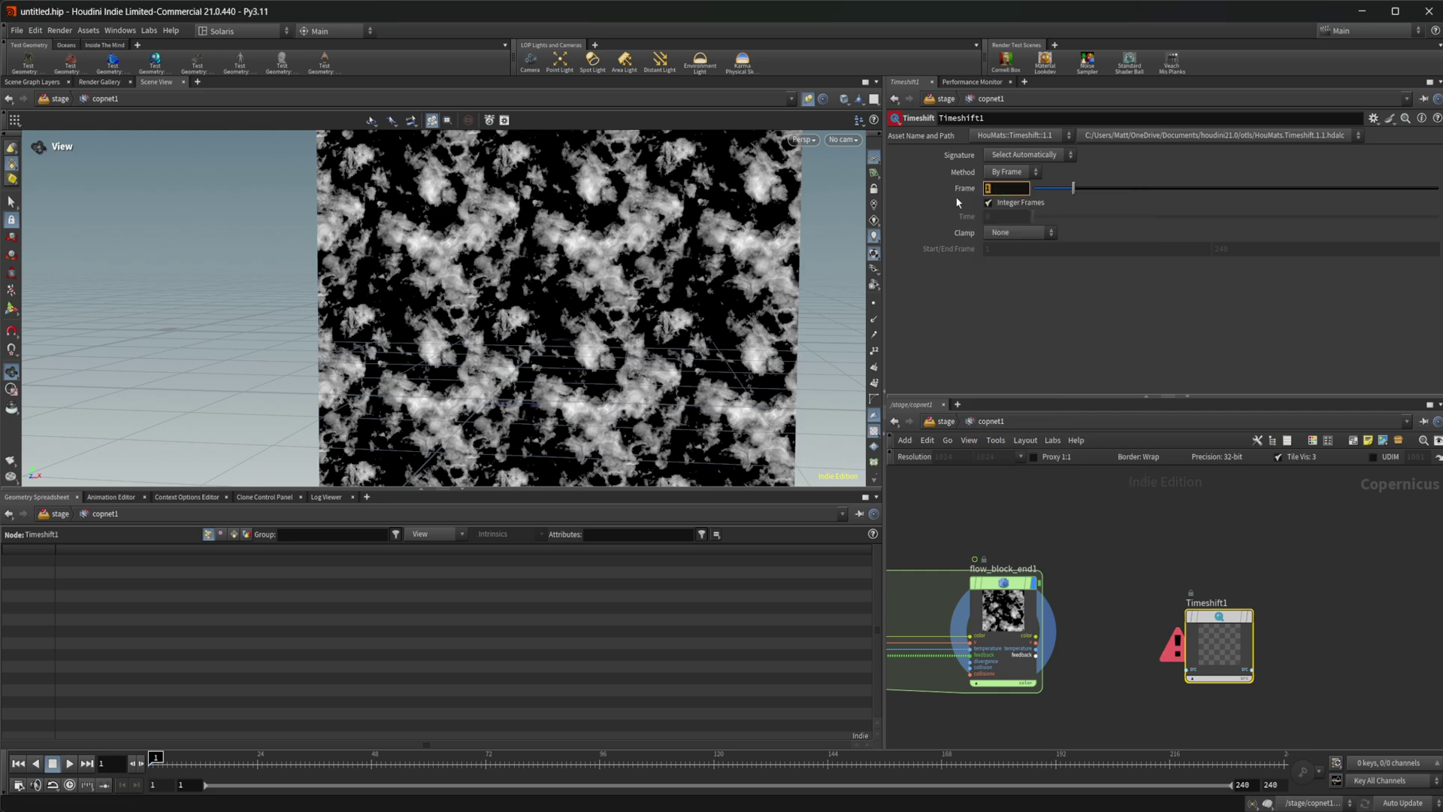
{"action": "type", "text": "75"}
{"action": "key", "text": "Return"}
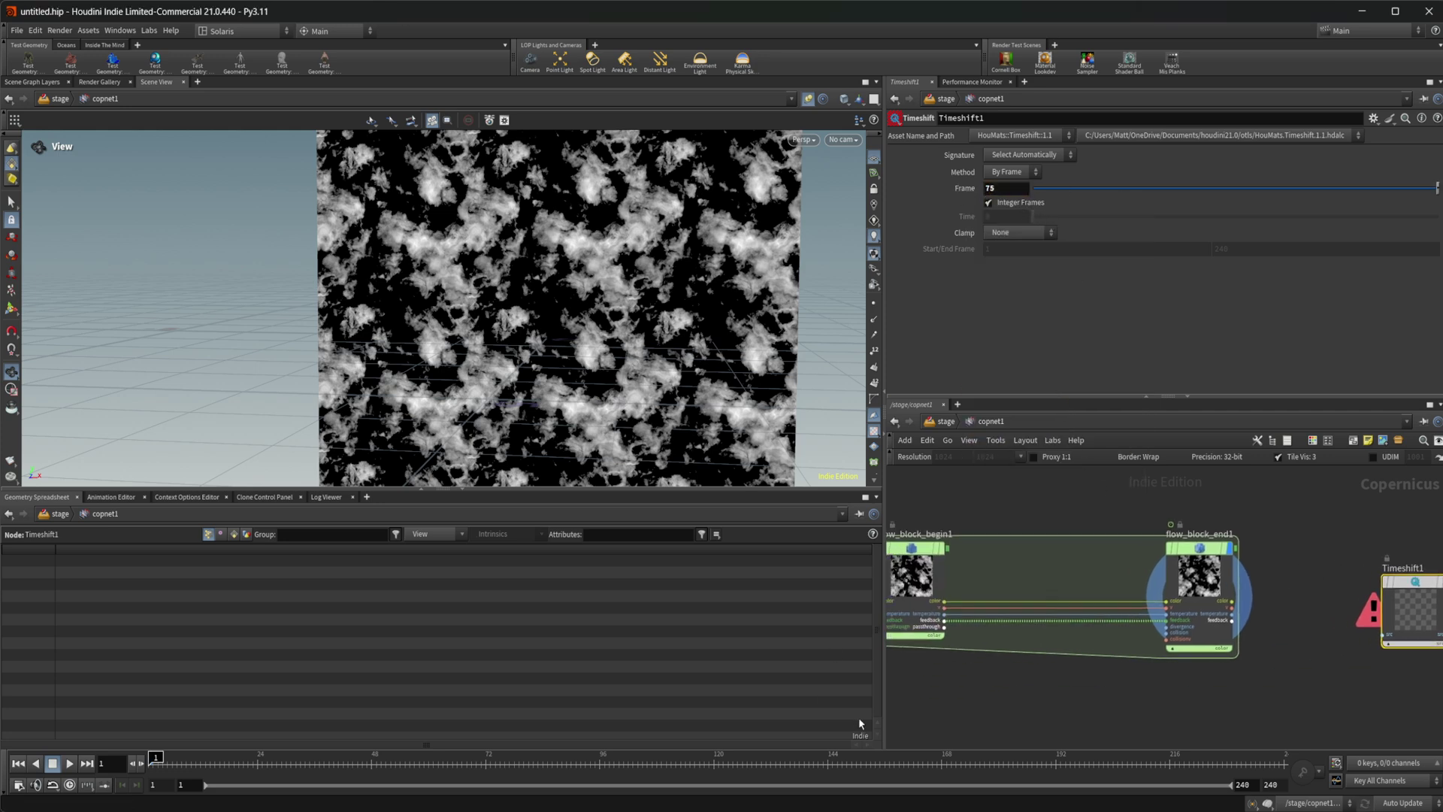
- Wire the equalize output into the flow block begin's temperature input
{"action": "middle_click_drag", "start_coordinate": [966, 678], "coordinate": [1208, 701]}
{"action": "middle_click_drag", "start_coordinate": [978, 689], "coordinate": [1053, 700]}
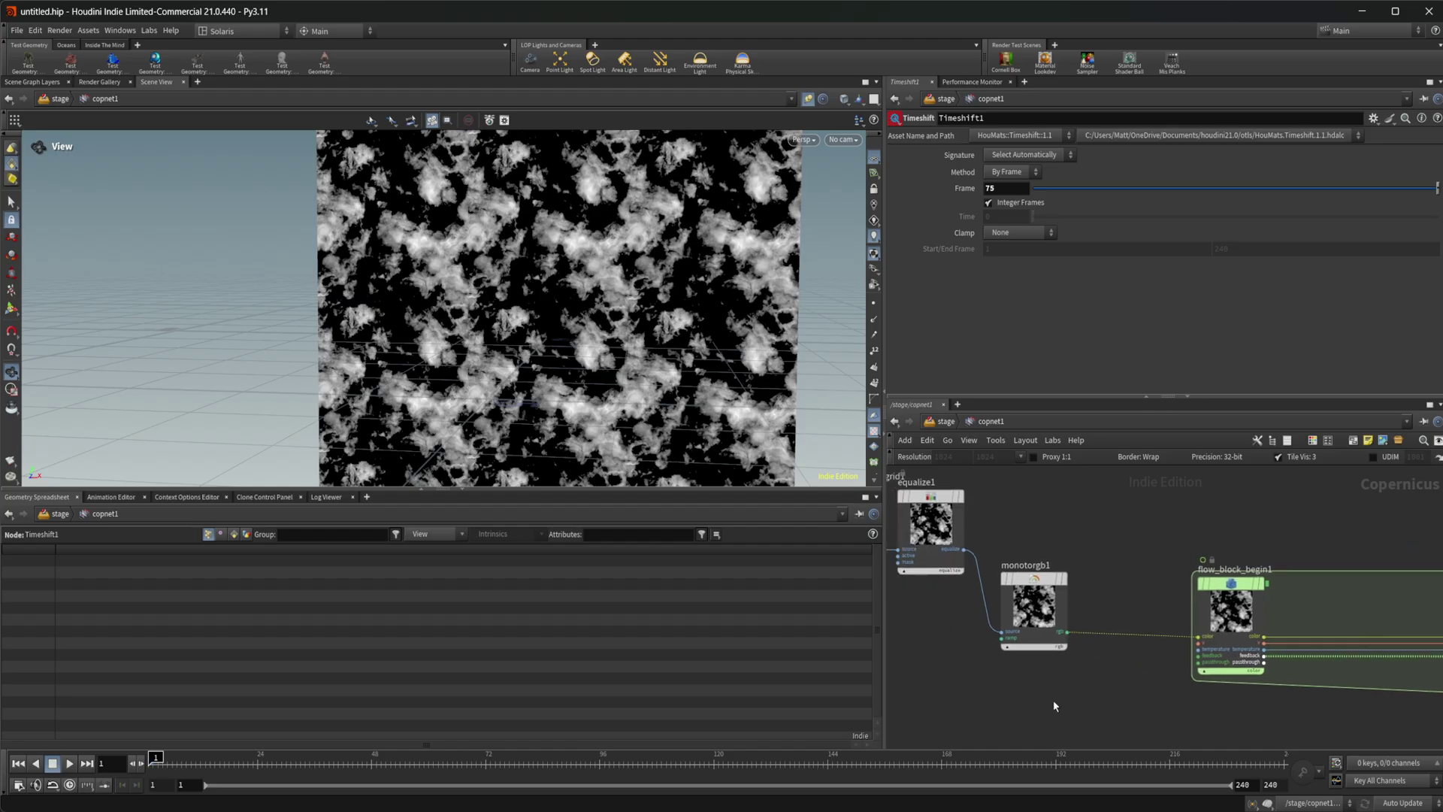
{"action": "left_click_drag", "start_coordinate": [964, 550], "coordinate": [1198, 655]}
- Connect the flow block end's color output to the Timeshift source input, display the Timeshift and move it closer to the block
{"action": "middle_click_drag", "start_coordinate": [1195, 718], "coordinate": [942, 687]}
{"action": "middle_click_drag", "start_coordinate": [1210, 714], "coordinate": [1073, 714]}
{"action": "scroll", "coordinate": [1203, 624], "scroll_direction": "up", "scroll_amount": 2}
{"action": "middle_click_drag", "start_coordinate": [1144, 609], "coordinate": [1043, 615]}
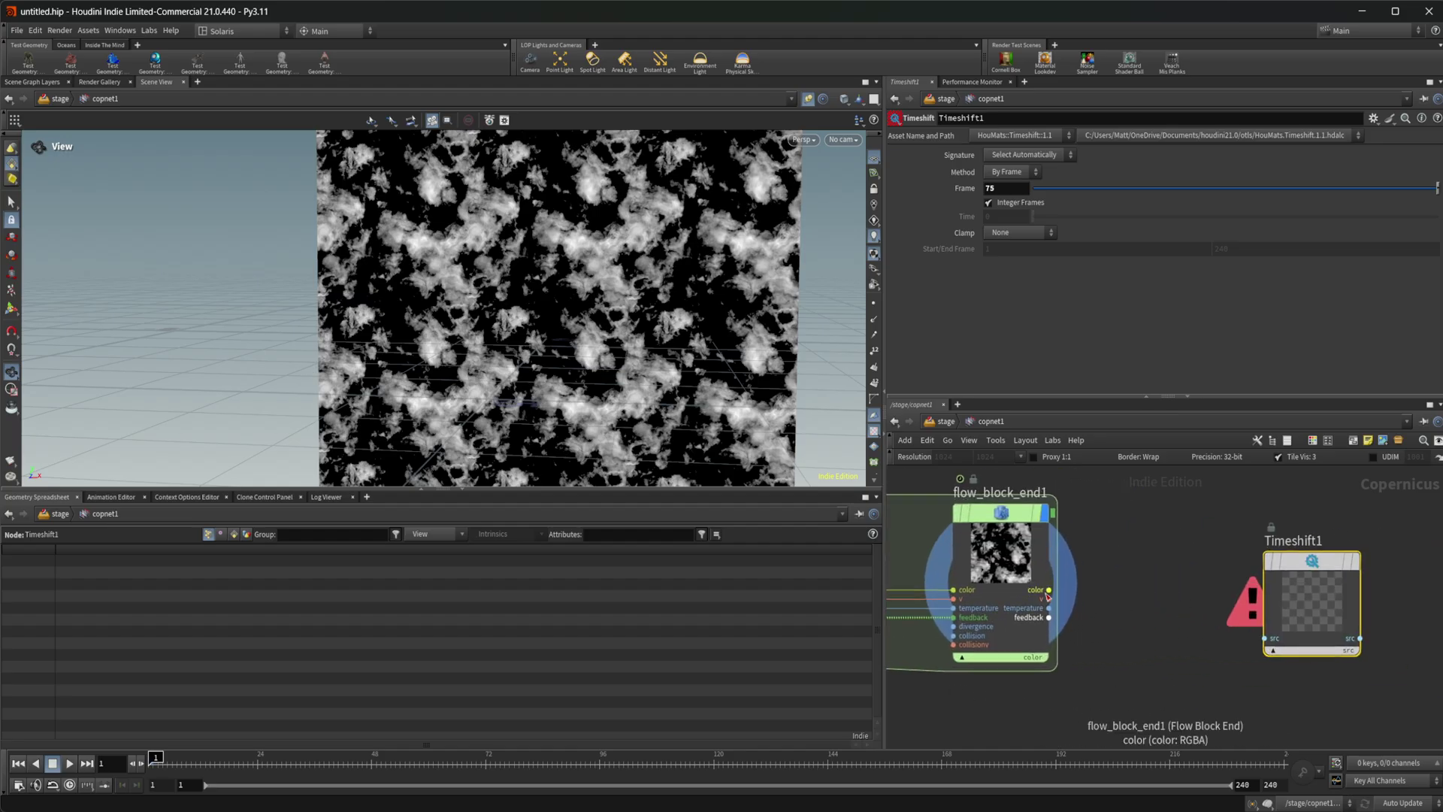
{"action": "left_click_drag", "start_coordinate": [1050, 590], "coordinate": [1308, 578]}
{"action": "left_click", "coordinate": [1355, 561]}
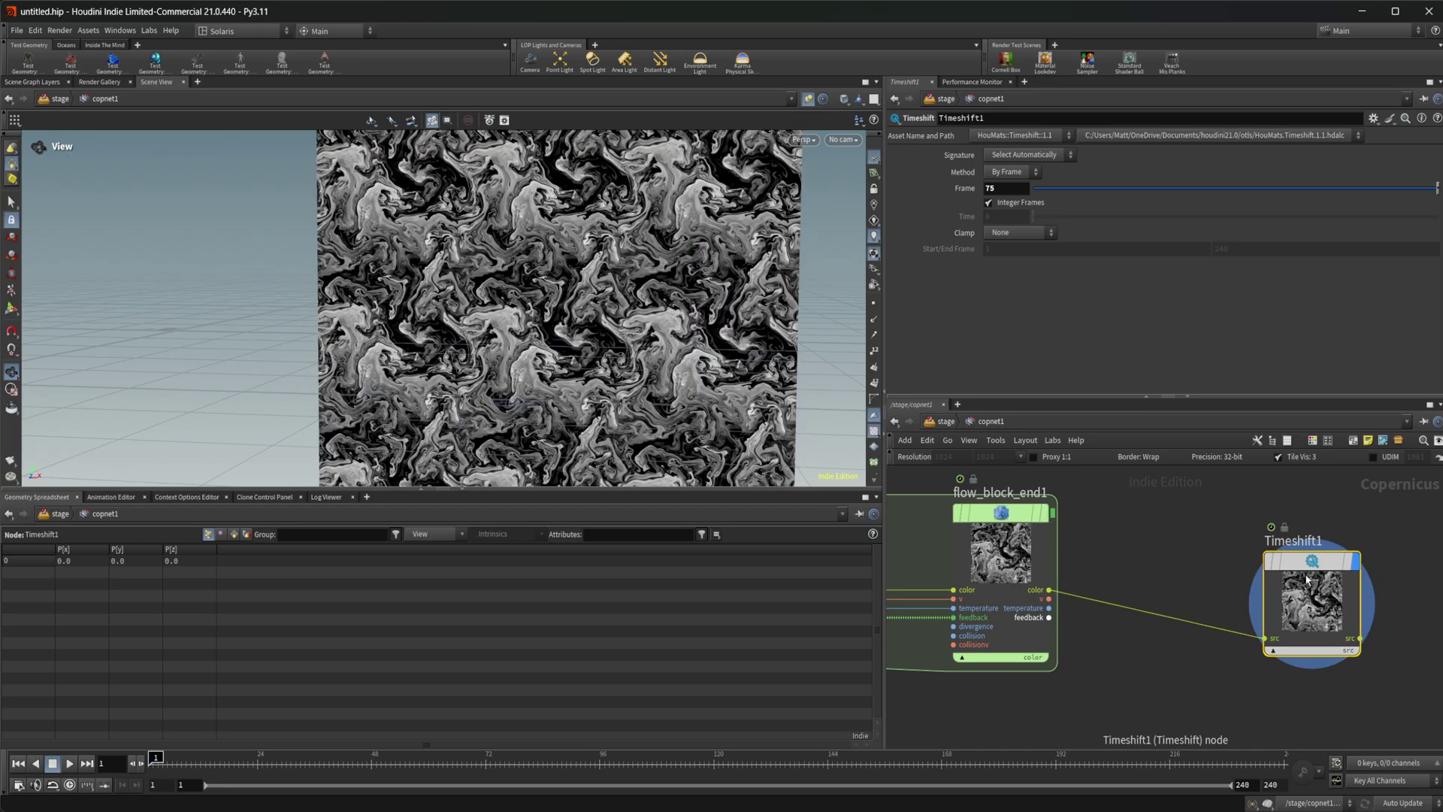
{"action": "left_click_drag", "start_coordinate": [1312, 601], "coordinate": [1269, 564]}
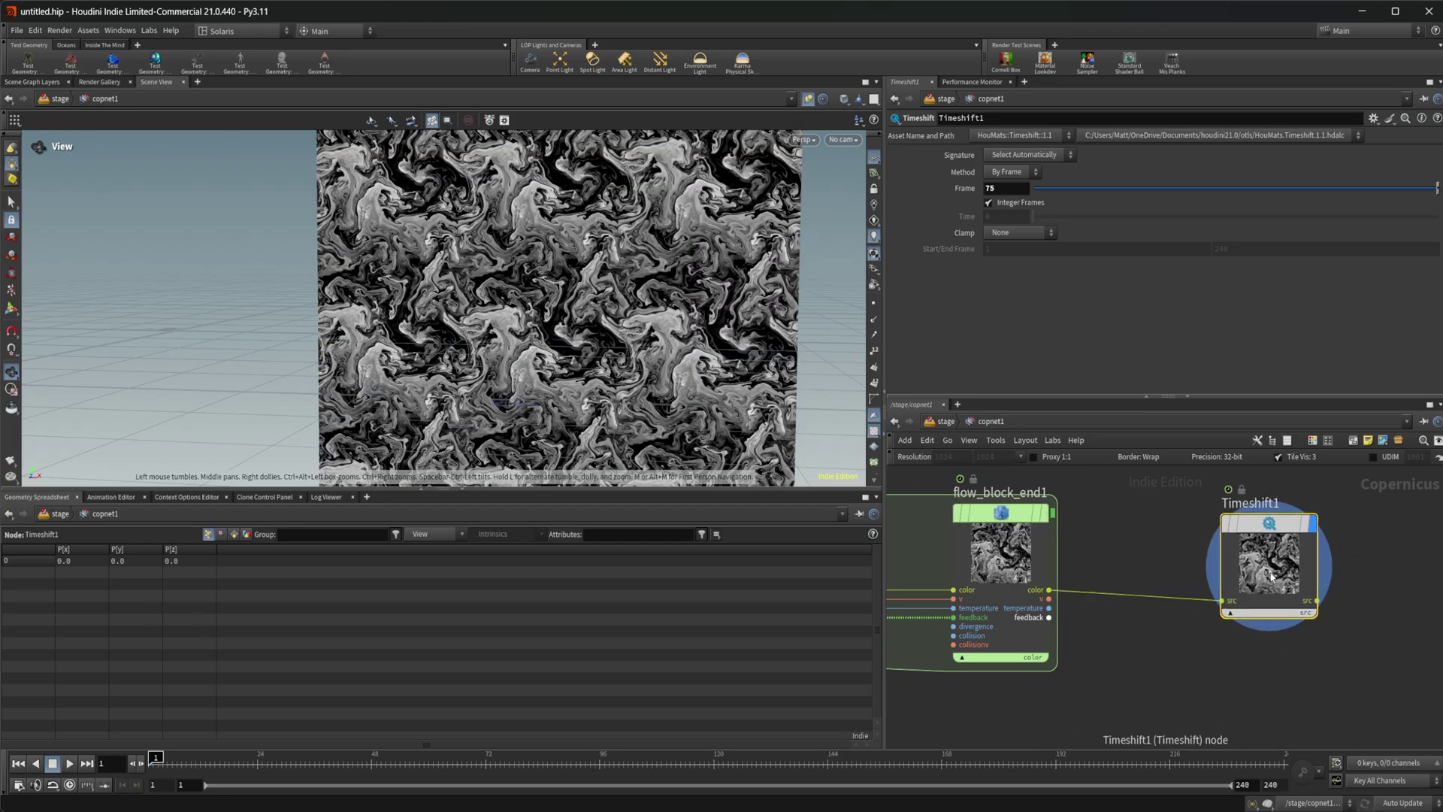
- Try Timeshift Frame values of 90 and 15, and set Frame to 50
{"action": "left_click_drag", "start_coordinate": [1015, 191], "coordinate": [931, 192]}
{"action": "type", "text": "90"}
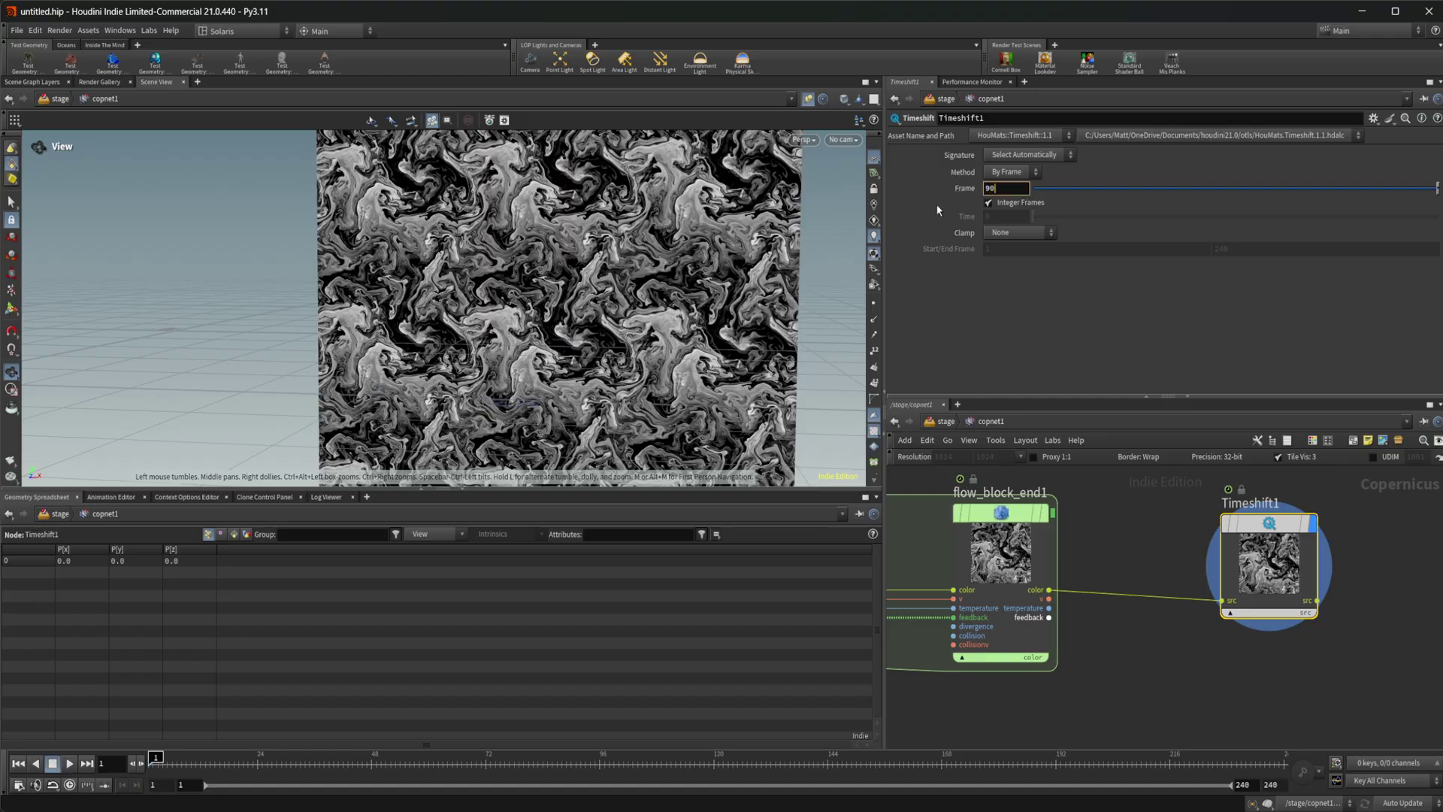
{"action": "key", "text": "Return"}
{"action": "left_click_drag", "start_coordinate": [1007, 189], "coordinate": [905, 189]}
{"action": "type", "text": "15"}
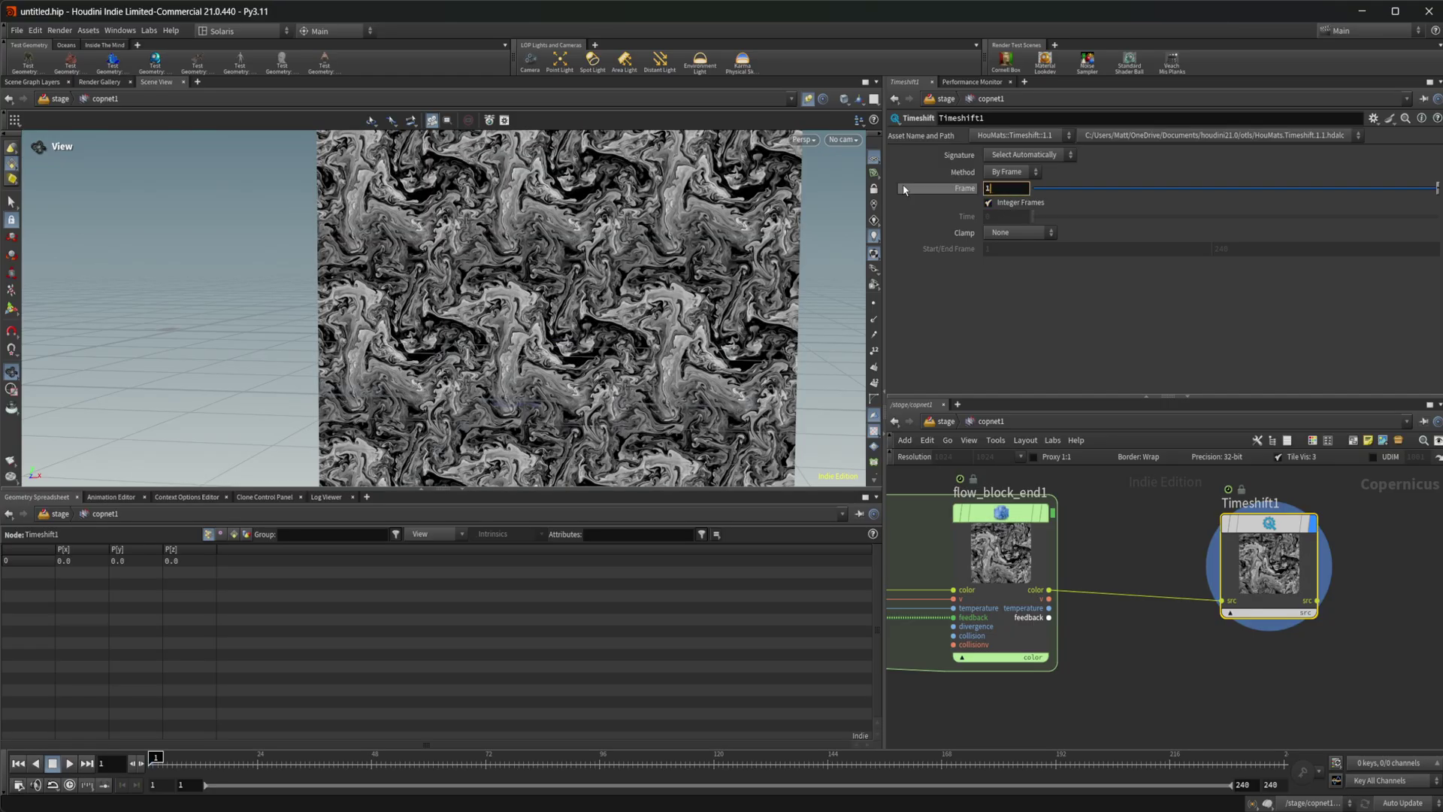
{"action": "key", "text": "Return"}
{"action": "left_click_drag", "start_coordinate": [1002, 189], "coordinate": [930, 191]}
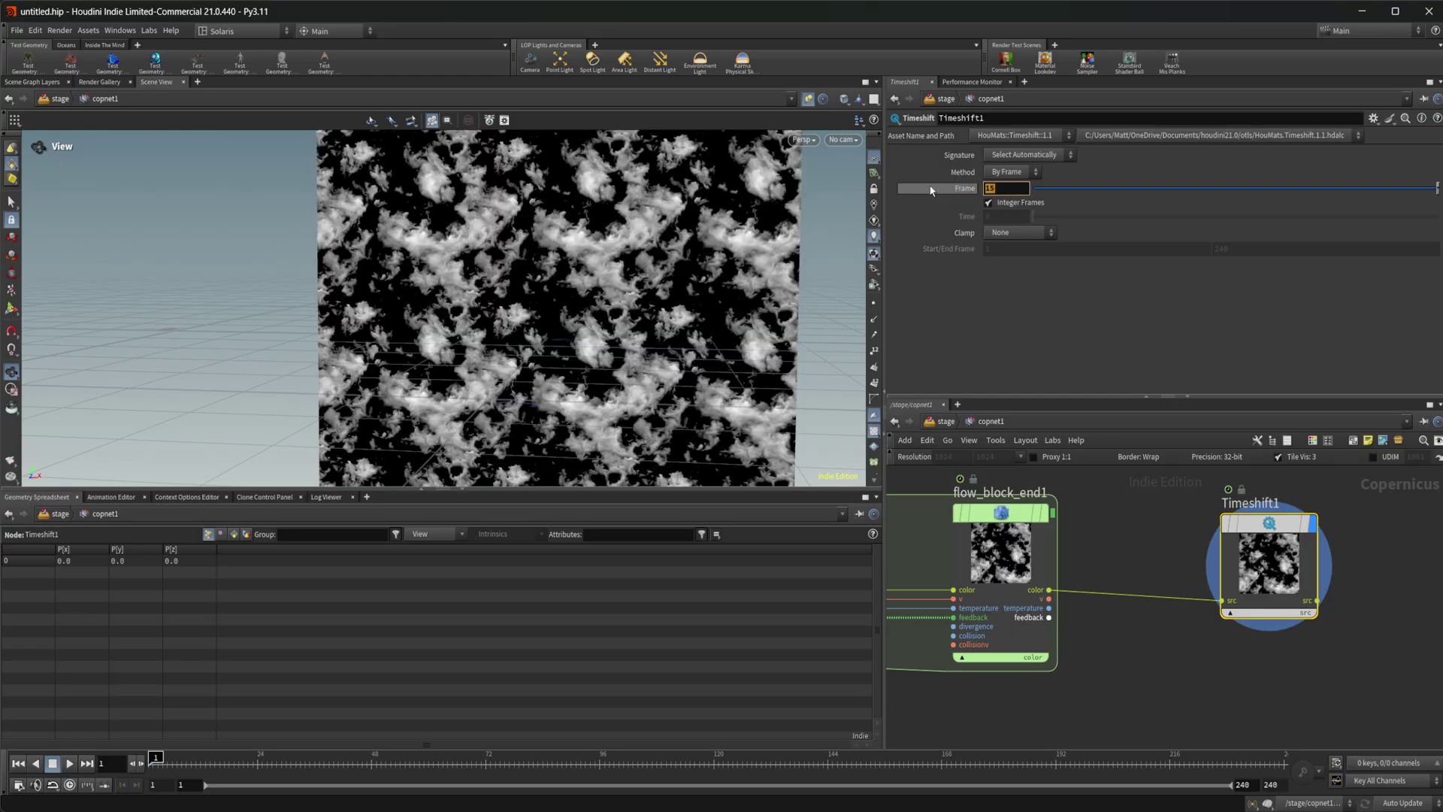
{"action": "type", "text": "50"}
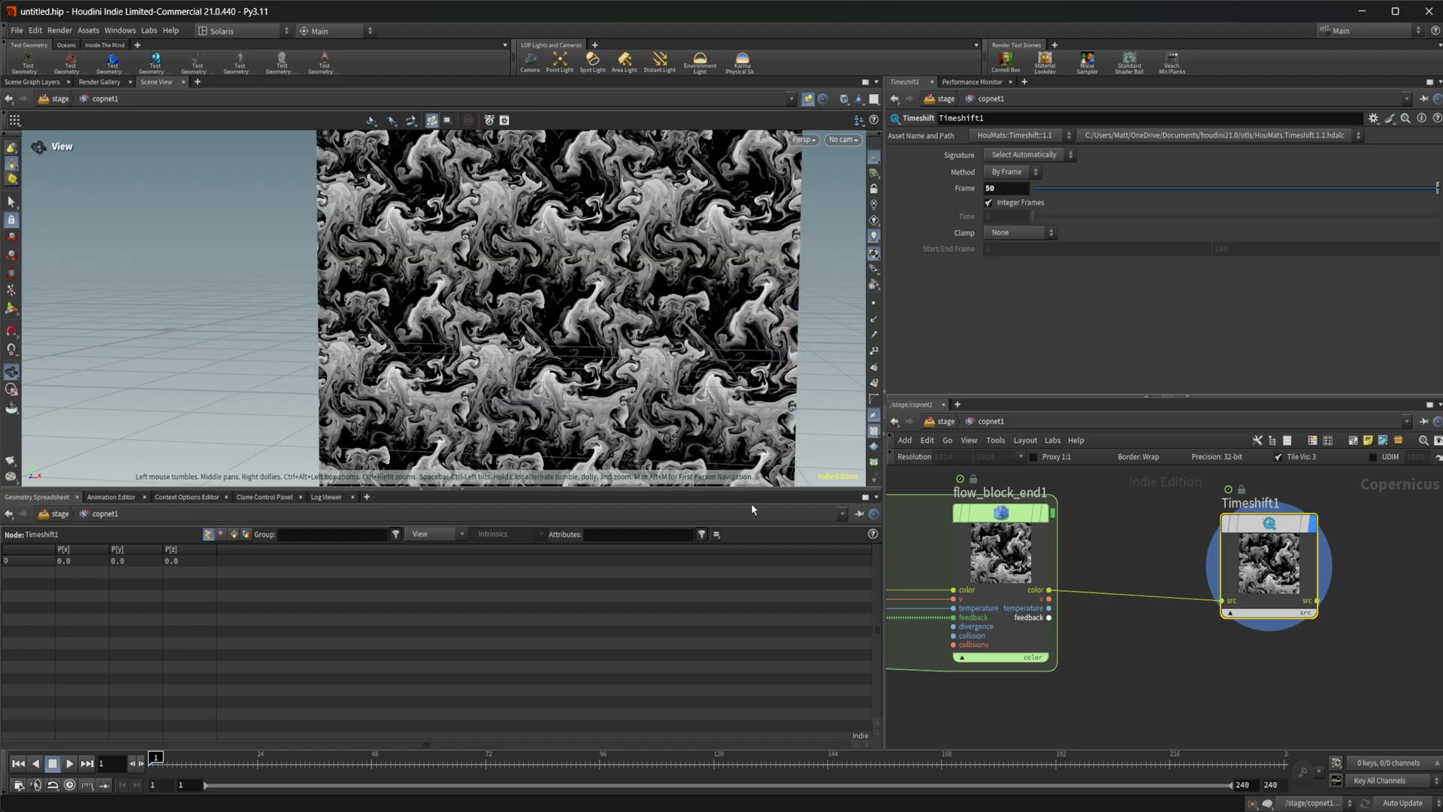
- Preview the Mono to RGB node against the simulated result and review the upstream node chain
{"action": "left_click", "coordinate": [1297, 462]}
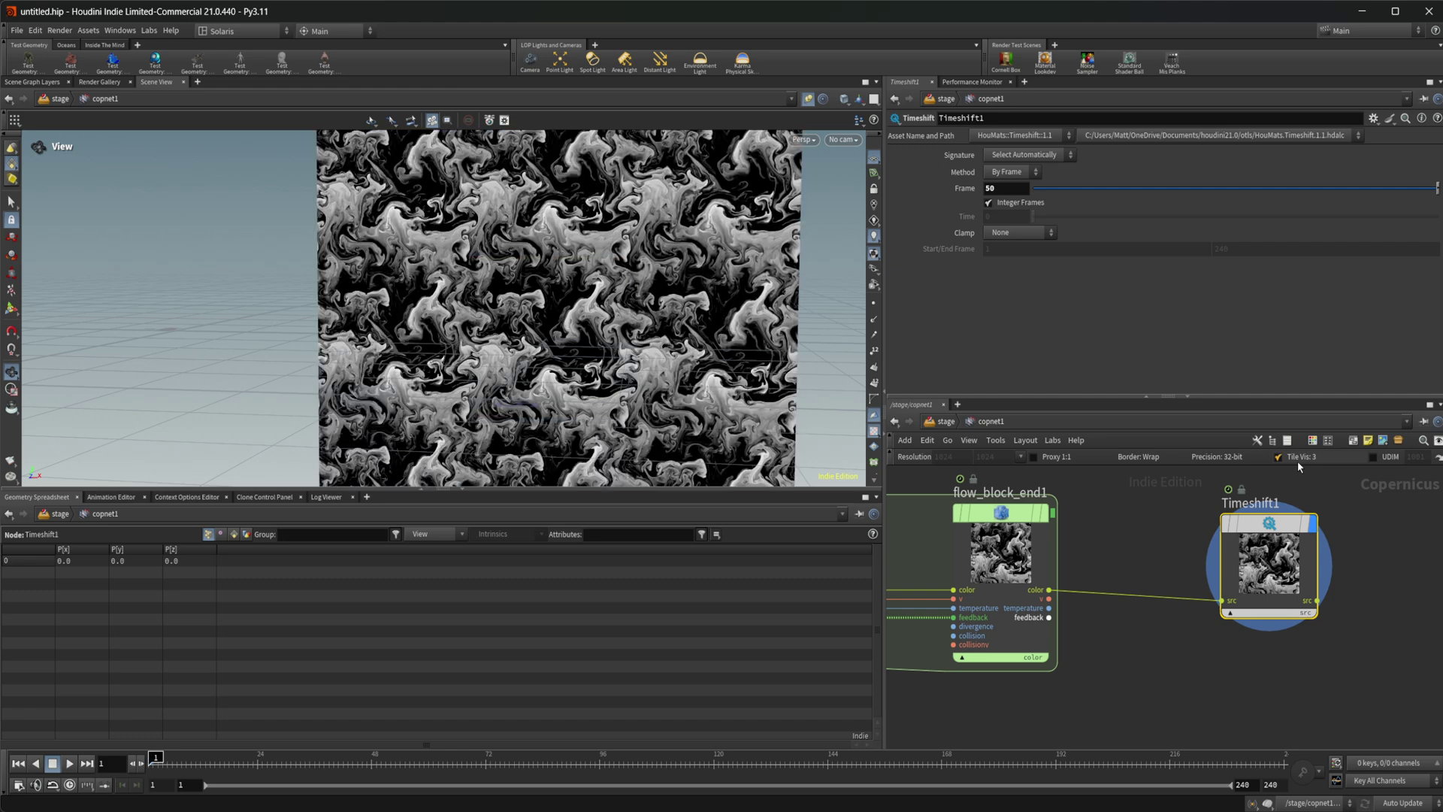
{"action": "middle_click_drag", "start_coordinate": [1096, 680], "coordinate": [1244, 701]}
{"action": "scroll", "coordinate": [1007, 574], "scroll_direction": "down", "scroll_amount": 5}
{"action": "middle_click_drag", "start_coordinate": [1026, 503], "coordinate": [1252, 551]}
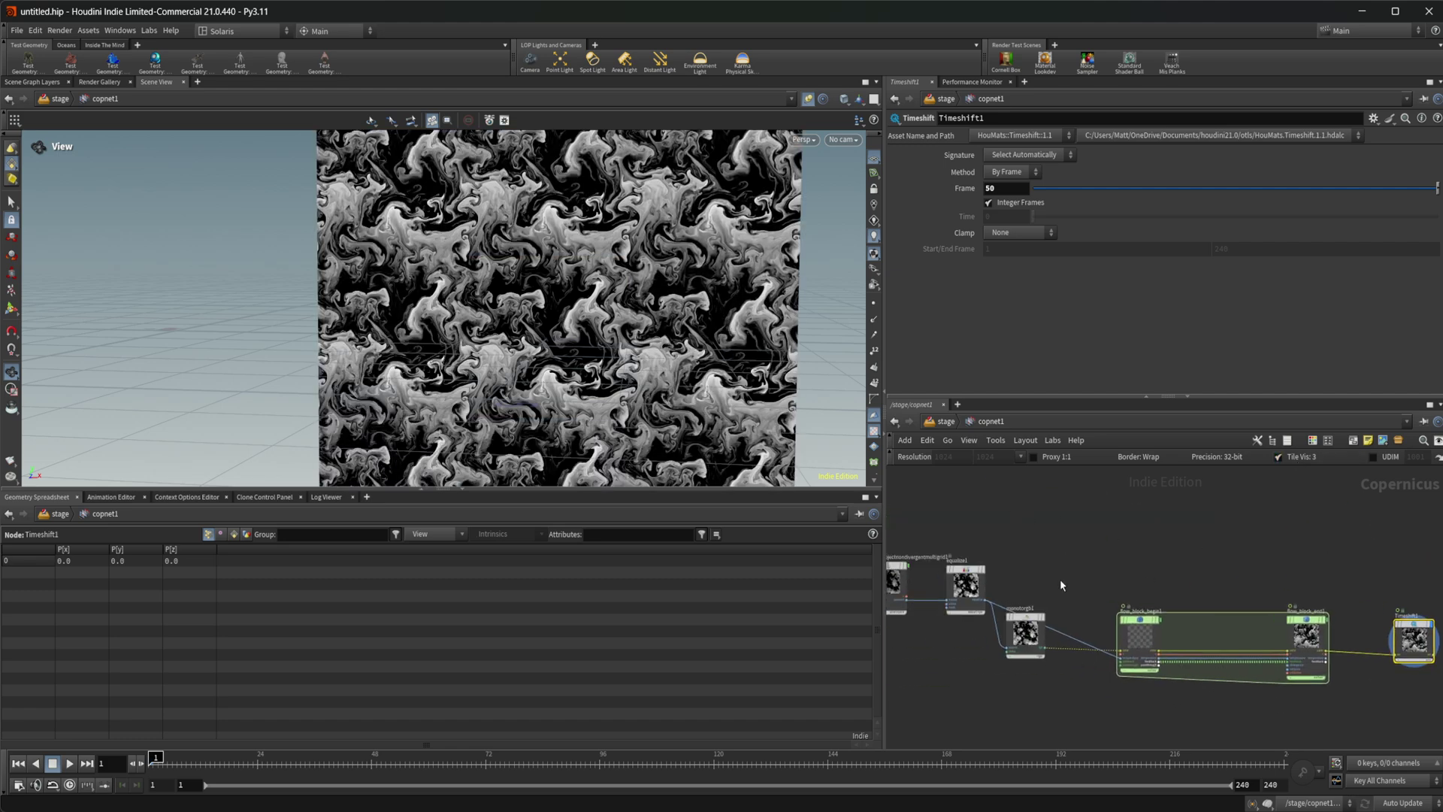
{"action": "left_click", "coordinate": [1027, 634]}
{"action": "middle_click_drag", "start_coordinate": [969, 674], "coordinate": [1138, 689]}
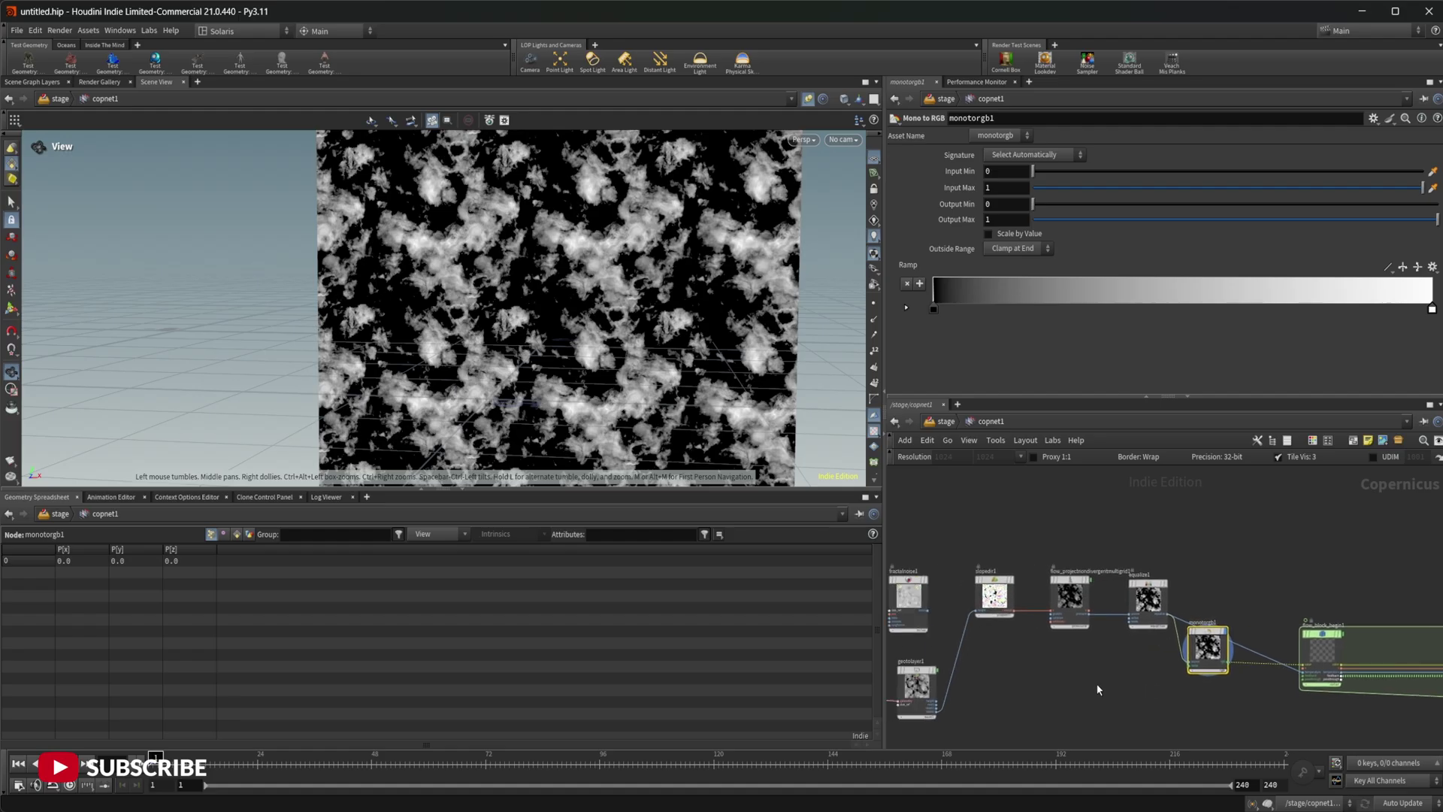
{"action": "scroll", "coordinate": [991, 616], "scroll_direction": "up", "scroll_amount": 3}
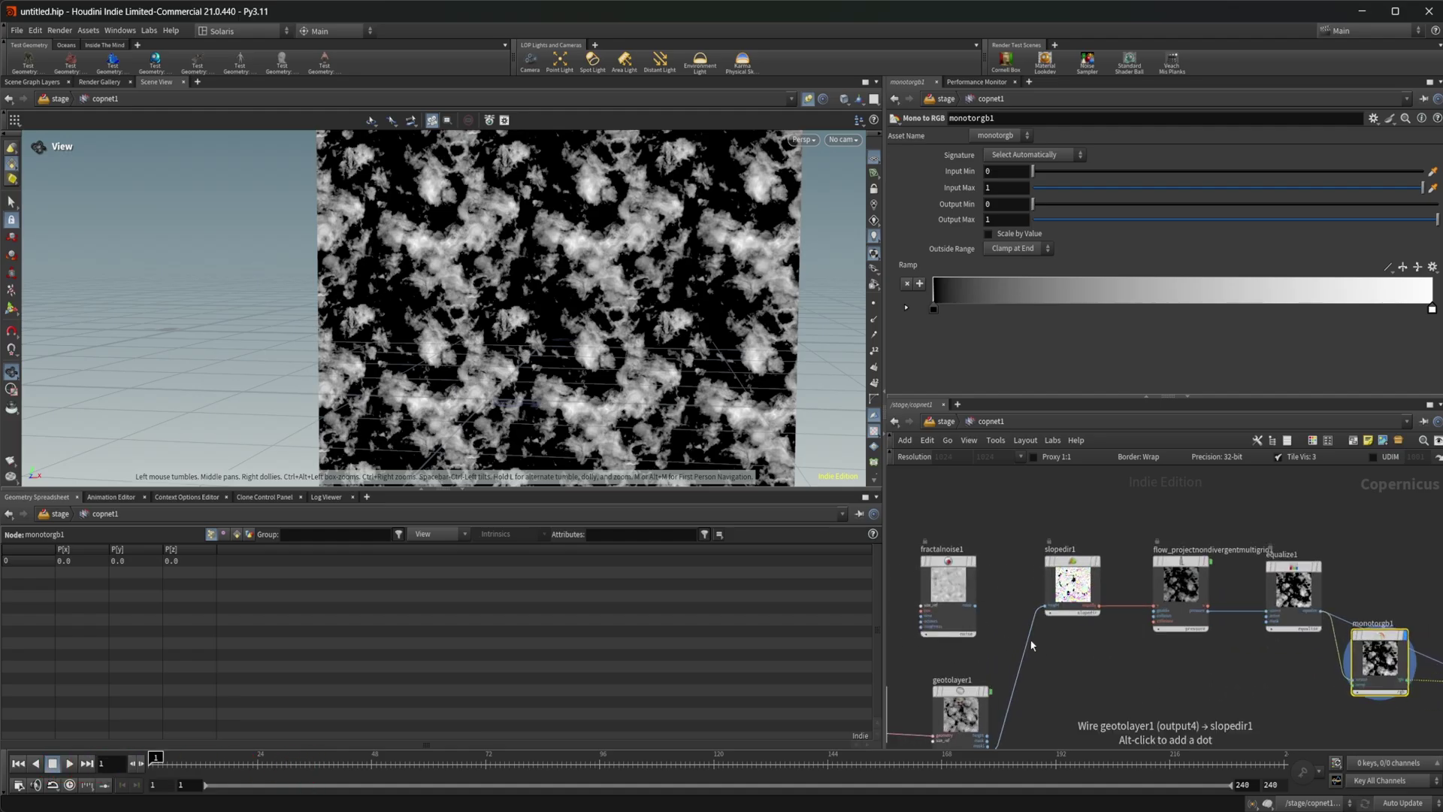